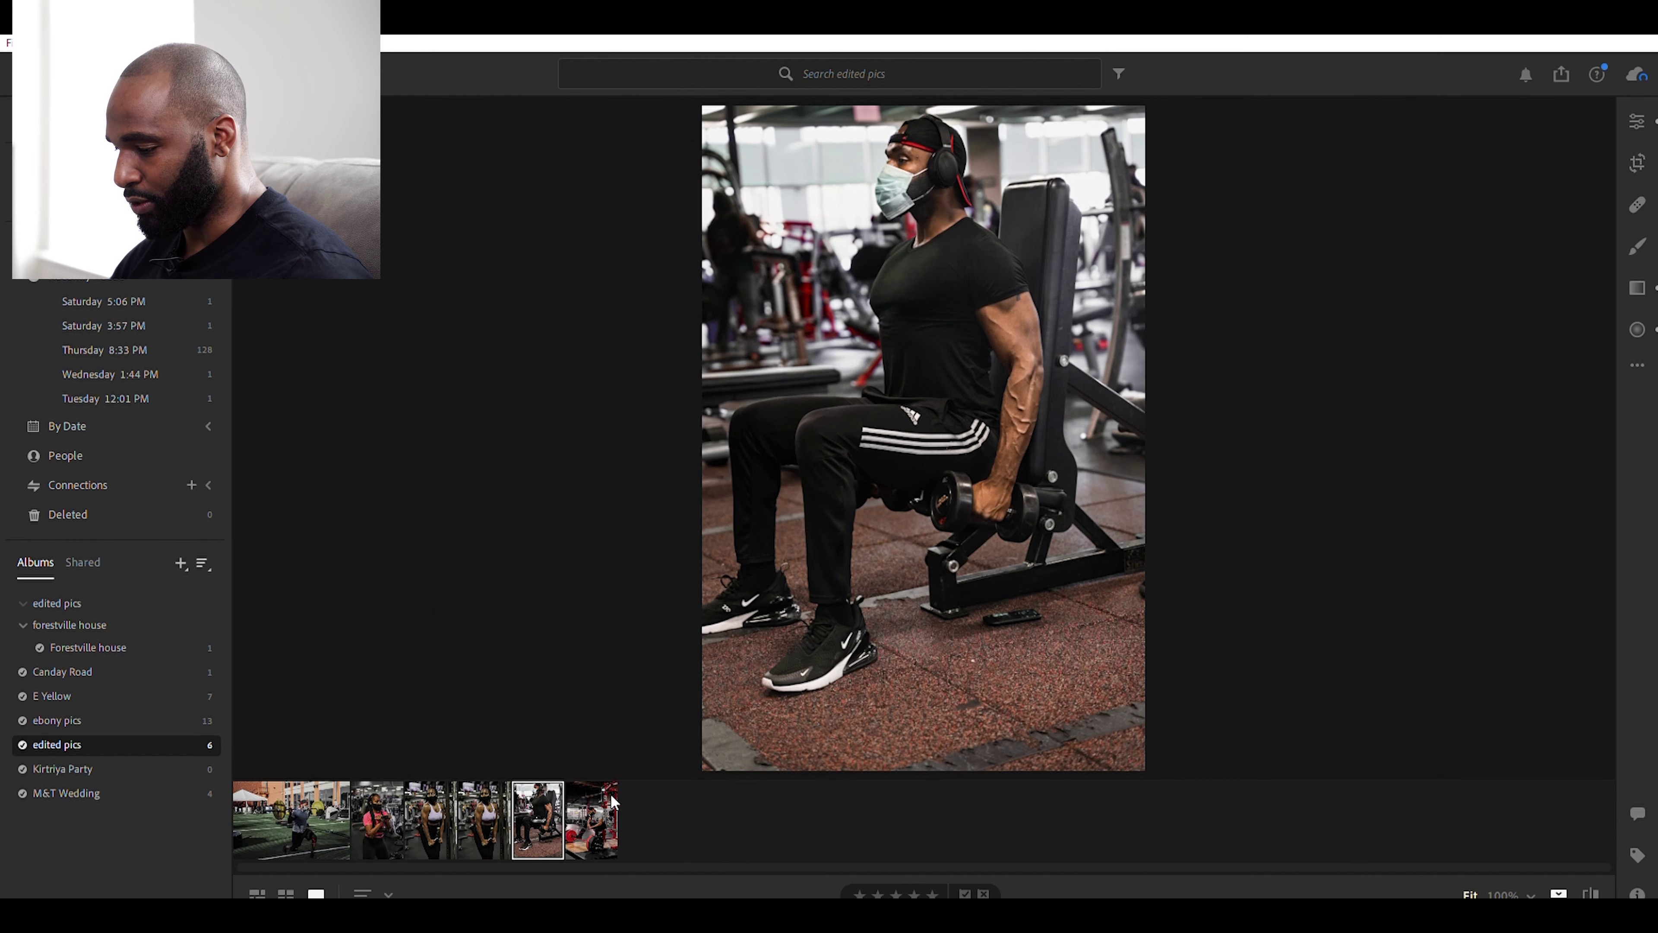
Select the gym photo of the man seated behind the red barbell, view its original version and show the edit controls.
click(613, 802)
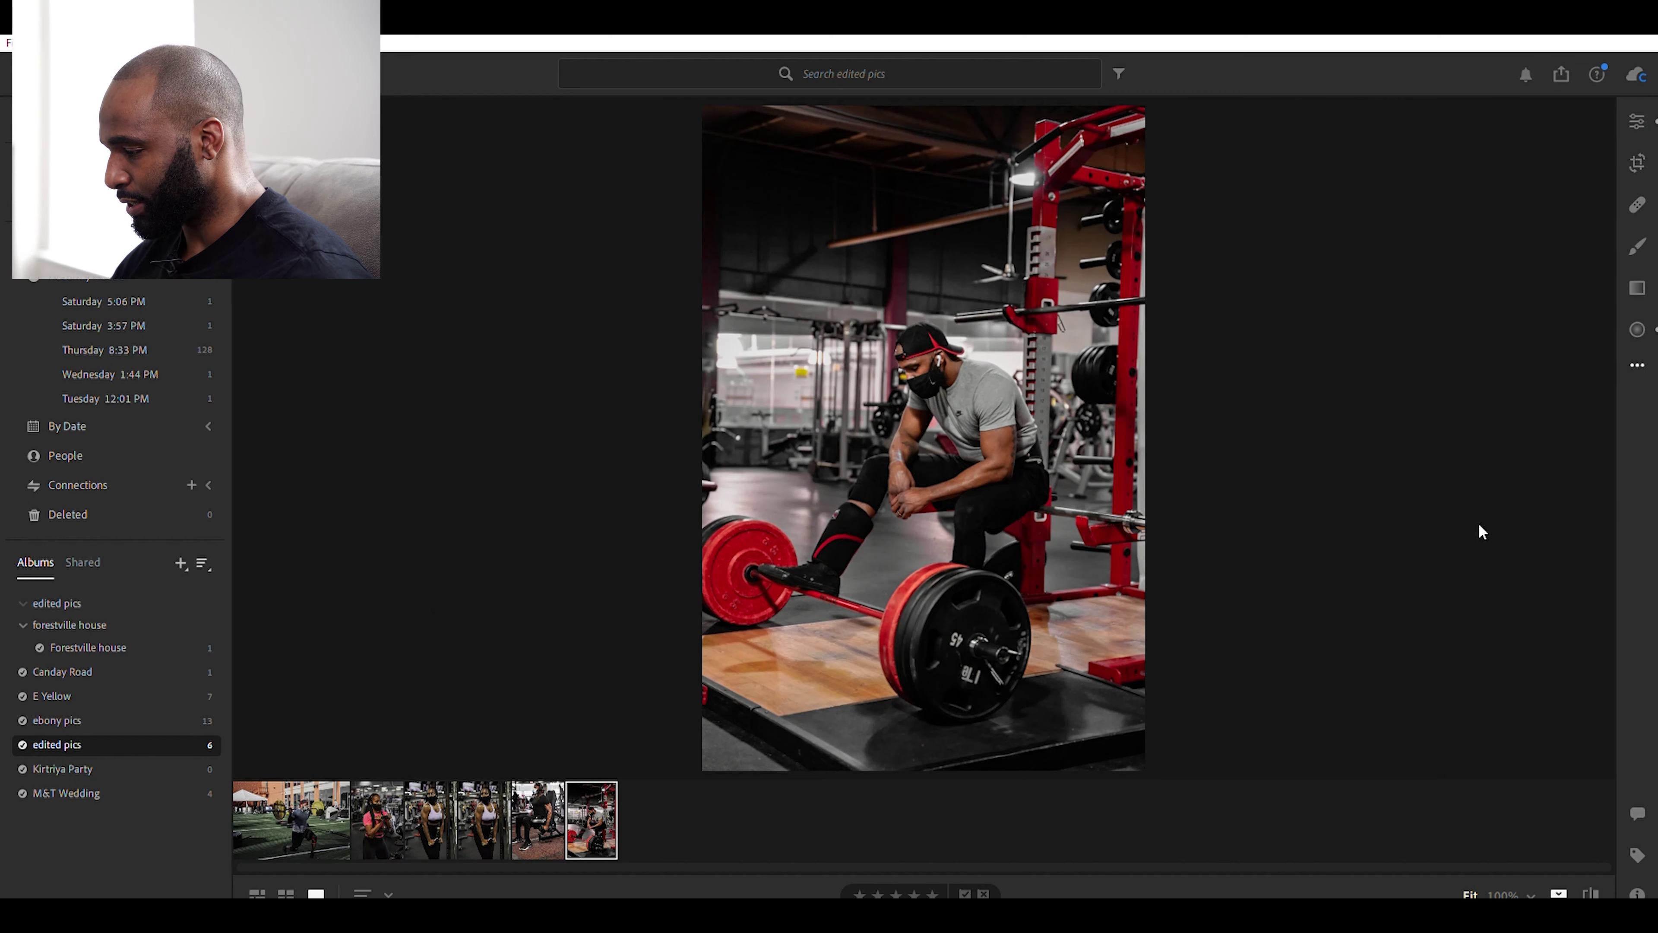
key(backslash)
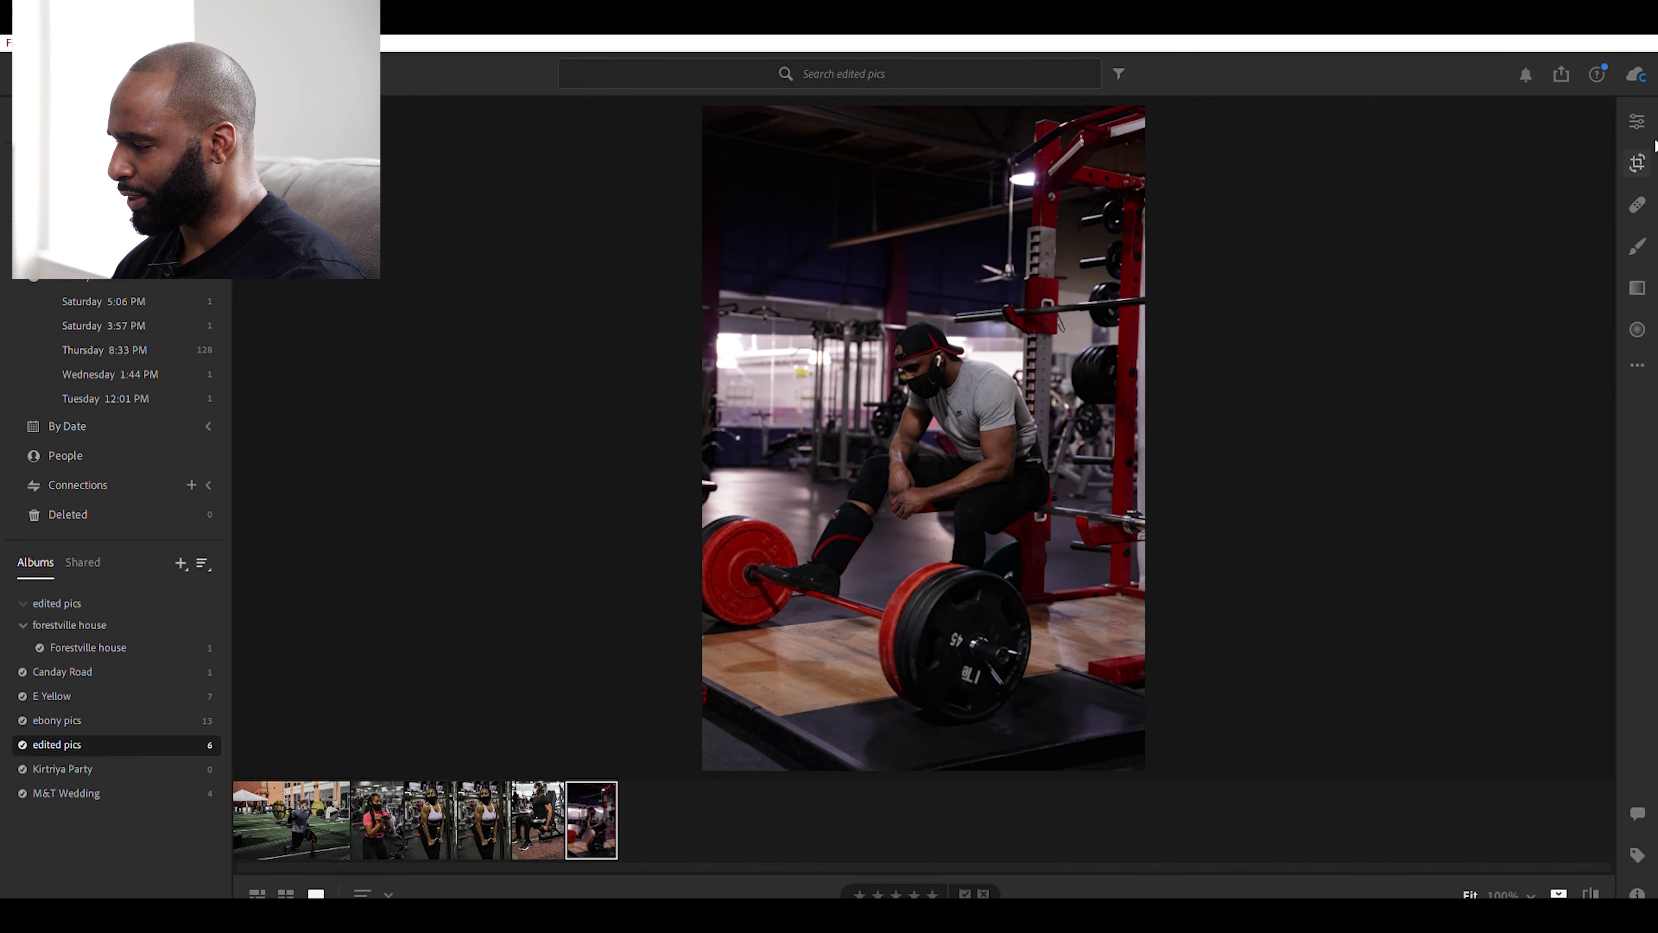
click(1642, 103)
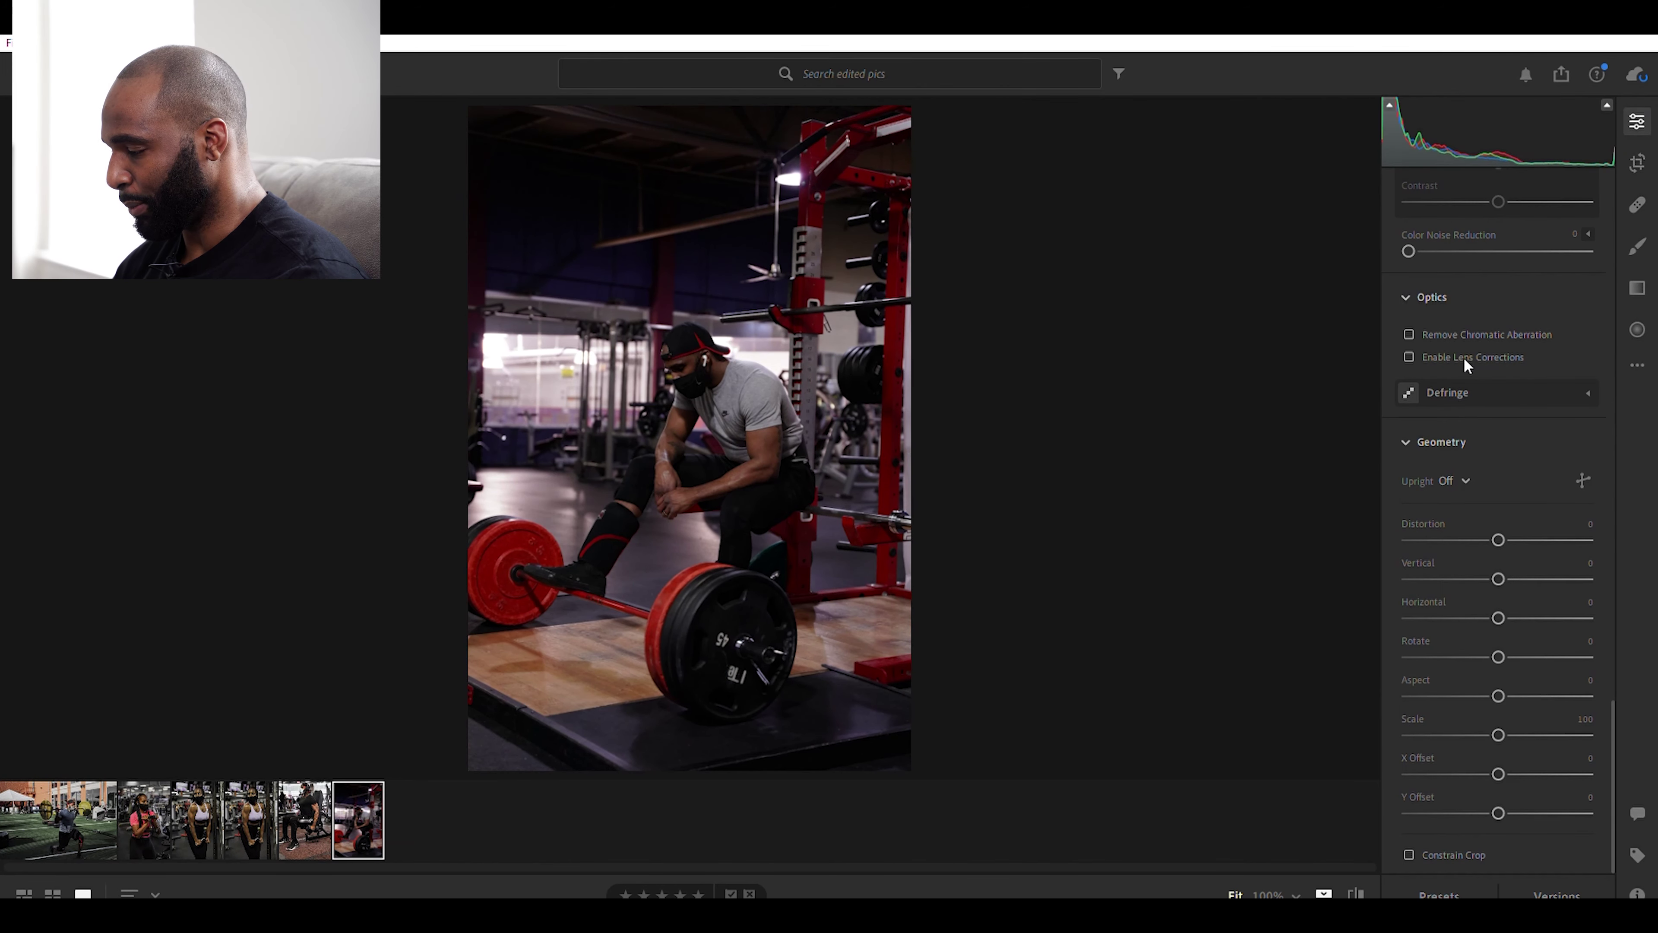
Turn on Remove Chromatic Aberration and Enable Lens Corrections in the photo's Optics settings.
scroll(1434, 320, up, 15)
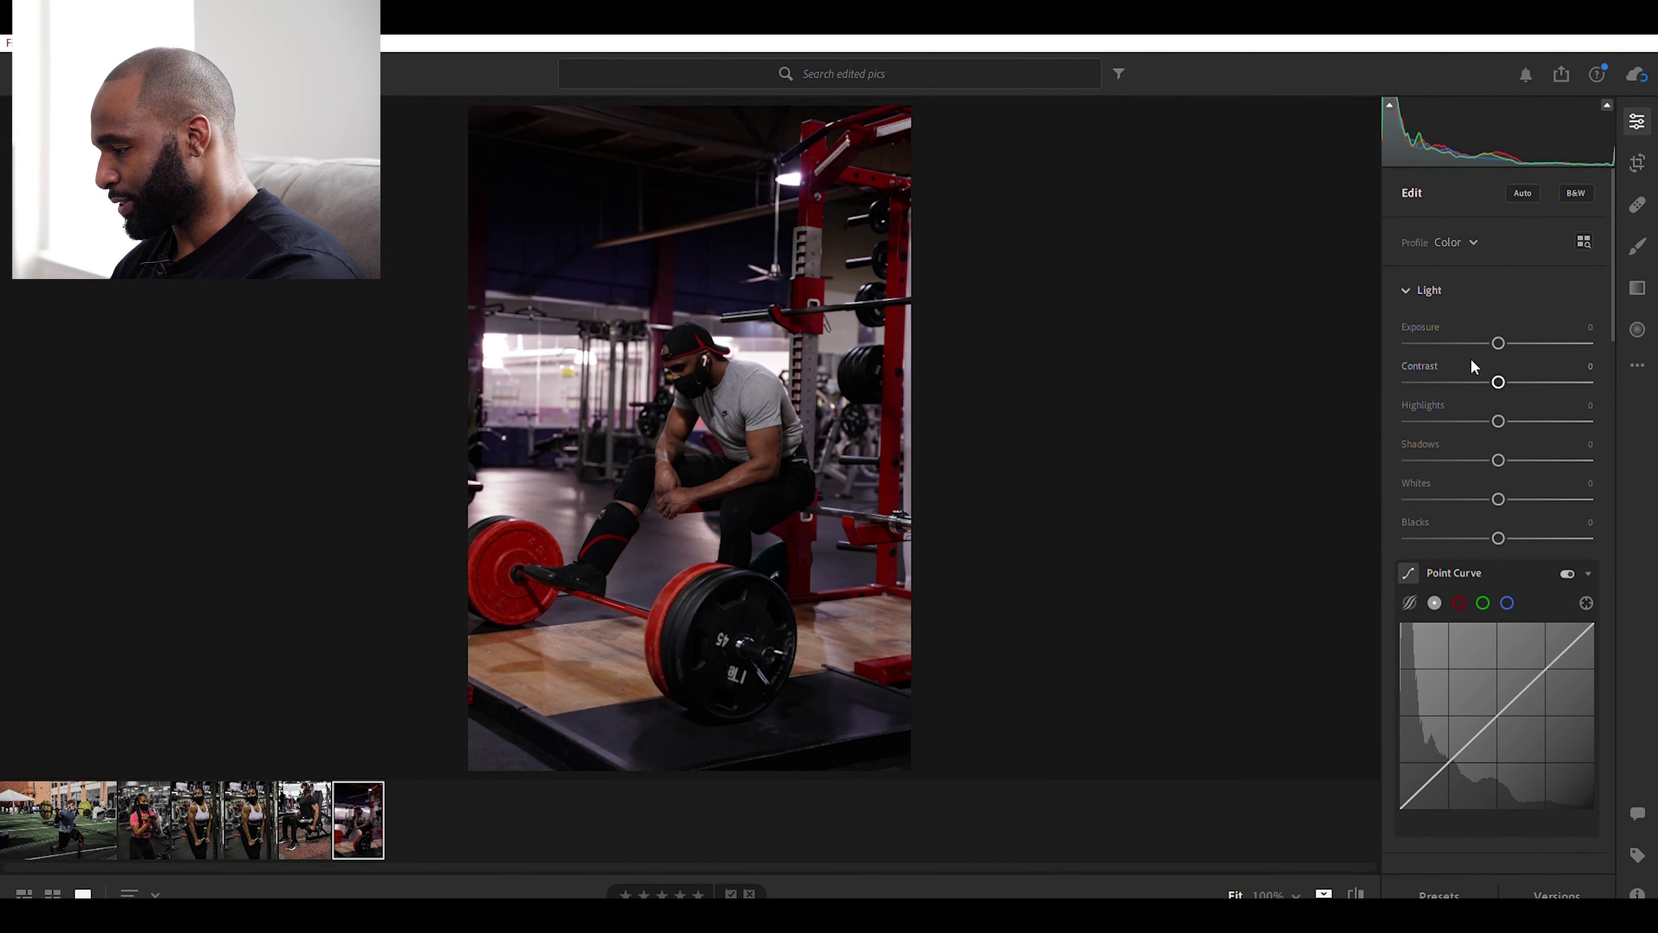
scroll(1471, 358, down, 5)
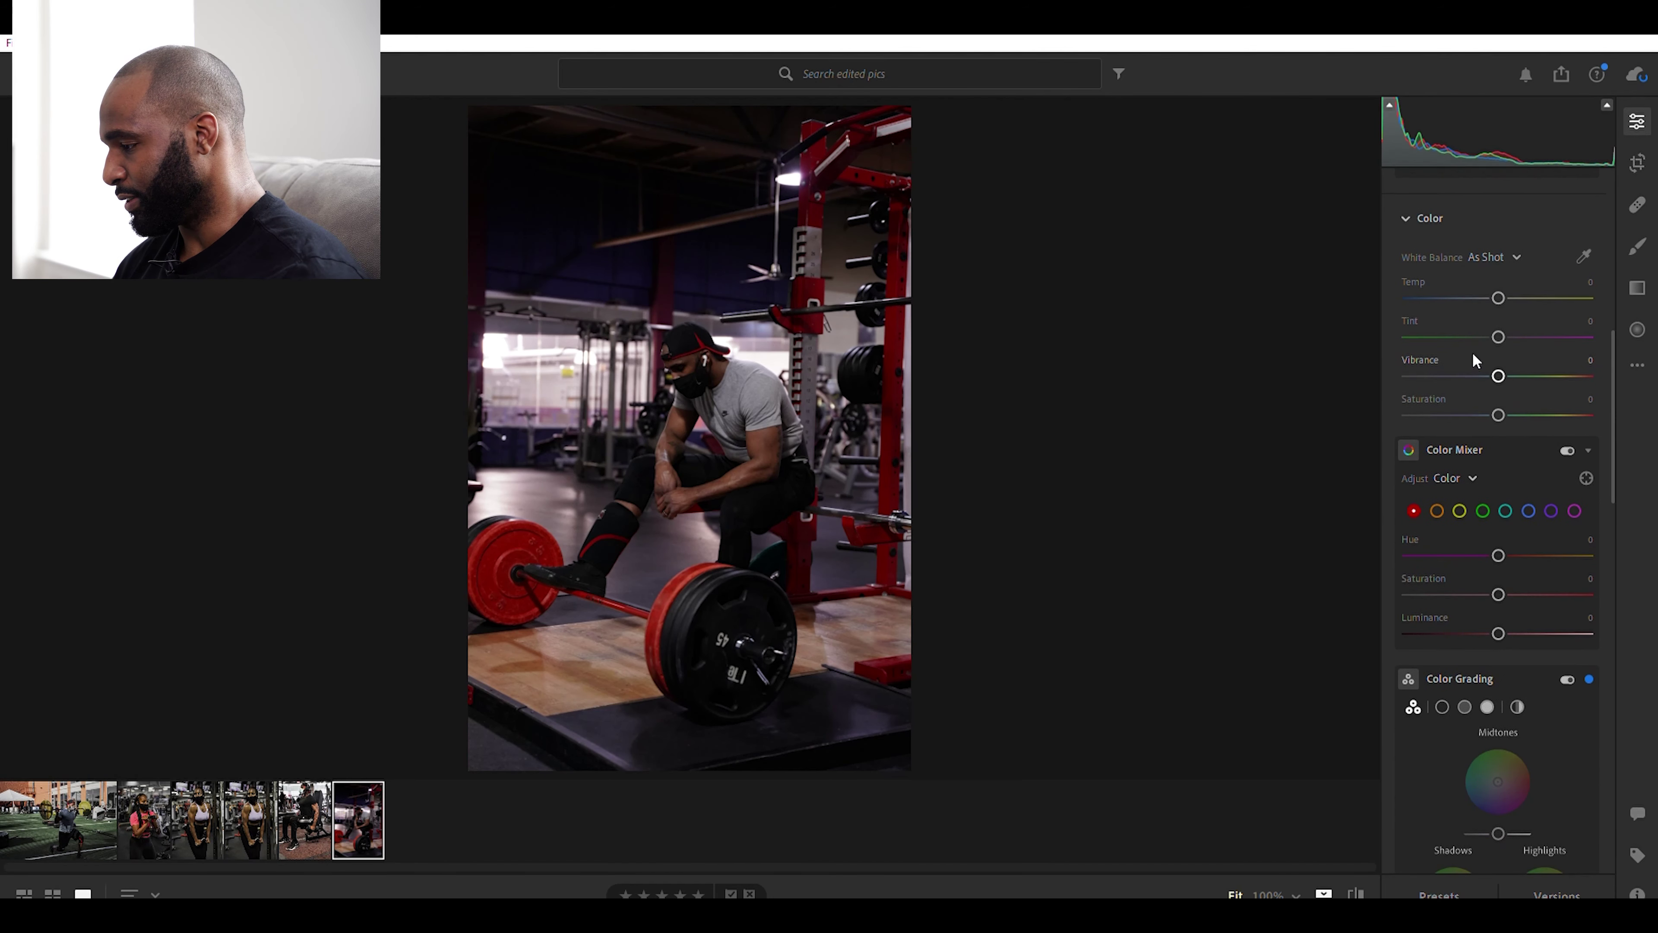
scroll(1472, 354, down, 5)
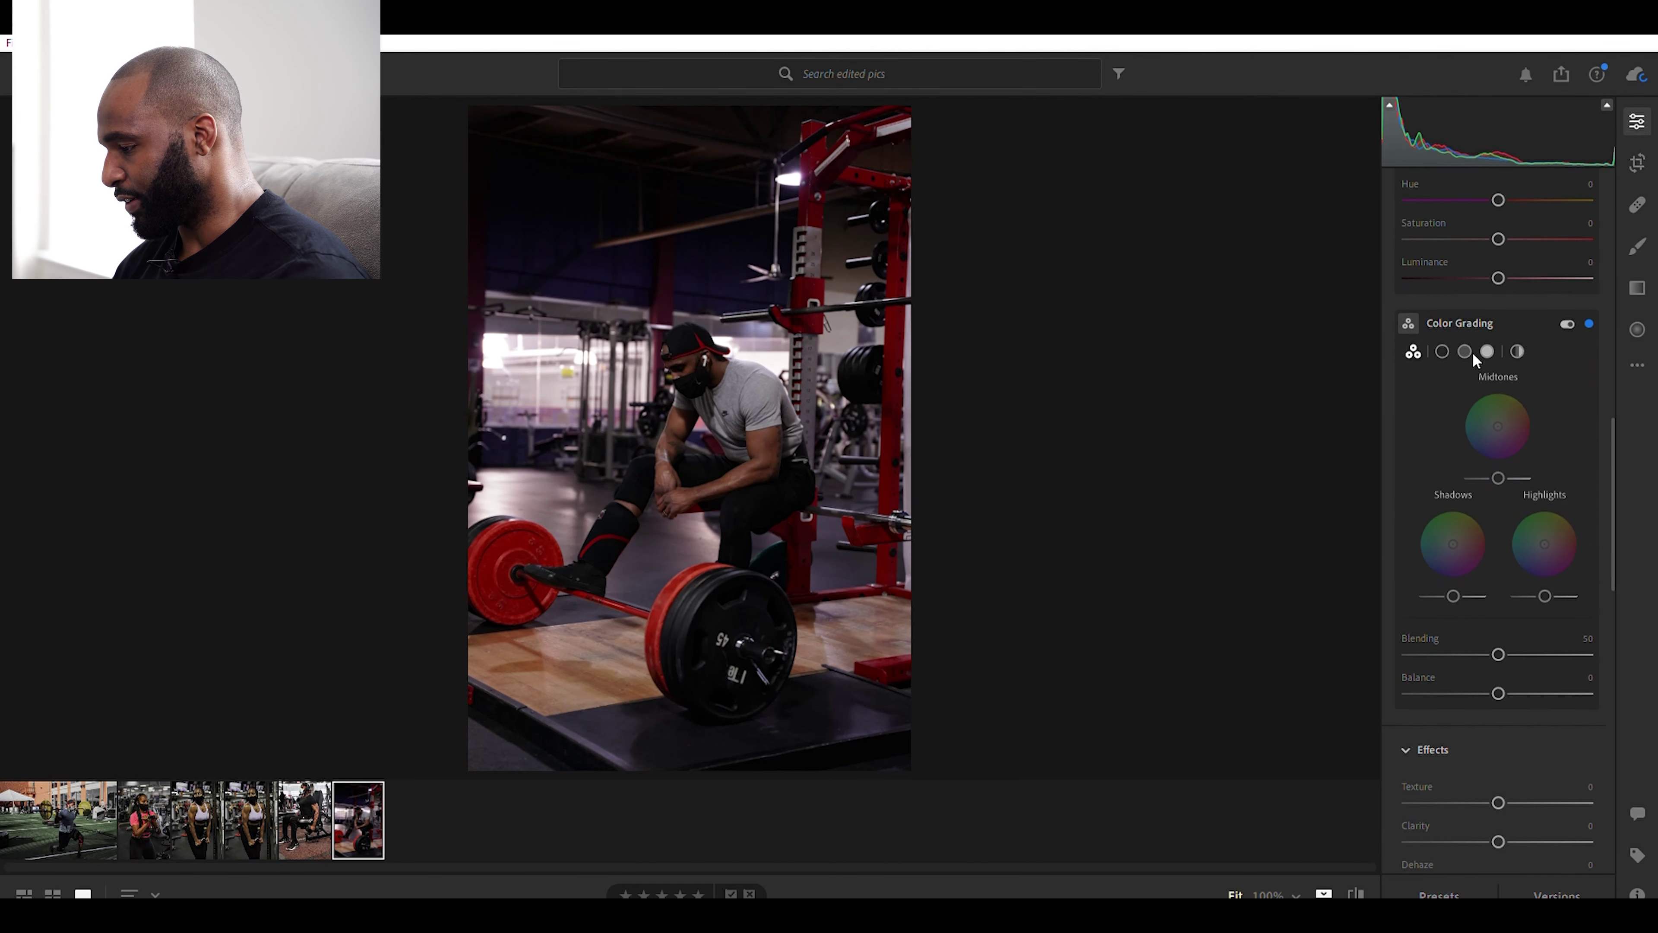
scroll(1472, 355, down, 10)
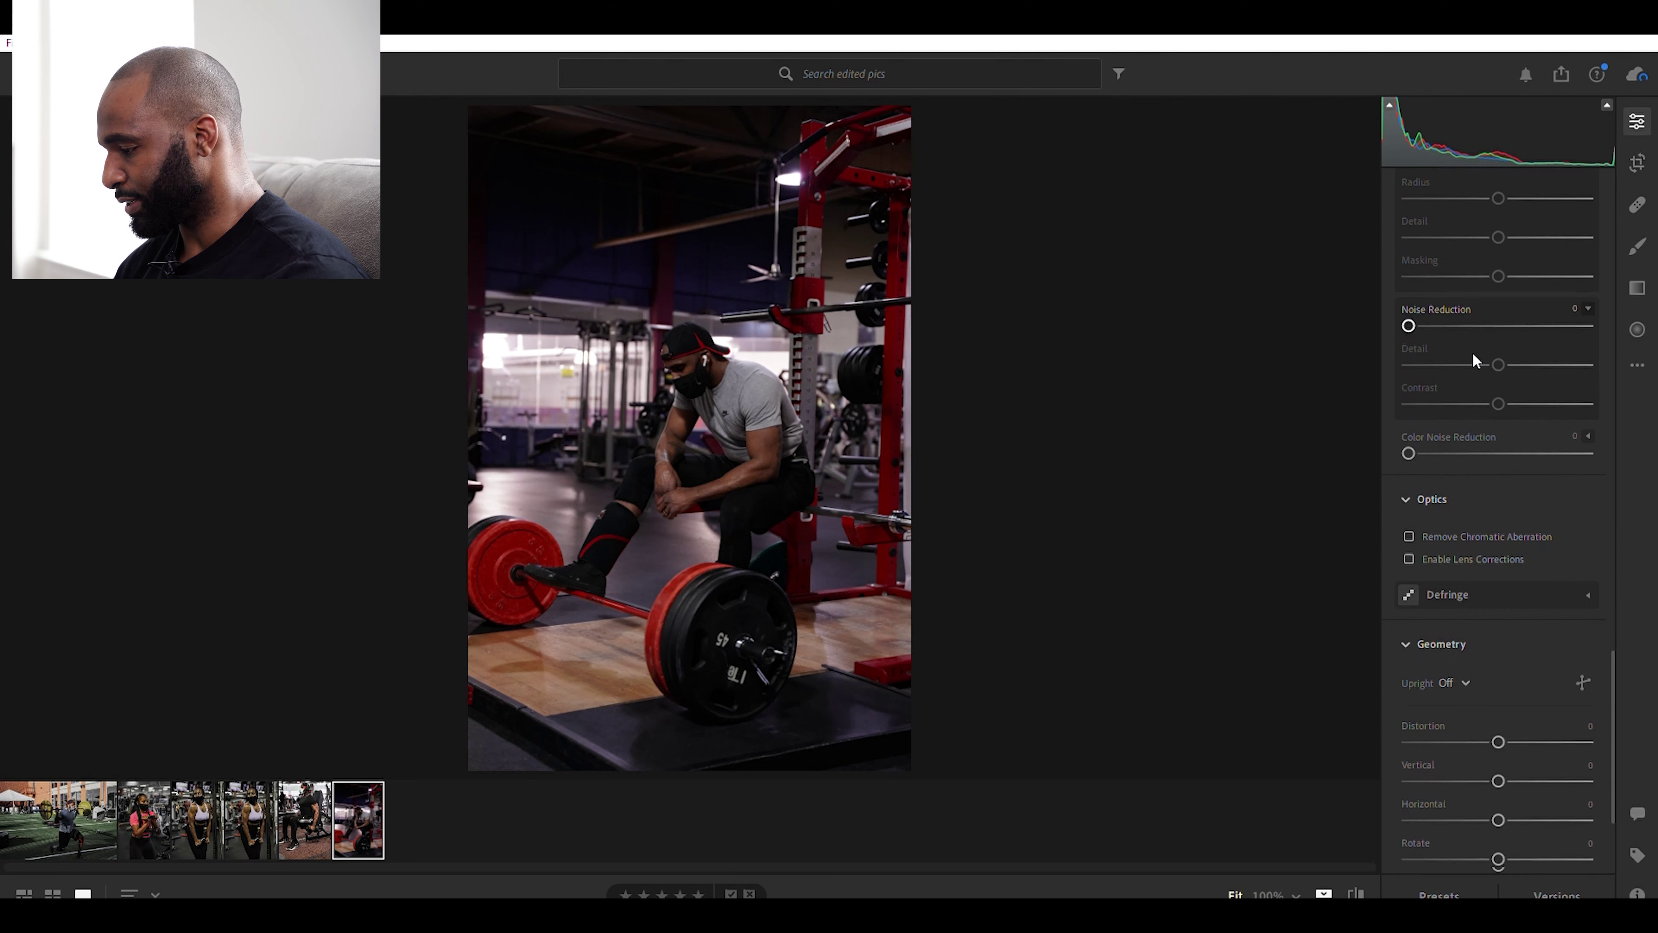
scroll(1474, 361, down, 1)
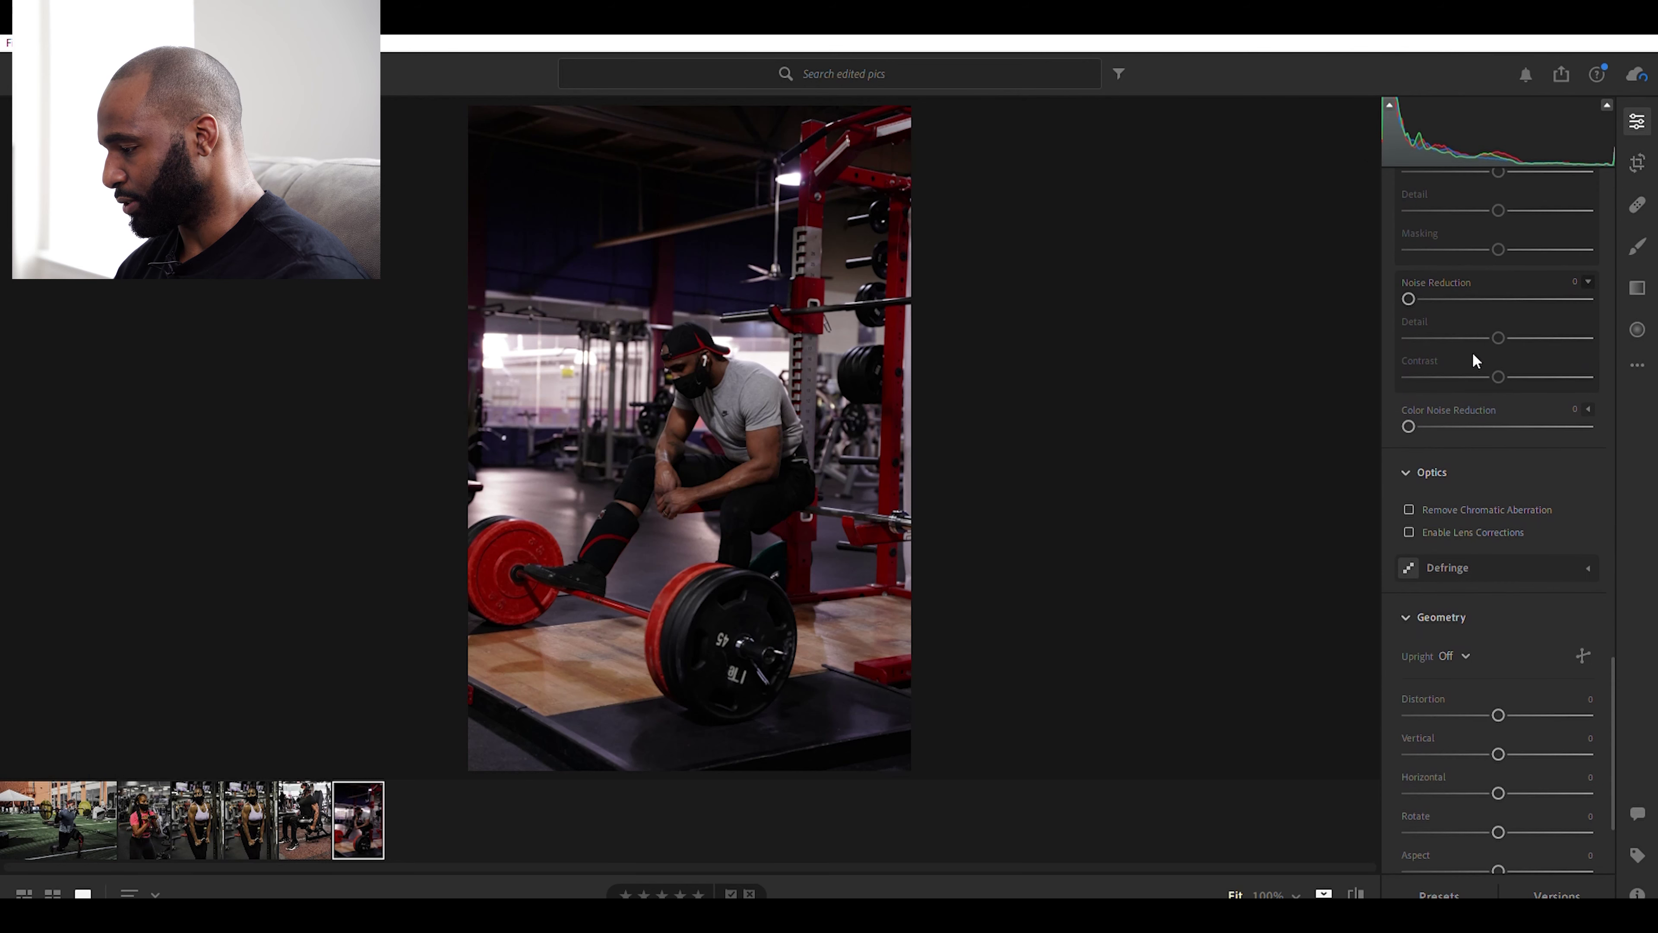
click(1410, 494)
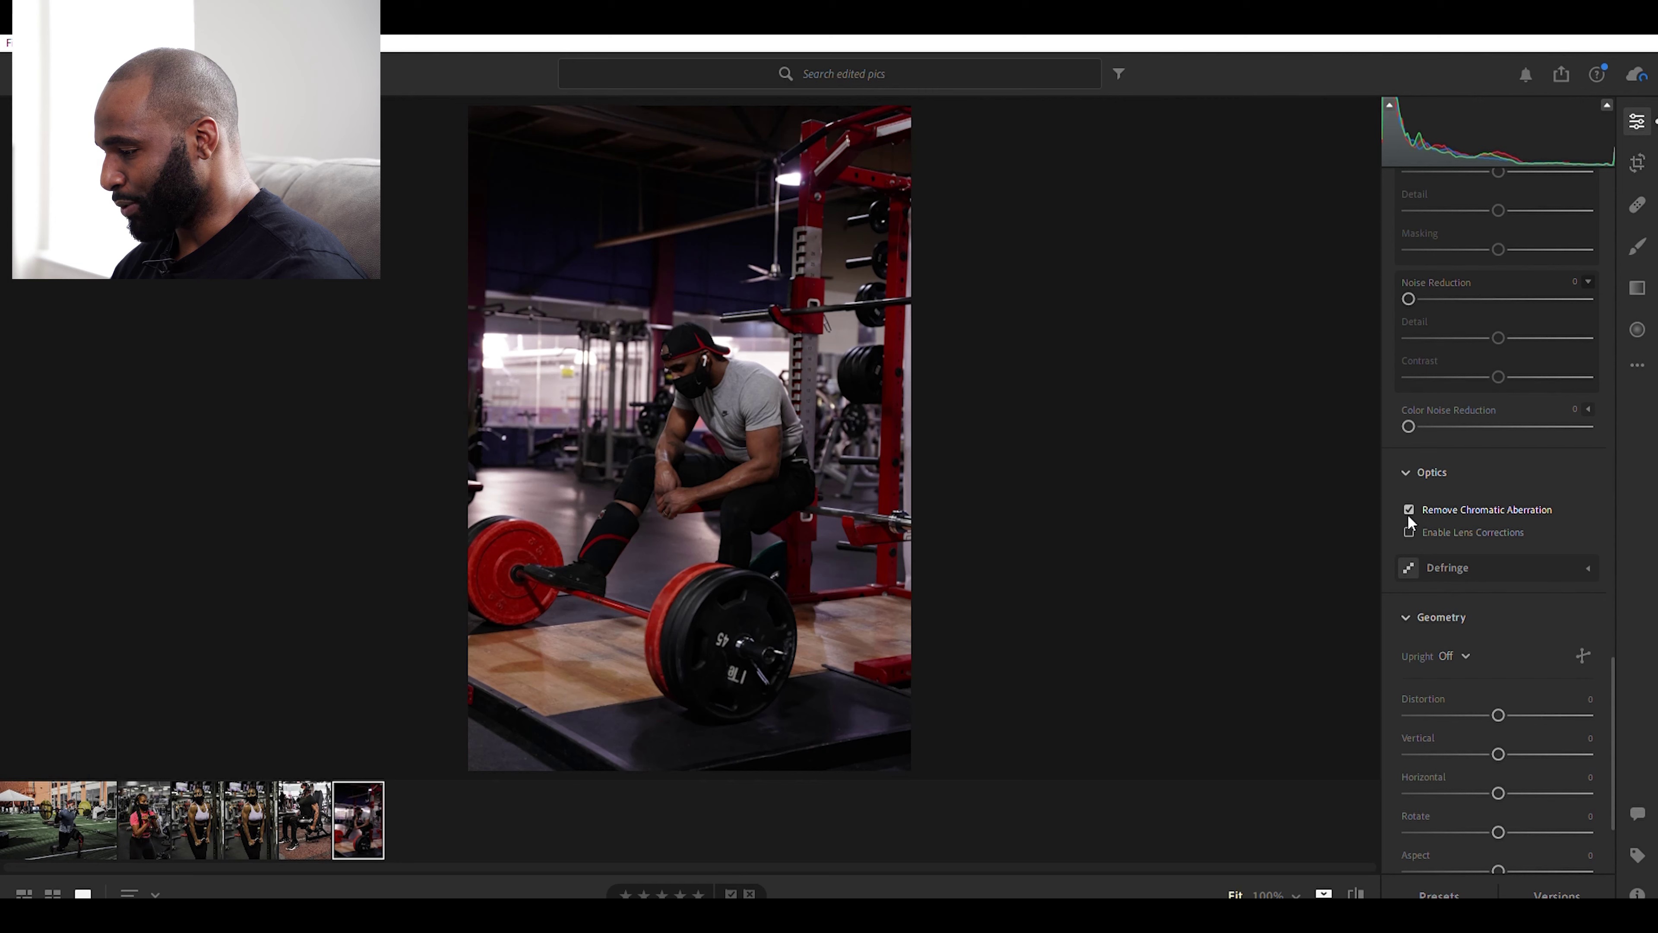
click(1408, 517)
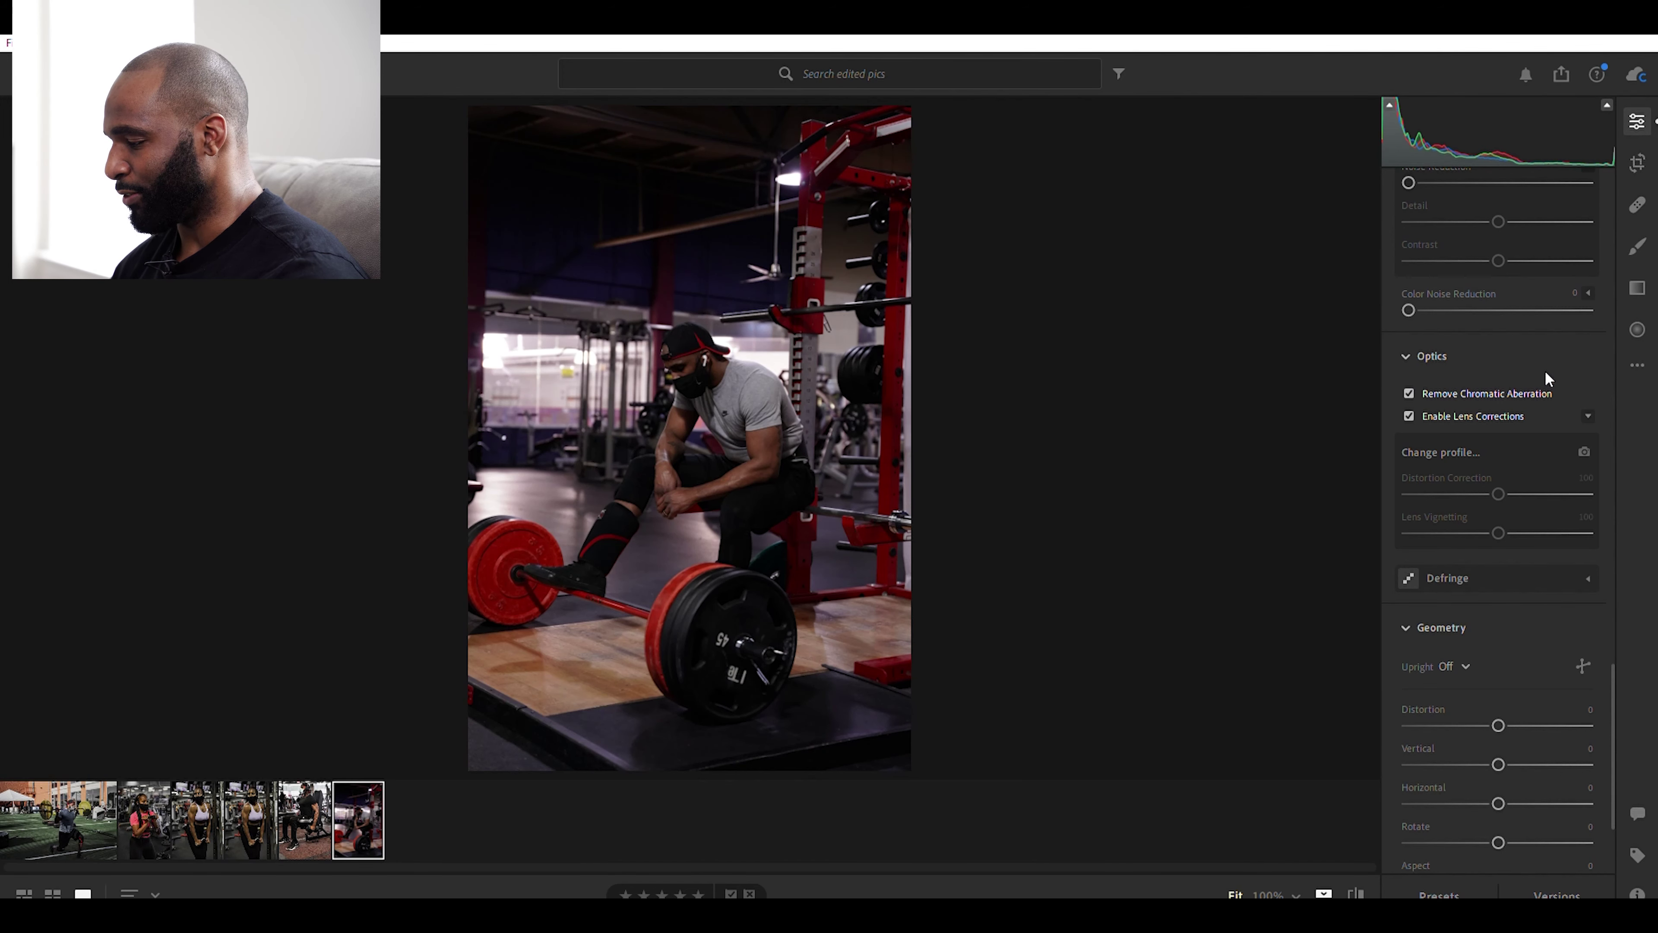
Try the photo's Exposure at +0.63 and at −0.53, resetting it to 0 after each trial.
scroll(1545, 373, up, 10)
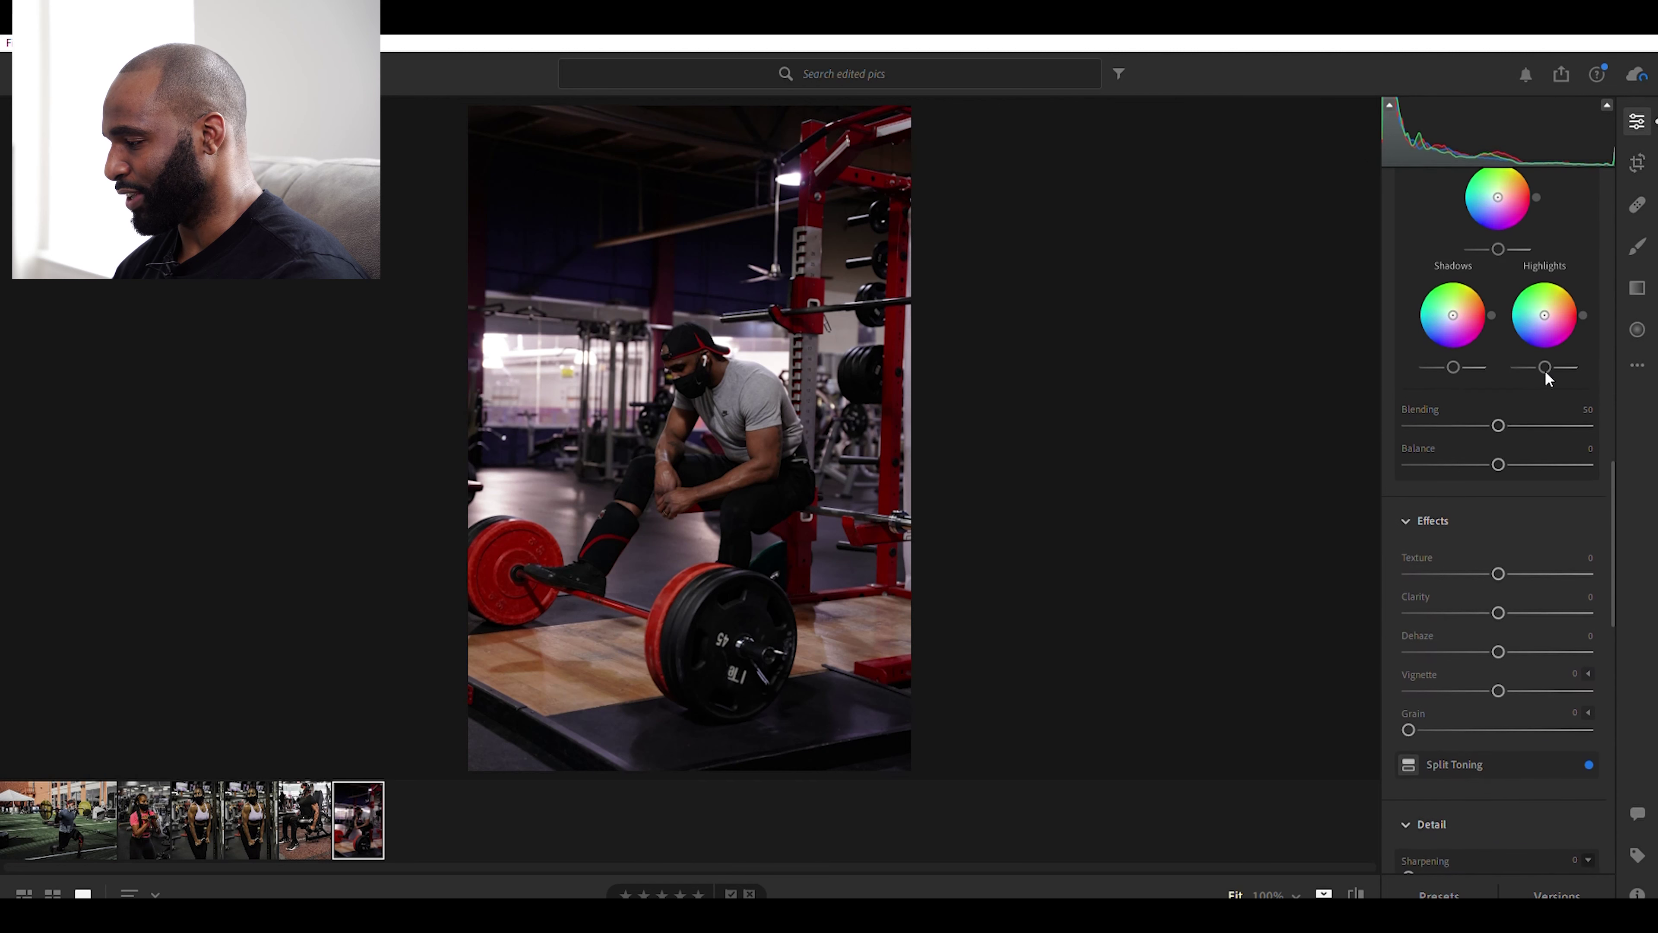
scroll(1543, 369, up, 5)
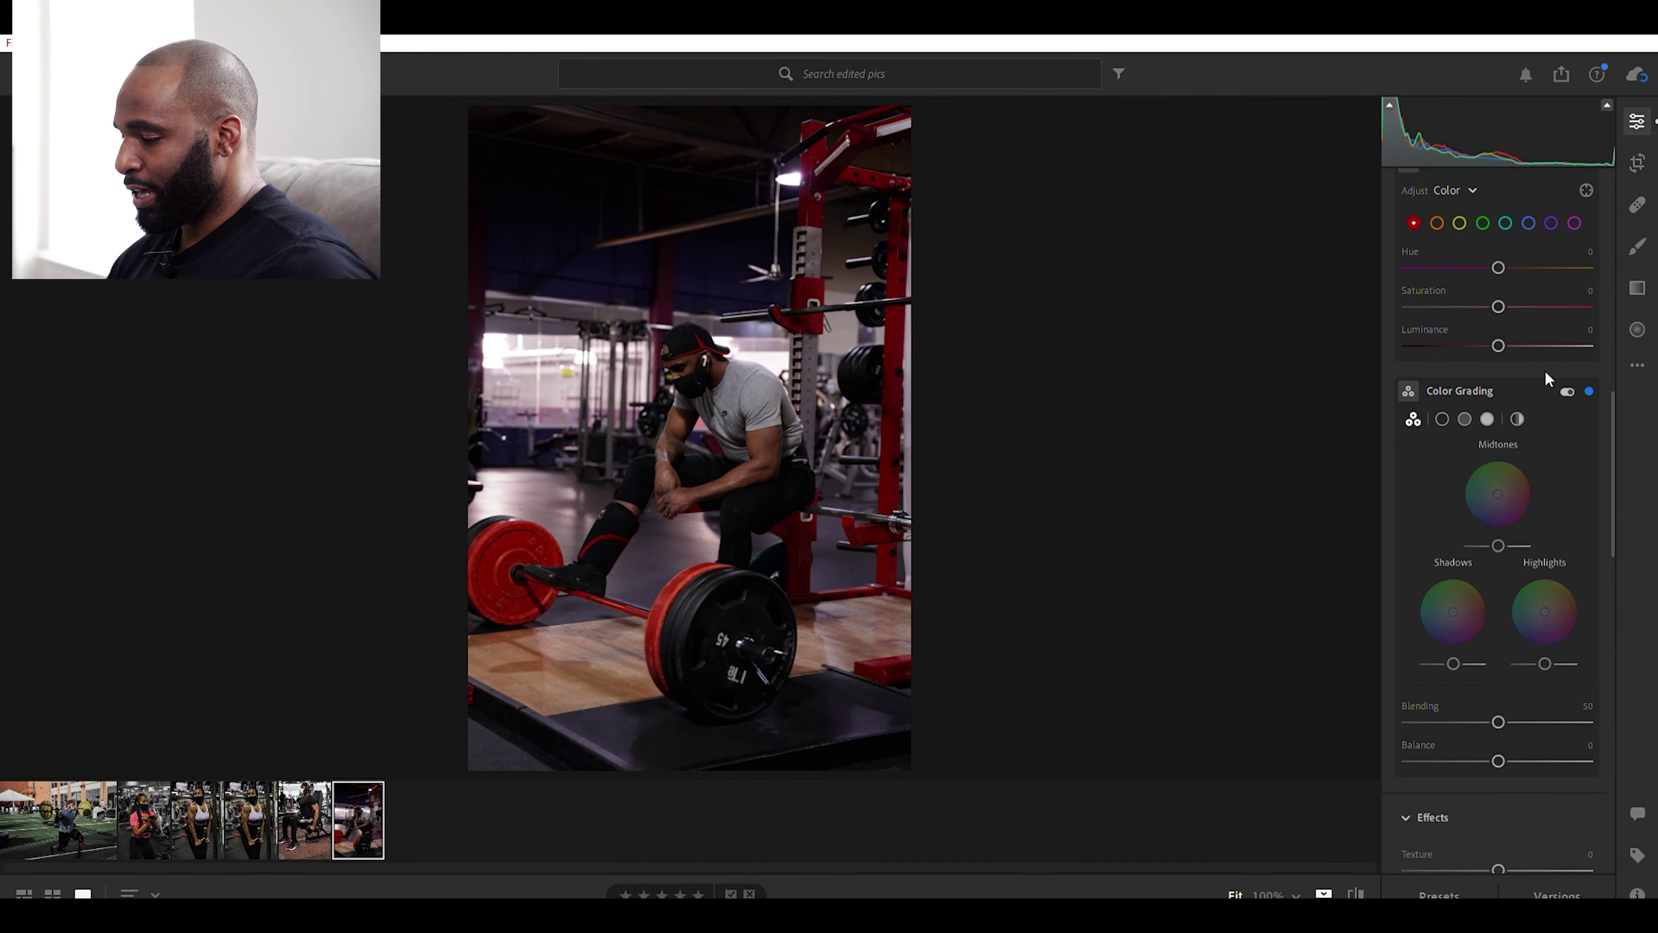
scroll(1544, 370, up, 10)
scroll(1551, 377, up, 7)
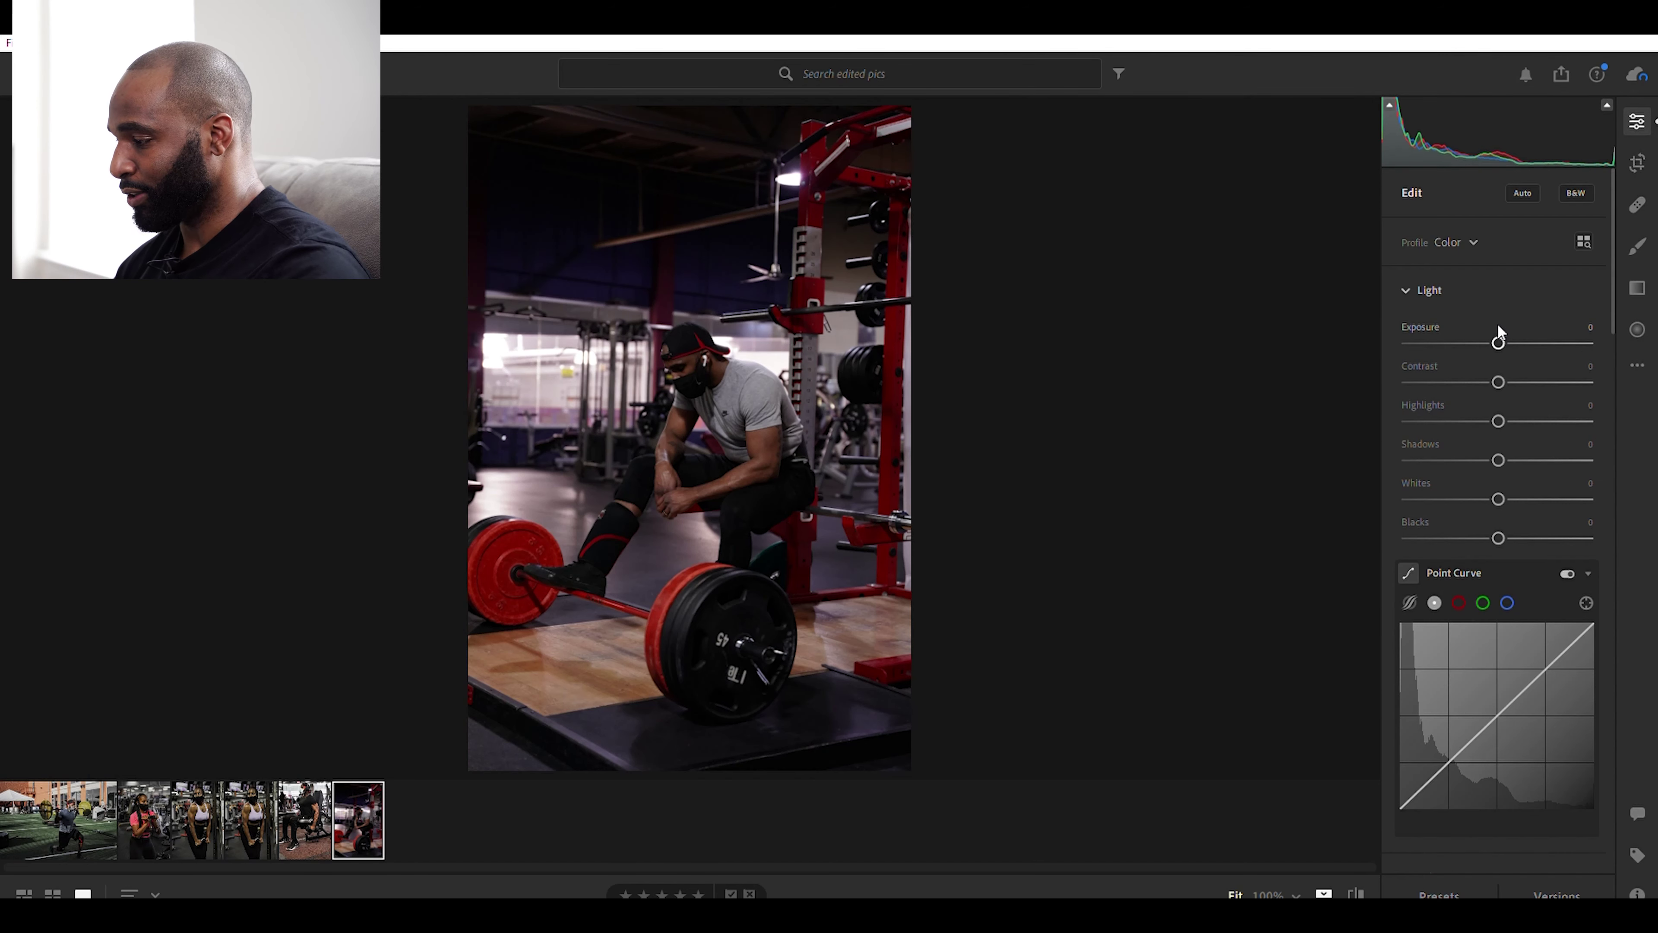
mouse_move(1497, 322)
mouse_down()
mouse_move(1405, 318)
mouse_move(1544, 345)
mouse_move(1433, 333)
mouse_move(1508, 323)
mouse_up()
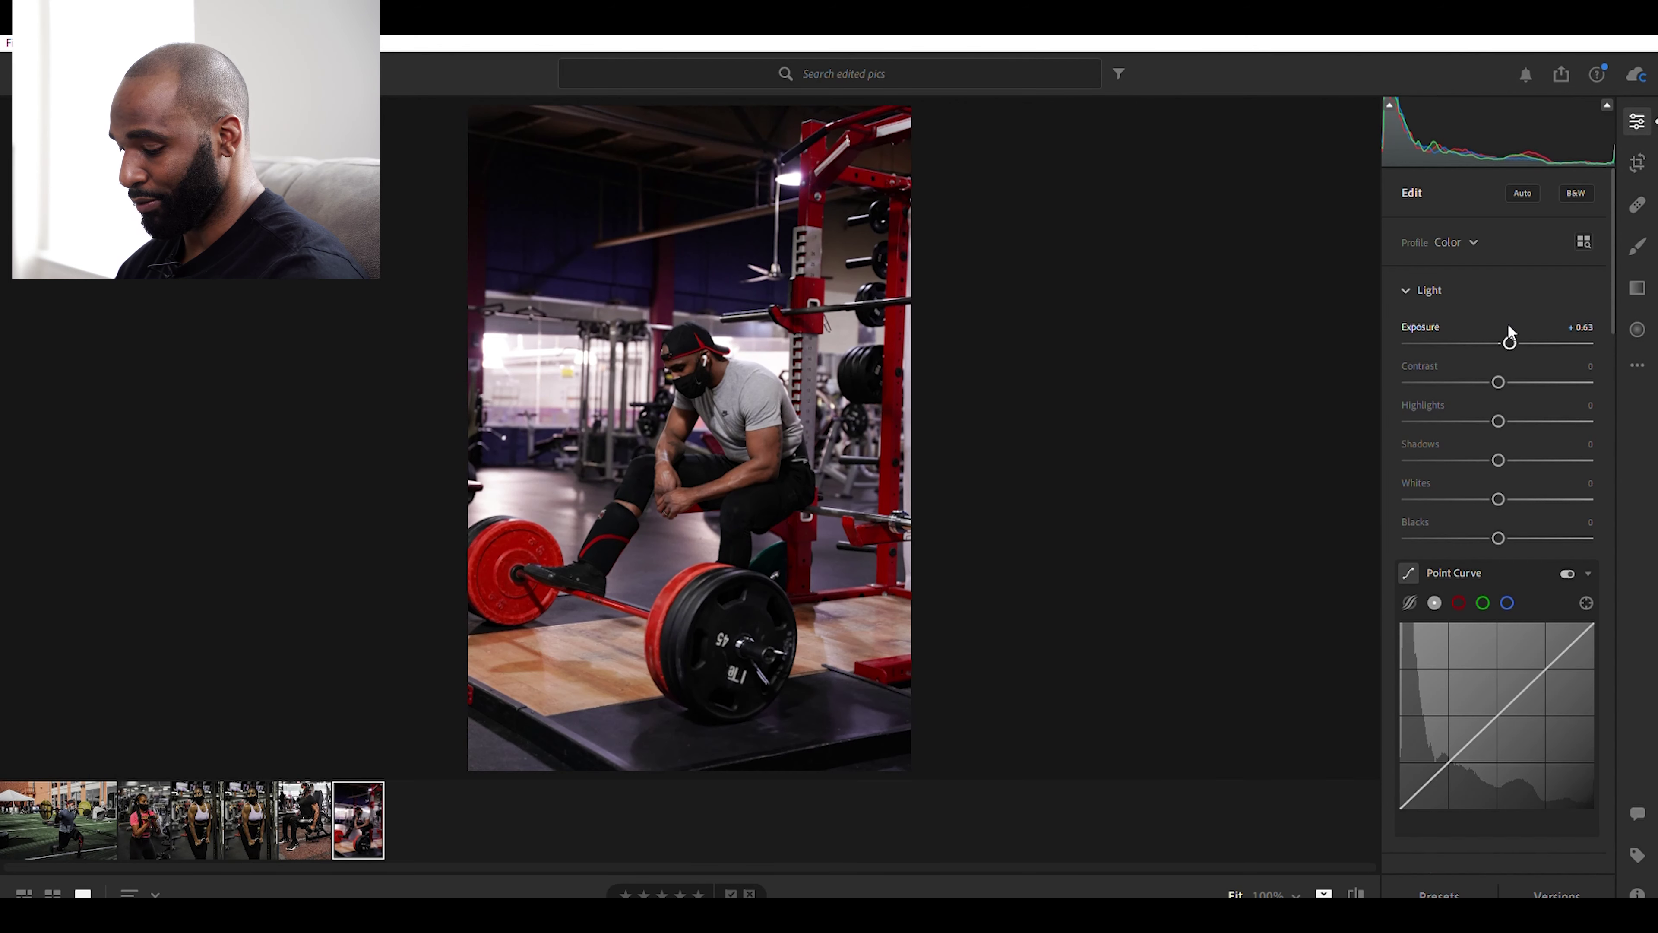
double_click(1508, 323)
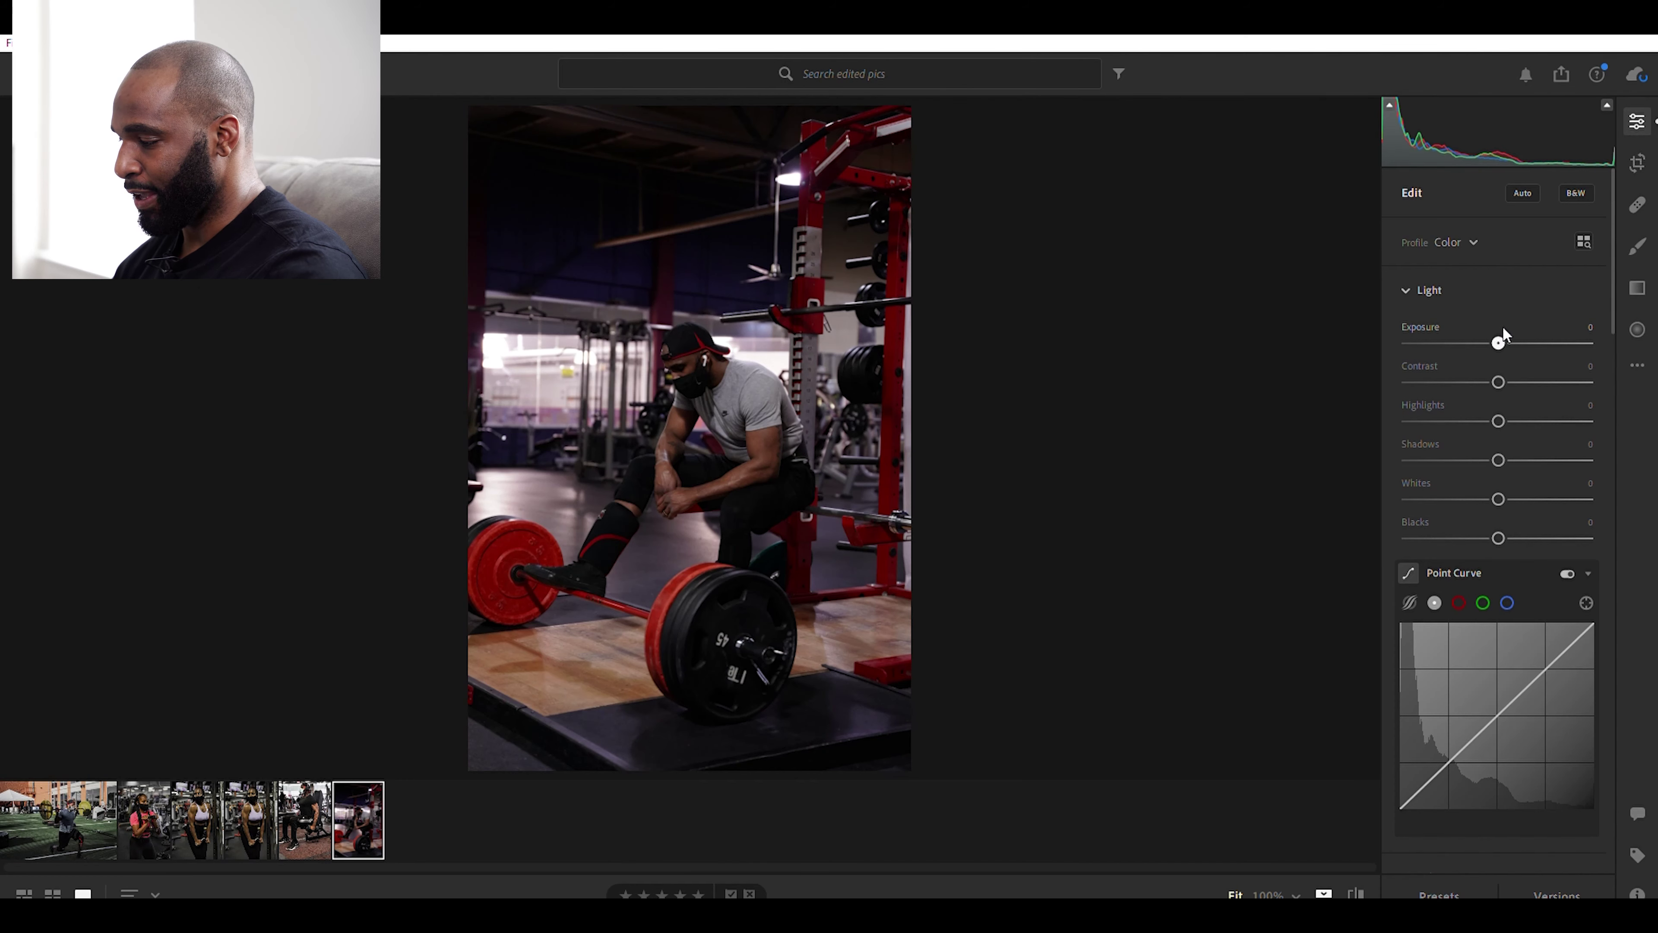
drag(1502, 325, 1492, 324)
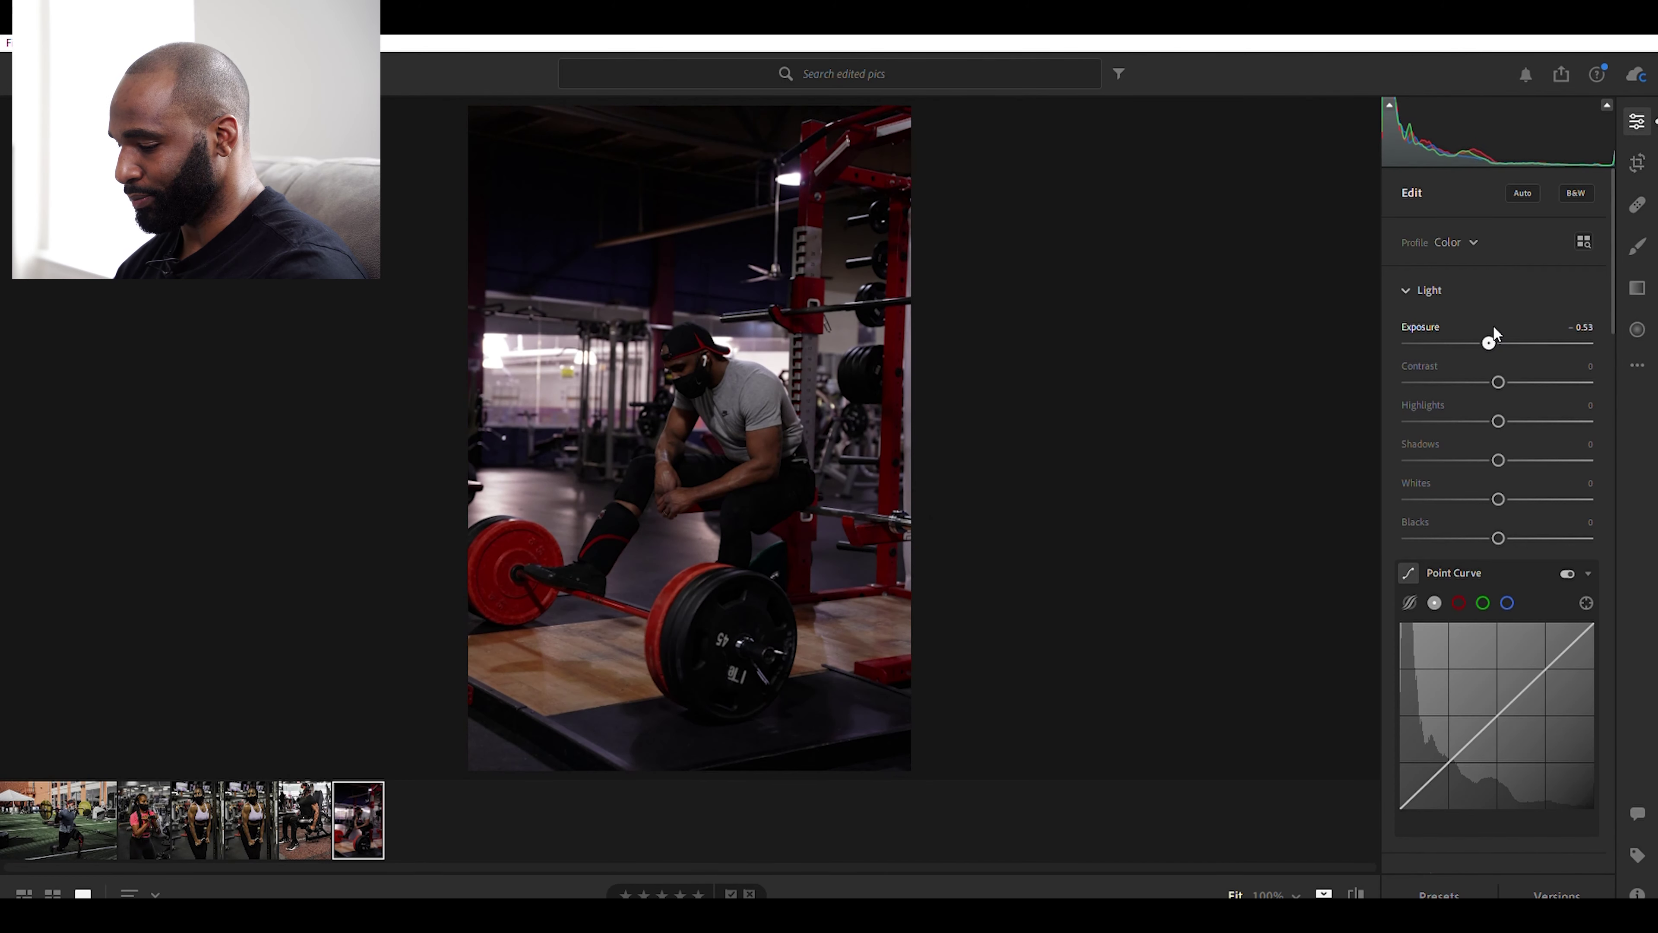
double_click(1494, 327)
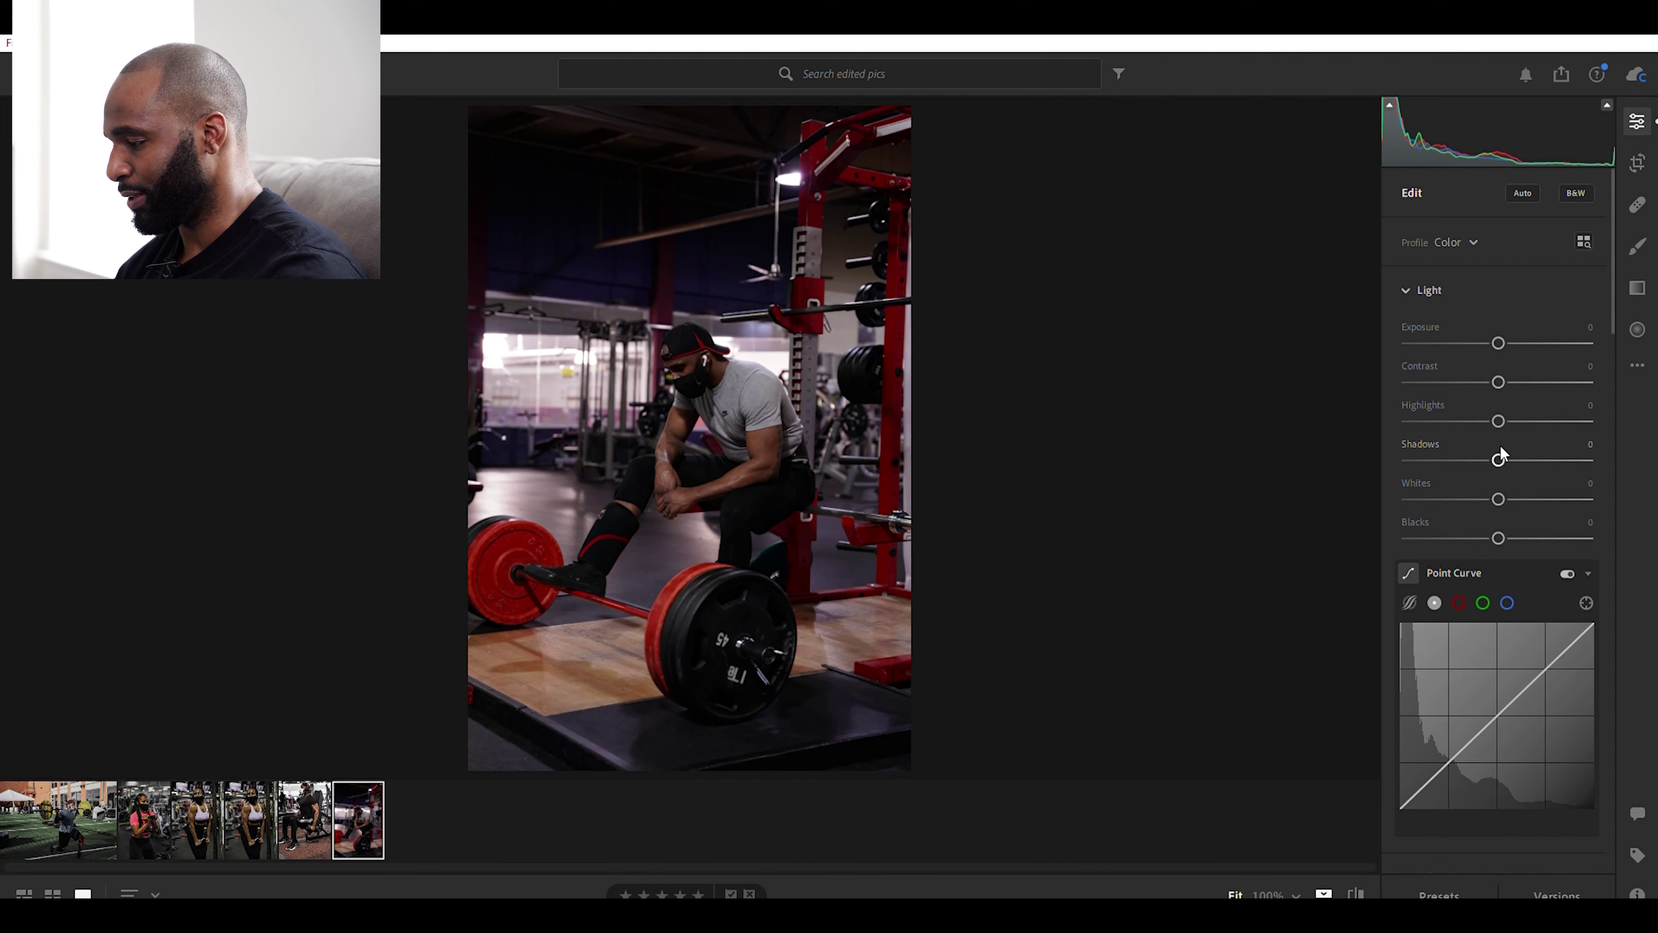
Try Shadows at +100 and Whites at −100 on the photo, resetting each value to 0.
drag(1500, 447, 1588, 477)
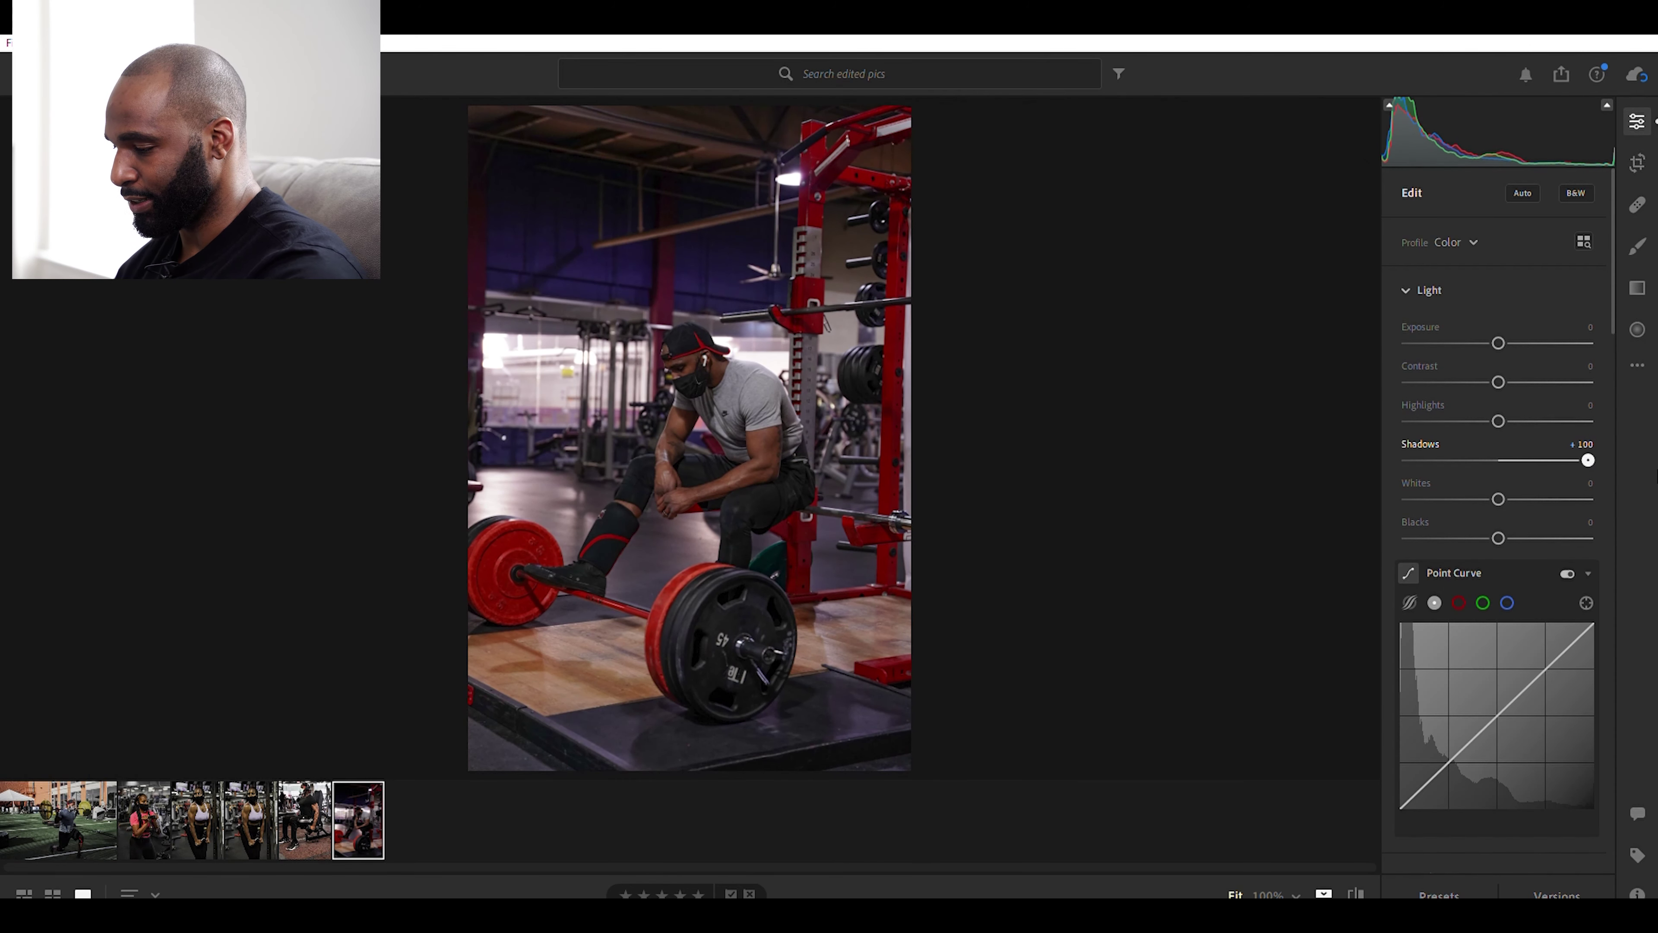
double_click(1589, 445)
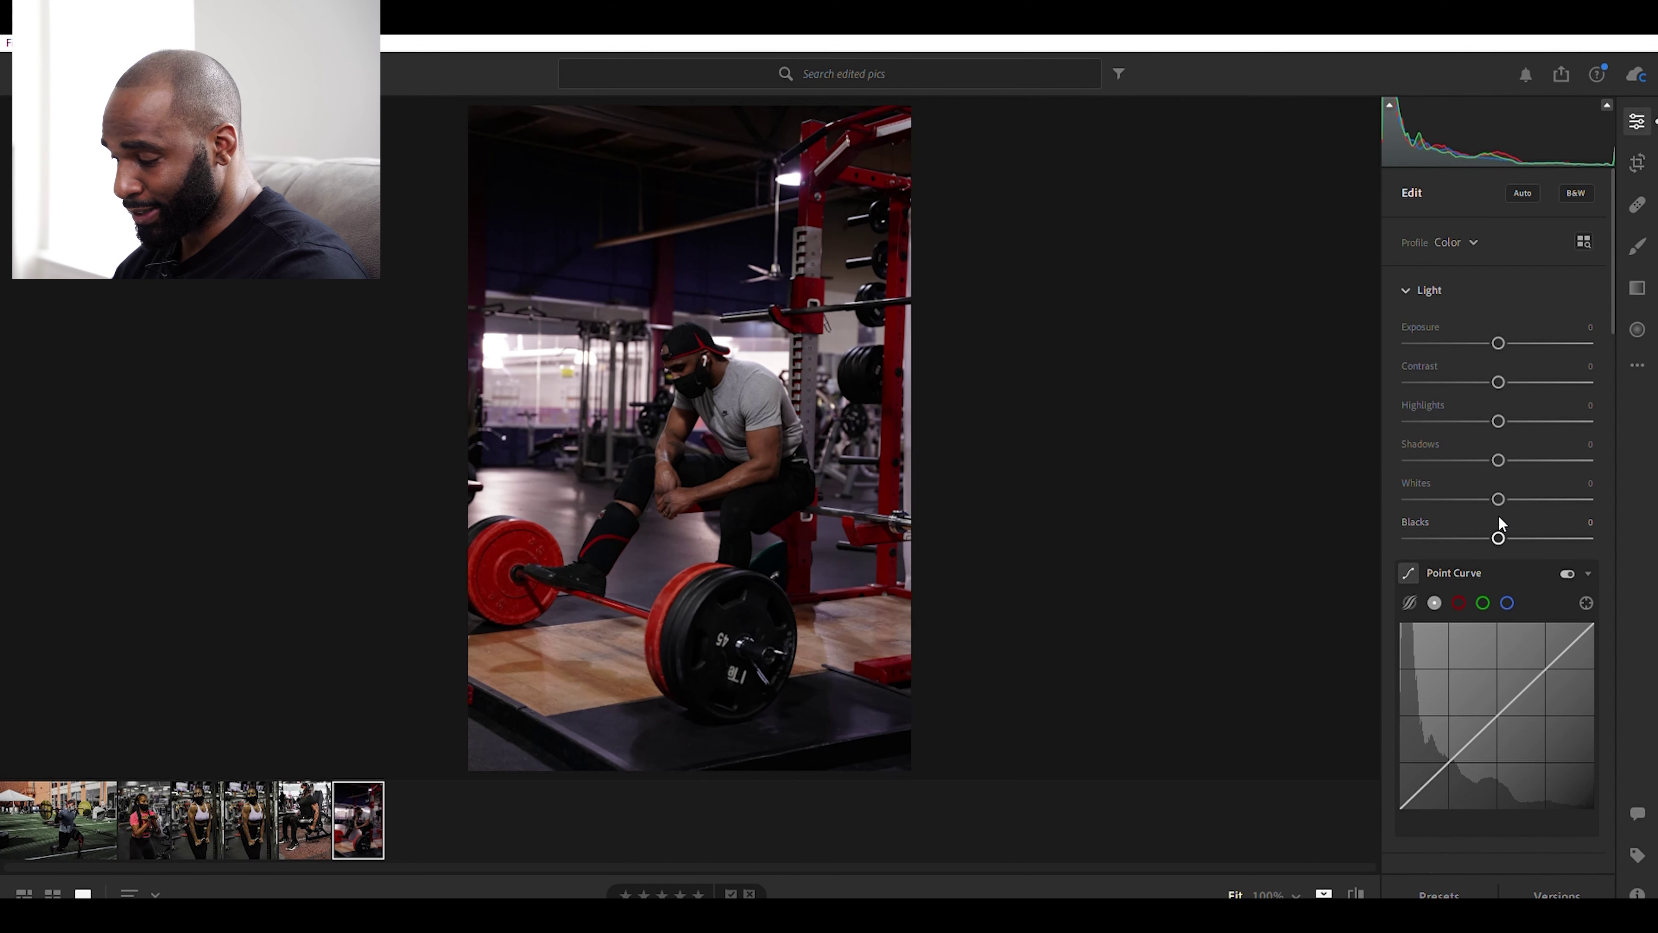
drag(1498, 521, 1388, 477)
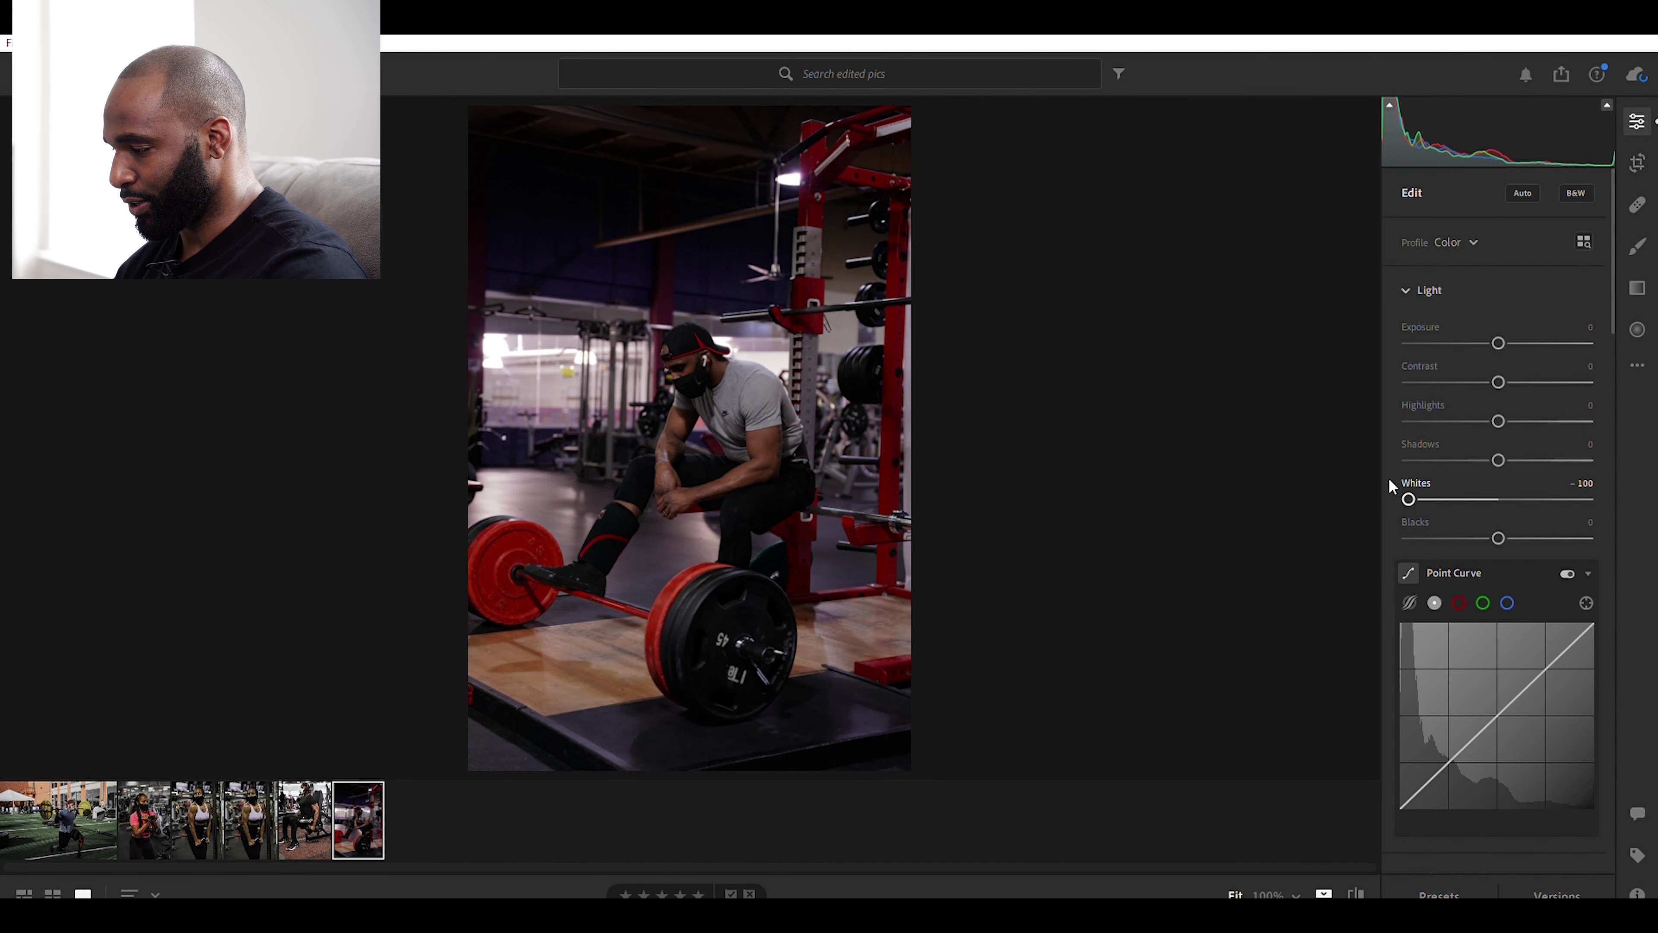
double_click(1411, 476)
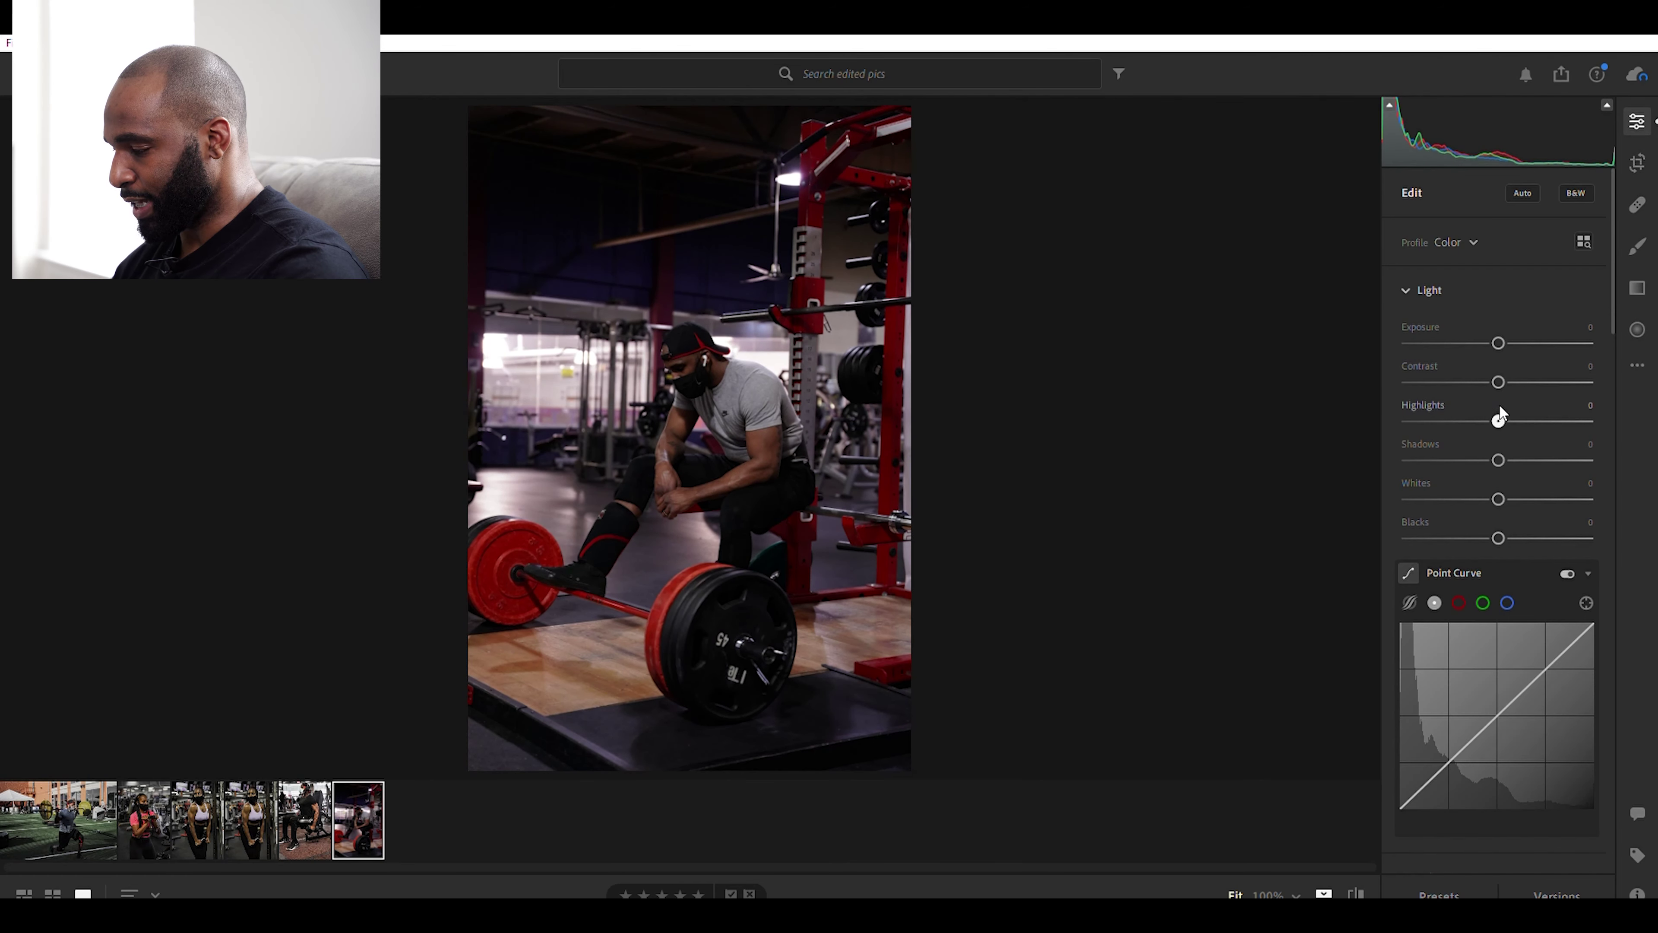
Try Highlights at +85 and at −100 on the photo, and reset the value to 0.
drag(1500, 405, 1574, 411)
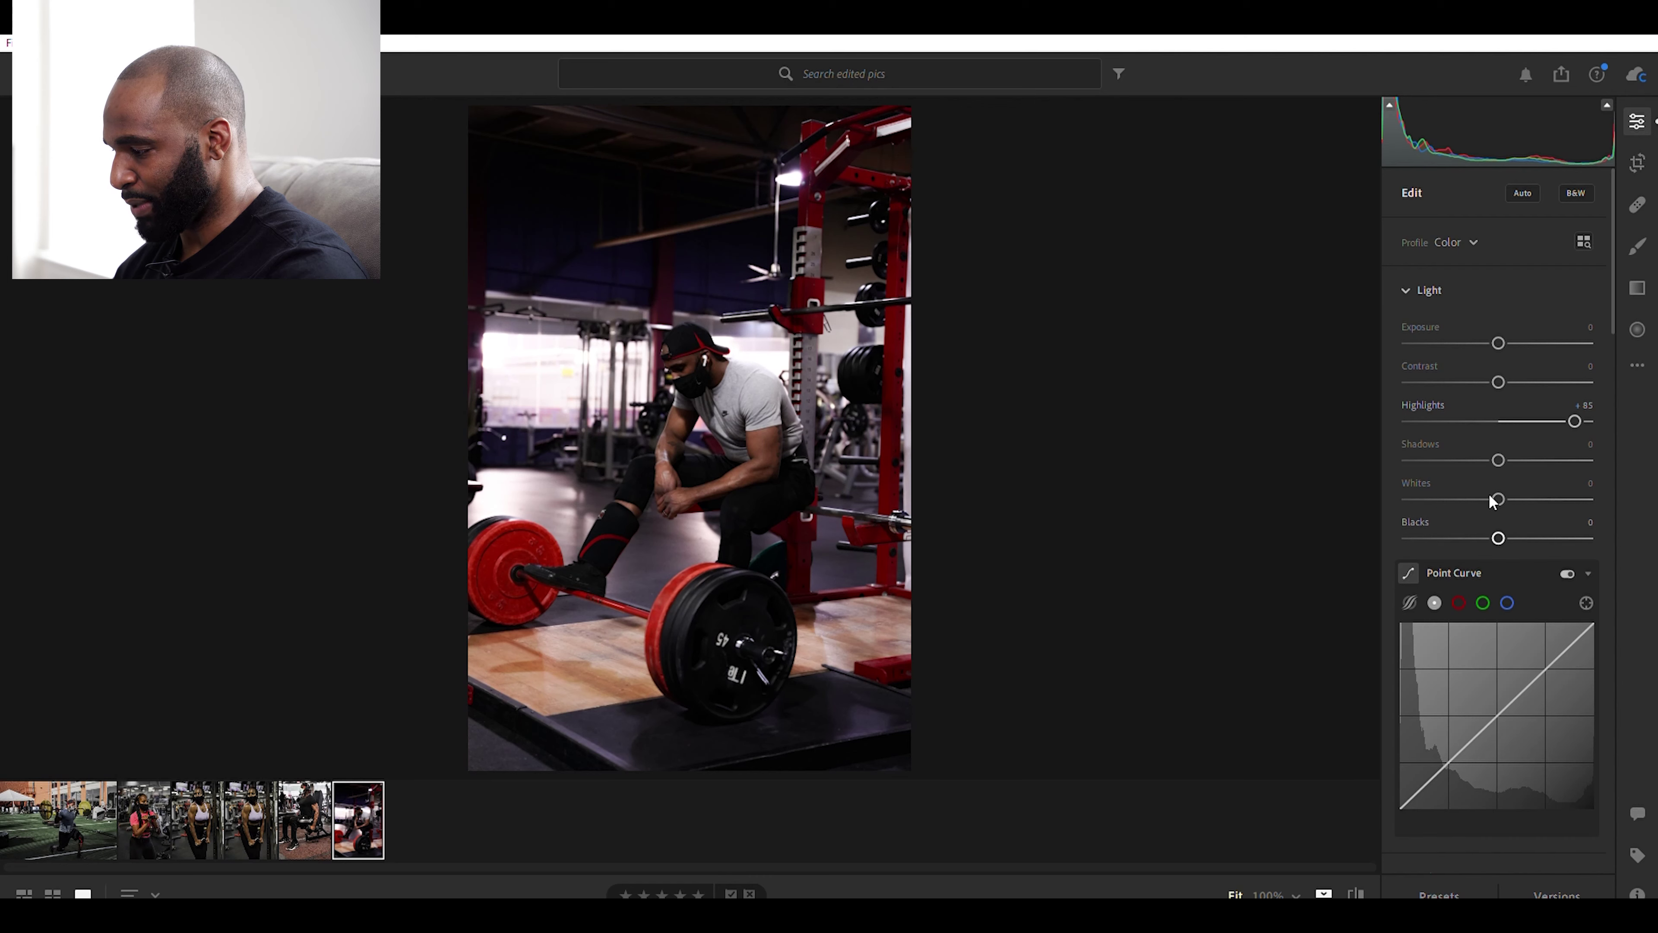
drag(1576, 401, 1369, 407)
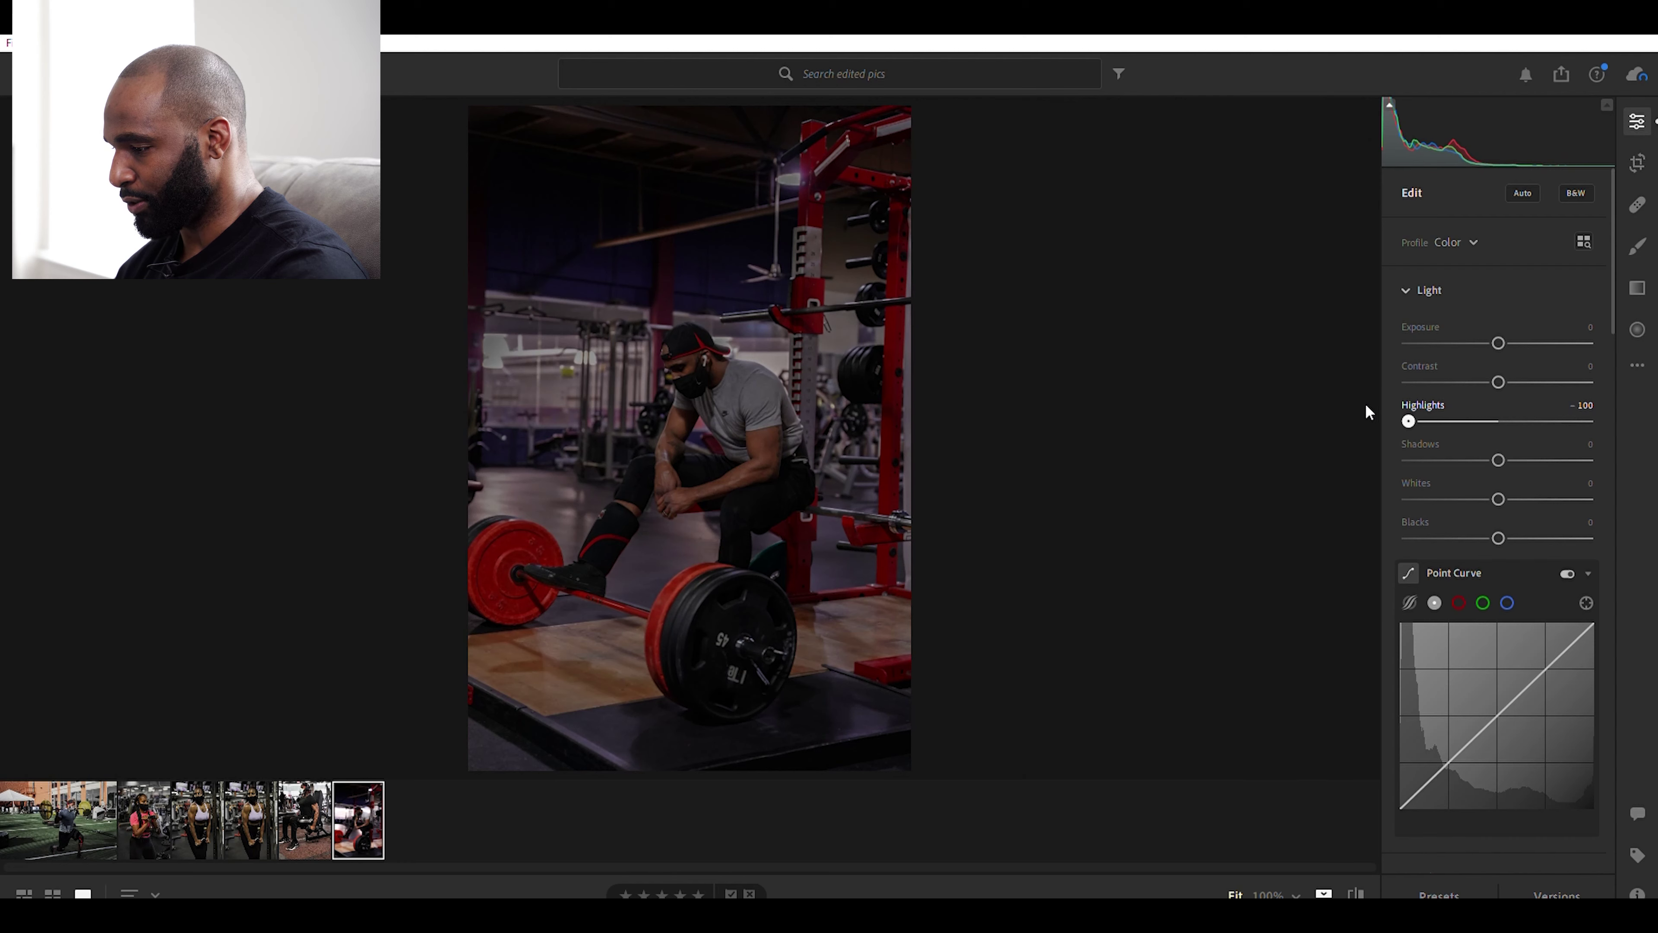
double_click(1410, 407)
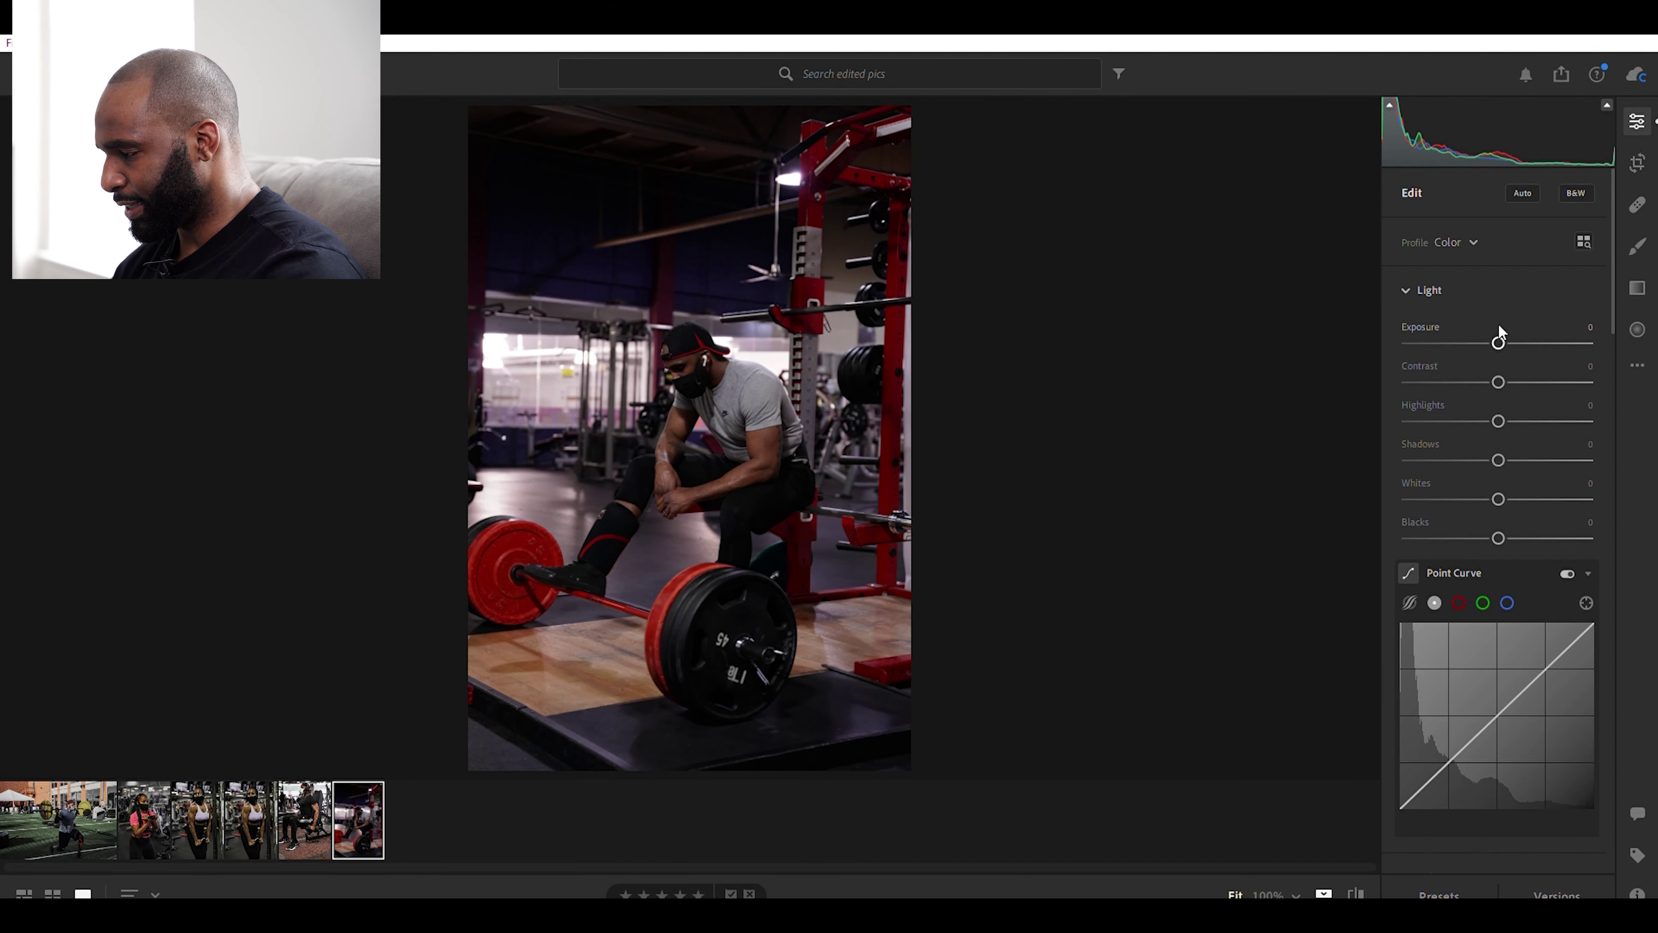
Set Exposure to +0.63 and, after trying Contrast at +100 and −100, set Contrast to −5.
drag(1504, 326, 1509, 329)
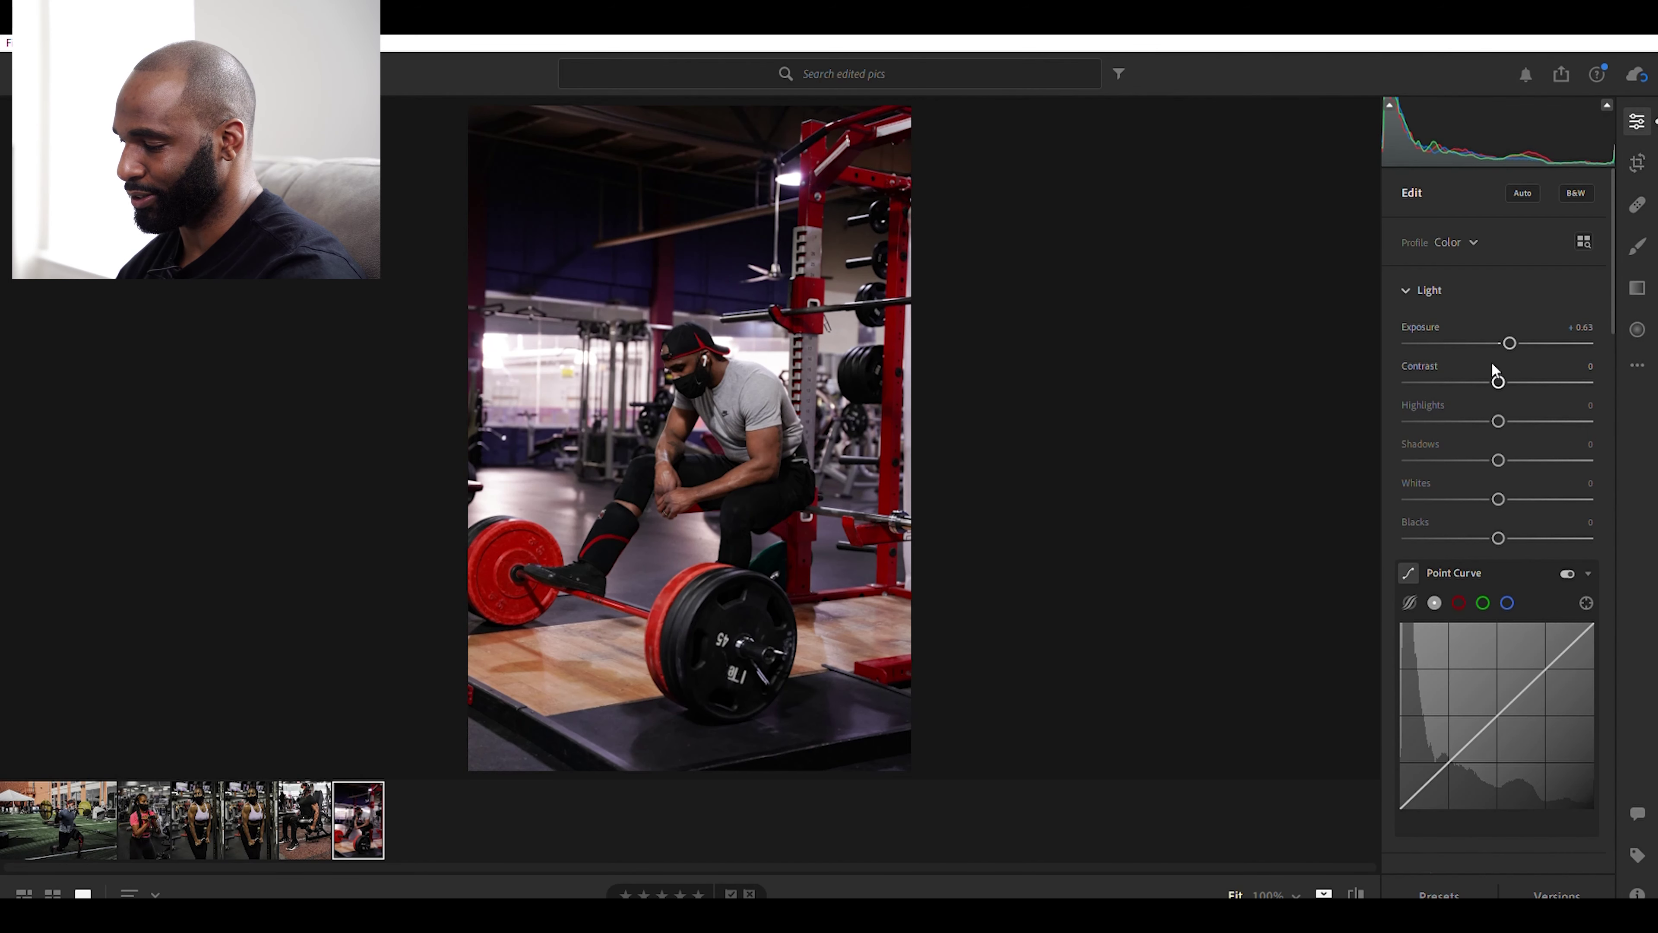
drag(1499, 381, 1595, 384)
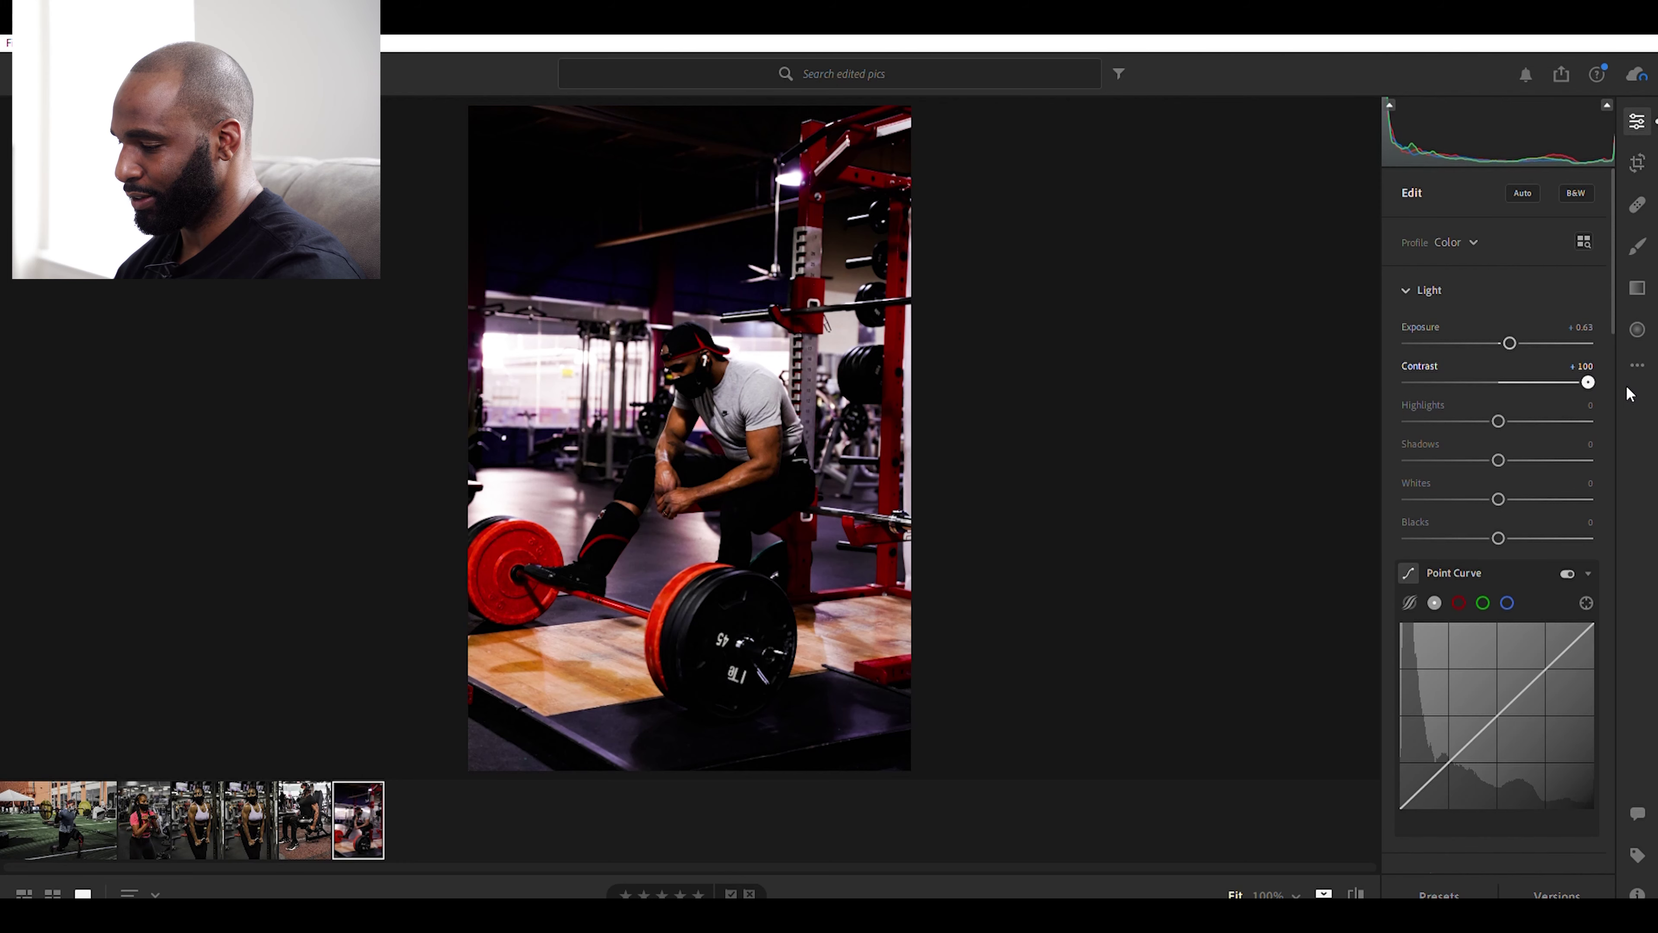
drag(1588, 382, 1351, 352)
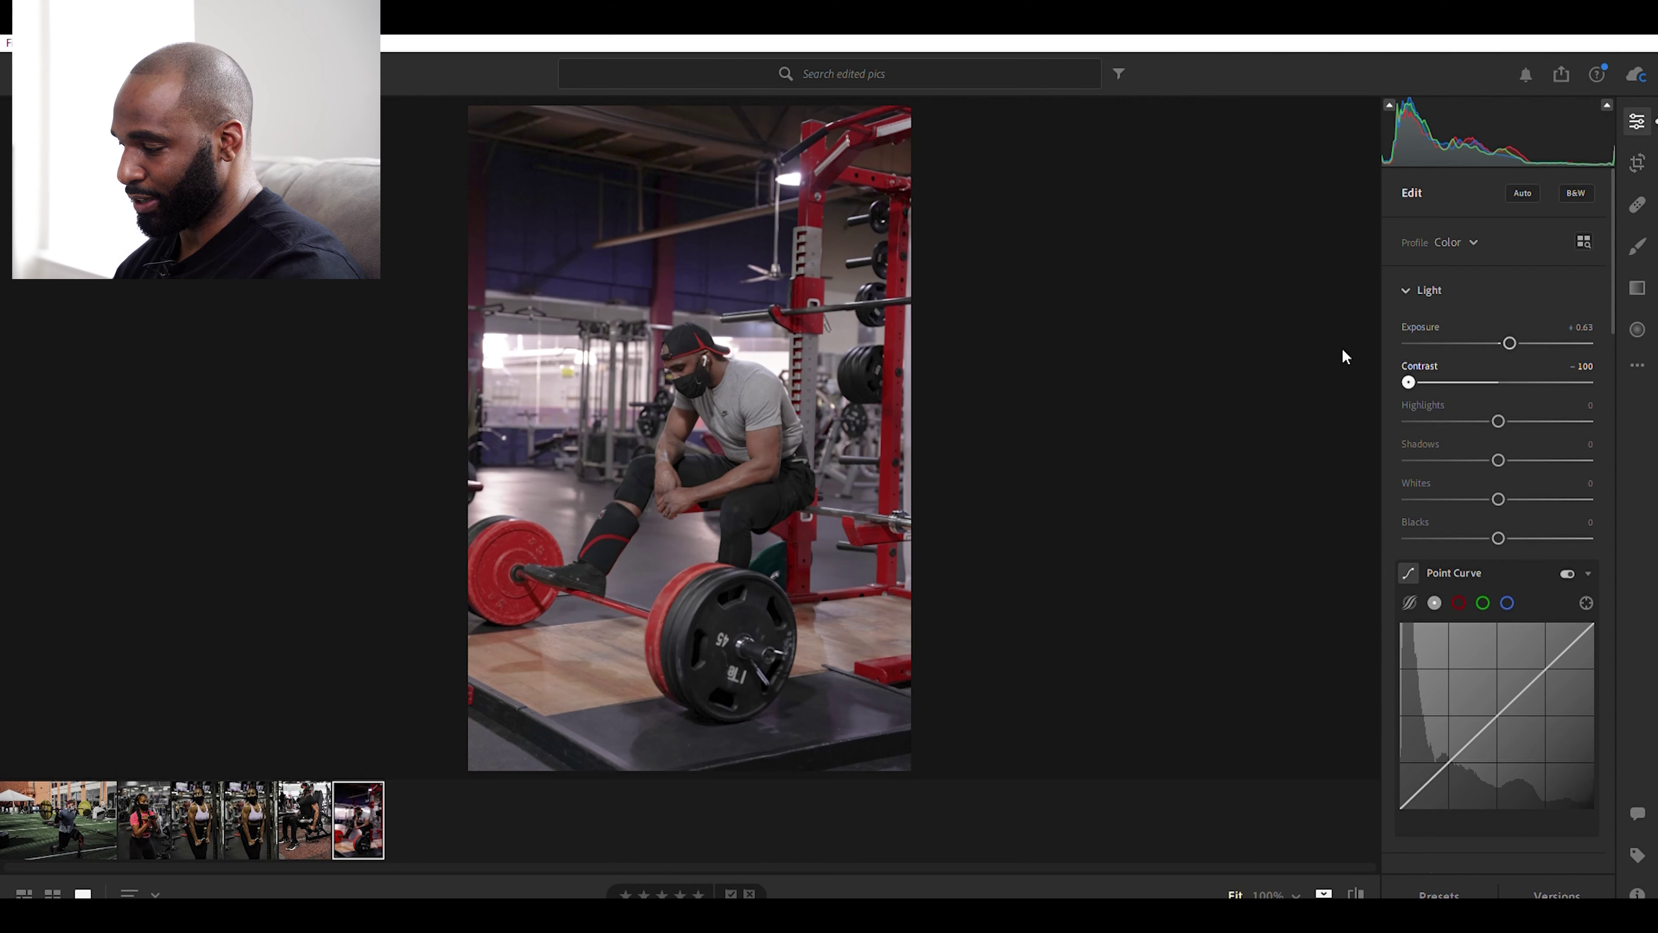
double_click(1407, 367)
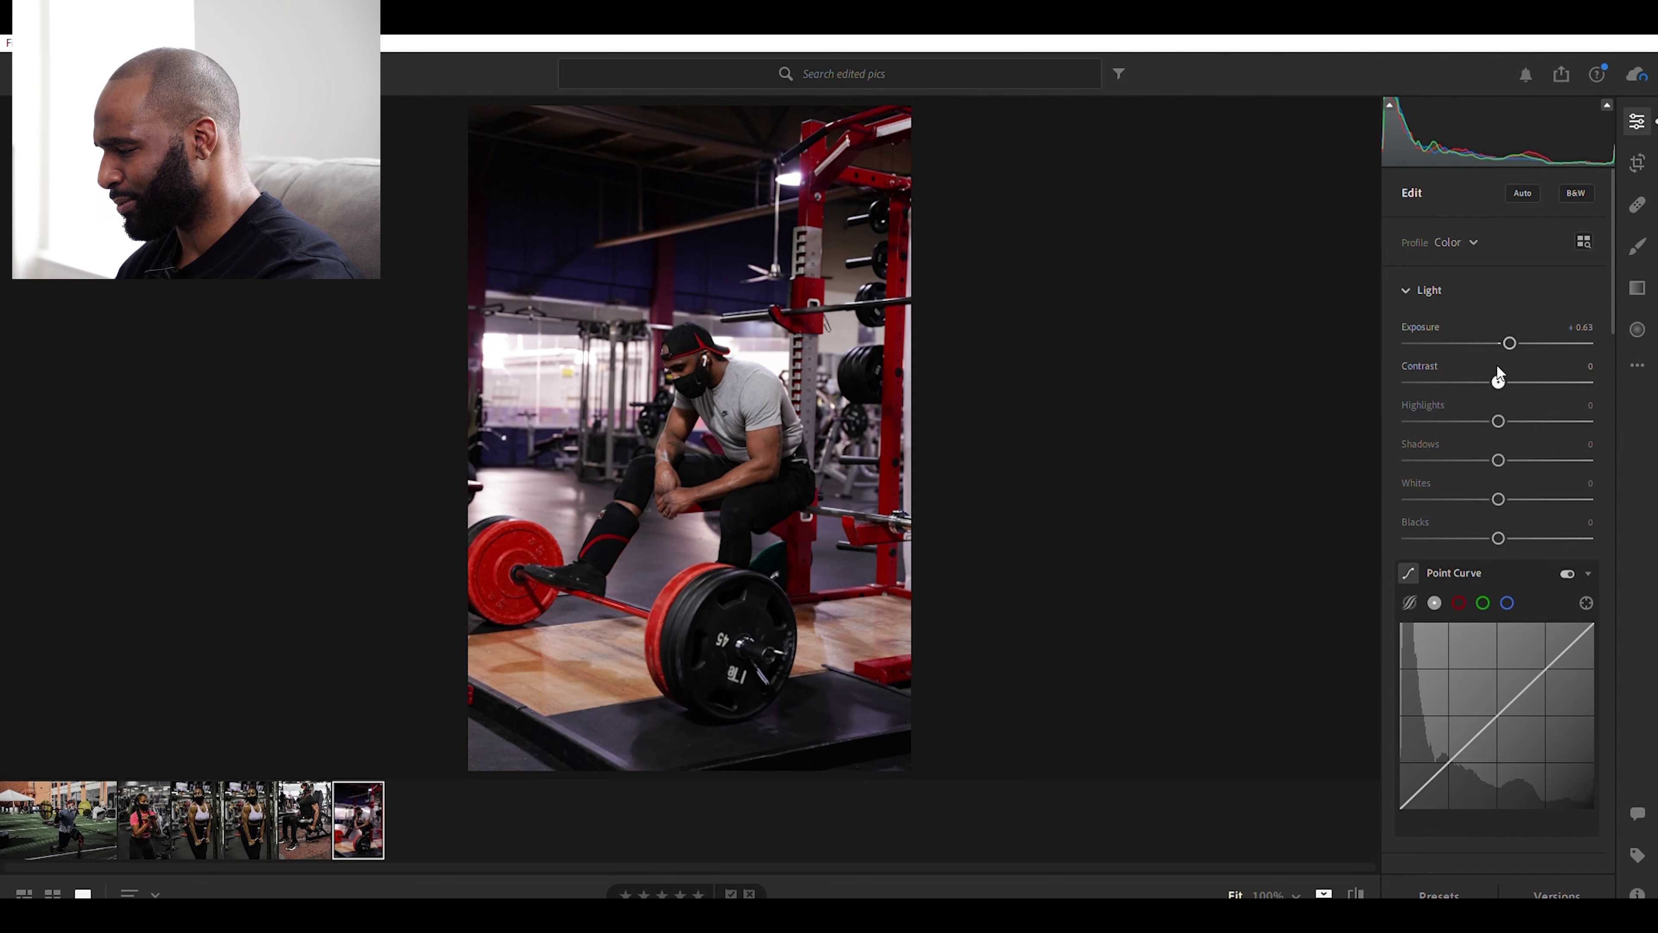
drag(1497, 367, 1495, 367)
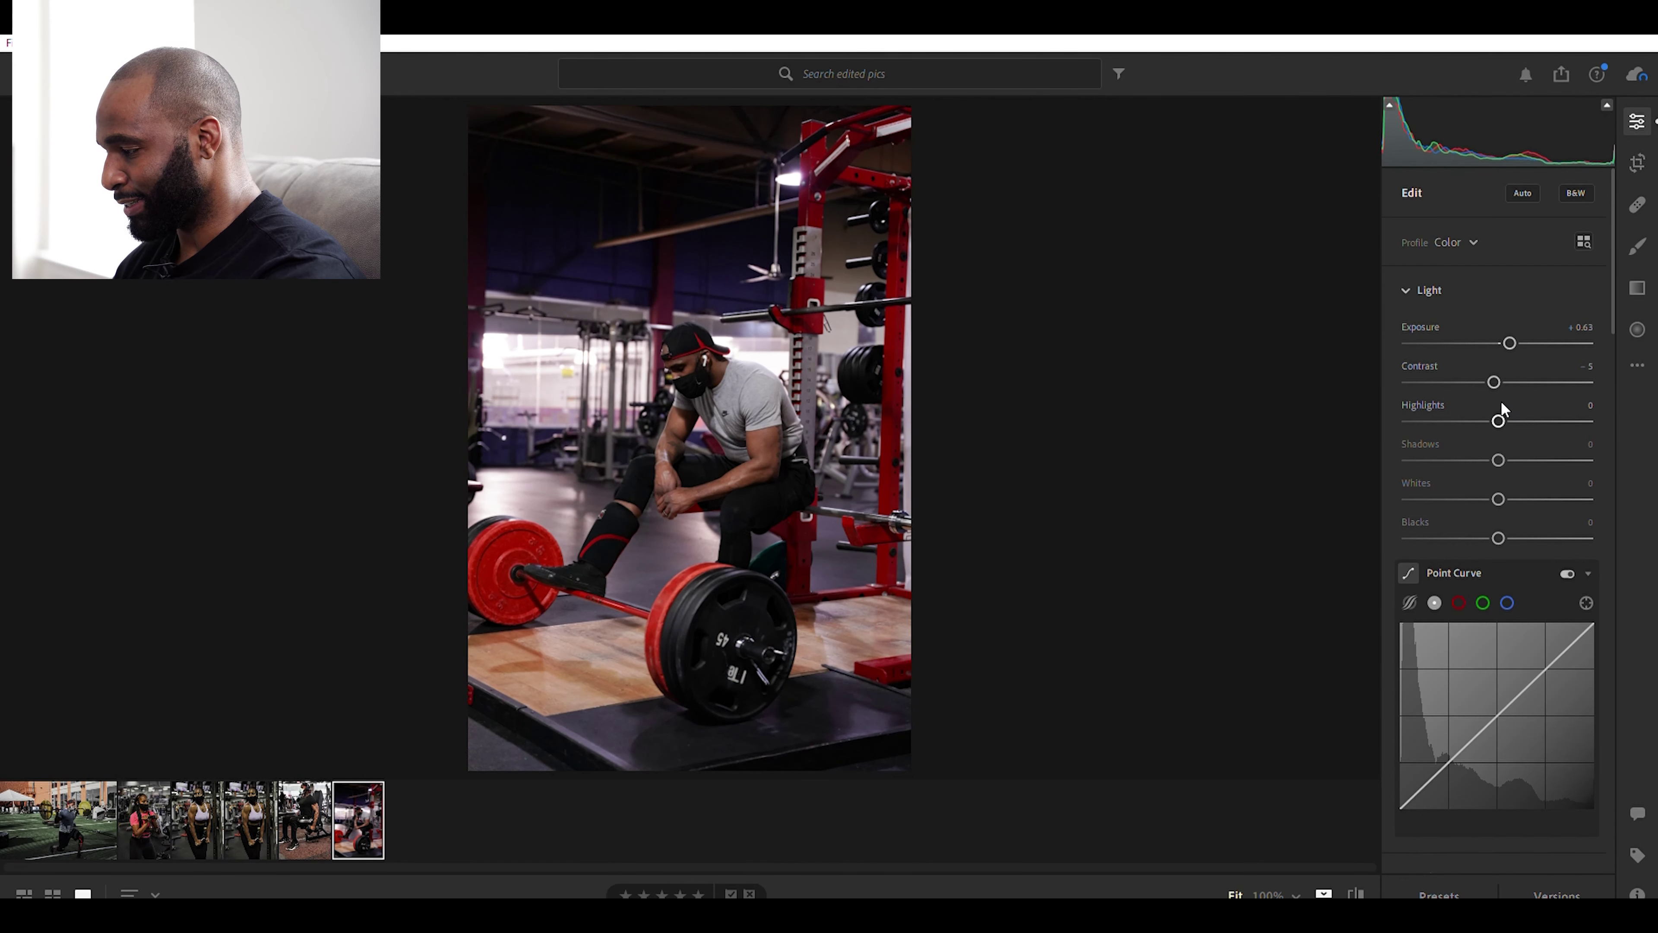
Set the photo's Highlights to −61, Shadows to +30, Blacks to −5 and Whites to −21.
drag(1501, 402, 1451, 407)
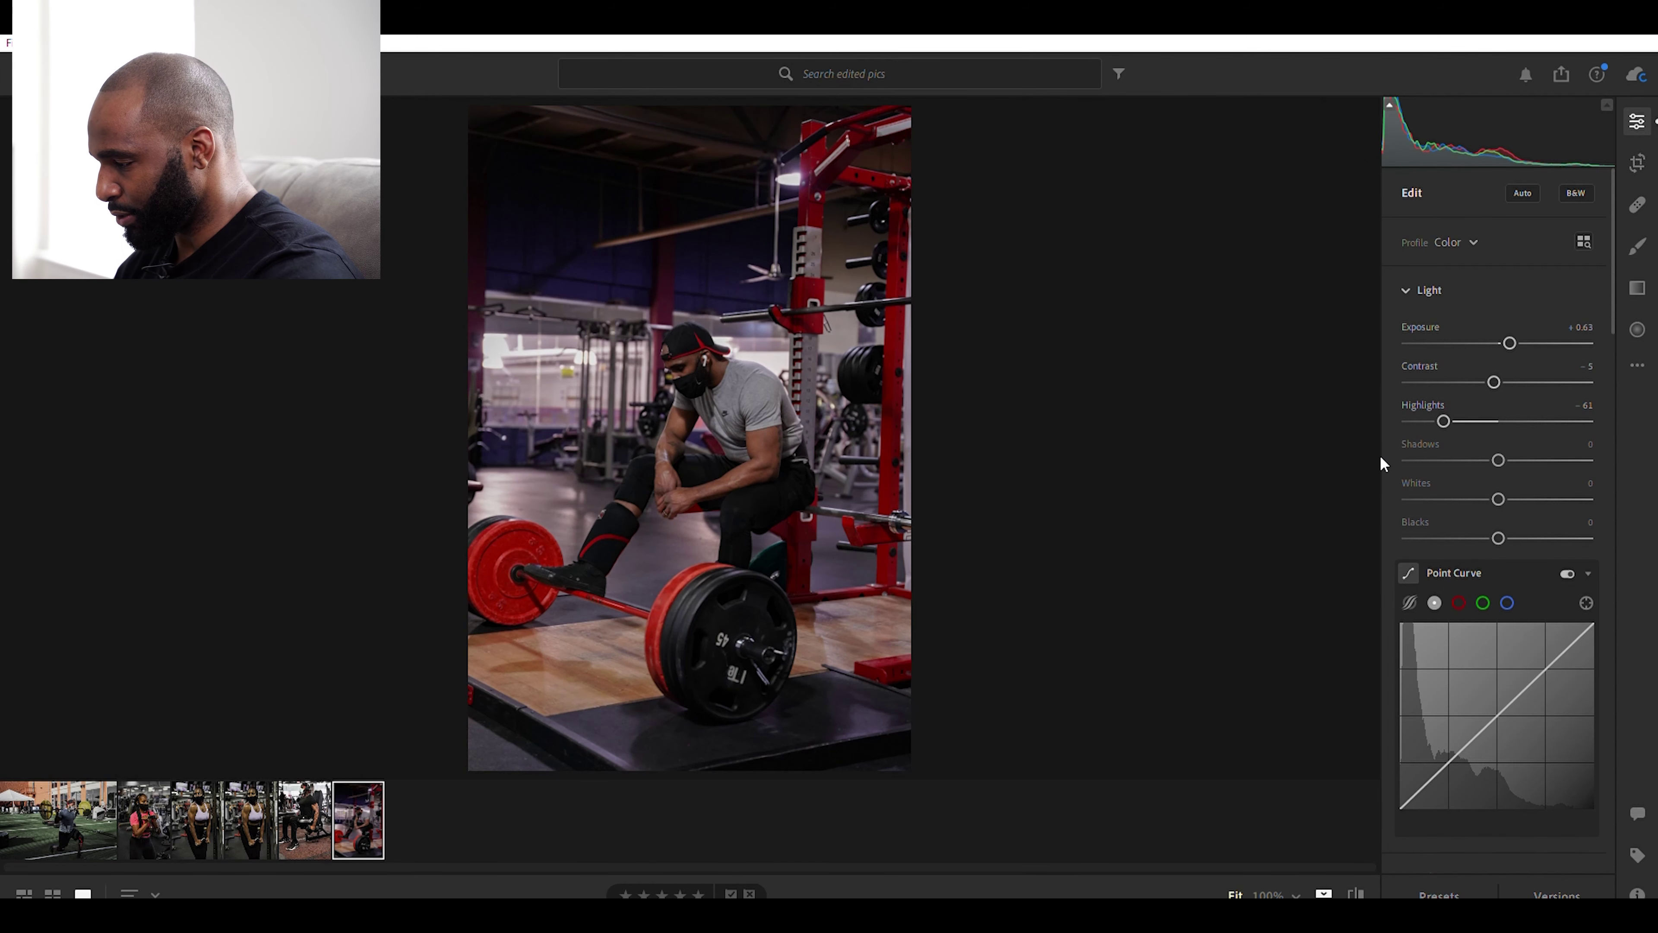
drag(1499, 457, 1525, 451)
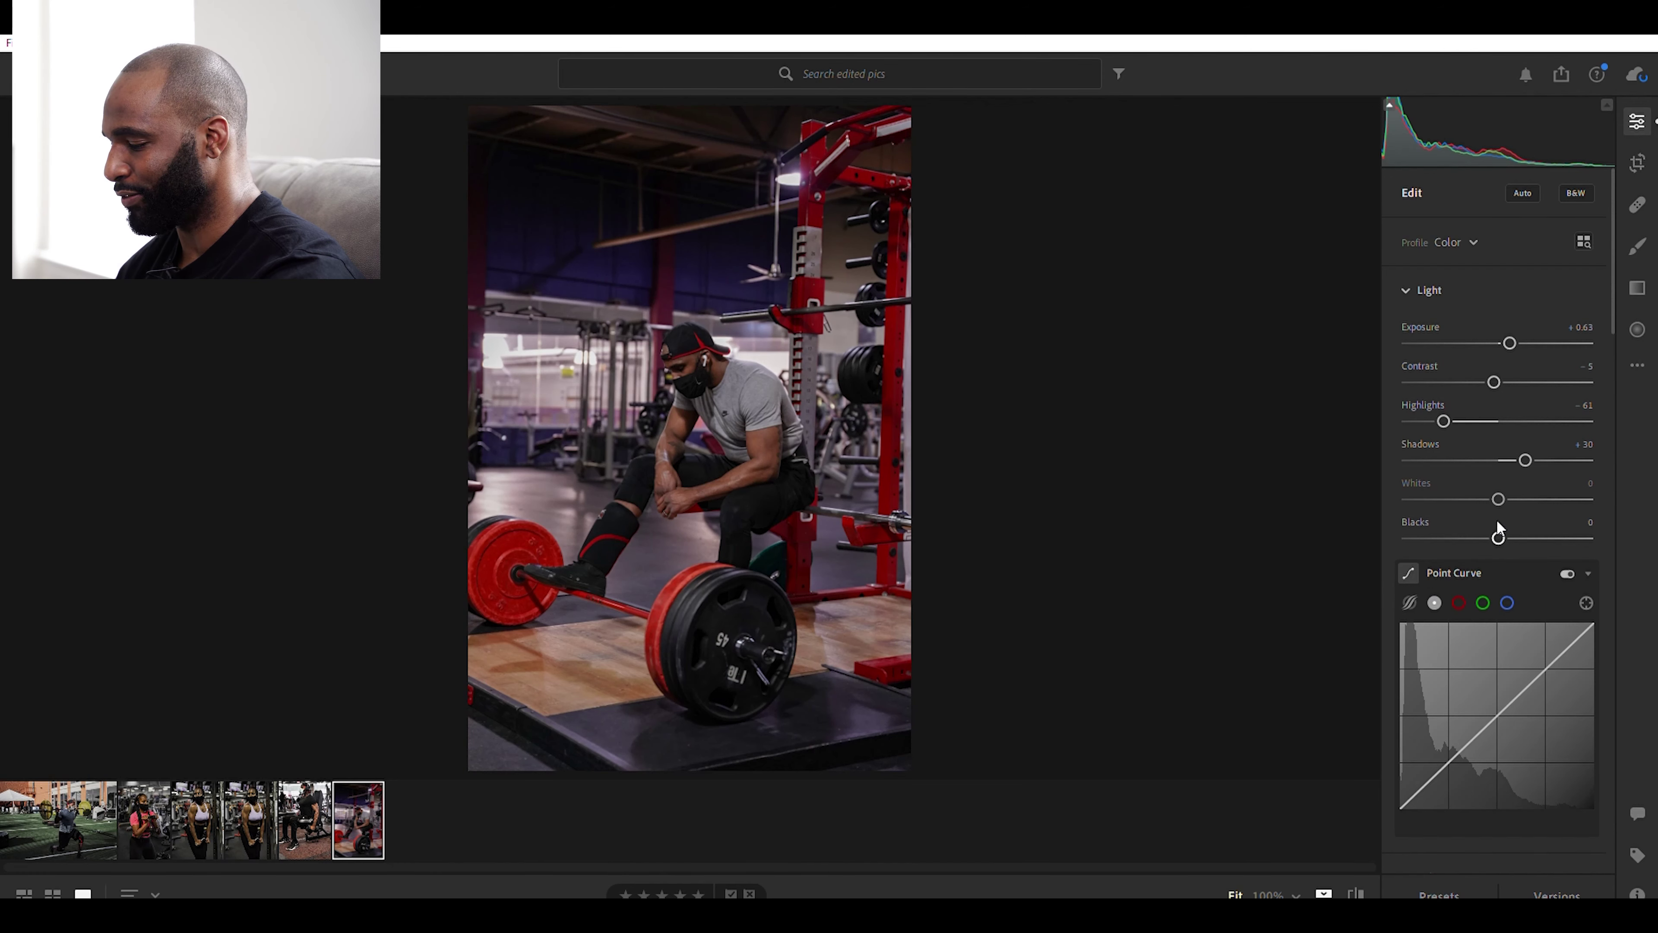
drag(1497, 521, 1493, 521)
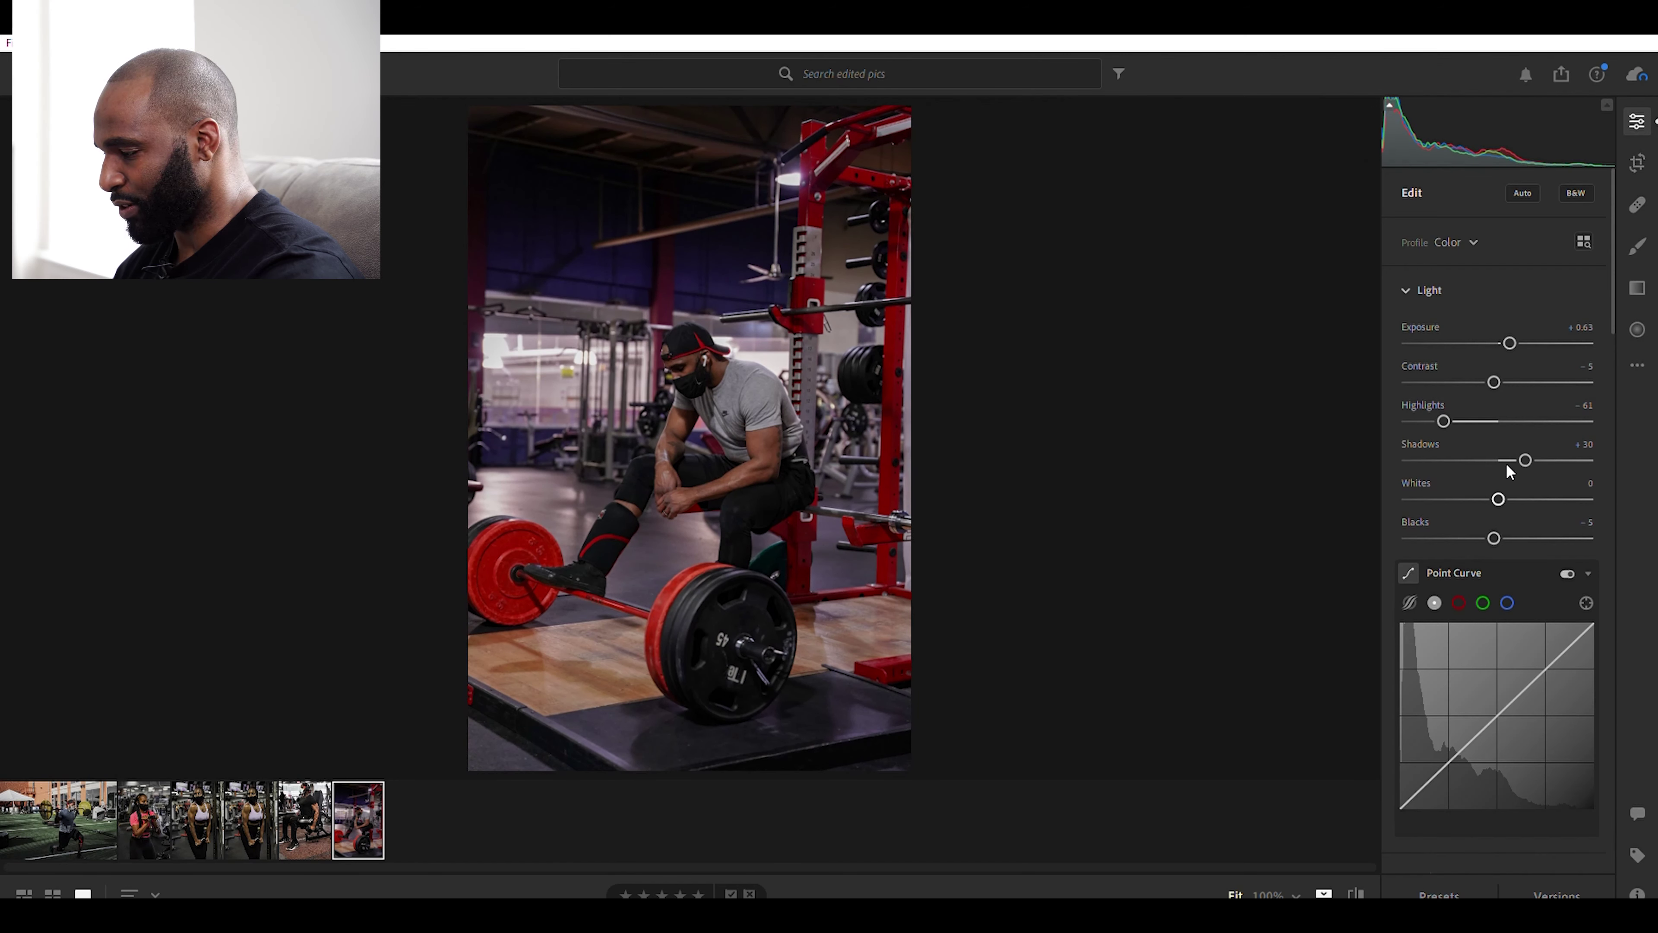
drag(1496, 481, 1484, 481)
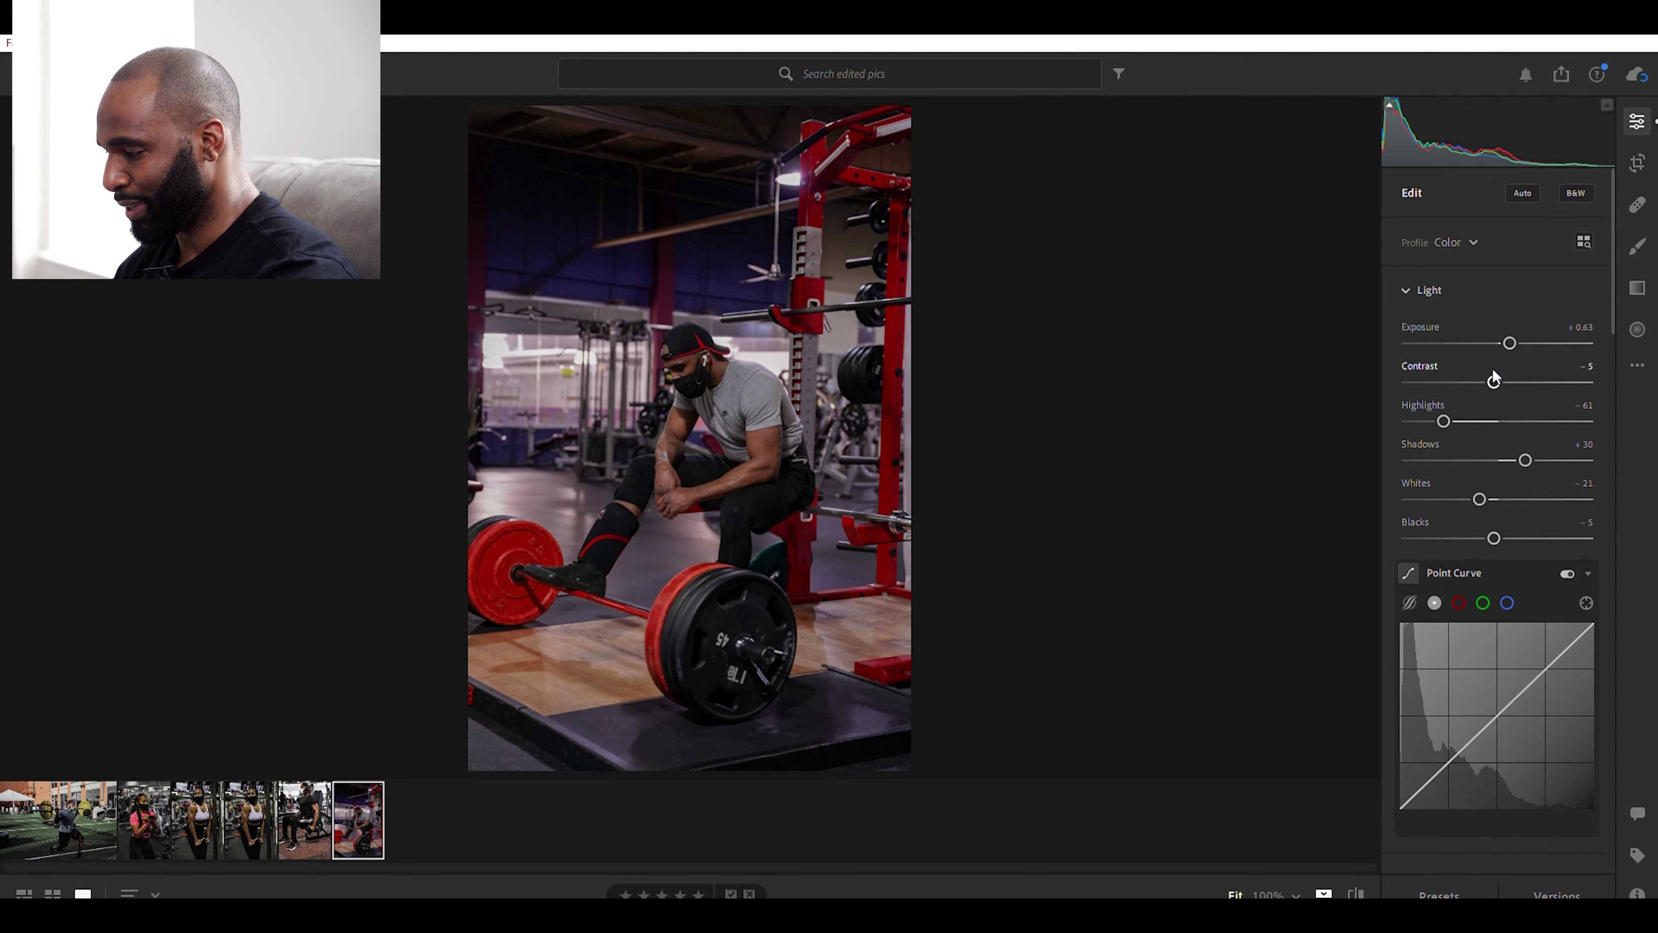
Compare the light adjustments with the original photo by switching between the edited and original versions.
click(1353, 873)
click(1354, 873)
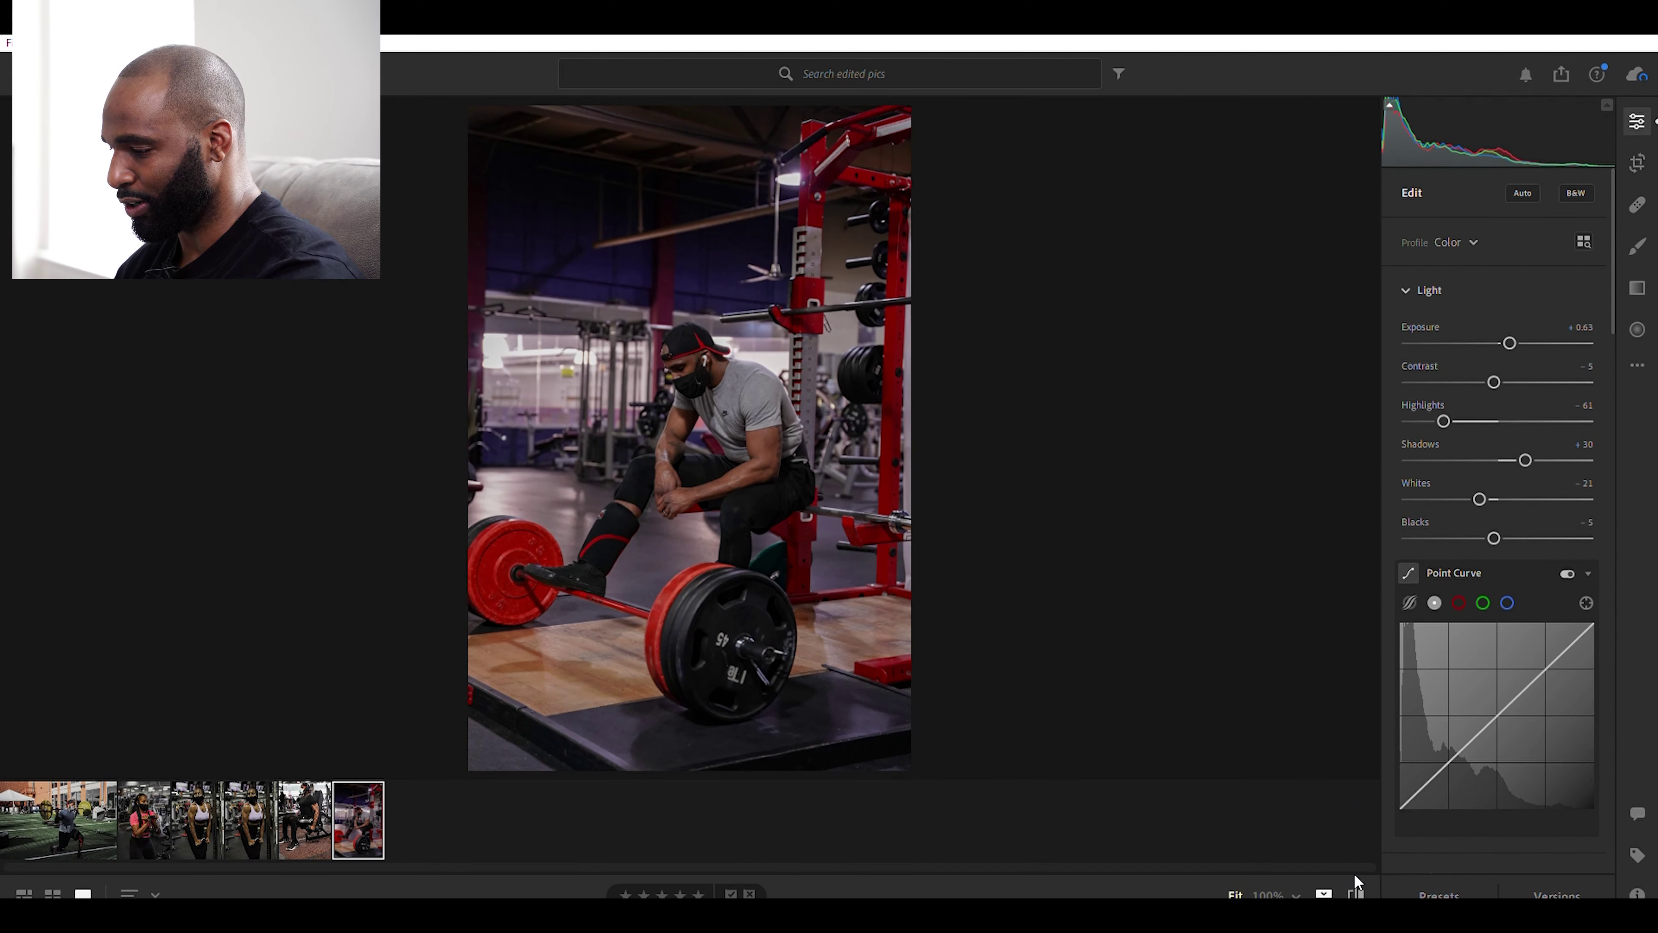
click(1353, 873)
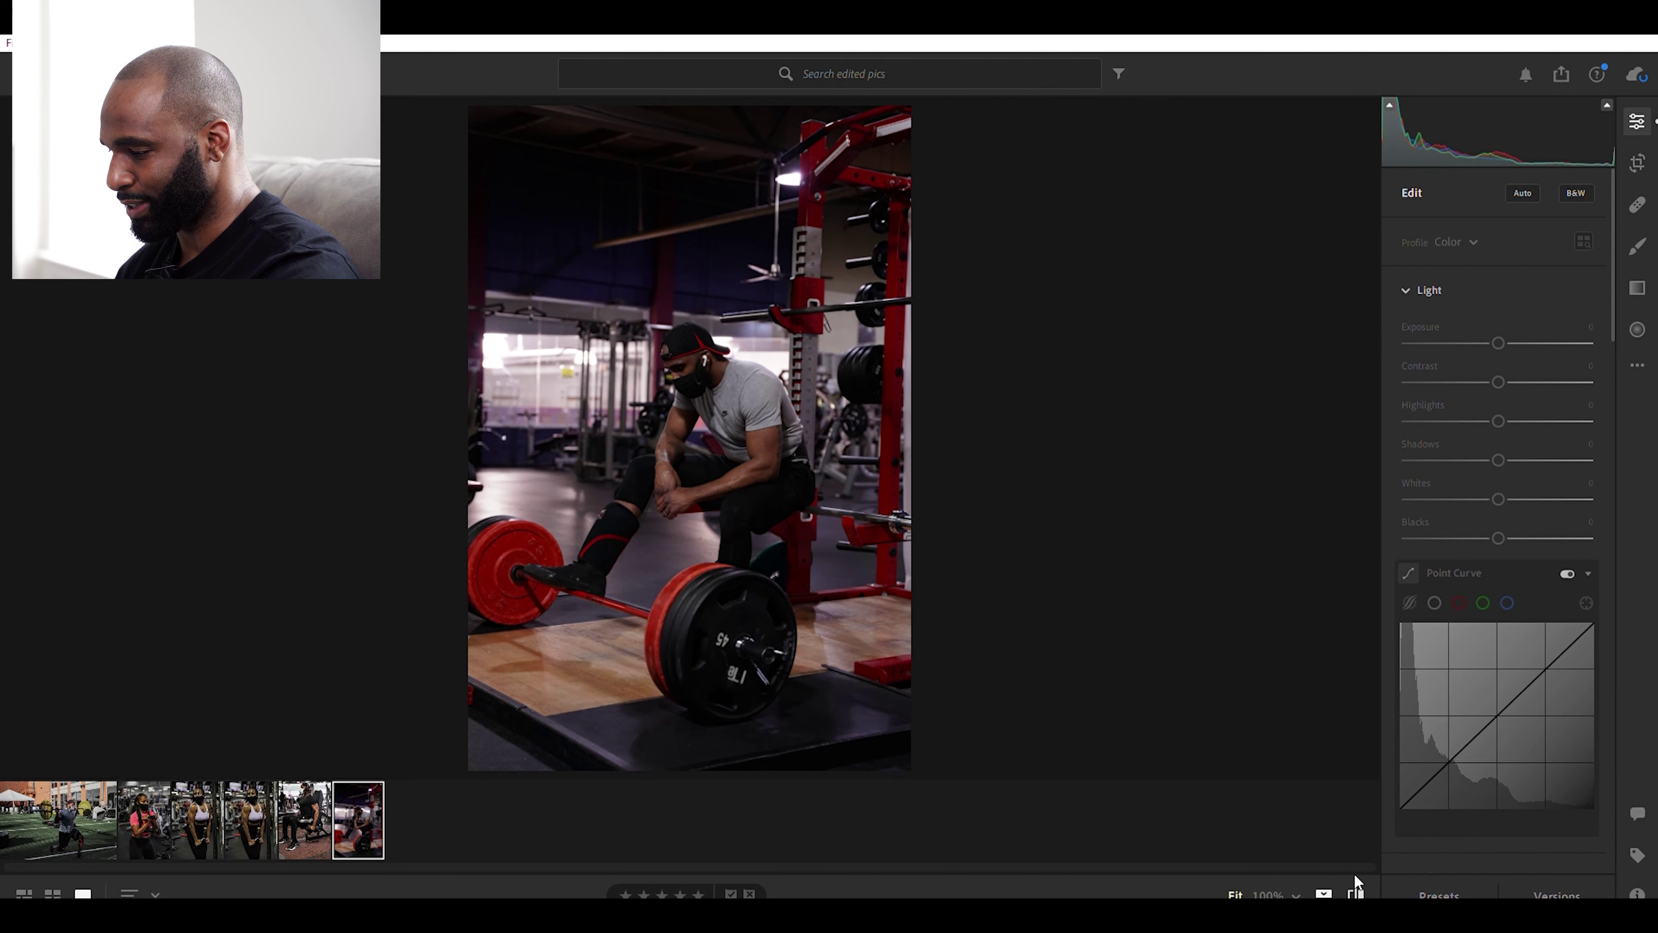
Return to the edited version of the photo, try Vignette at −52 and at −35, and reset it to 0.
click(1354, 873)
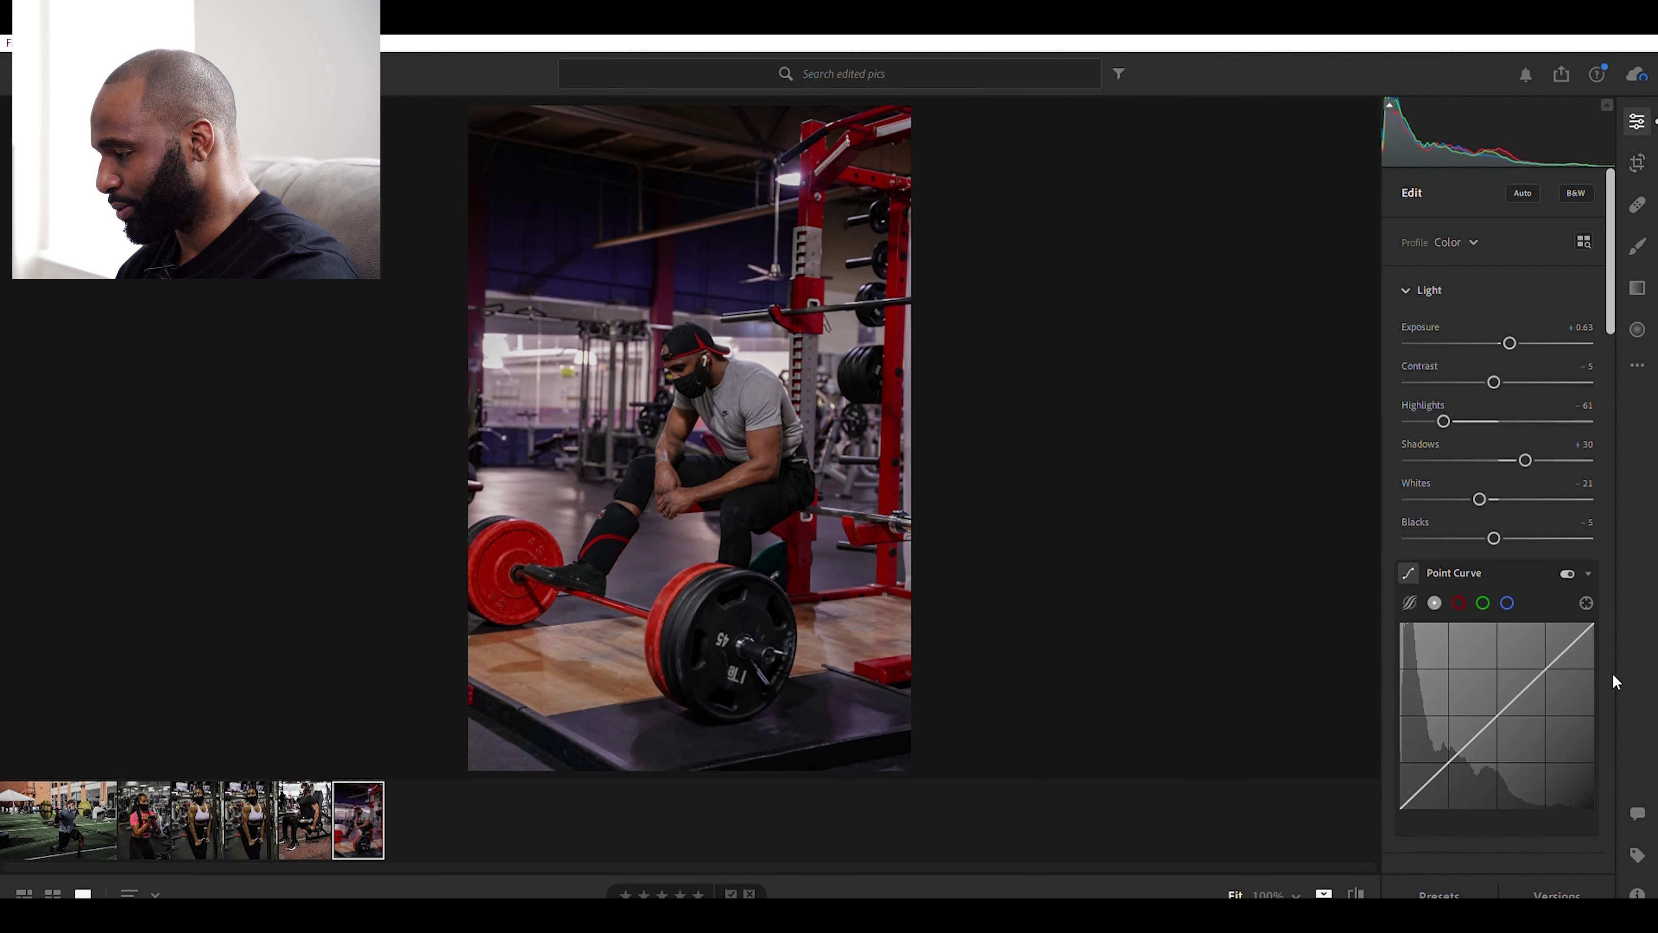
scroll(1557, 647, down, 4)
scroll(1558, 620, down, 3)
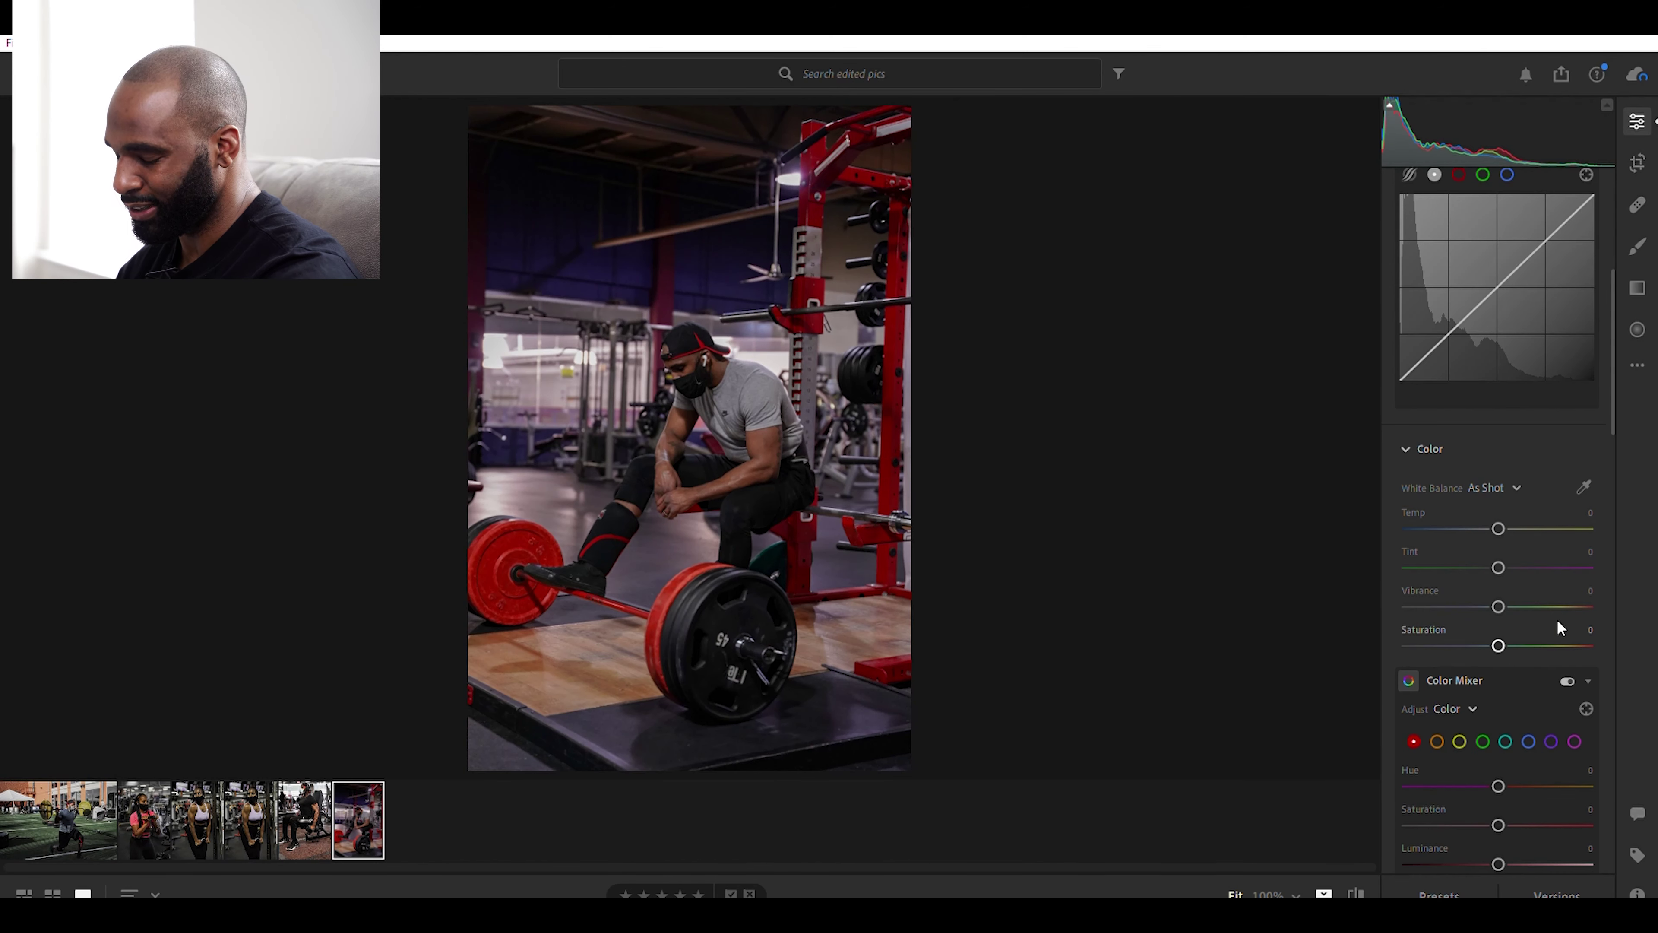
scroll(1557, 627, down, 5)
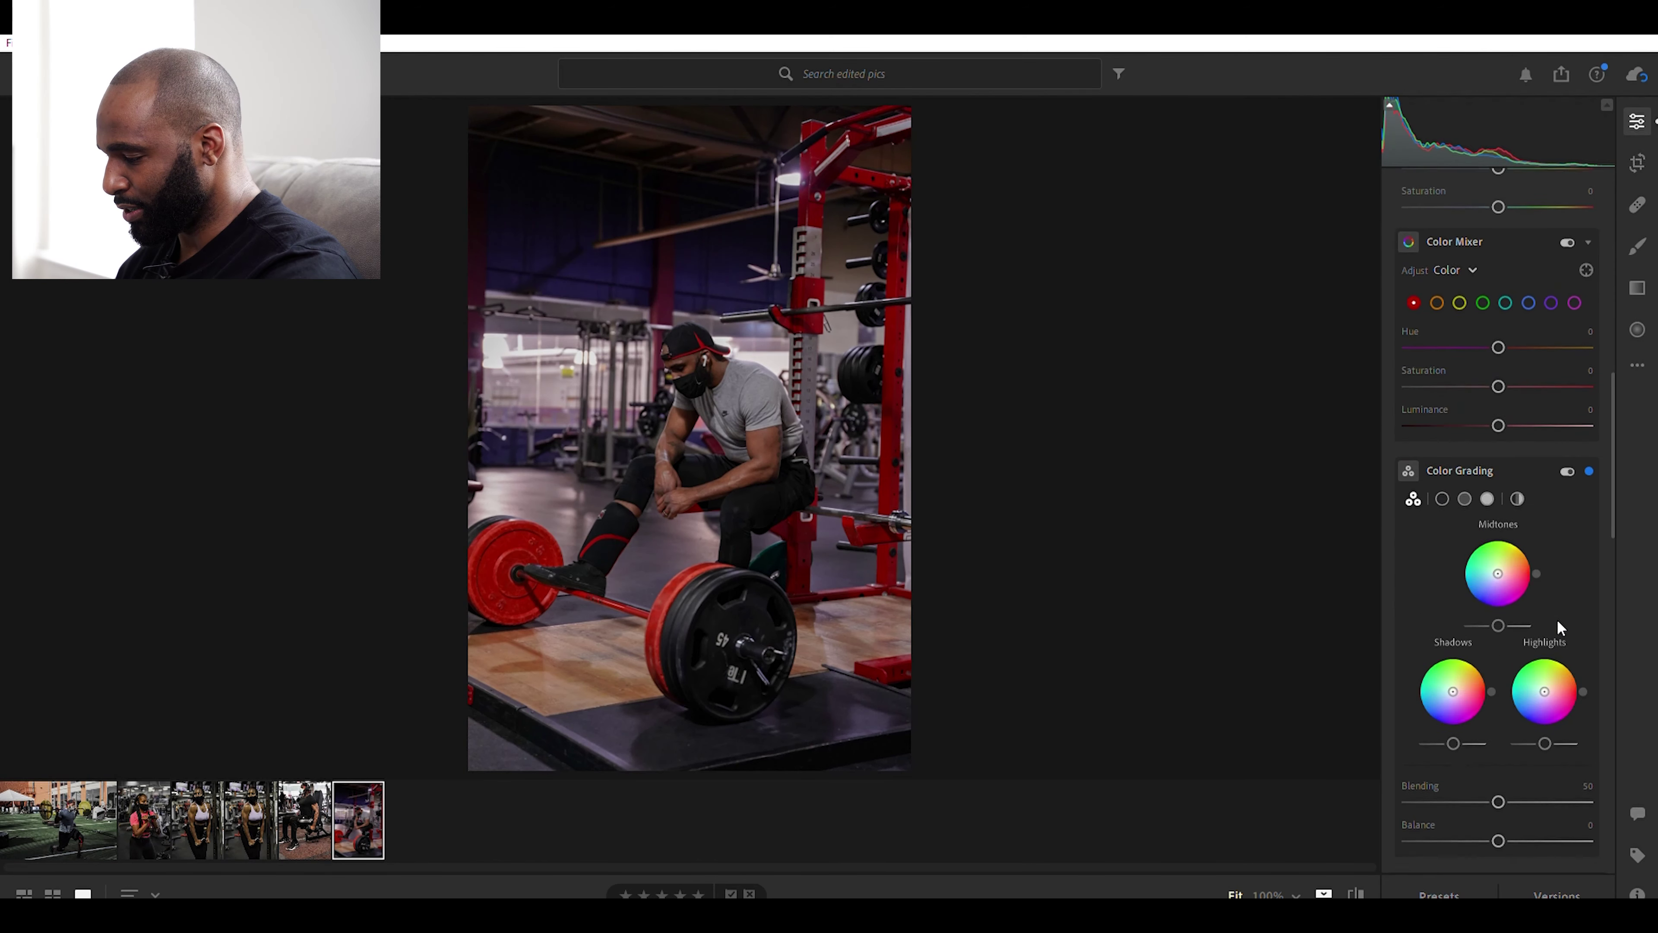
scroll(1557, 621, down, 4)
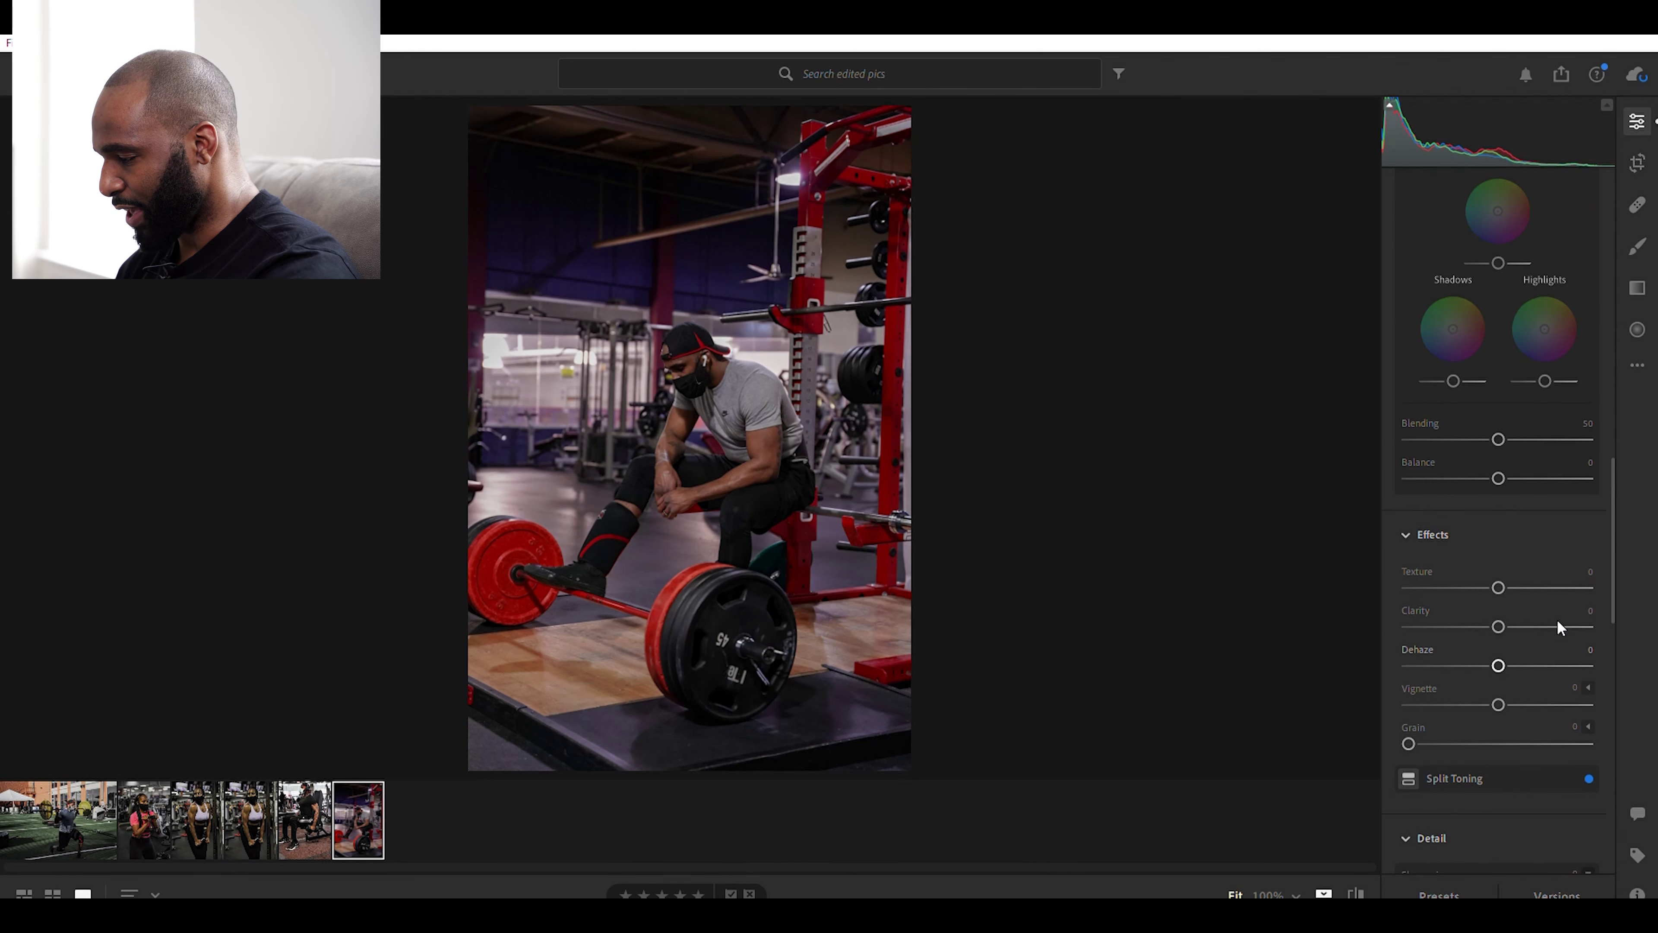
scroll(1558, 623, down, 3)
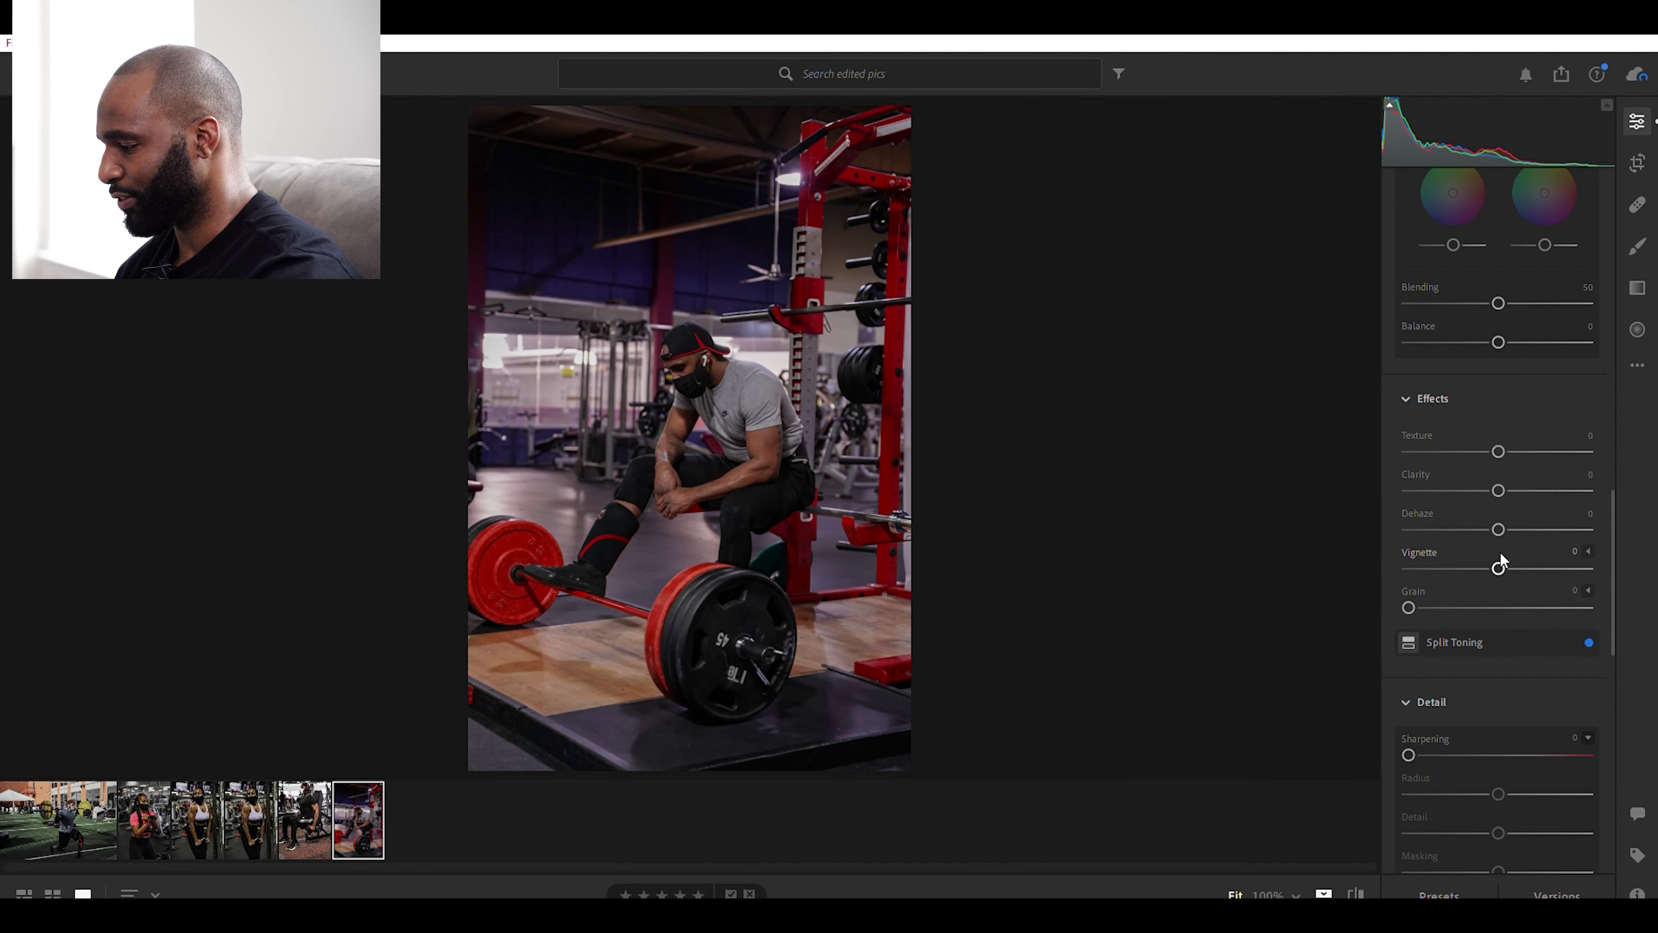
drag(1500, 555, 1455, 569)
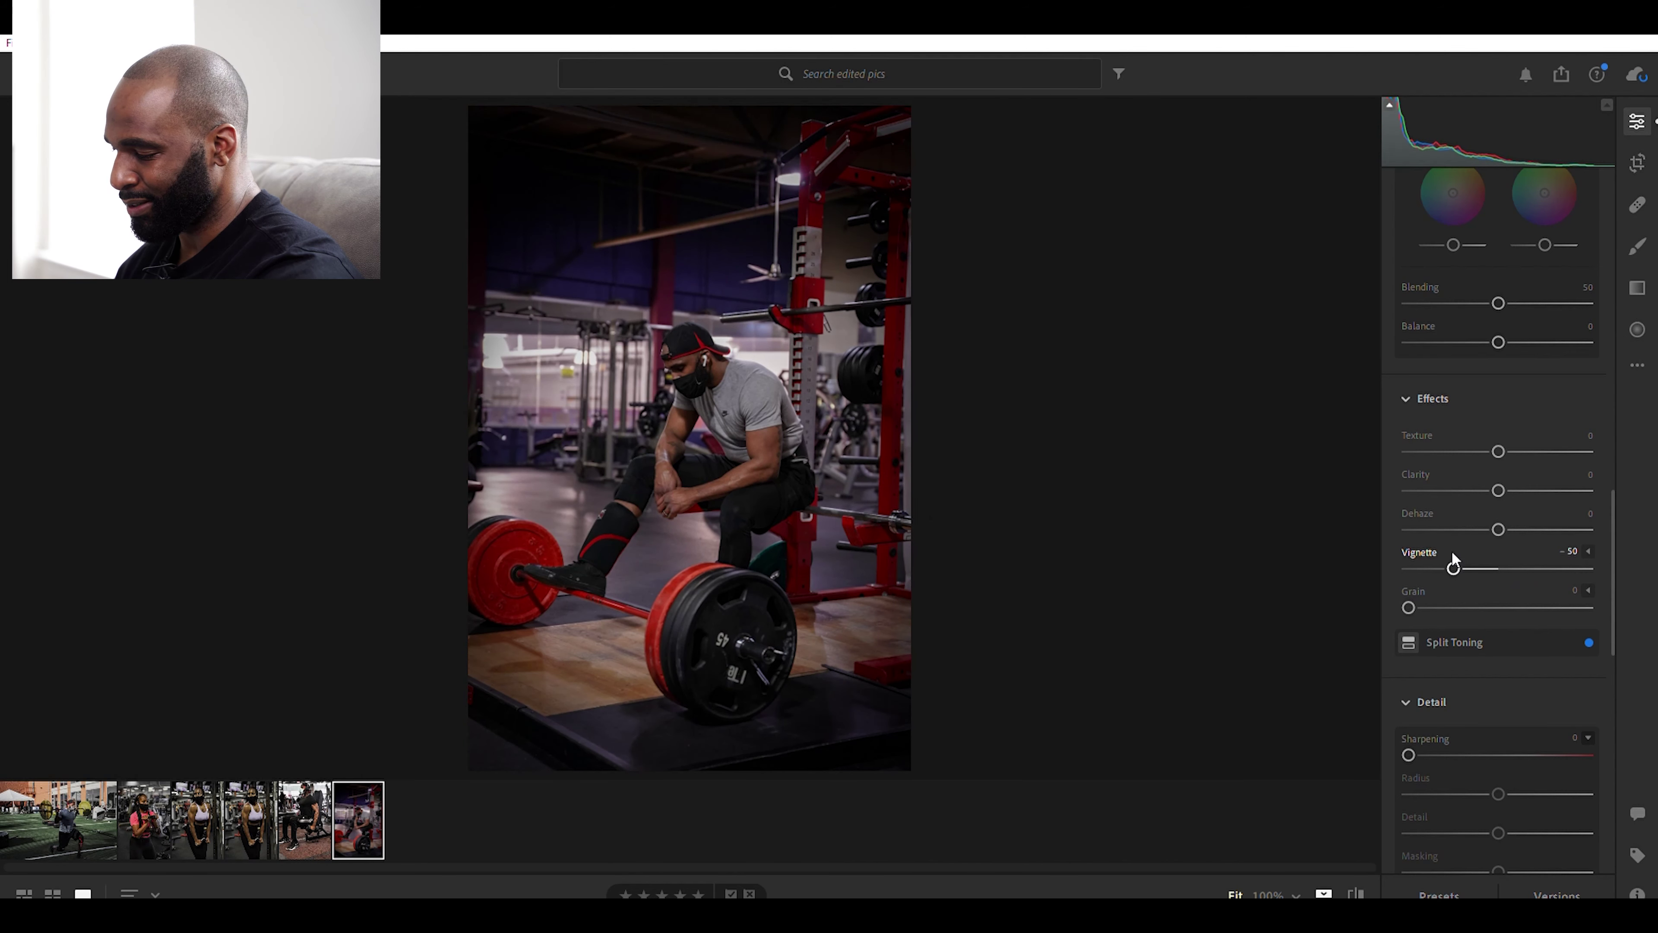
key(Left)
key(Left)
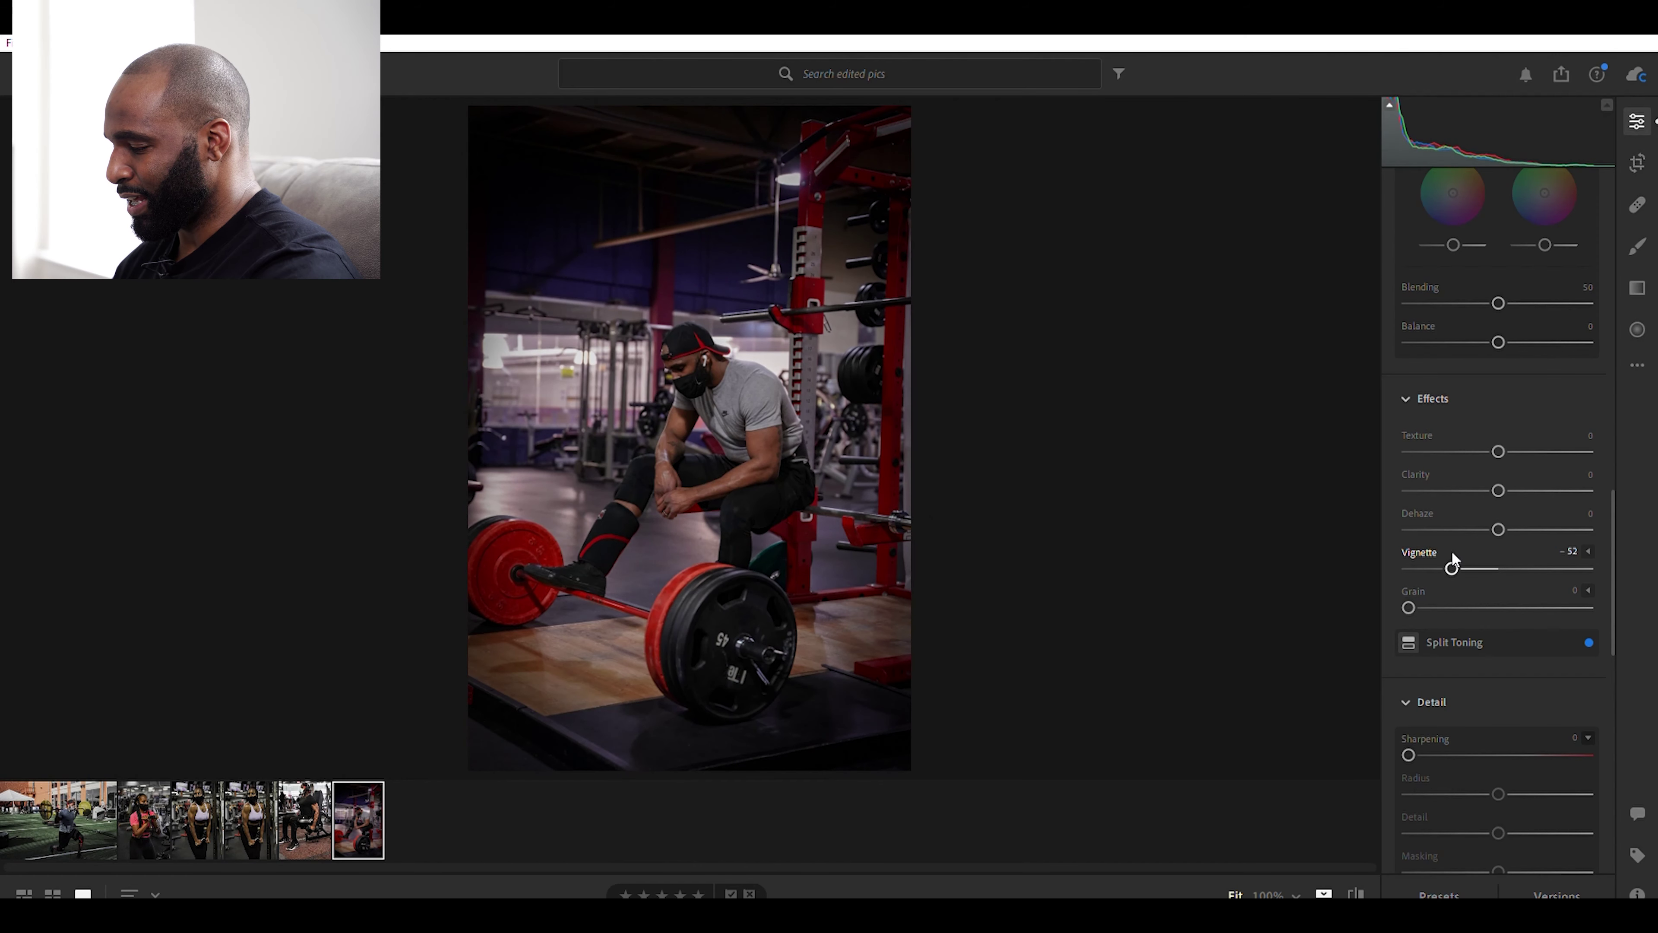
double_click(1451, 554)
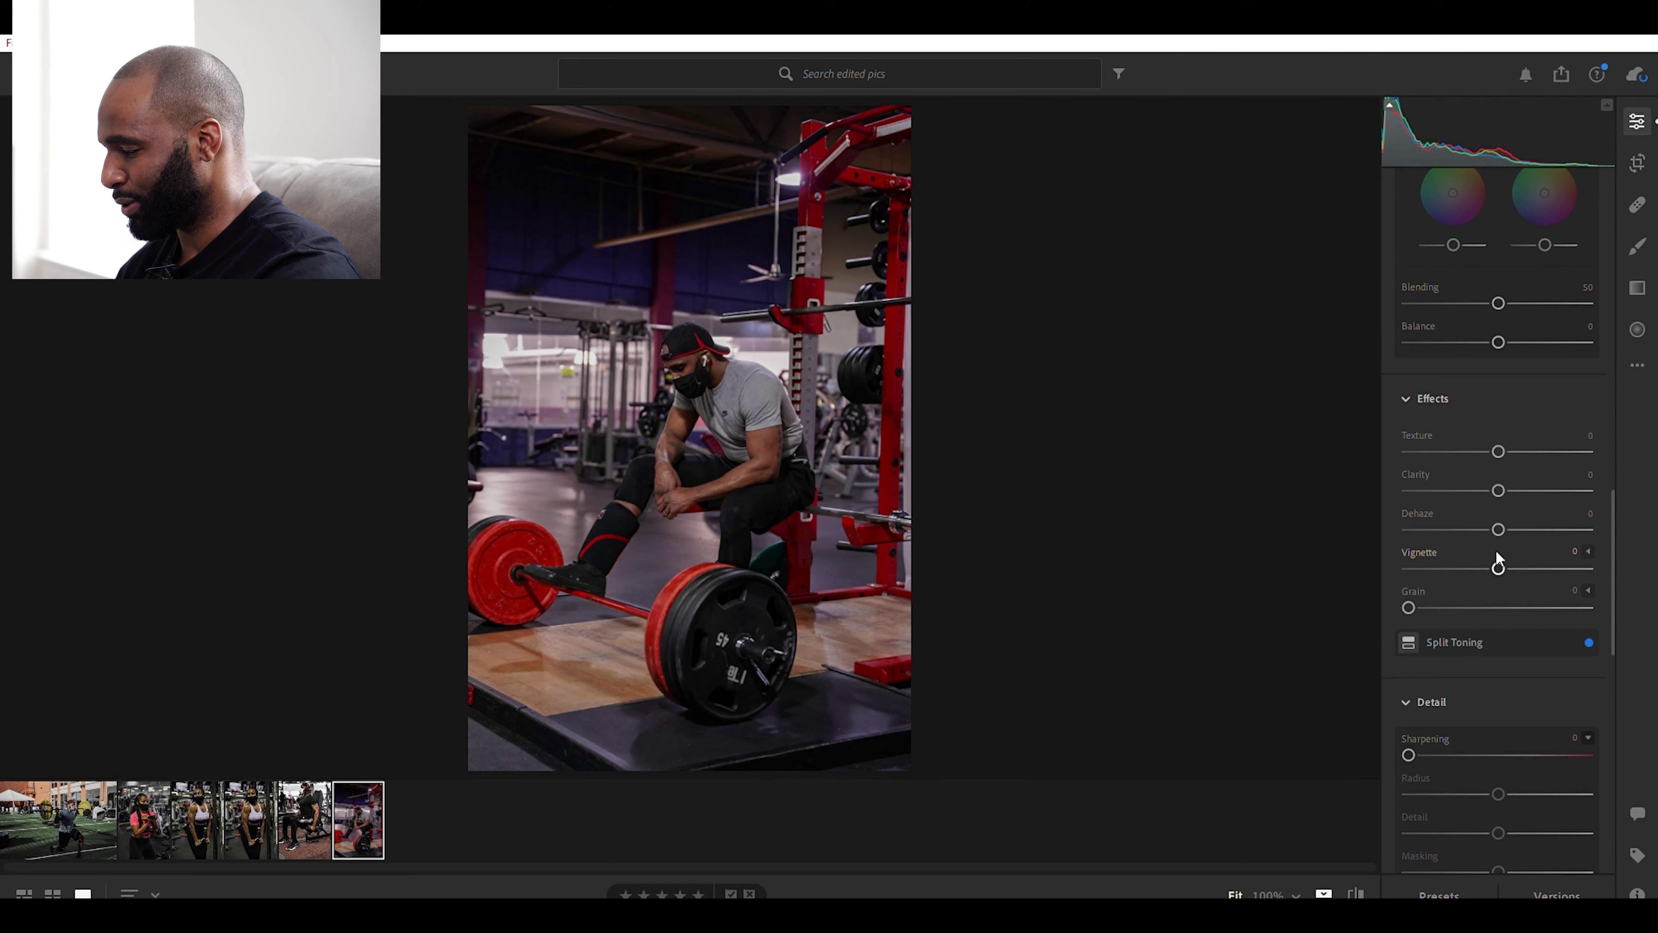
drag(1496, 552, 1466, 542)
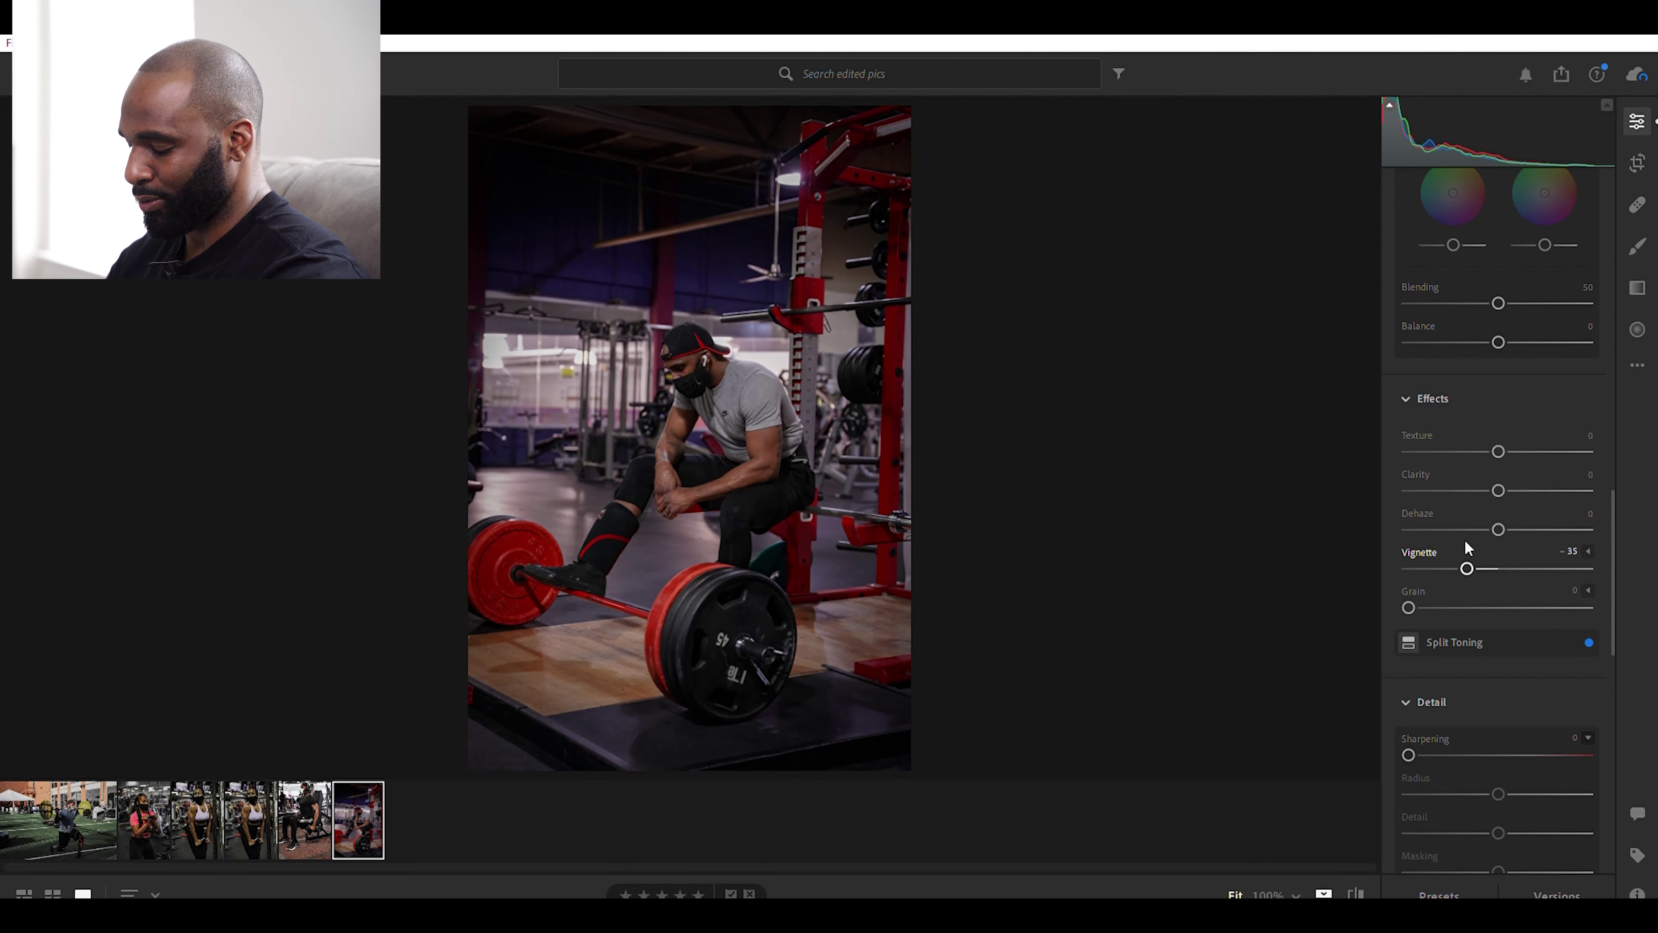
double_click(1465, 541)
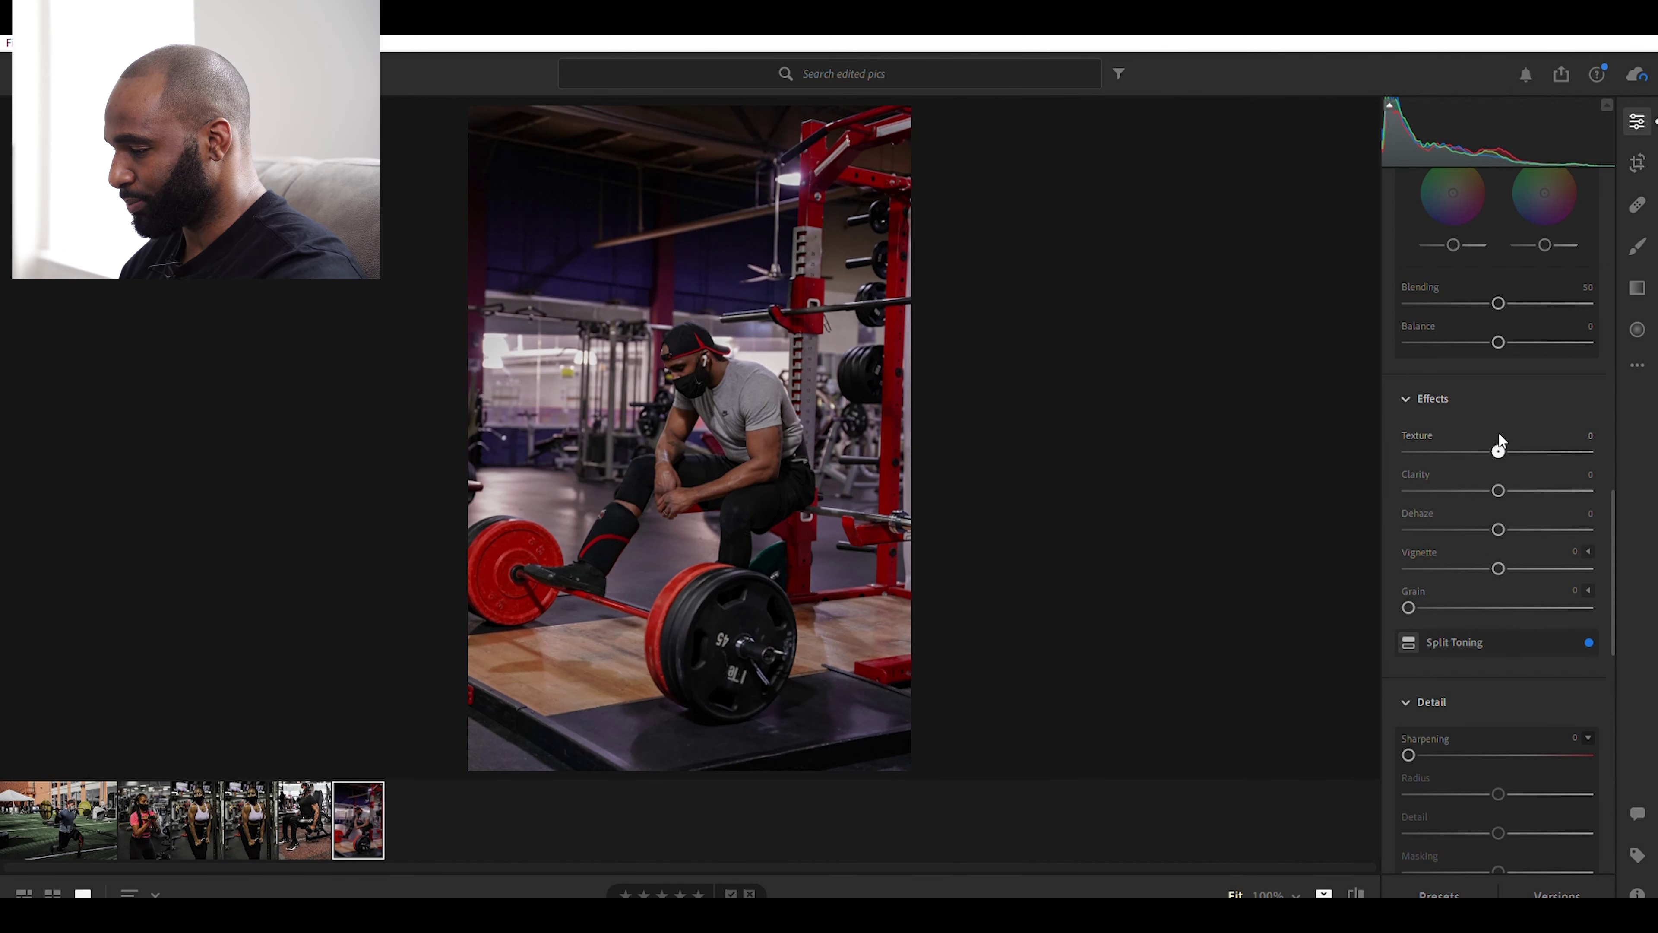
Try Texture at +100 and at −100 while inspecting the man up close, and set Texture to +5.
drag(1499, 434, 1551, 430)
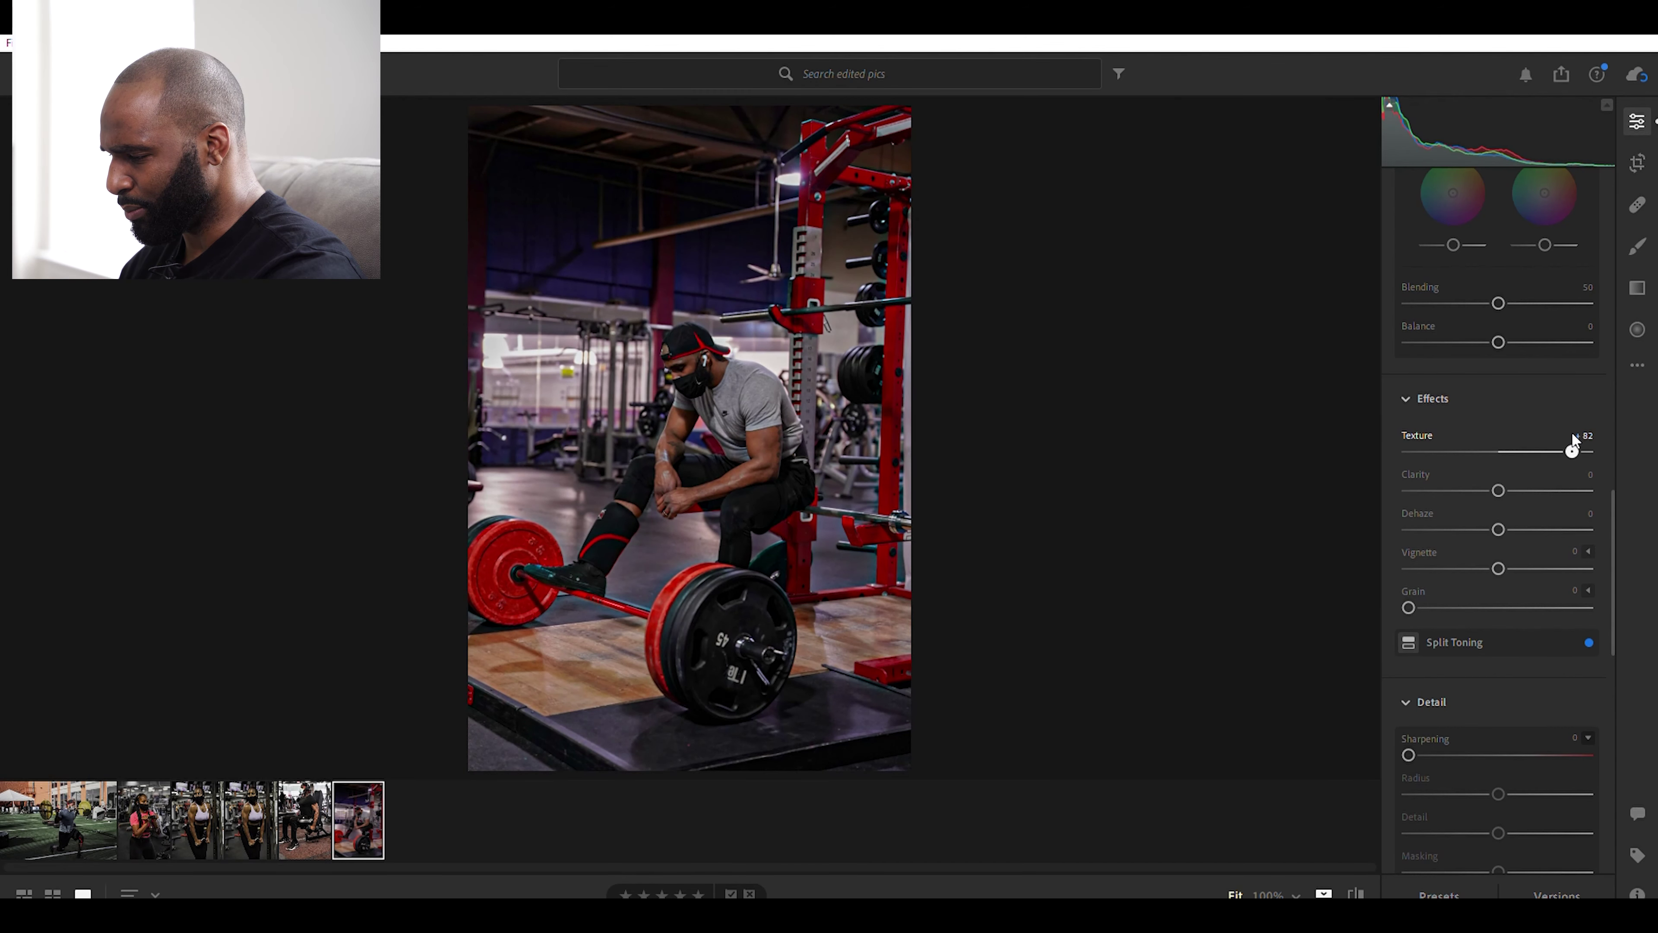
click(720, 408)
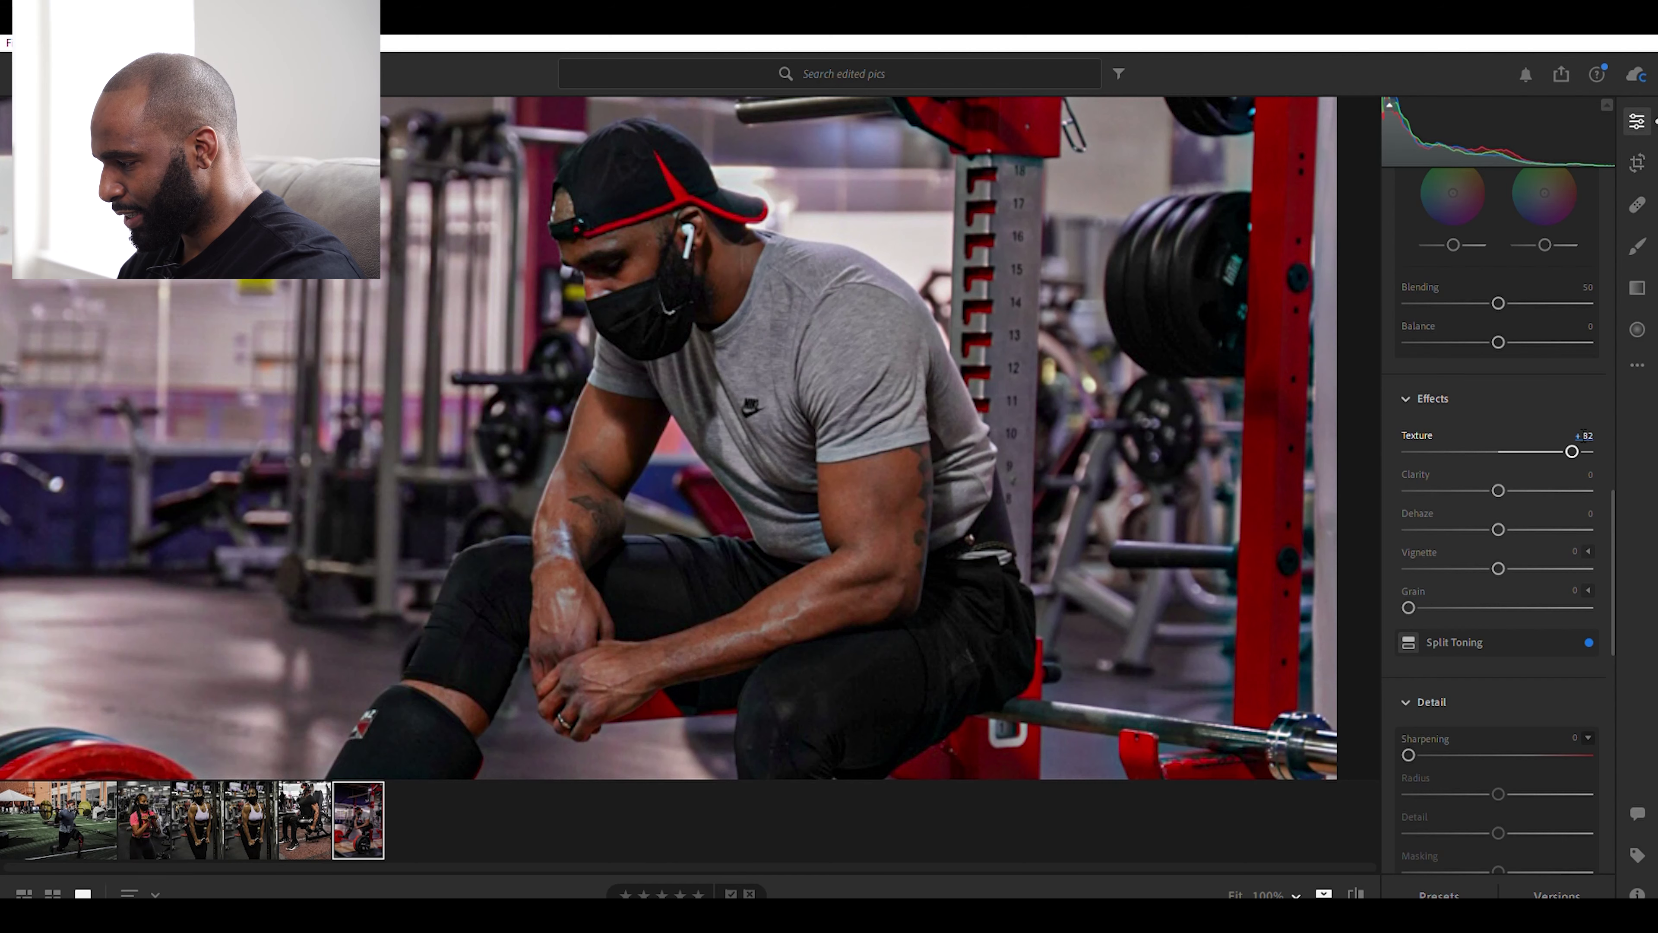
drag(1573, 434, 1604, 433)
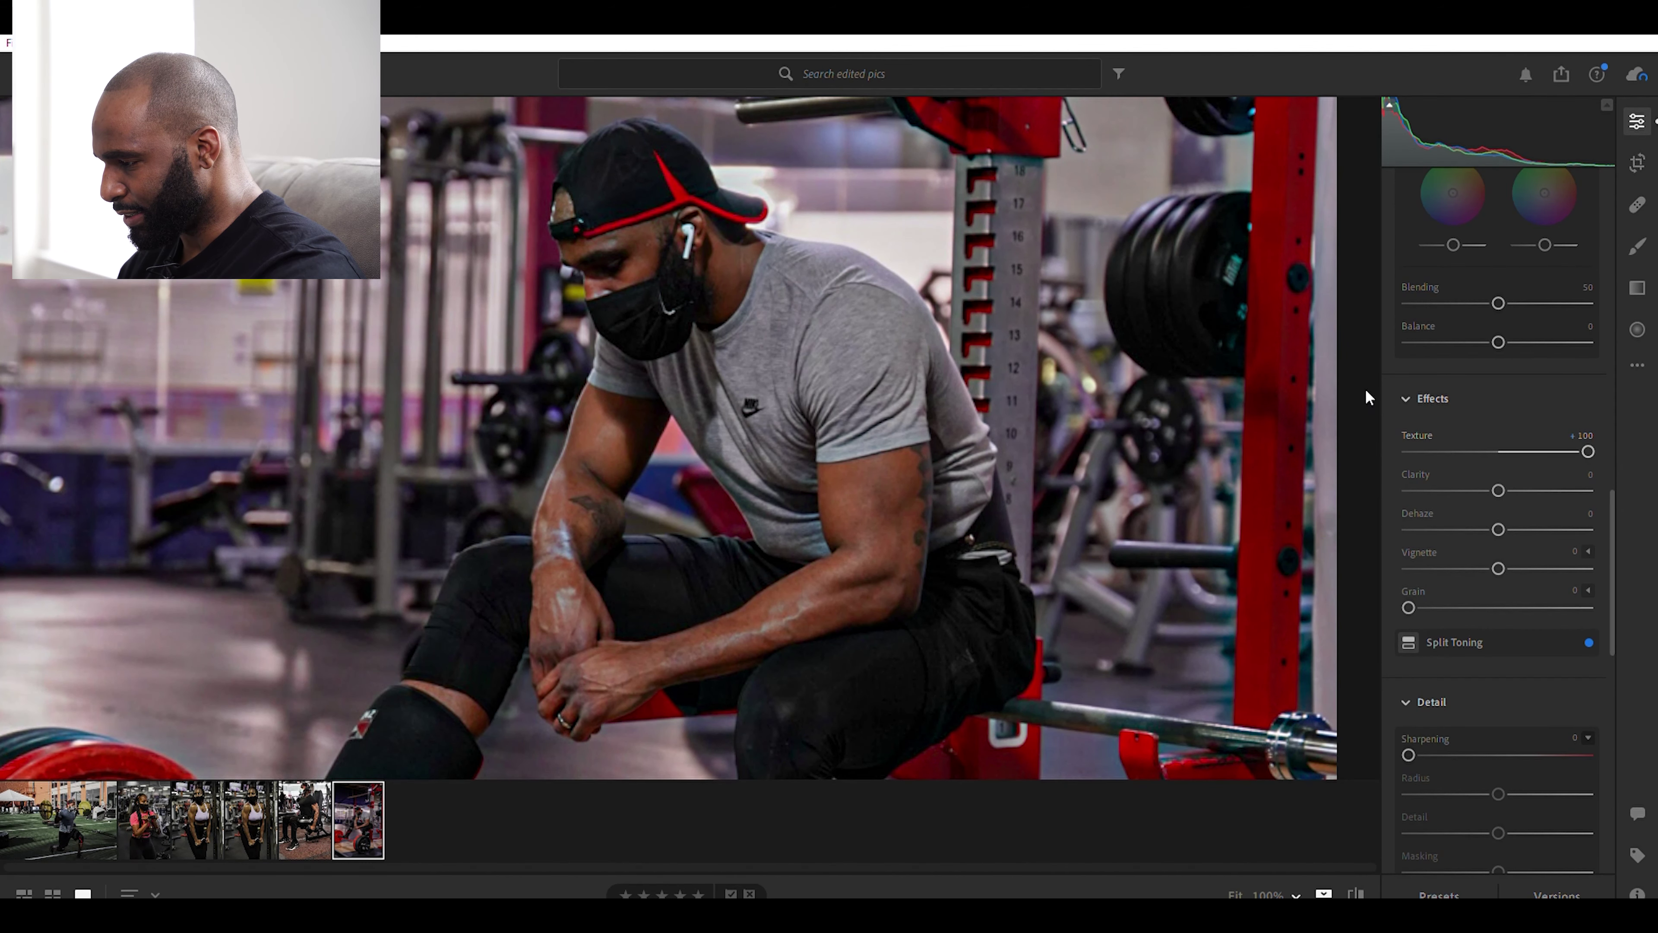
click(749, 251)
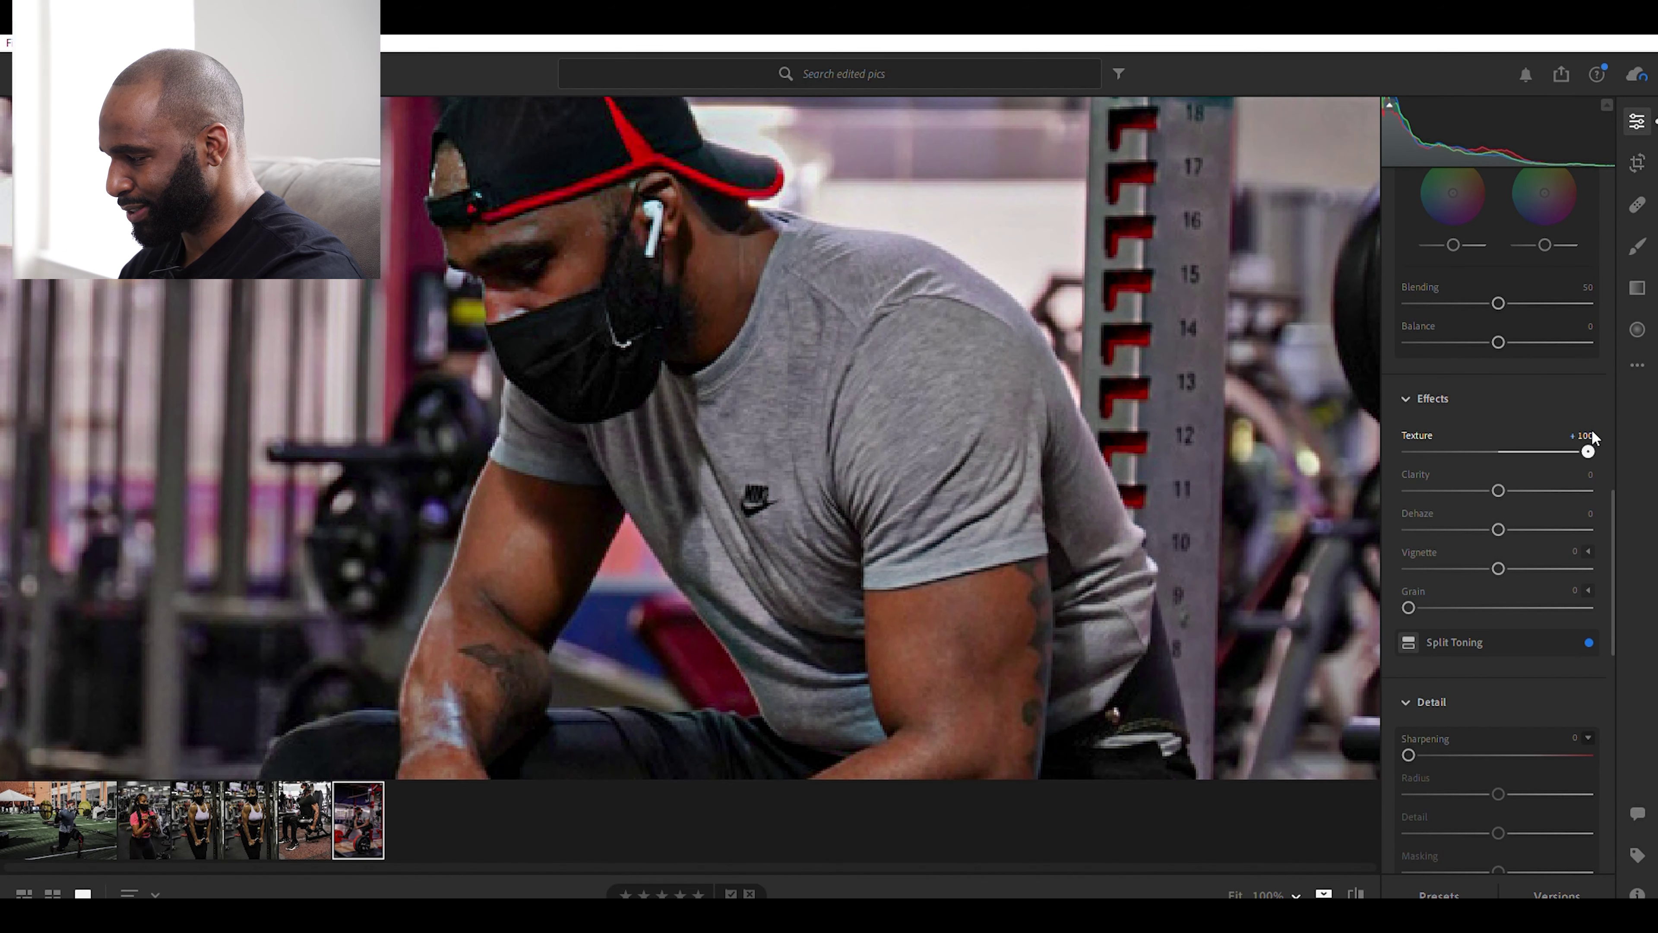
drag(1588, 451, 1271, 424)
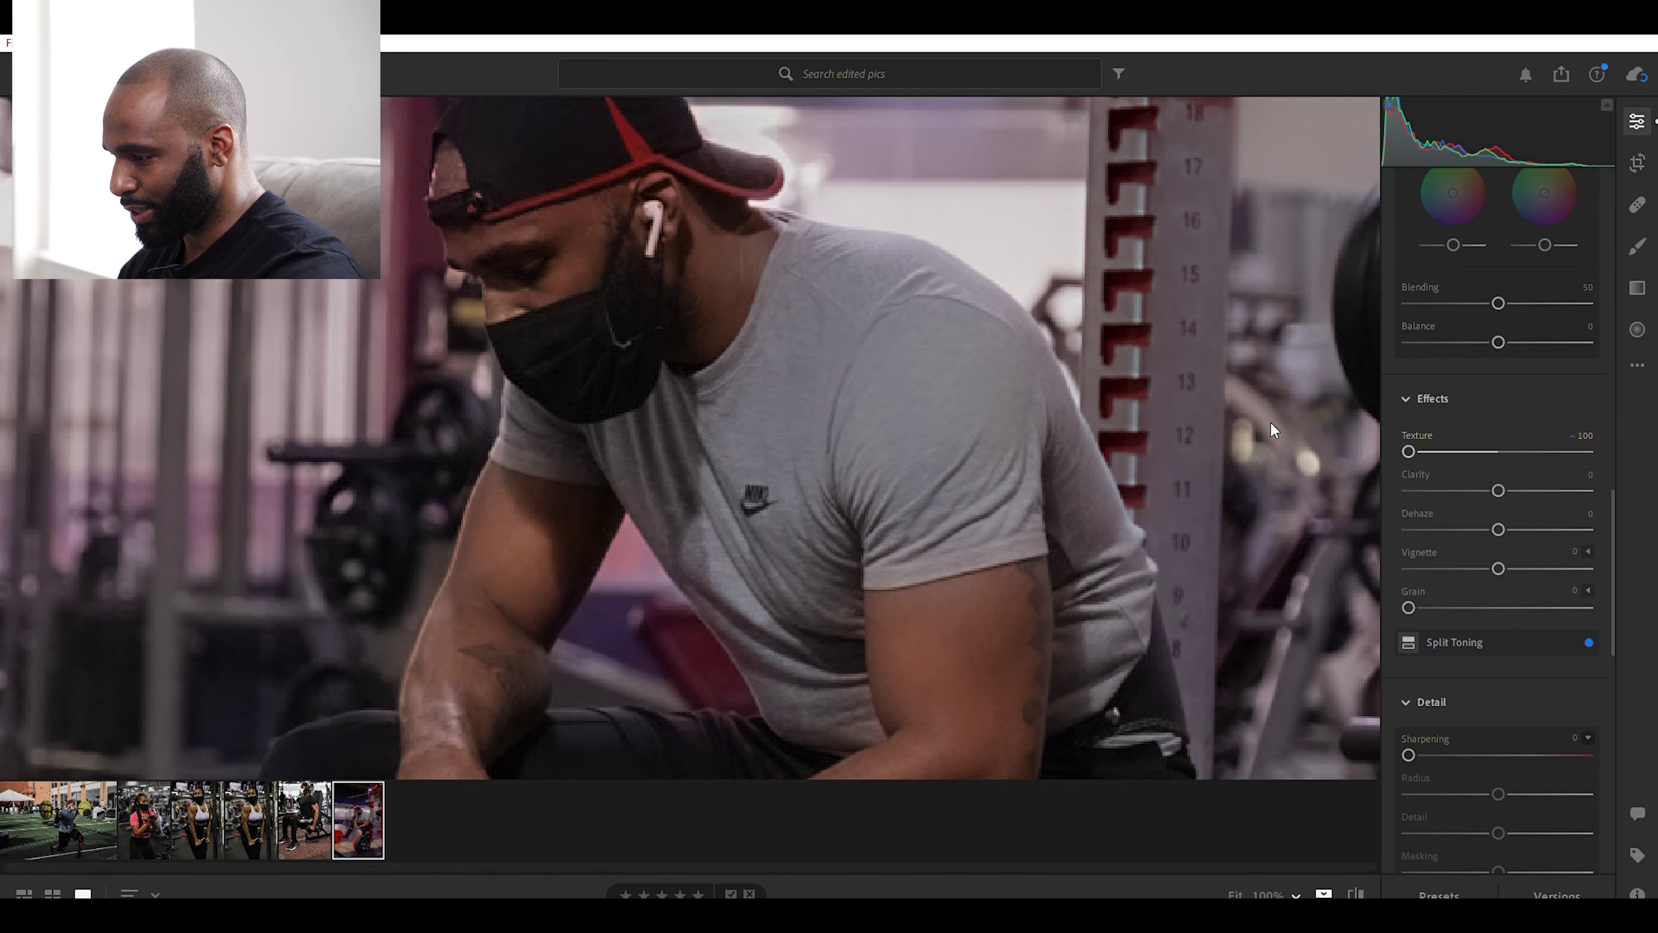
click(1269, 422)
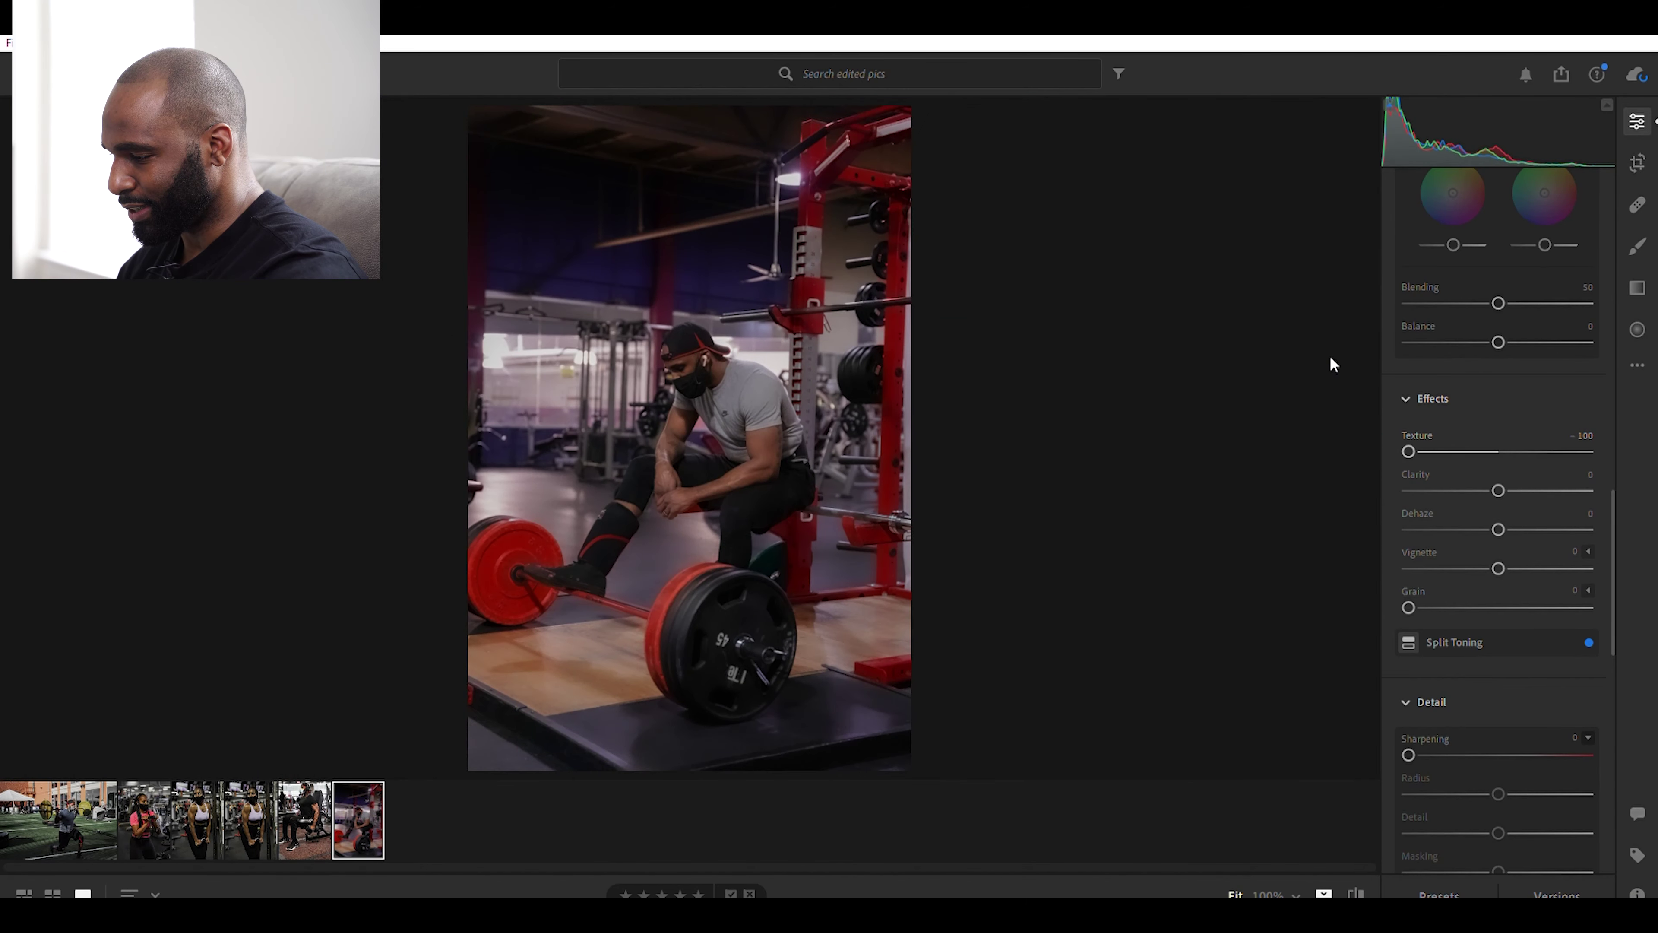
double_click(1410, 434)
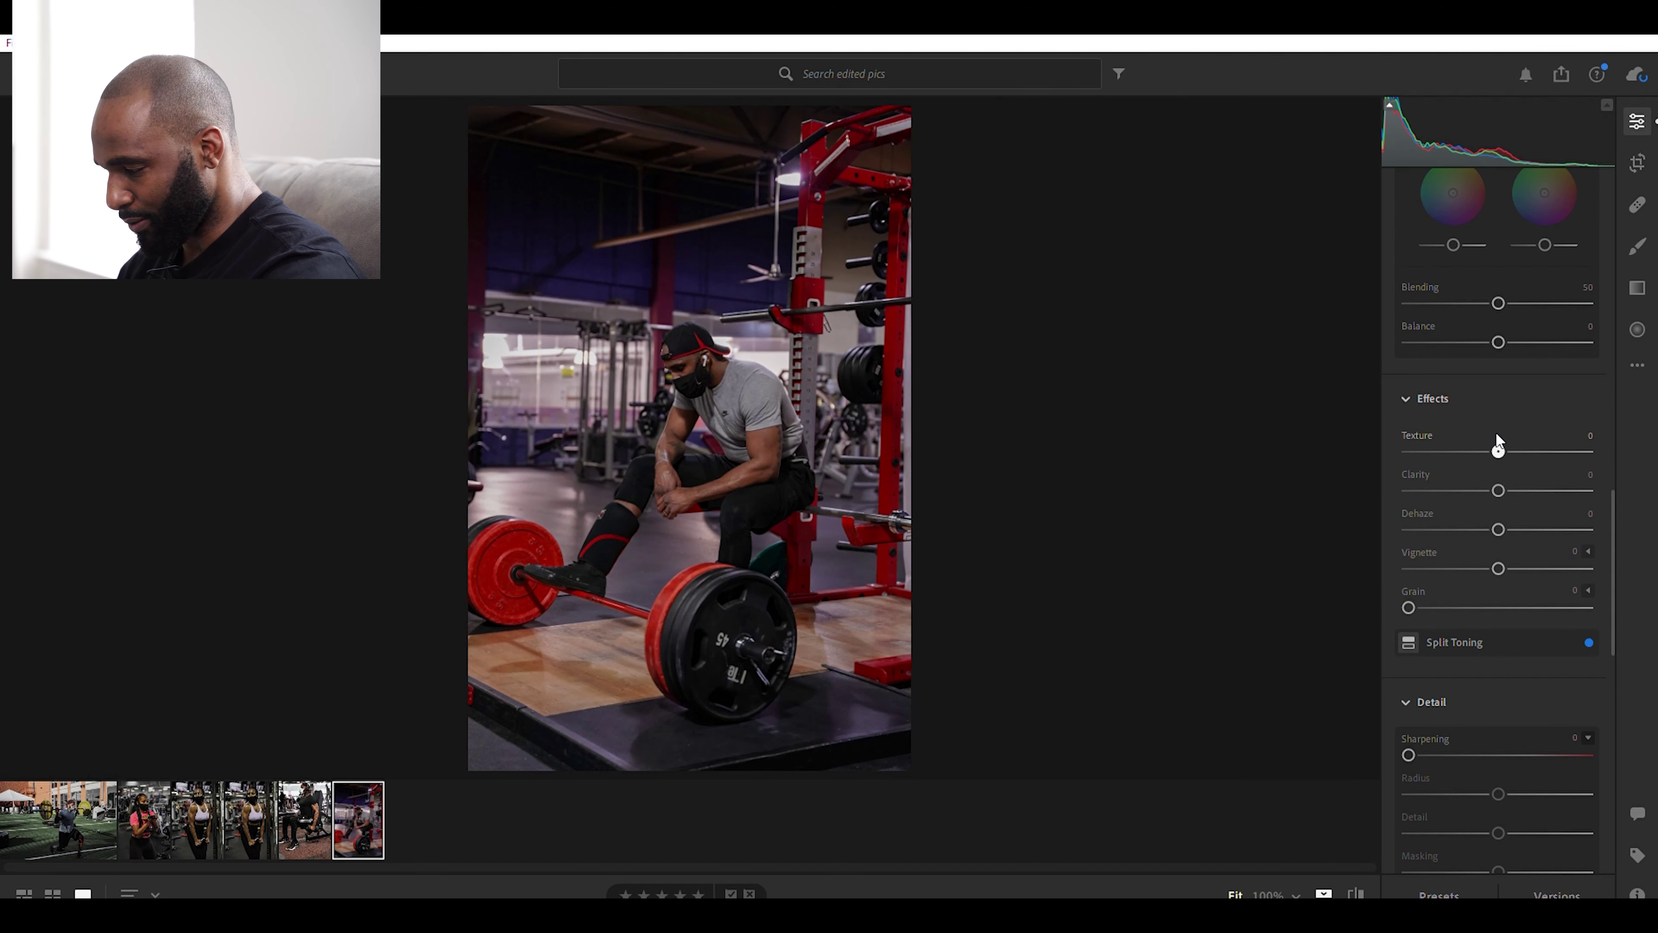
drag(1496, 439, 1502, 446)
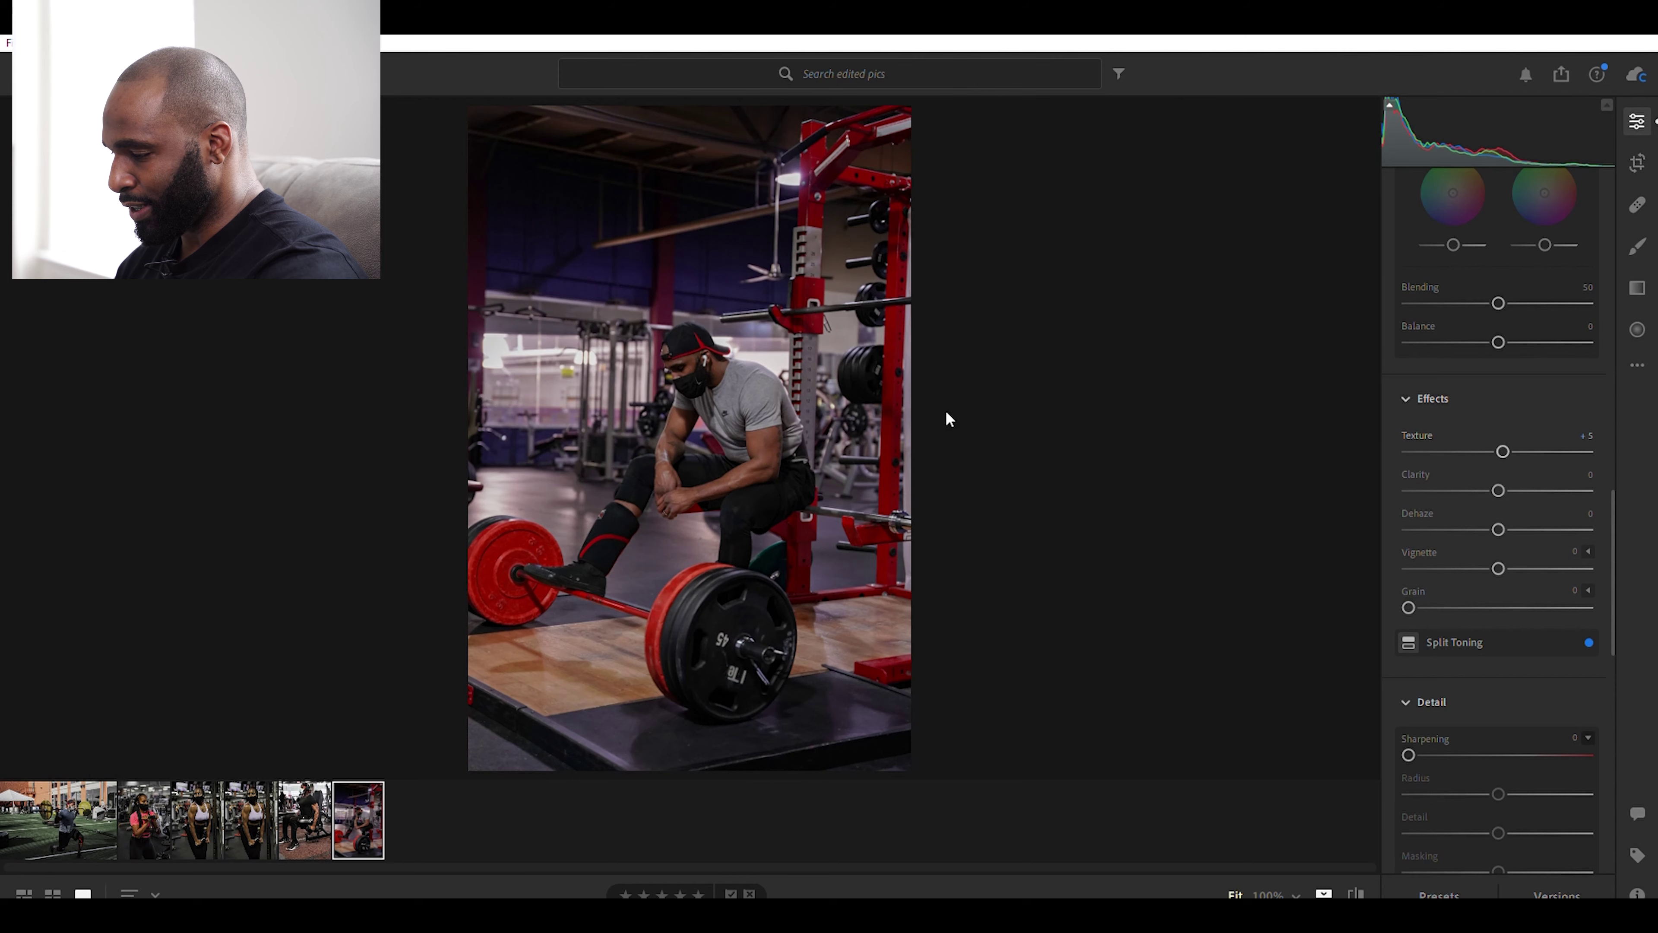
Try Clarity at +65 and at −96 on a close-up of the man.
click(728, 369)
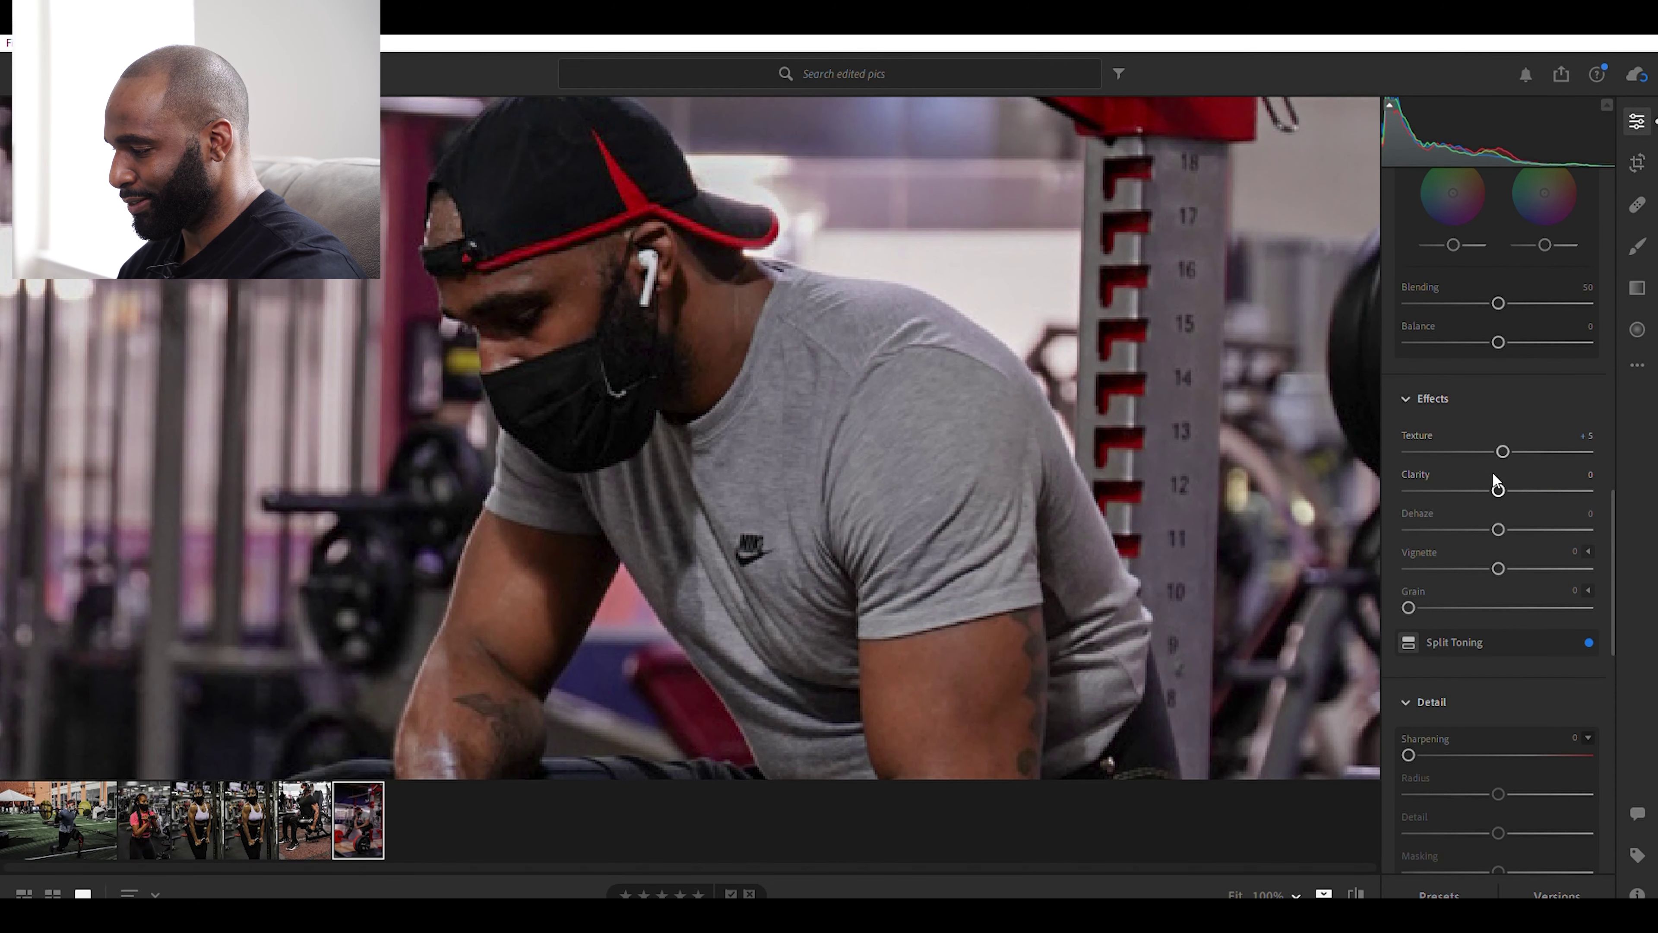
drag(1495, 471, 1555, 468)
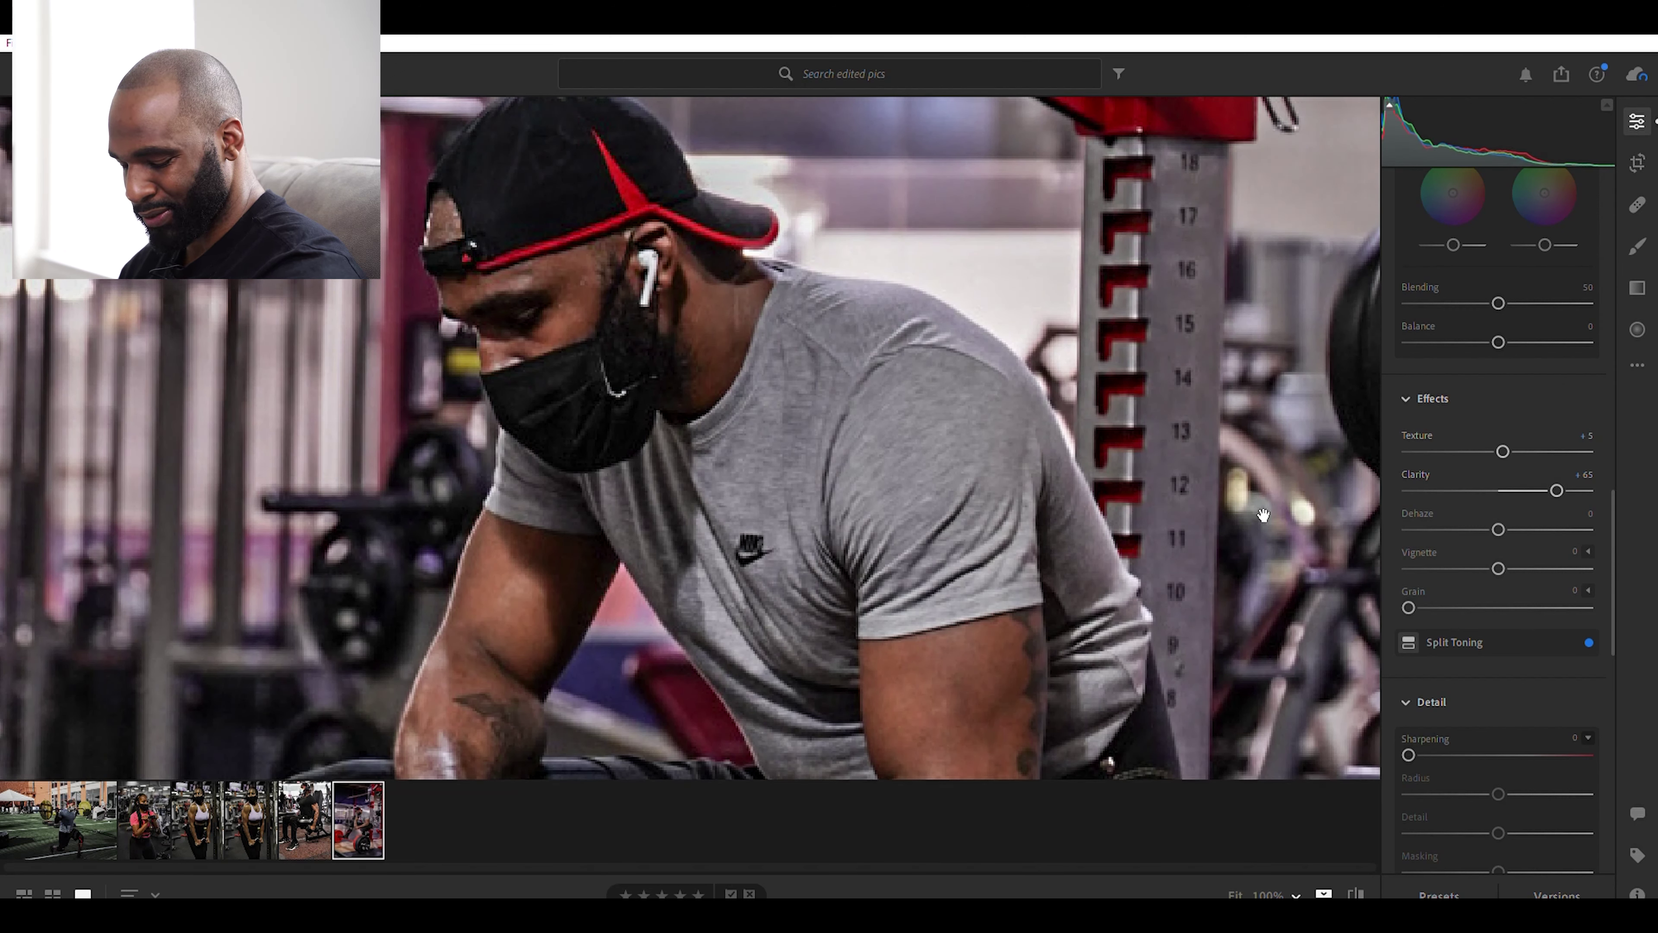
double_click(1556, 469)
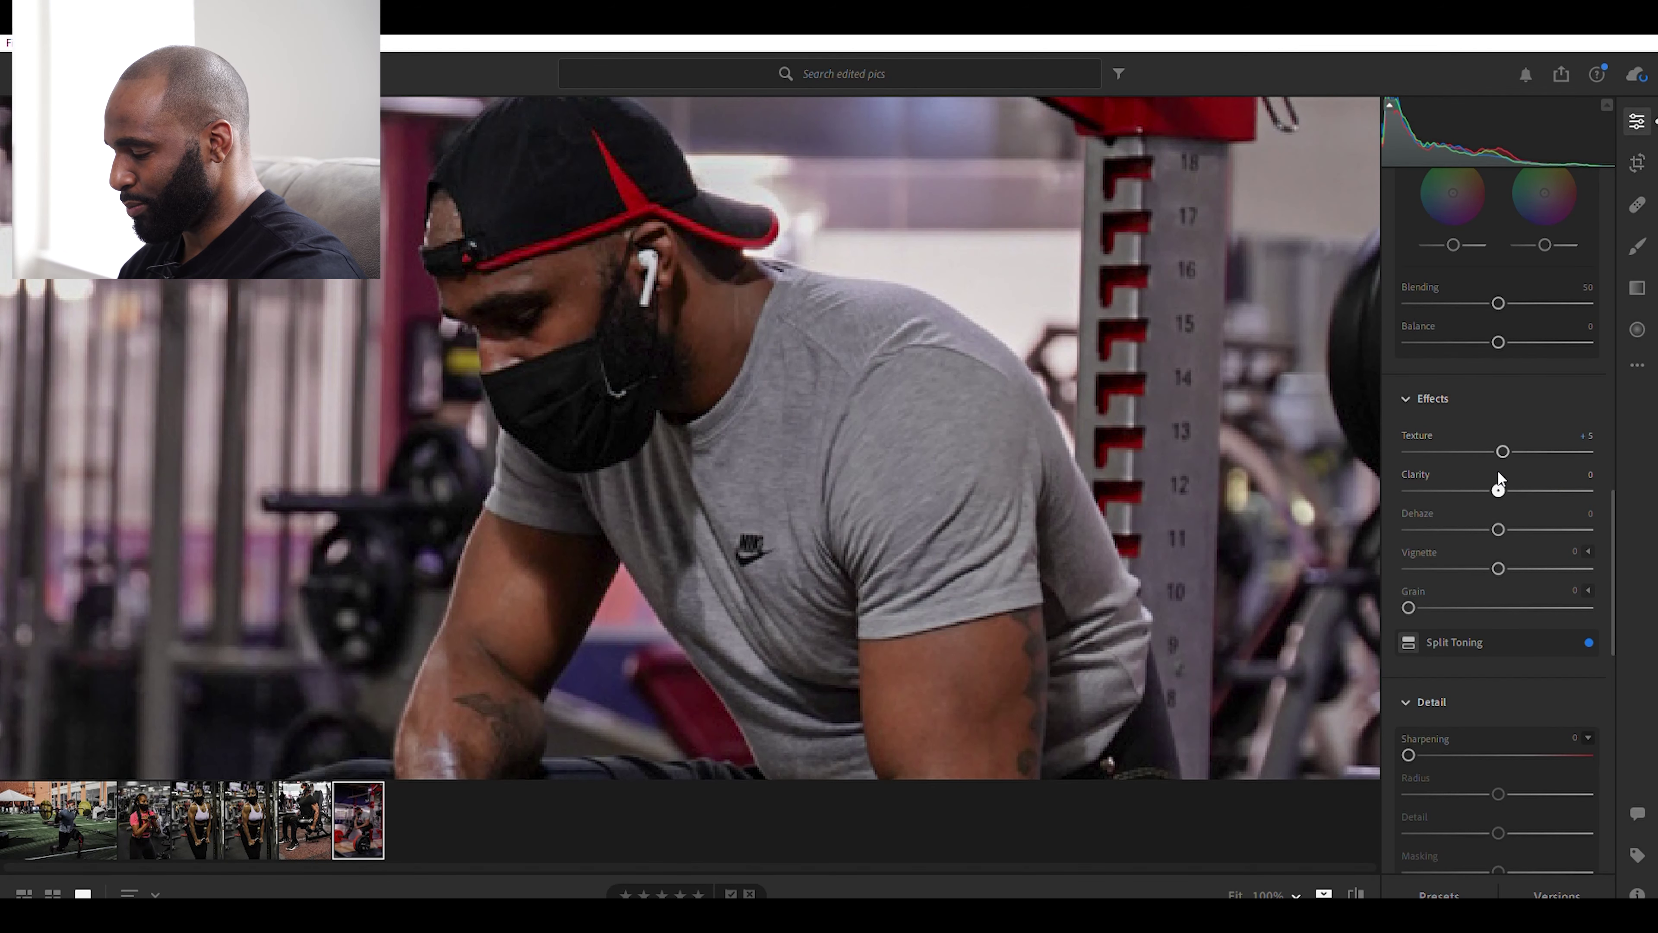
drag(1496, 483, 1413, 489)
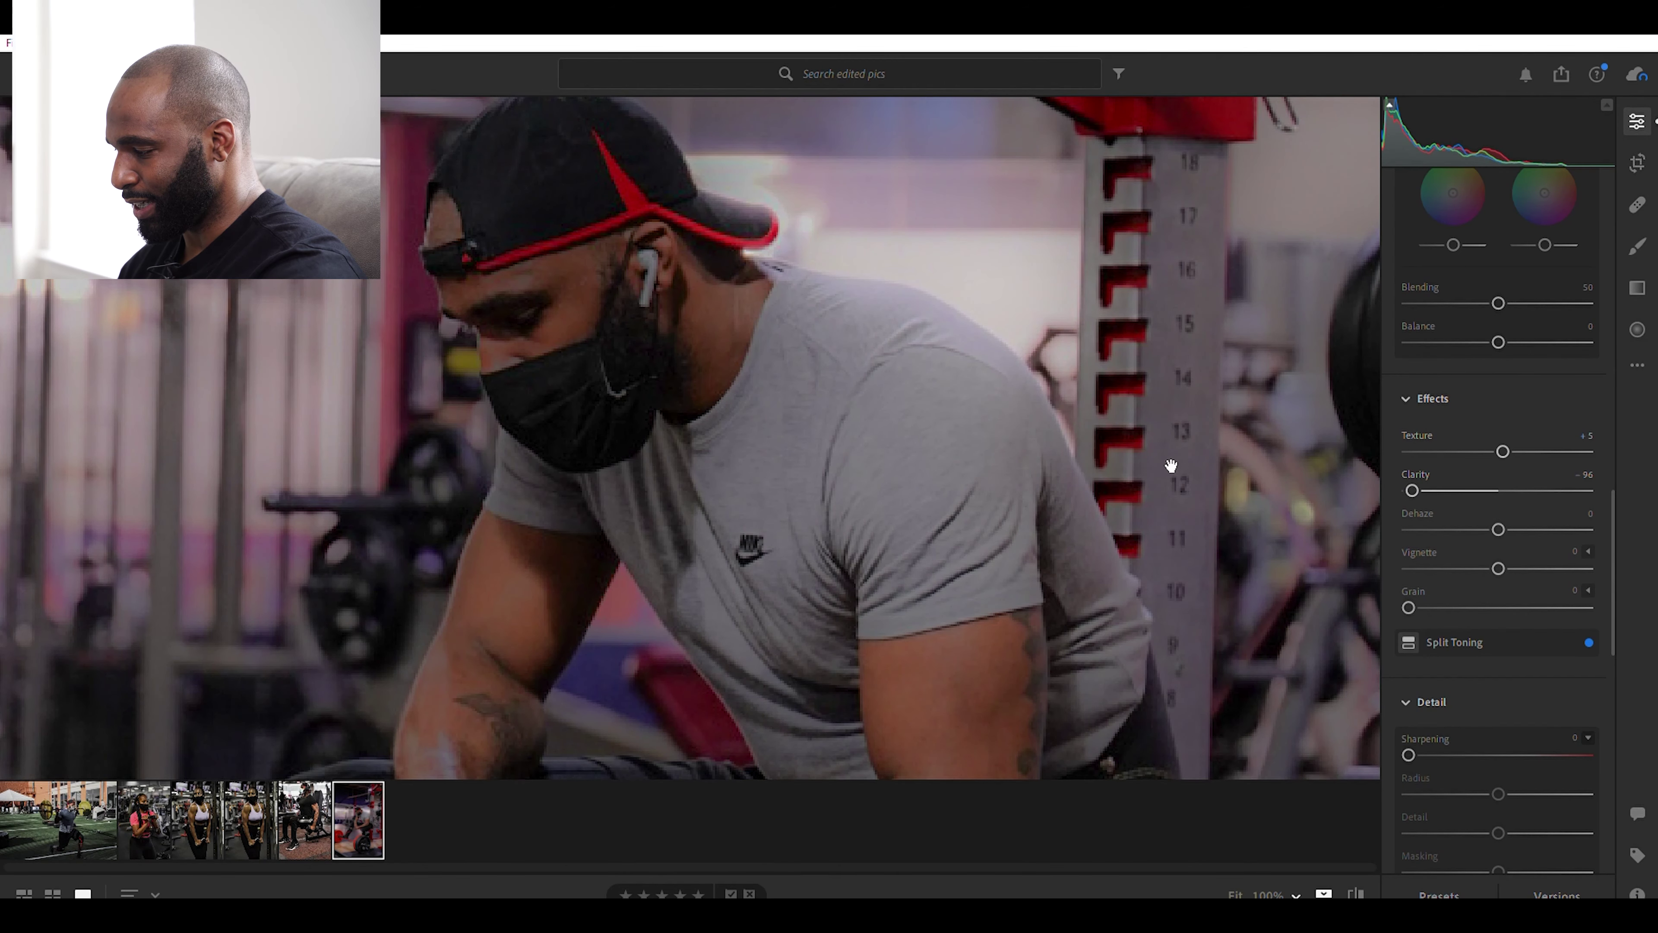
Reopen the barbell photo from the photo grid for editing, reset Clarity and set it to +10.
key(g)
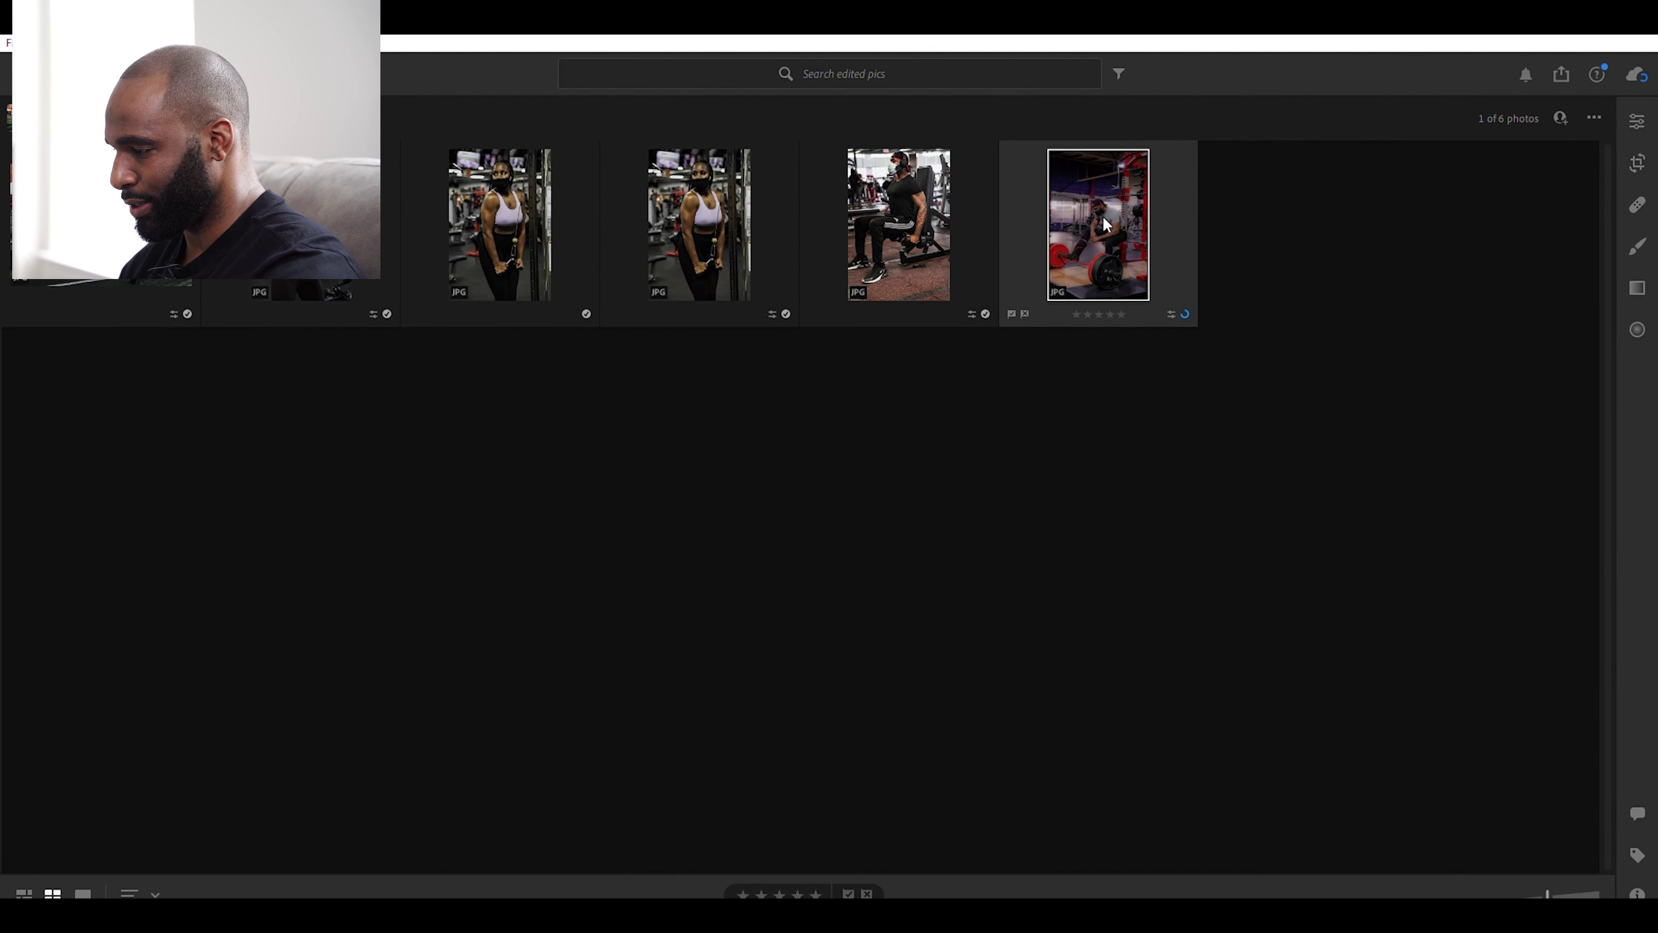
double_click(1103, 218)
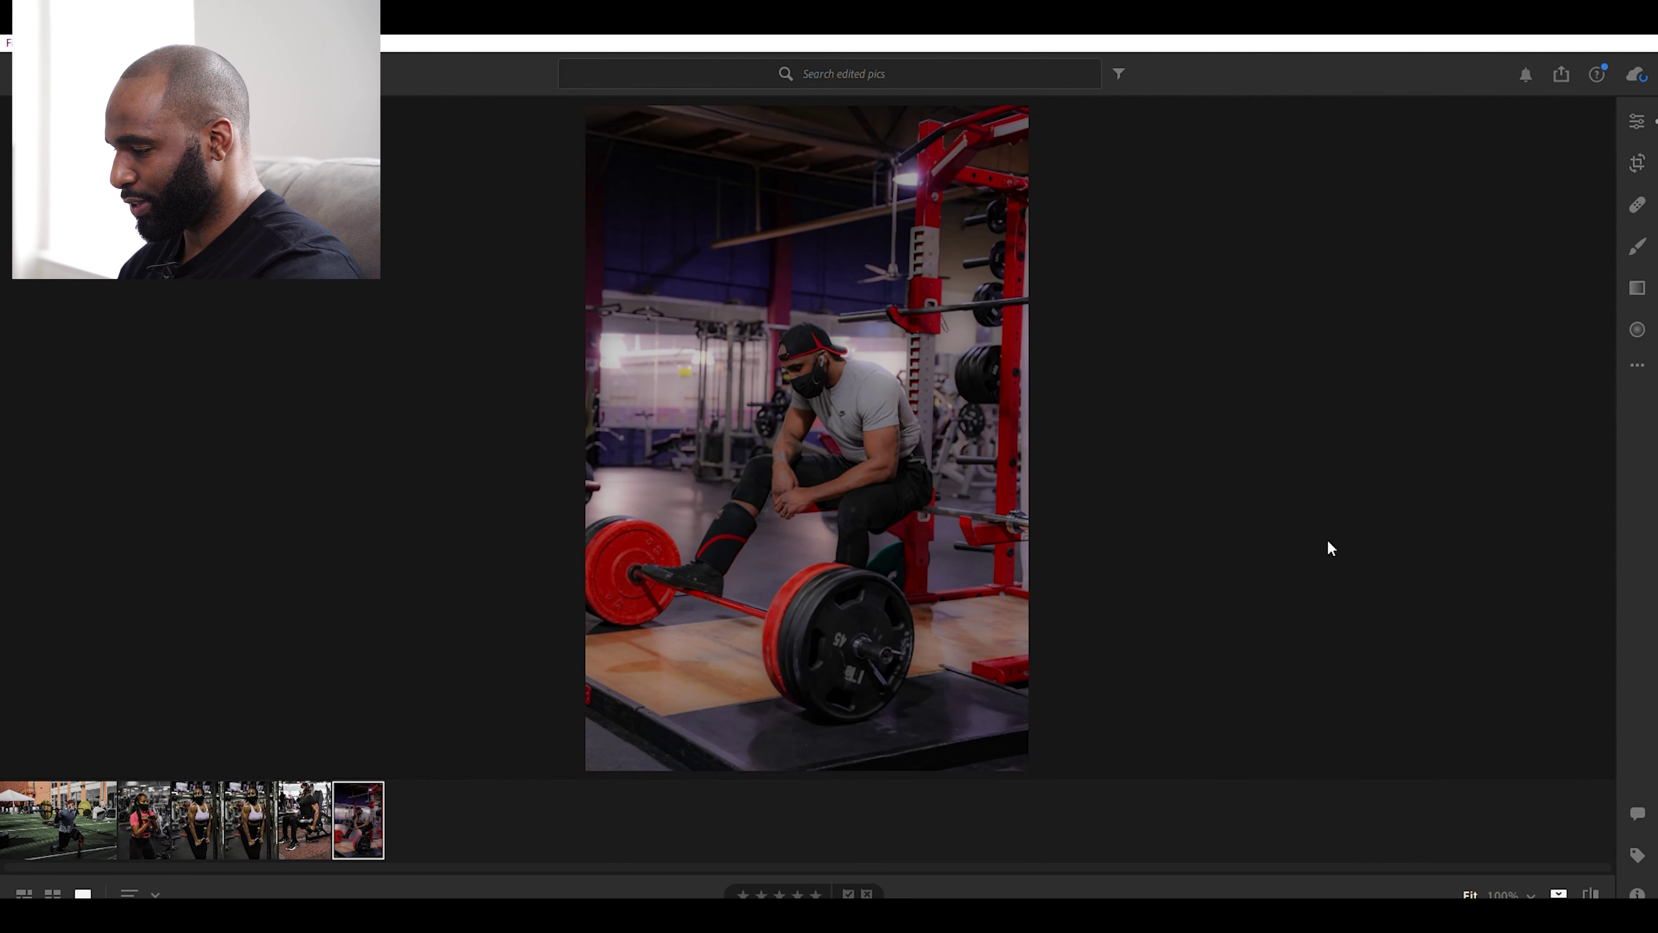
click(1636, 121)
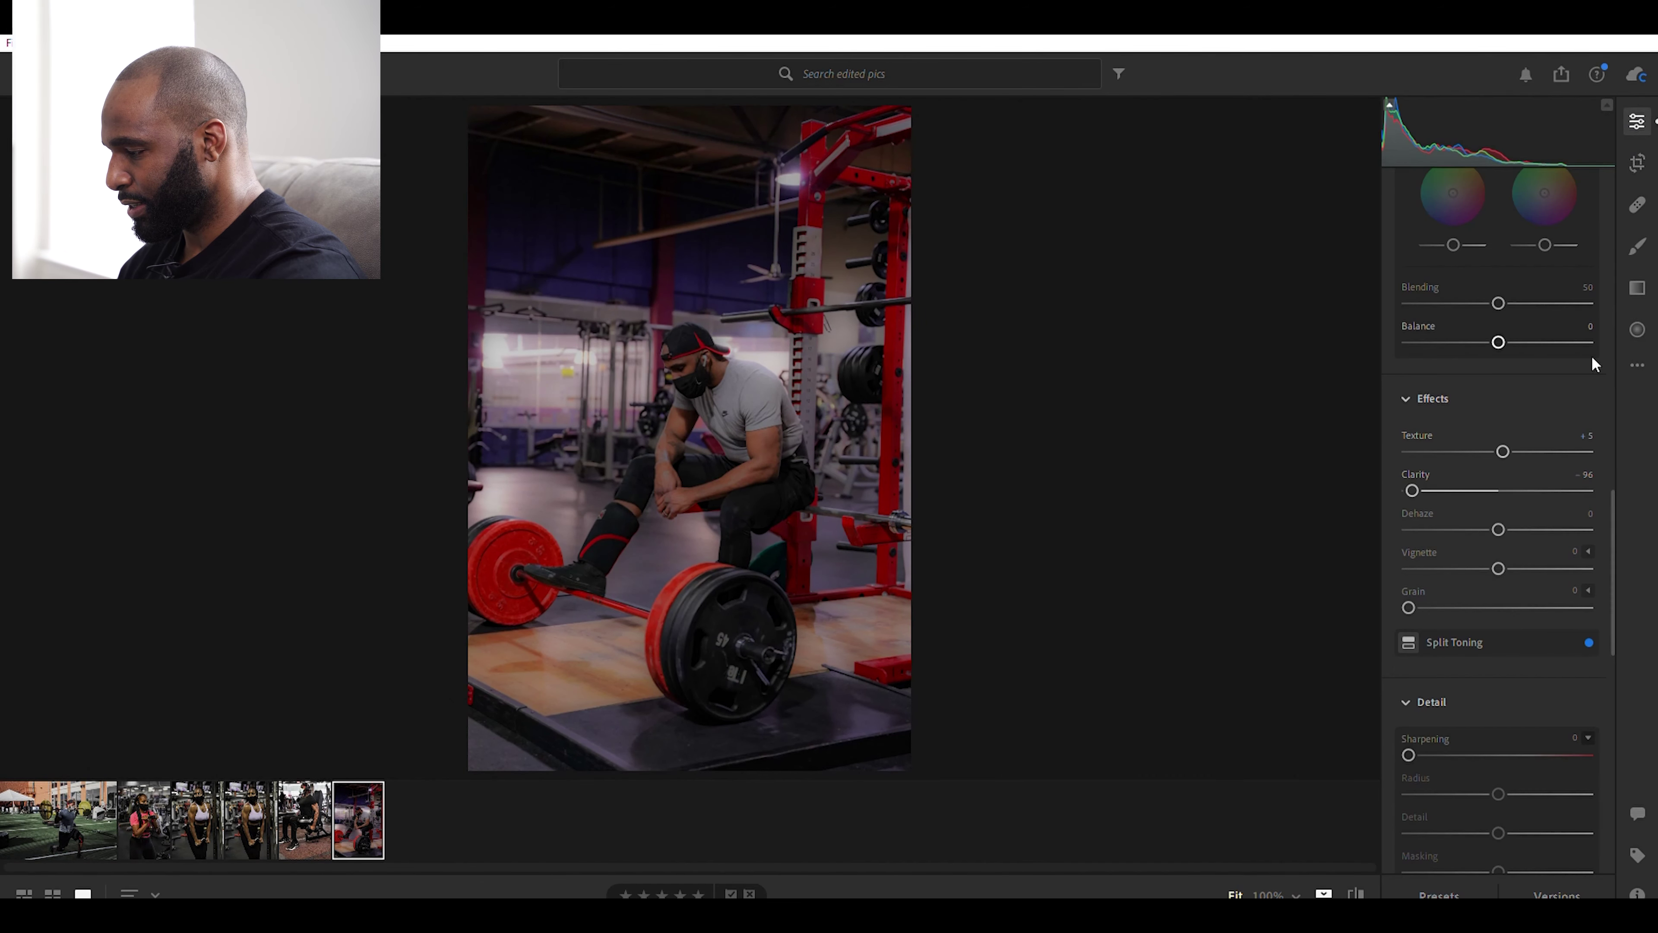
scroll(1514, 631, down, 10)
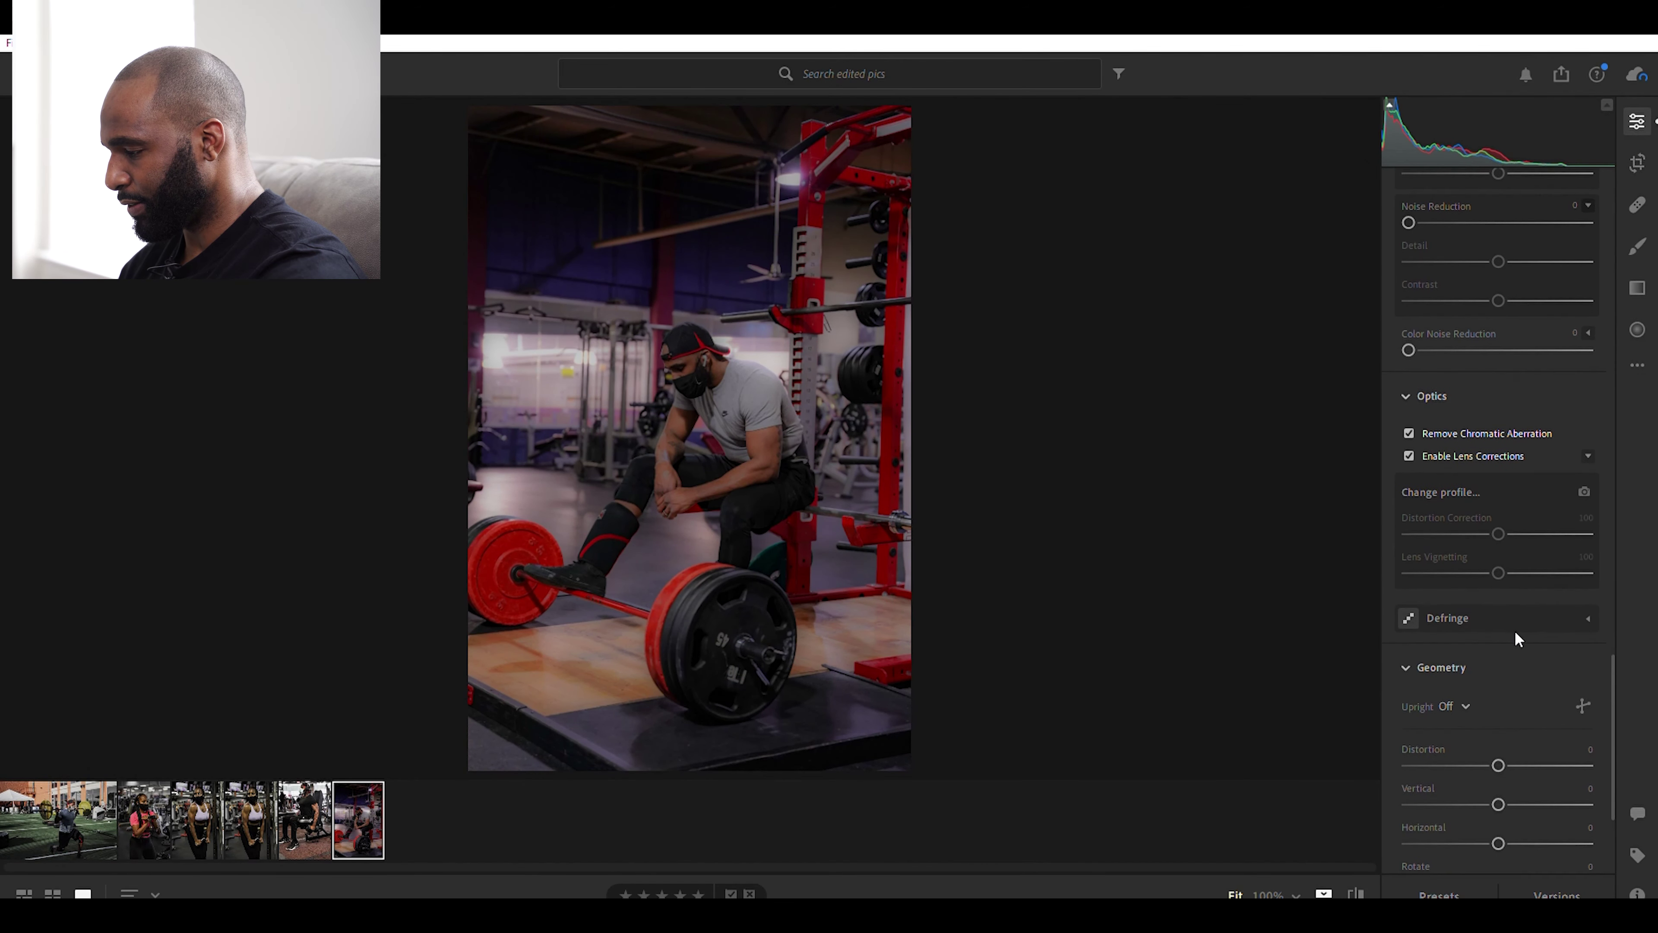
scroll(1515, 632, down, 4)
scroll(1515, 632, up, 10)
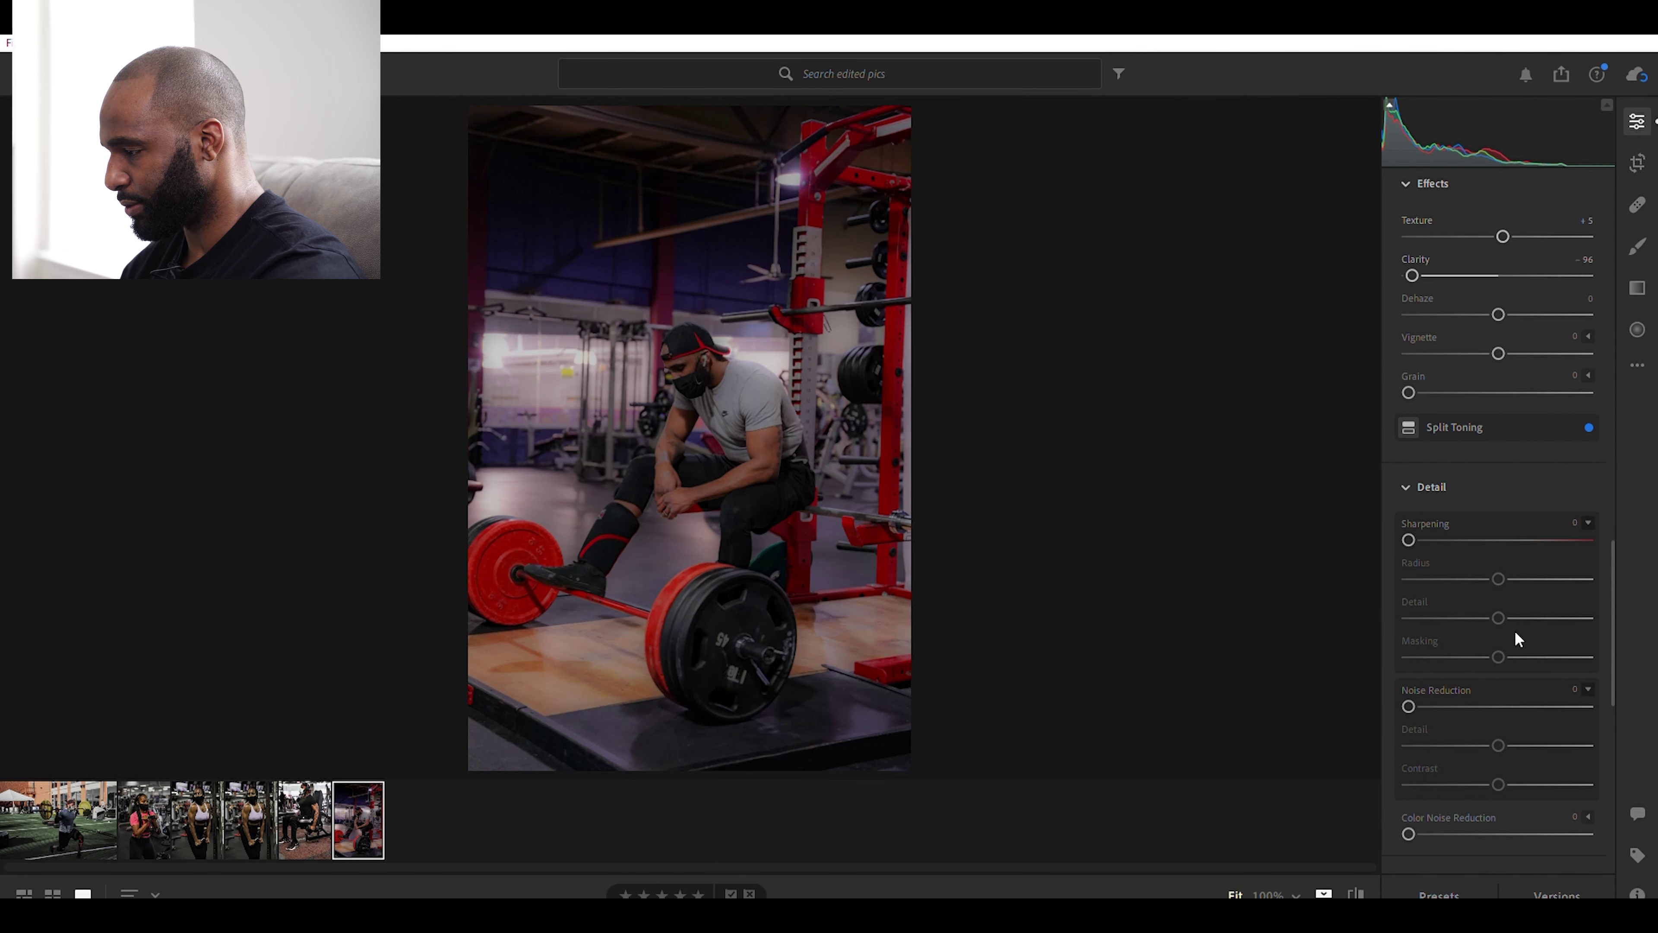
double_click(1408, 260)
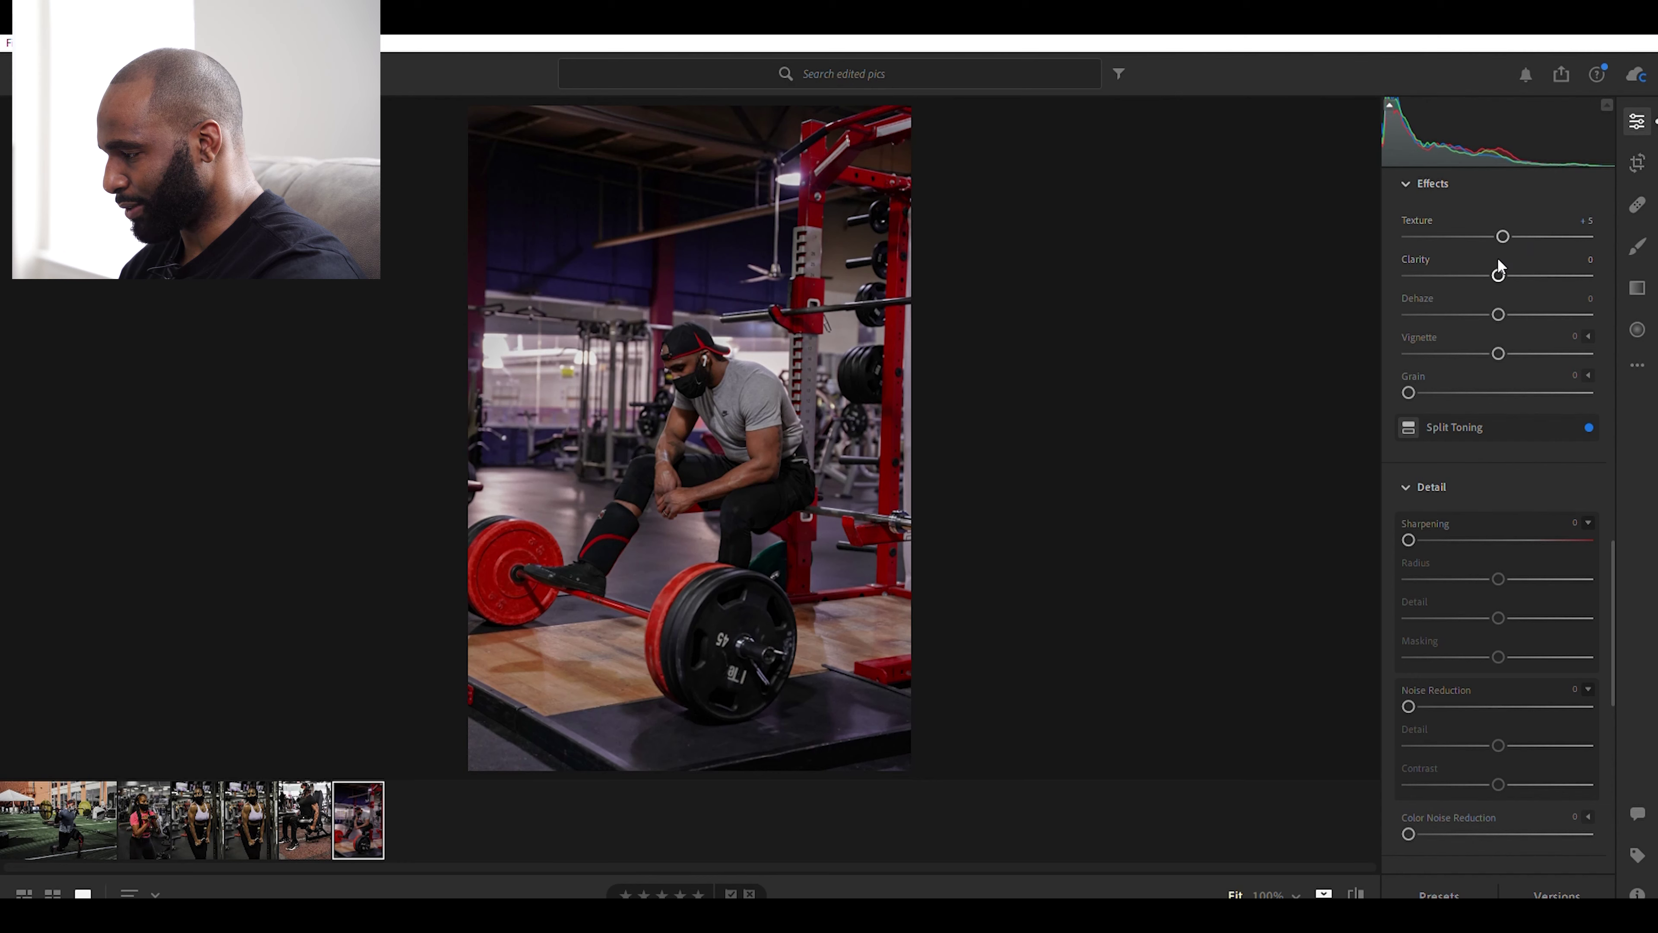
drag(1498, 259, 1507, 274)
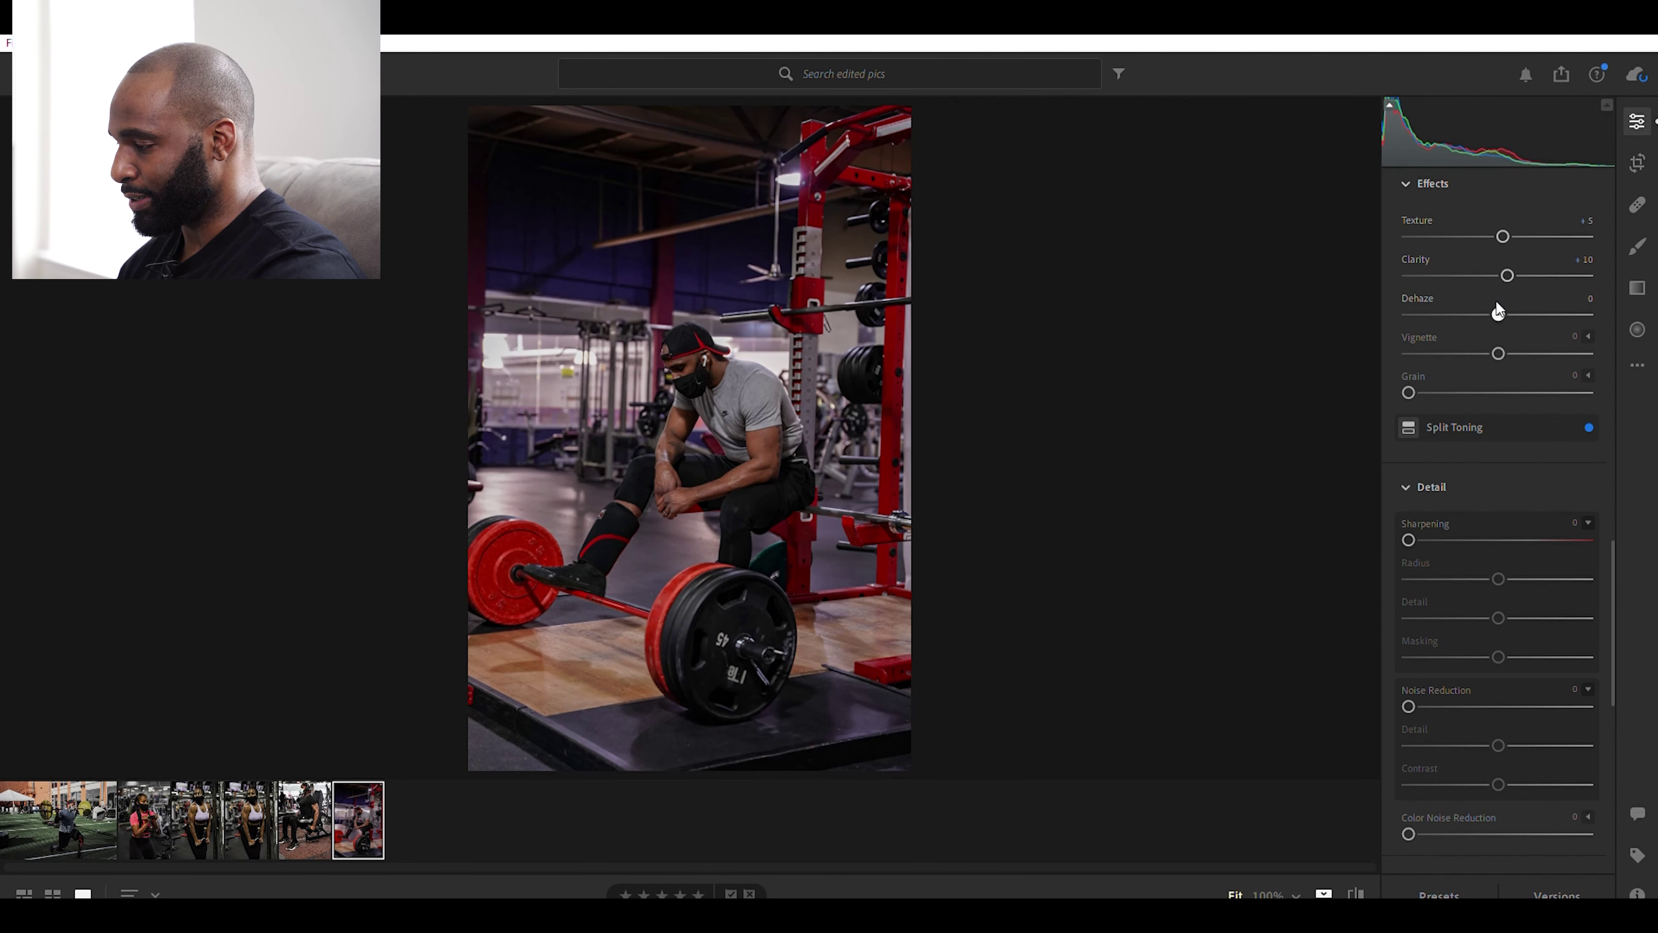
Try Dehaze at −50, reset it to 0, and compare the edited photo with the original.
drag(1499, 310, 1451, 289)
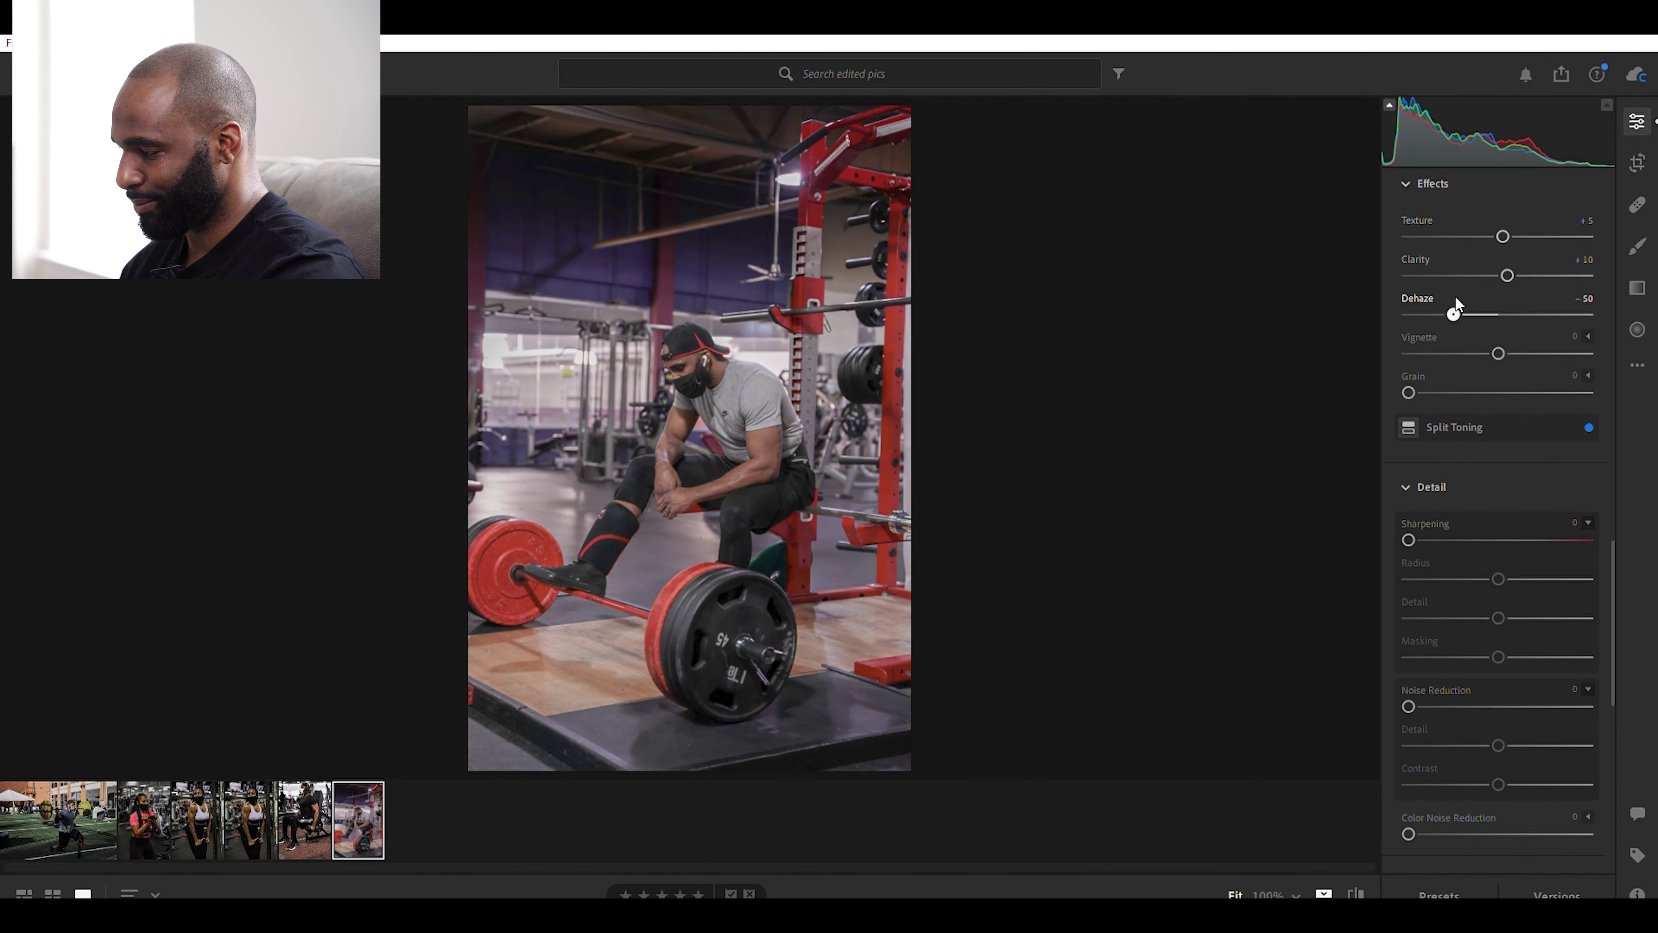
double_click(1454, 296)
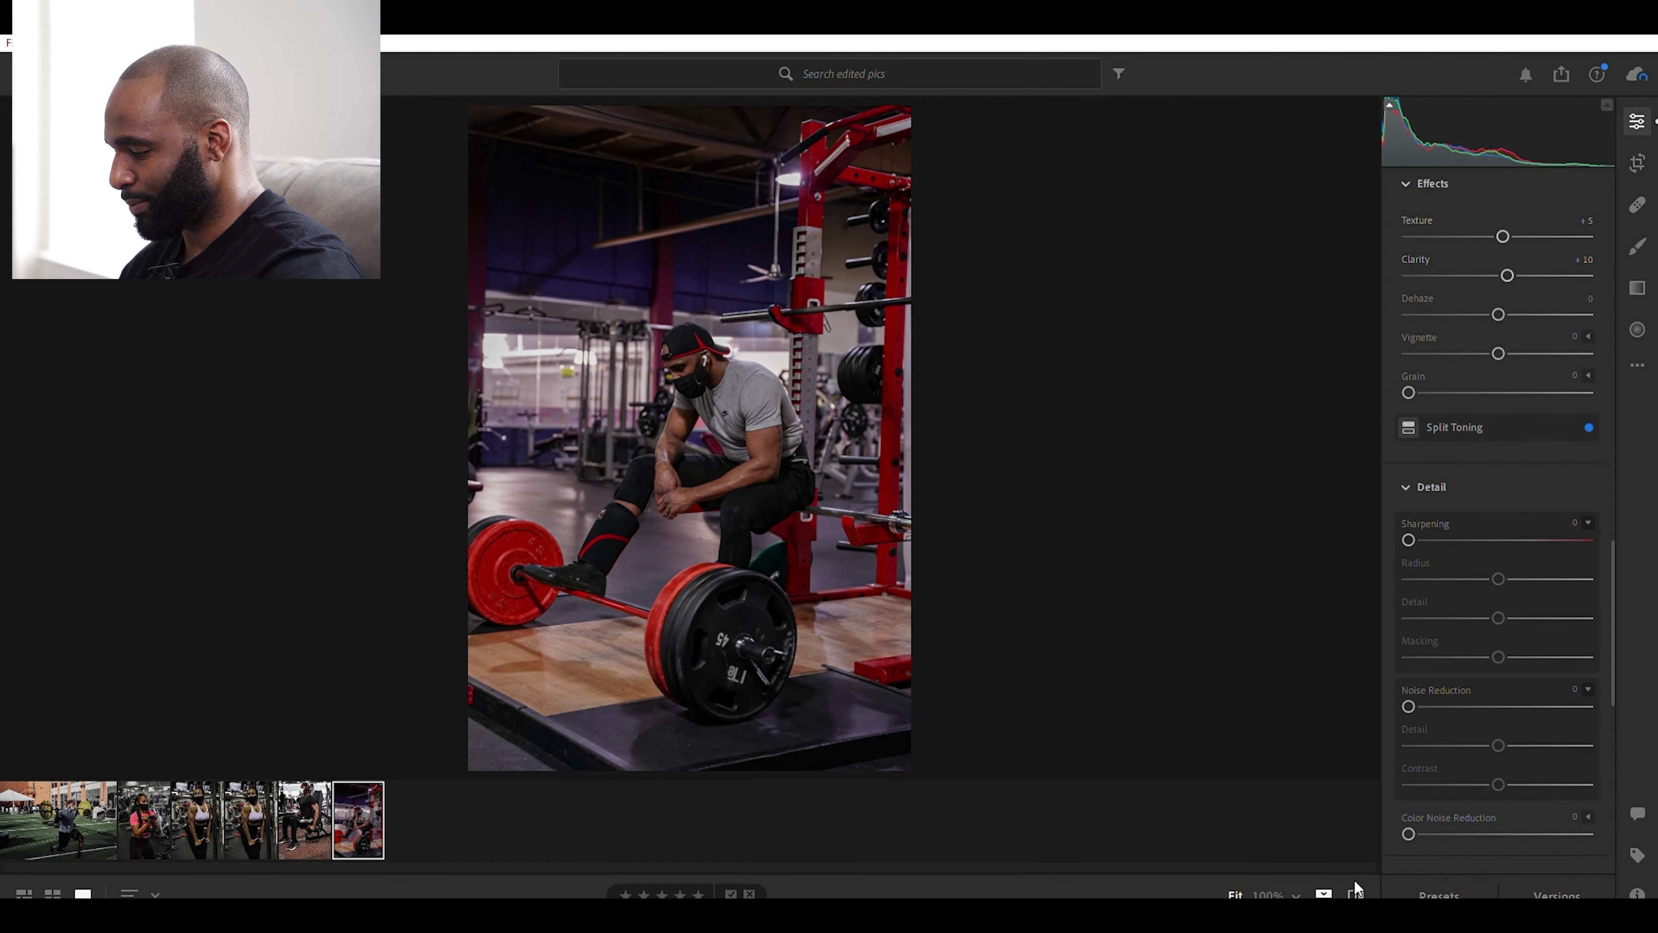
drag(1353, 878, 1354, 878)
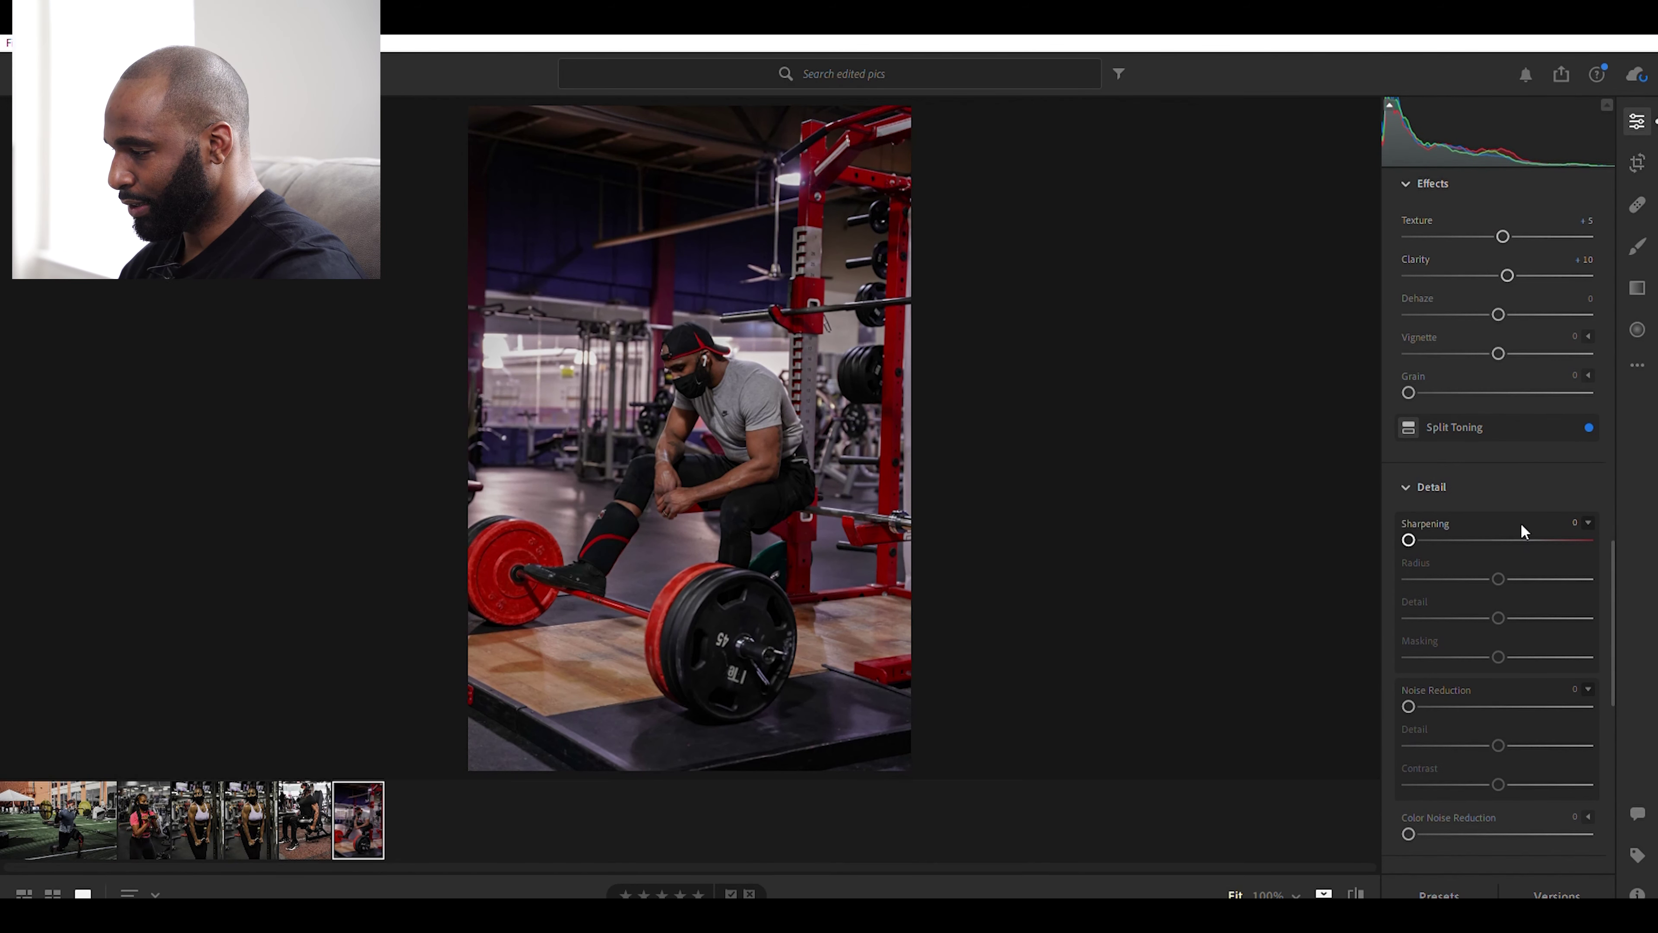
Try the white balance Temp adjustment and Tint at +60 and +43, and reset both to 0.
scroll(1532, 466, up, 10)
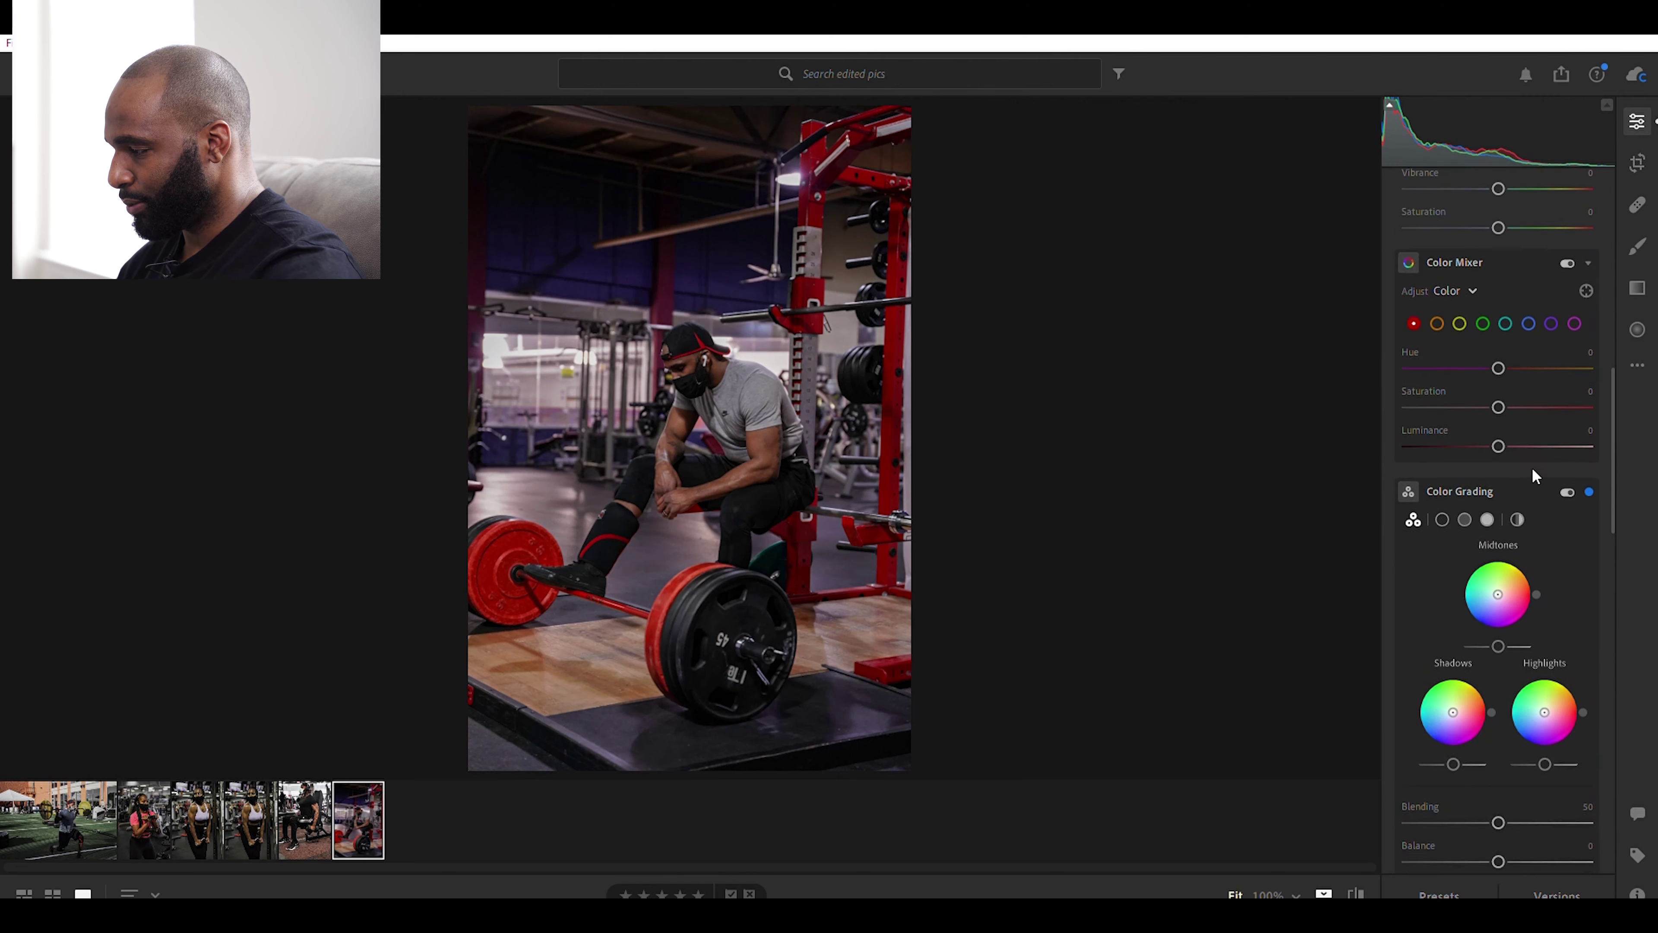
scroll(1531, 466, up, 2)
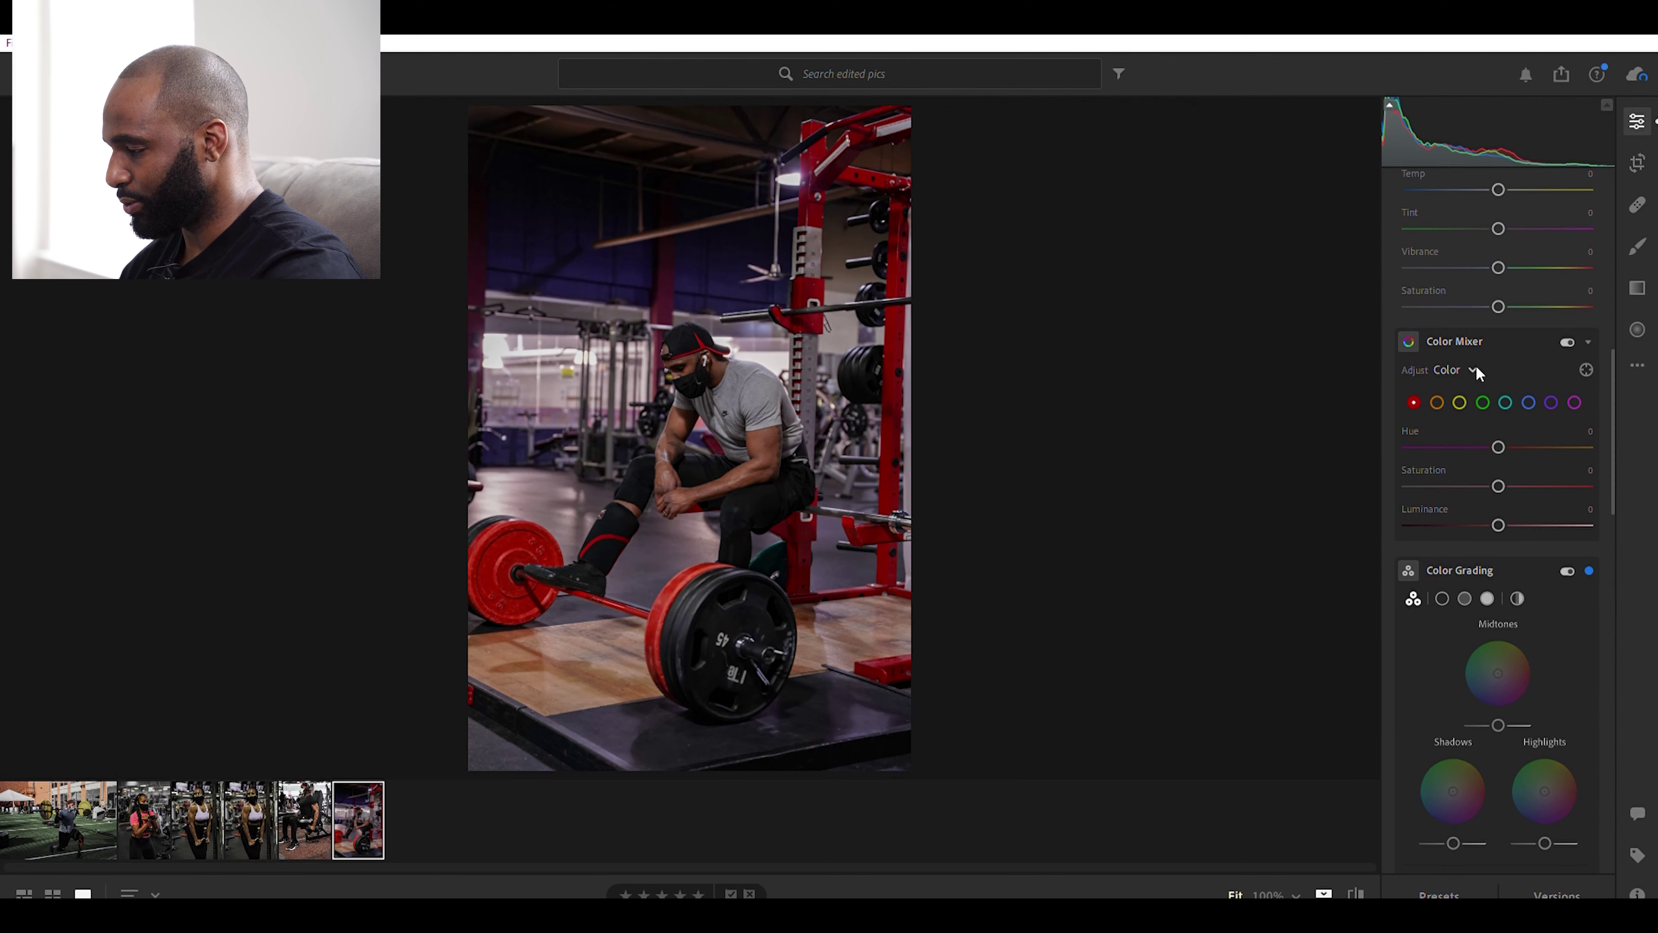
scroll(1490, 369, up, 5)
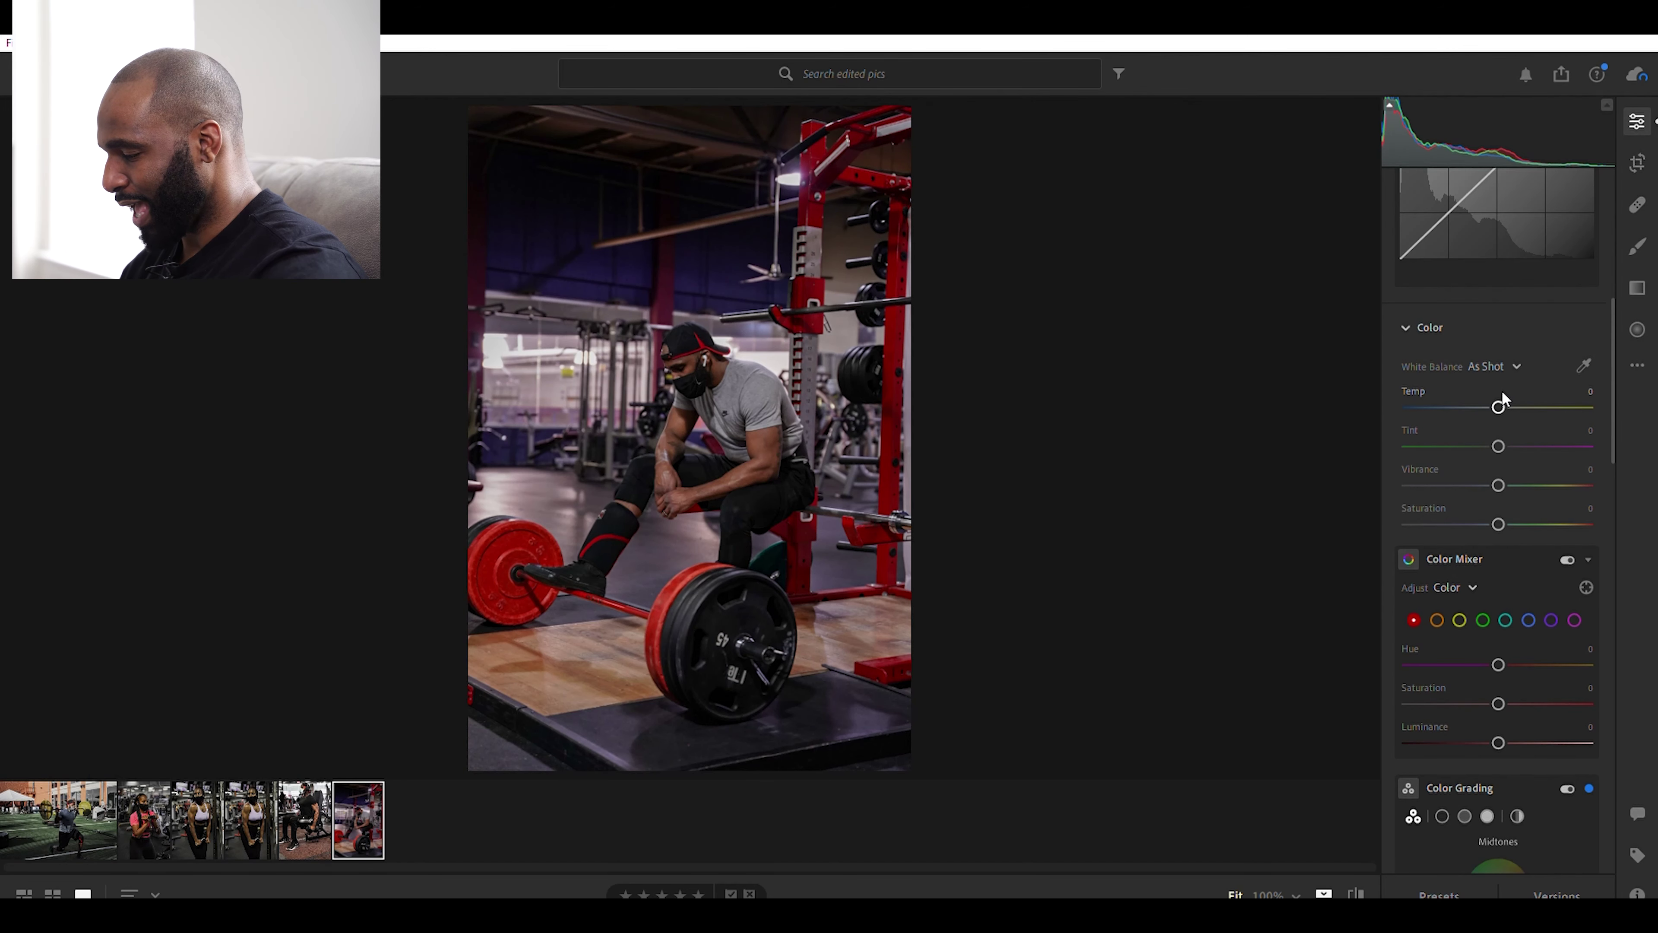
click(1501, 392)
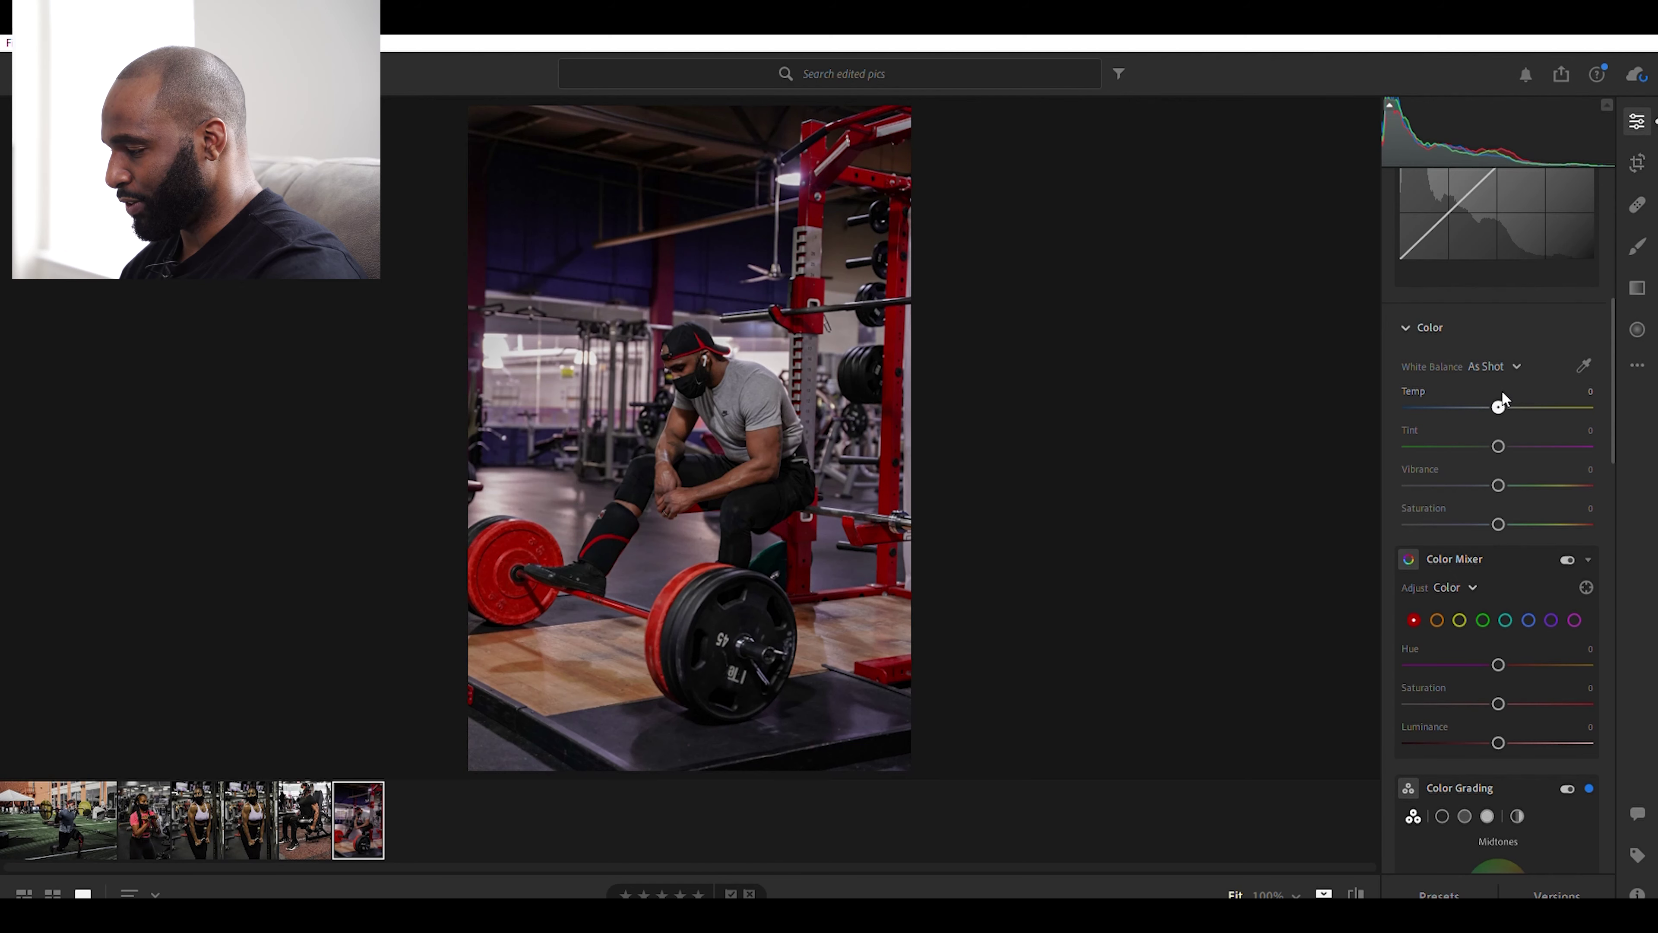
mouse_move(1497, 391)
mouse_down()
mouse_move(1458, 390)
mouse_move(1534, 397)
mouse_move(1506, 393)
mouse_up()
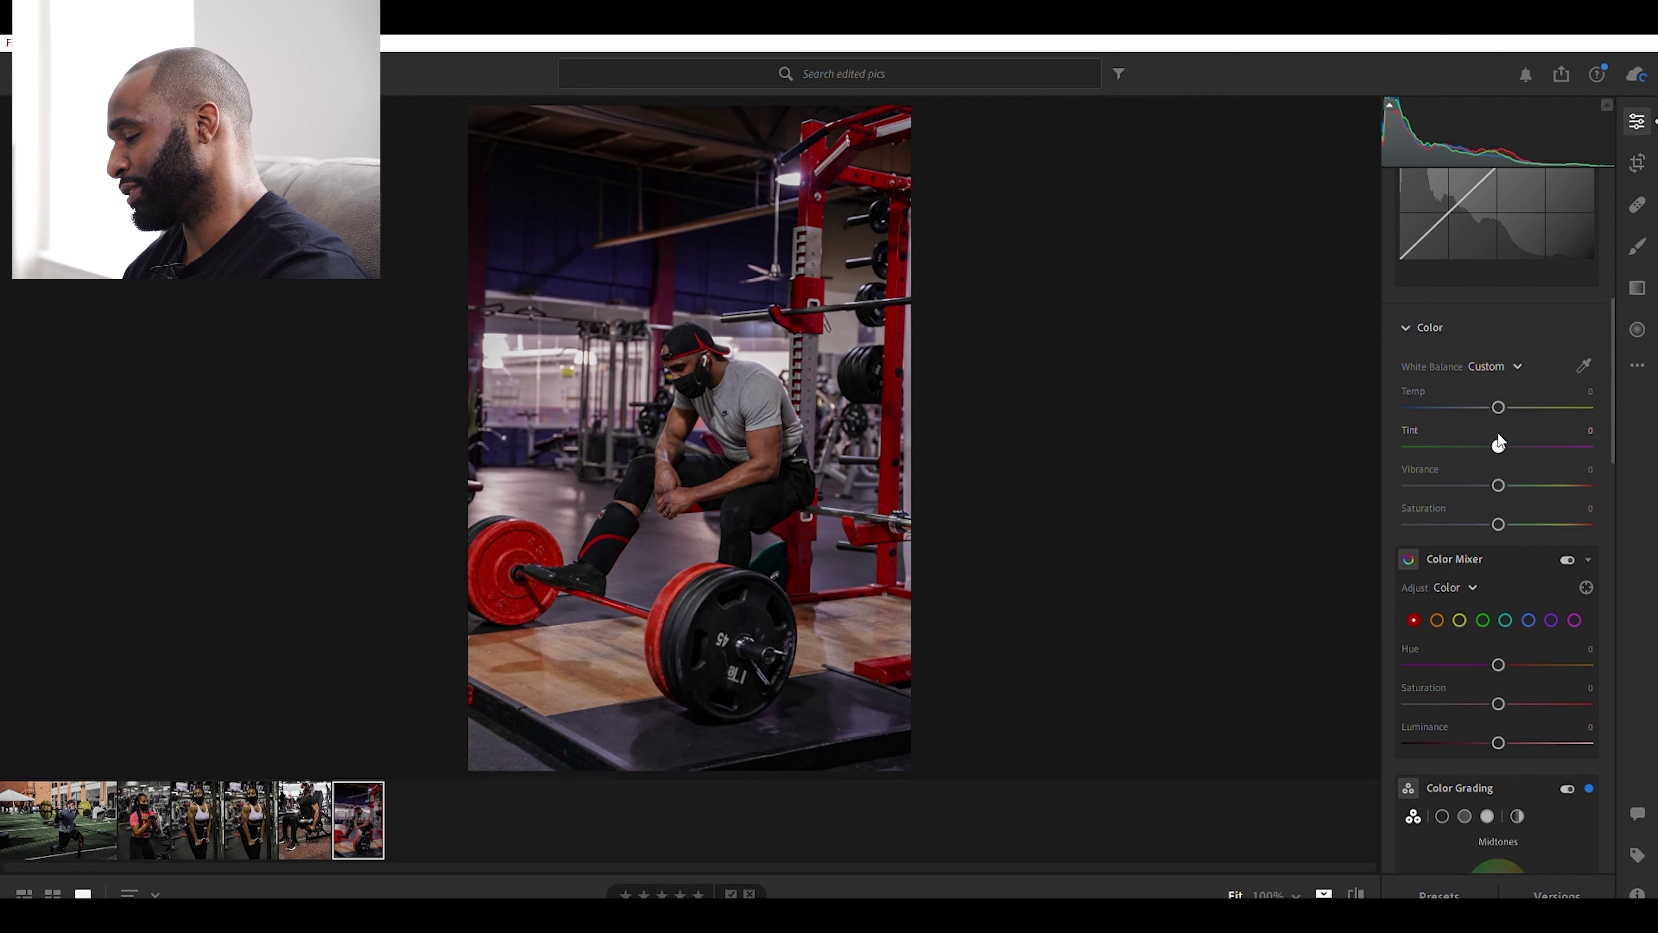
drag(1498, 444, 1552, 444)
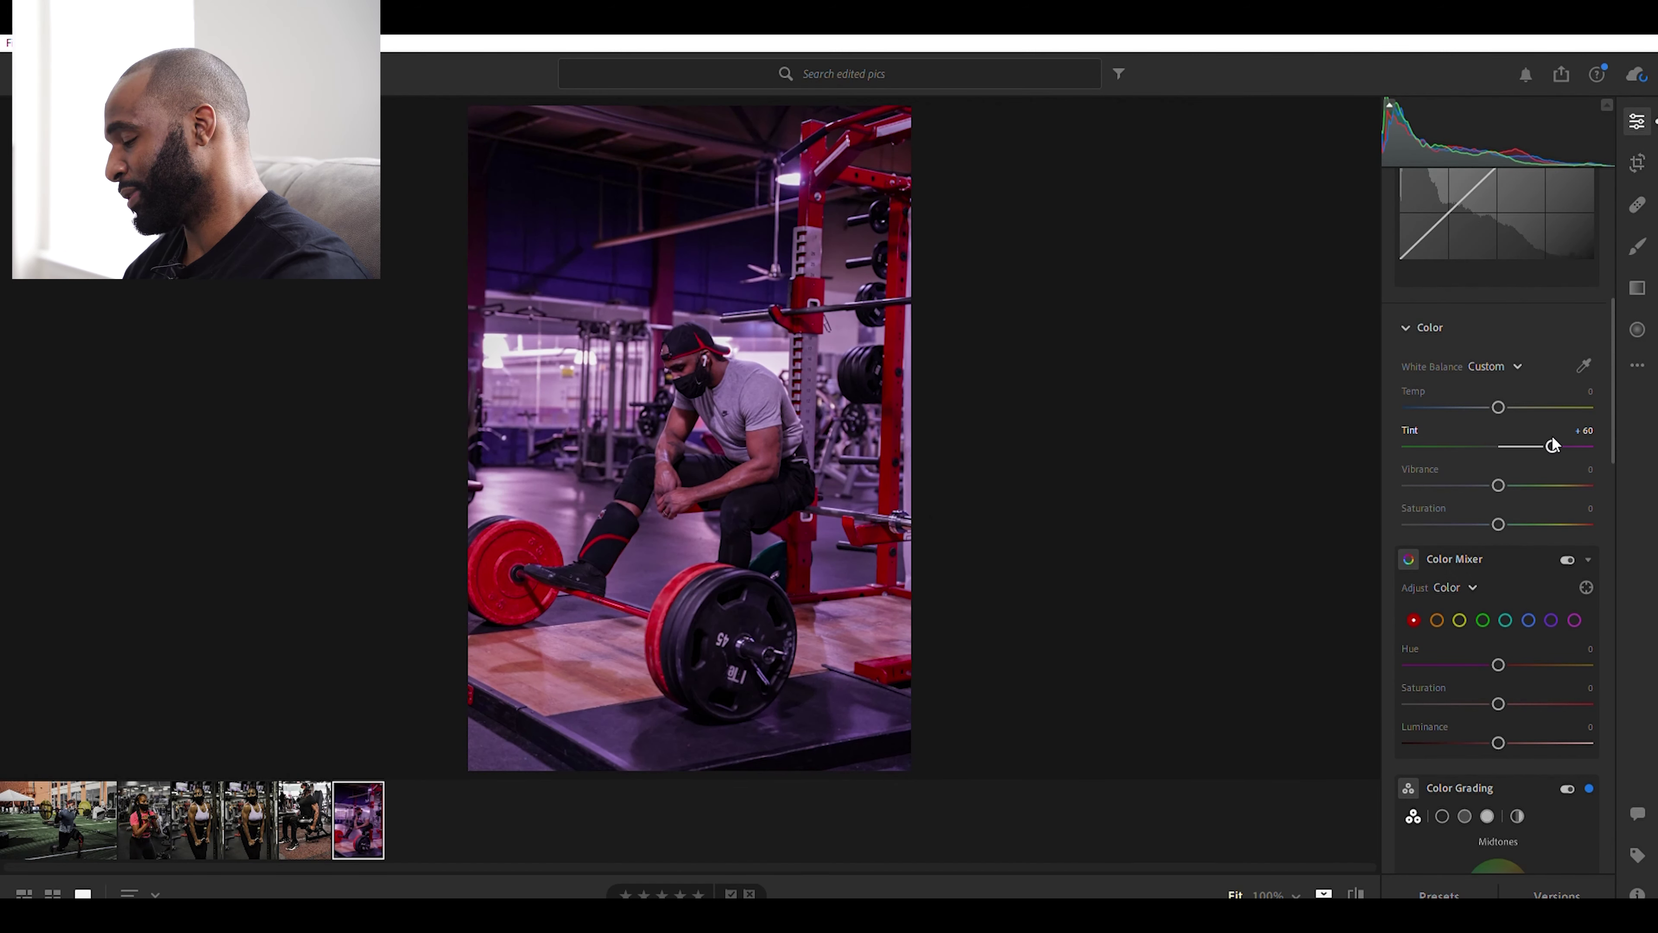
mouse_move(1551, 430)
mouse_down()
mouse_move(1479, 428)
mouse_move(1537, 447)
mouse_up()
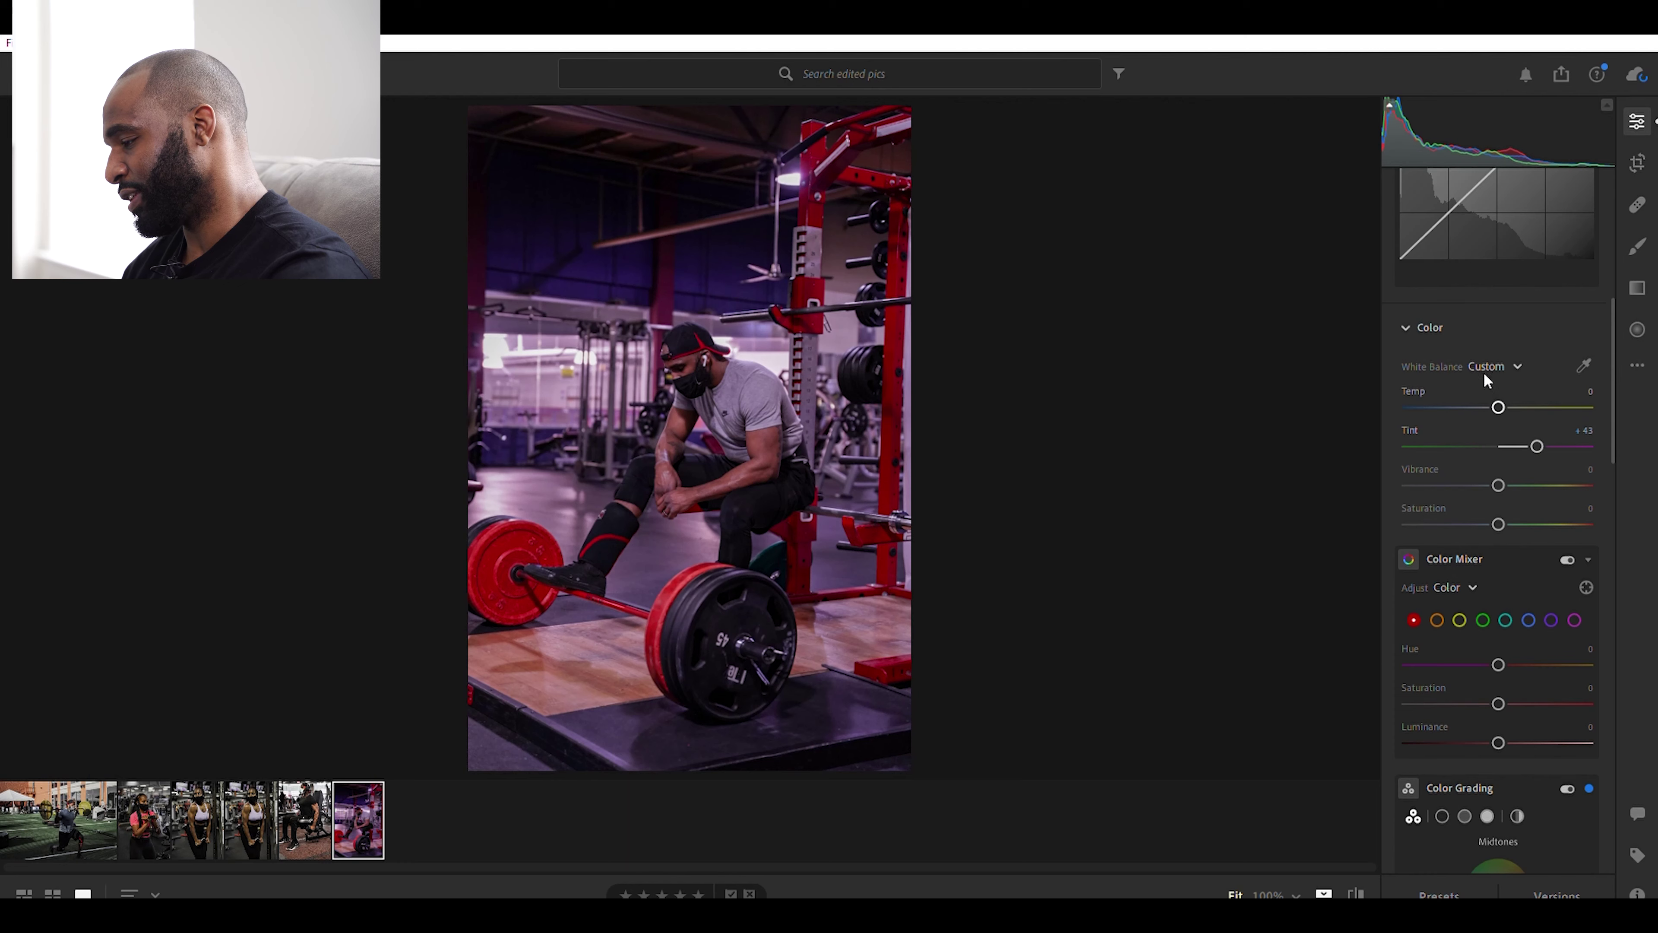
double_click(1533, 426)
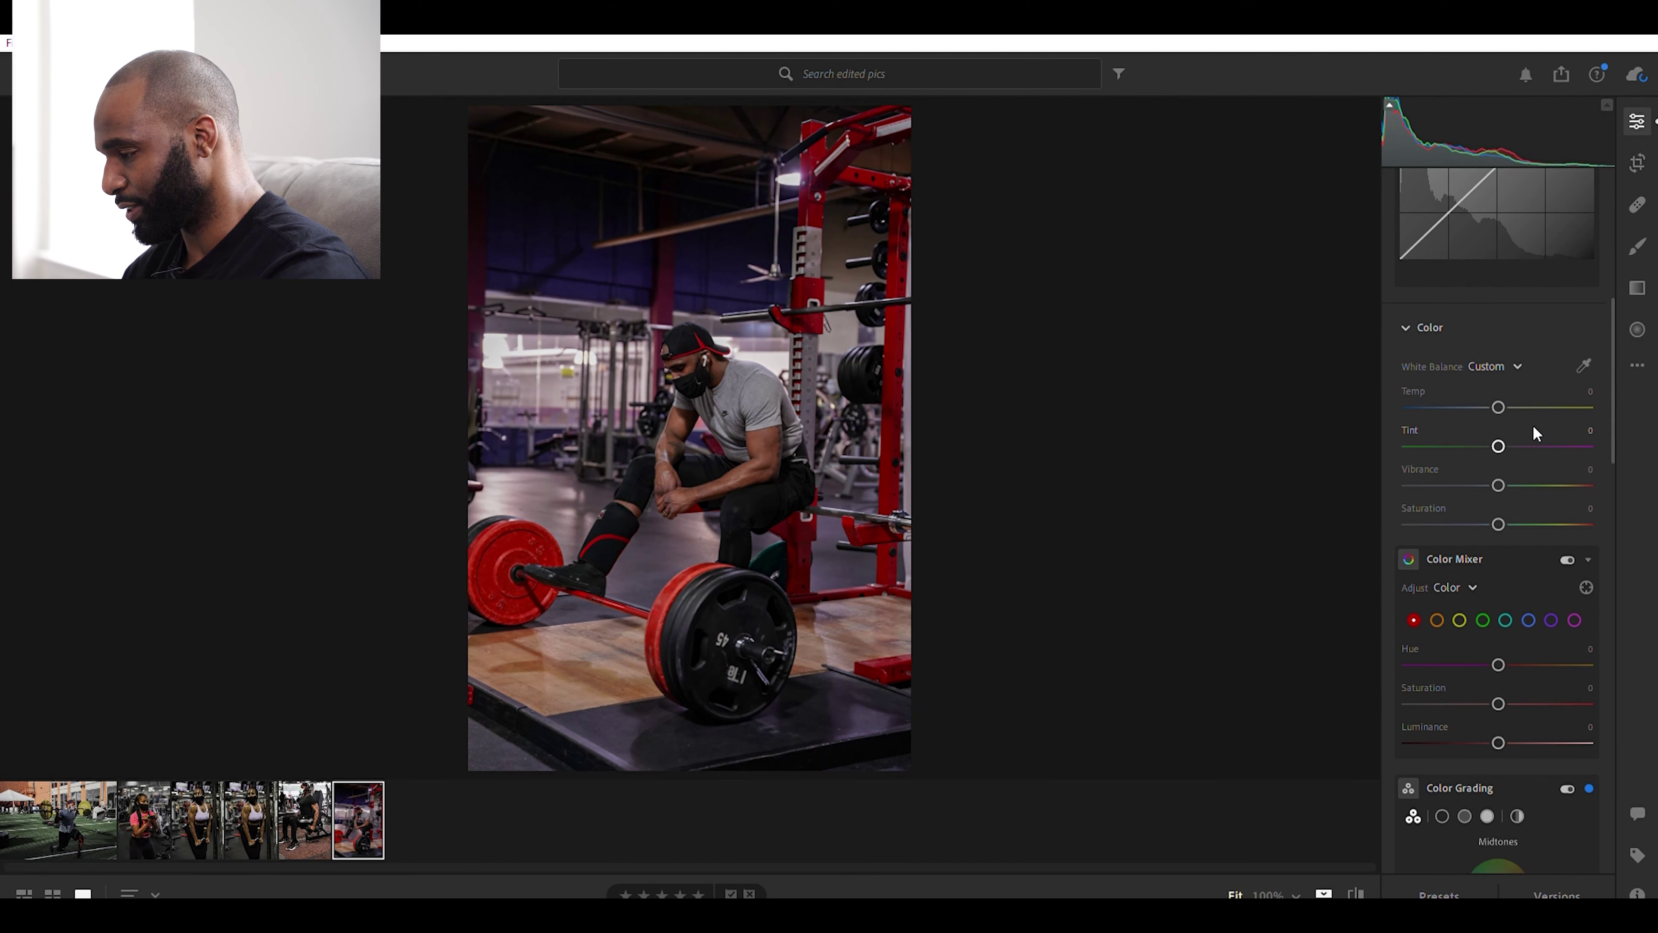
Set the photo's Vibrance to +20.
click(1499, 470)
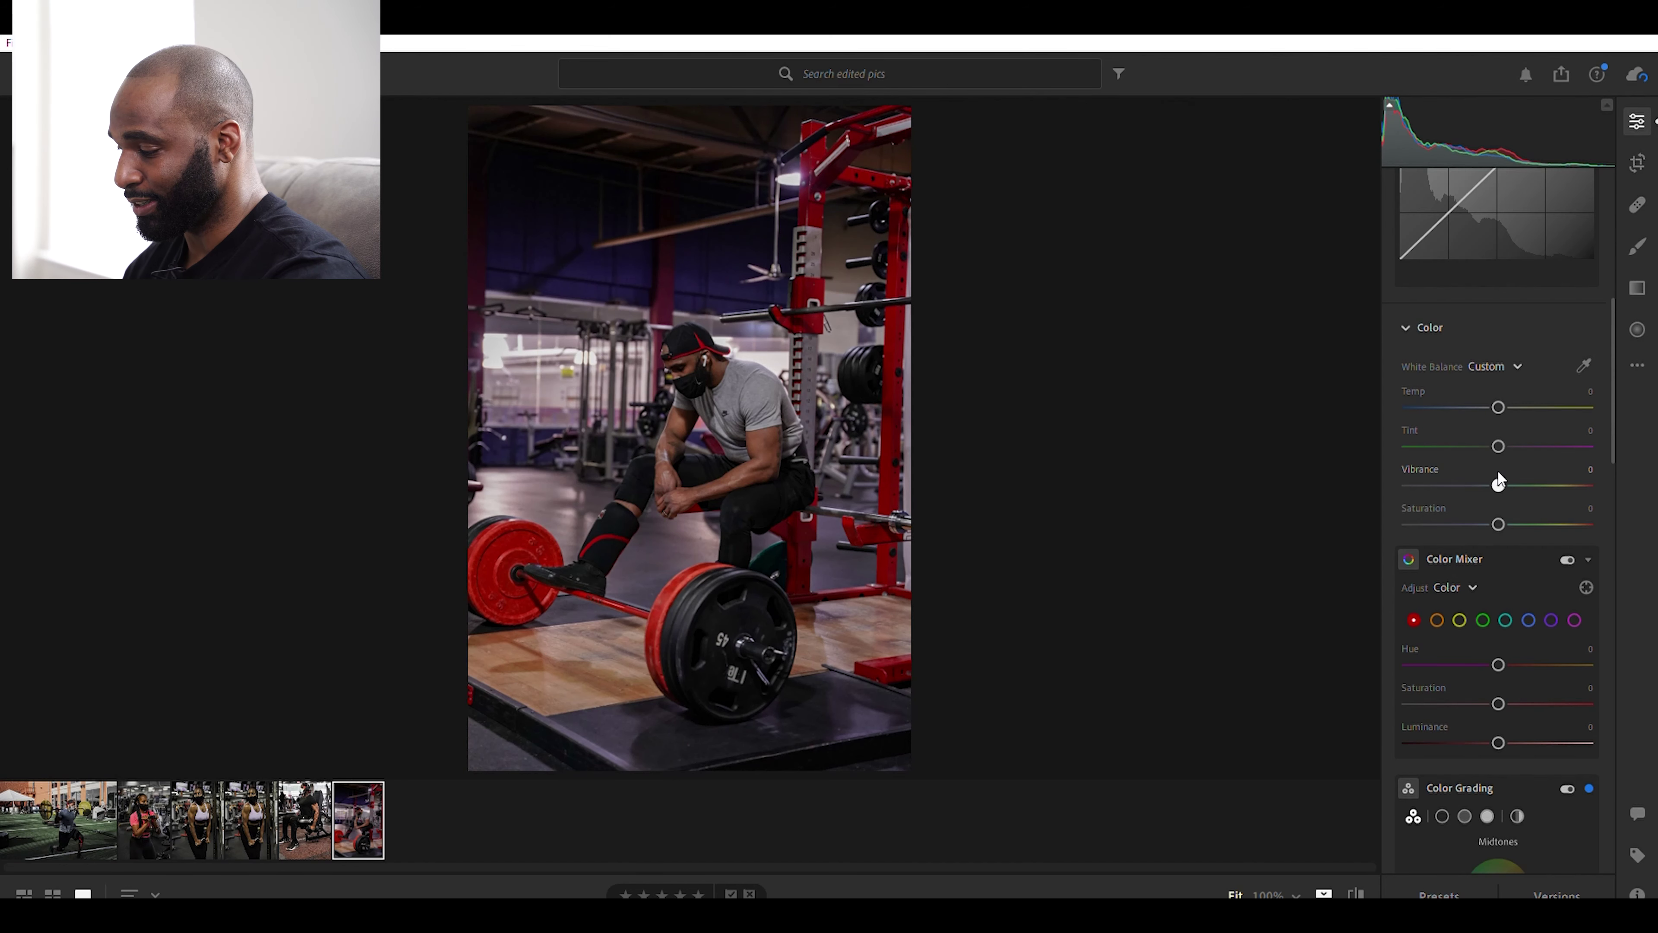
drag(1498, 475, 1514, 482)
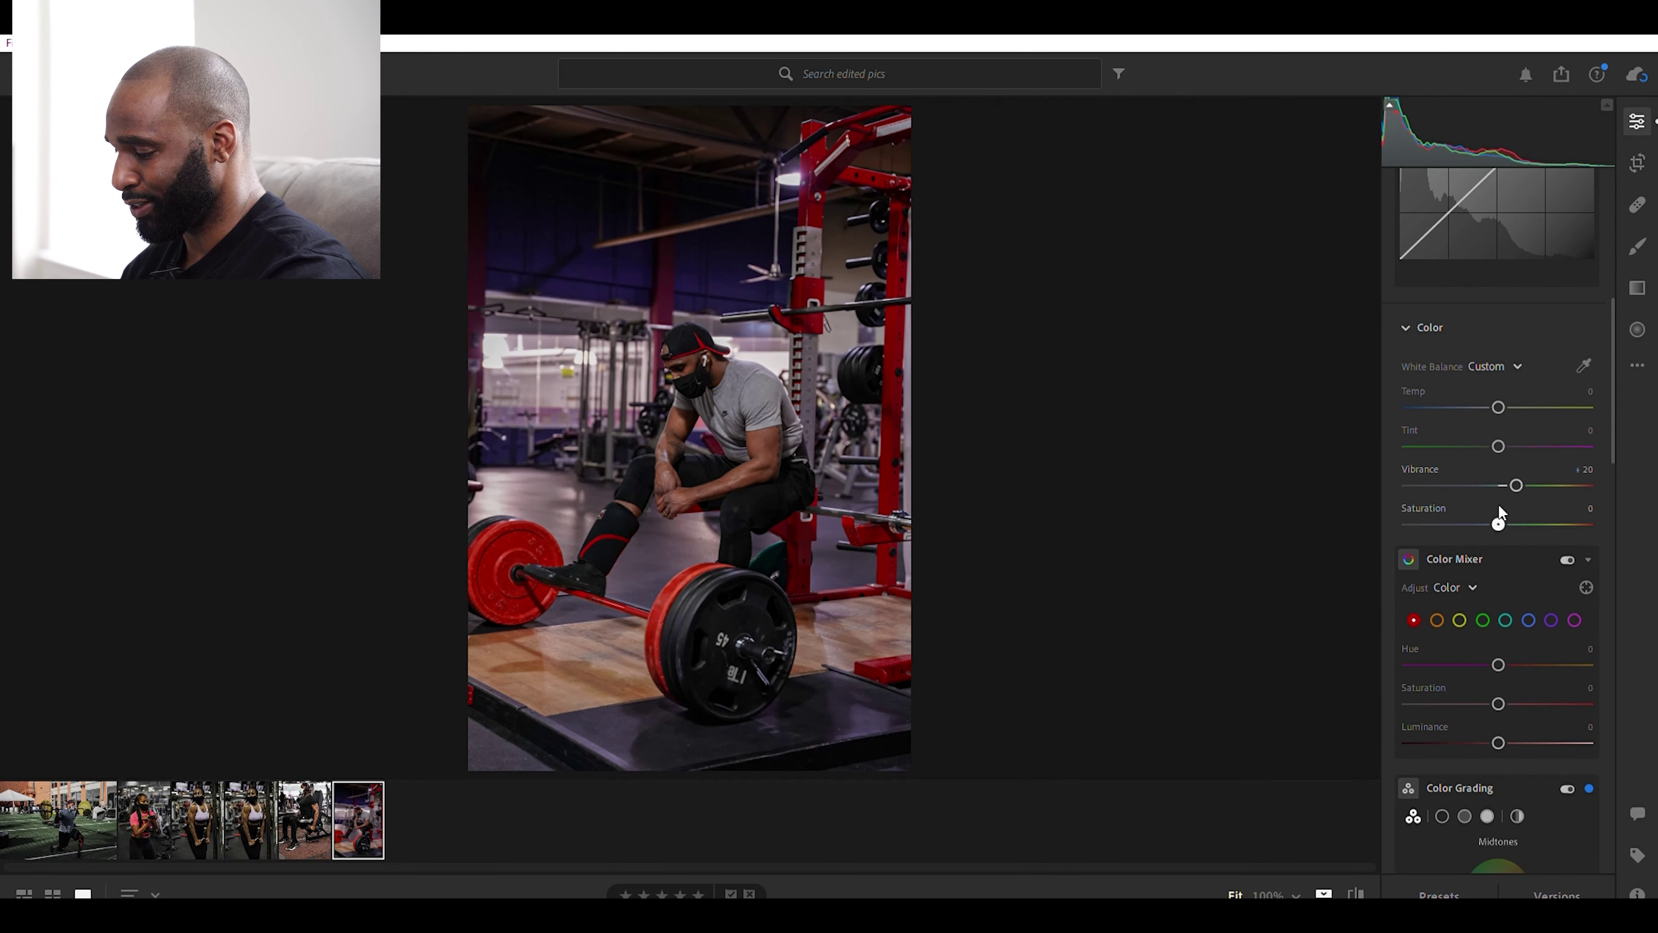
Try the overall Saturation at +65 and at −100, resetting it to 0 after each extreme.
drag(1499, 507, 1576, 495)
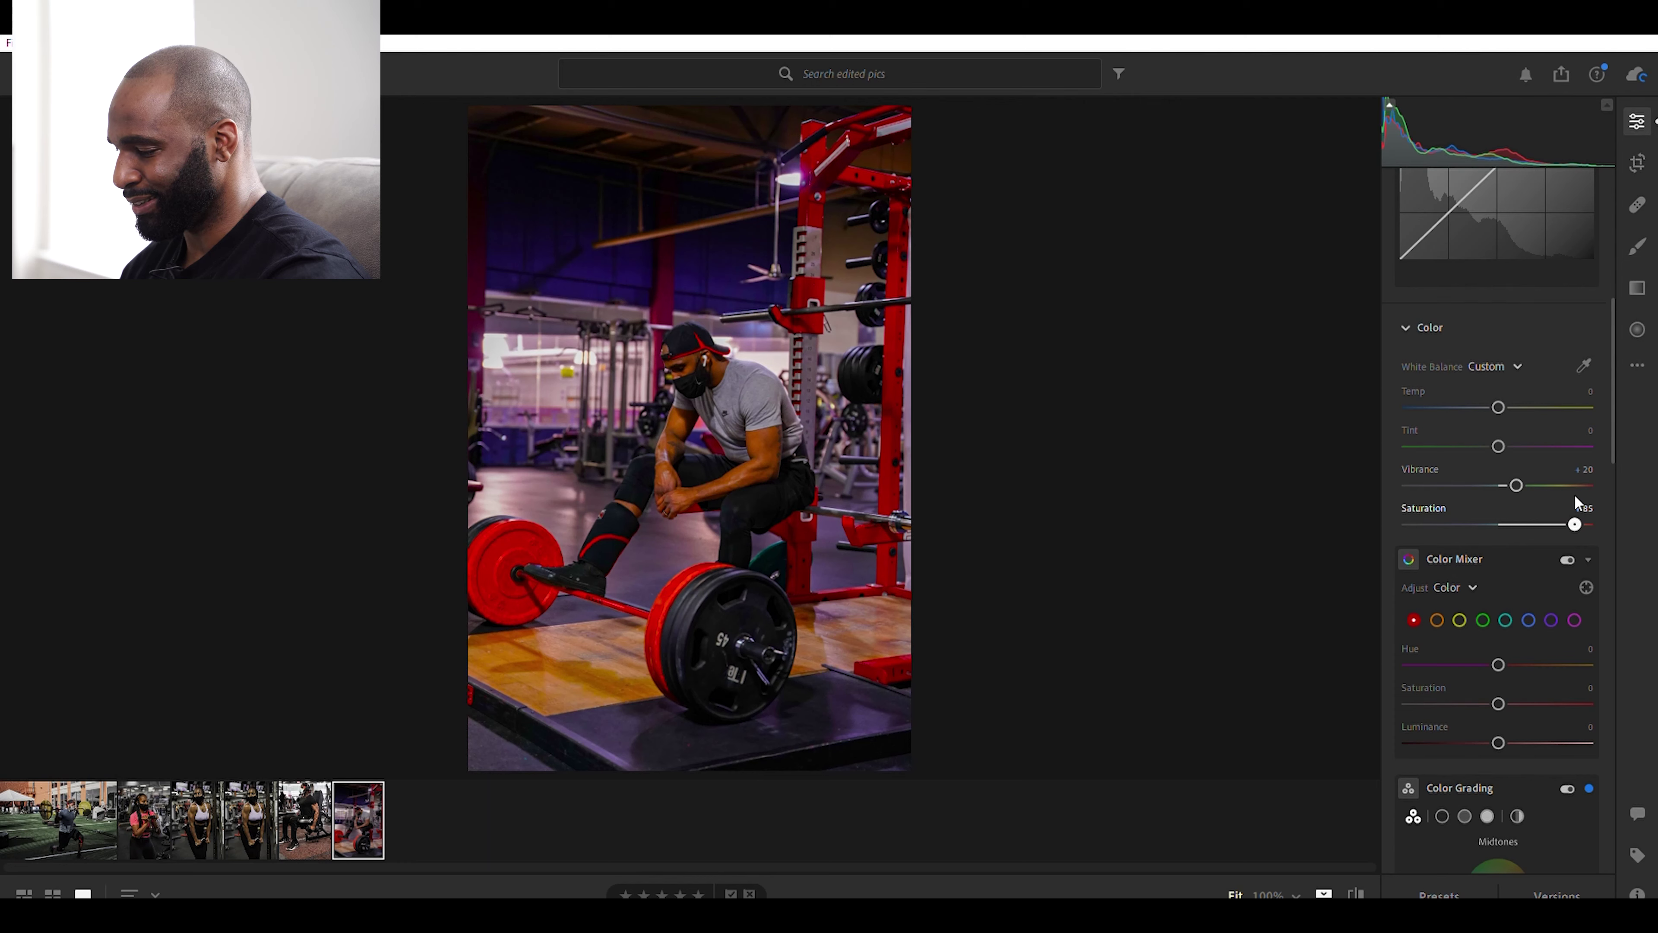
drag(1574, 496, 1557, 501)
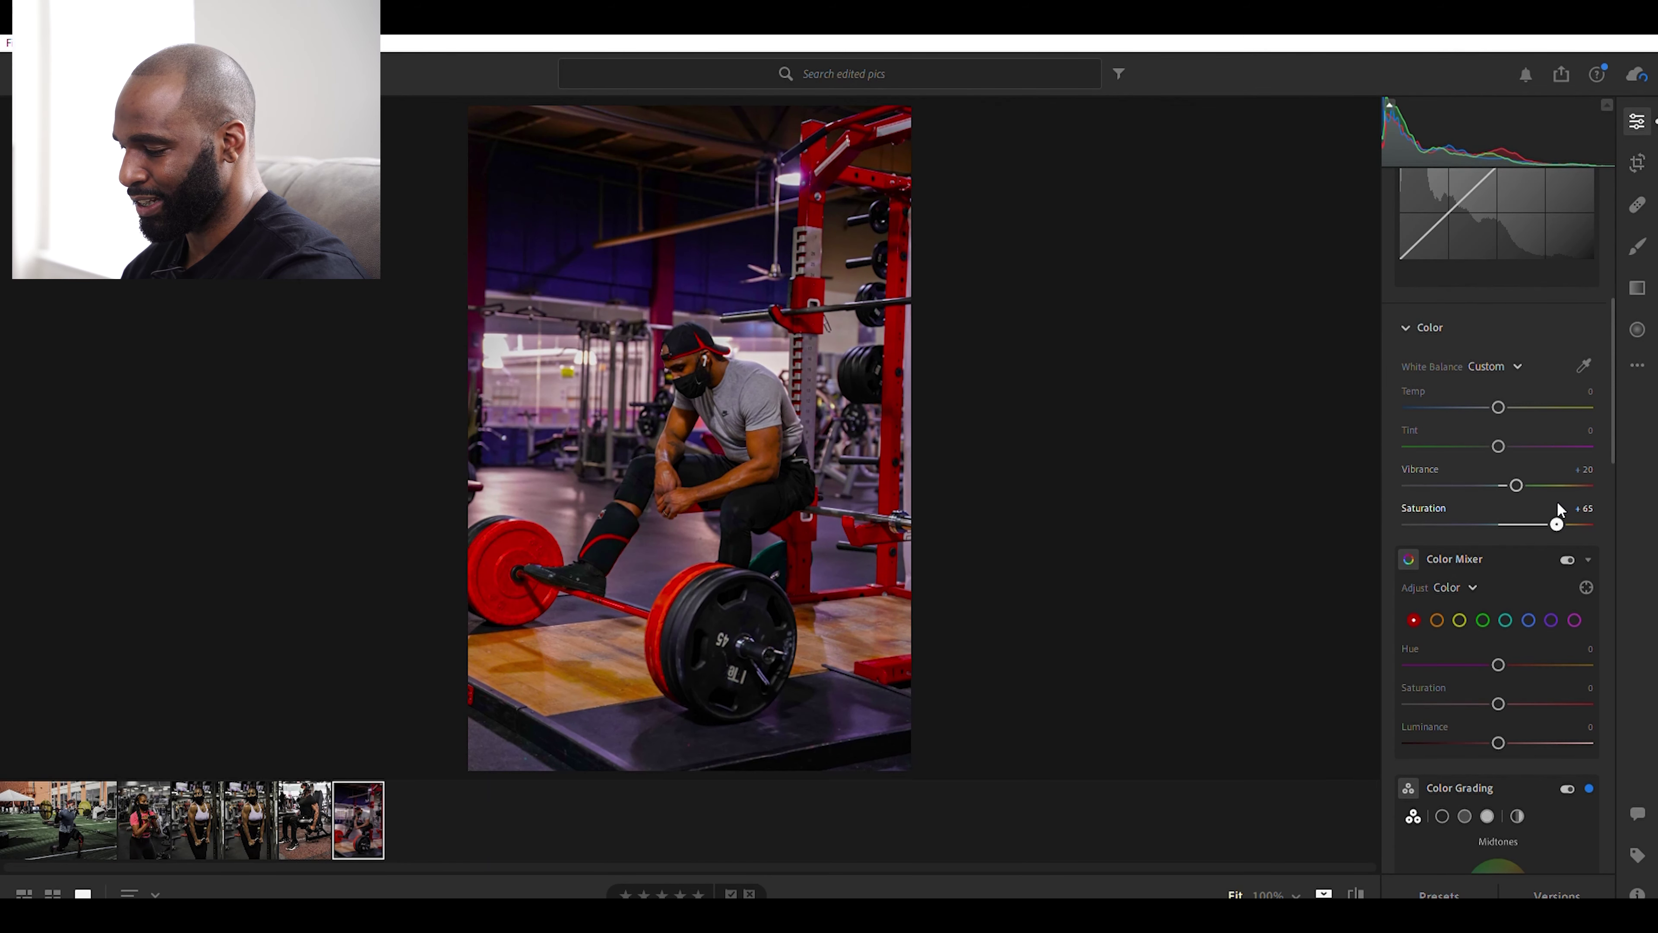
drag(1558, 503, 1581, 503)
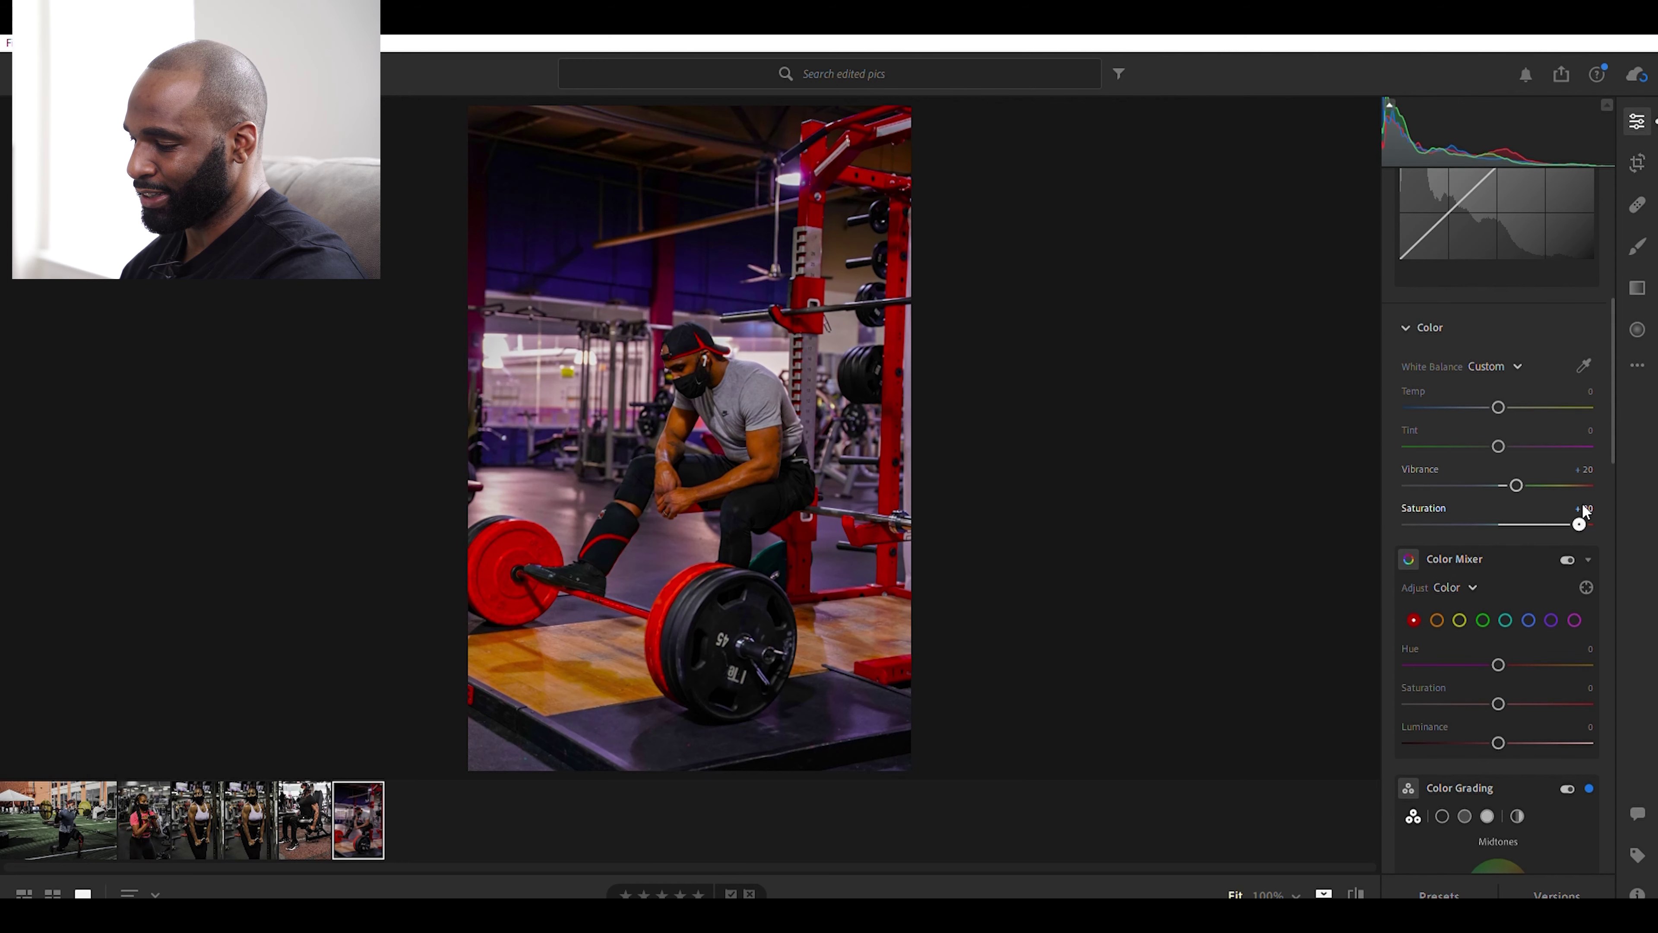
double_click(1507, 508)
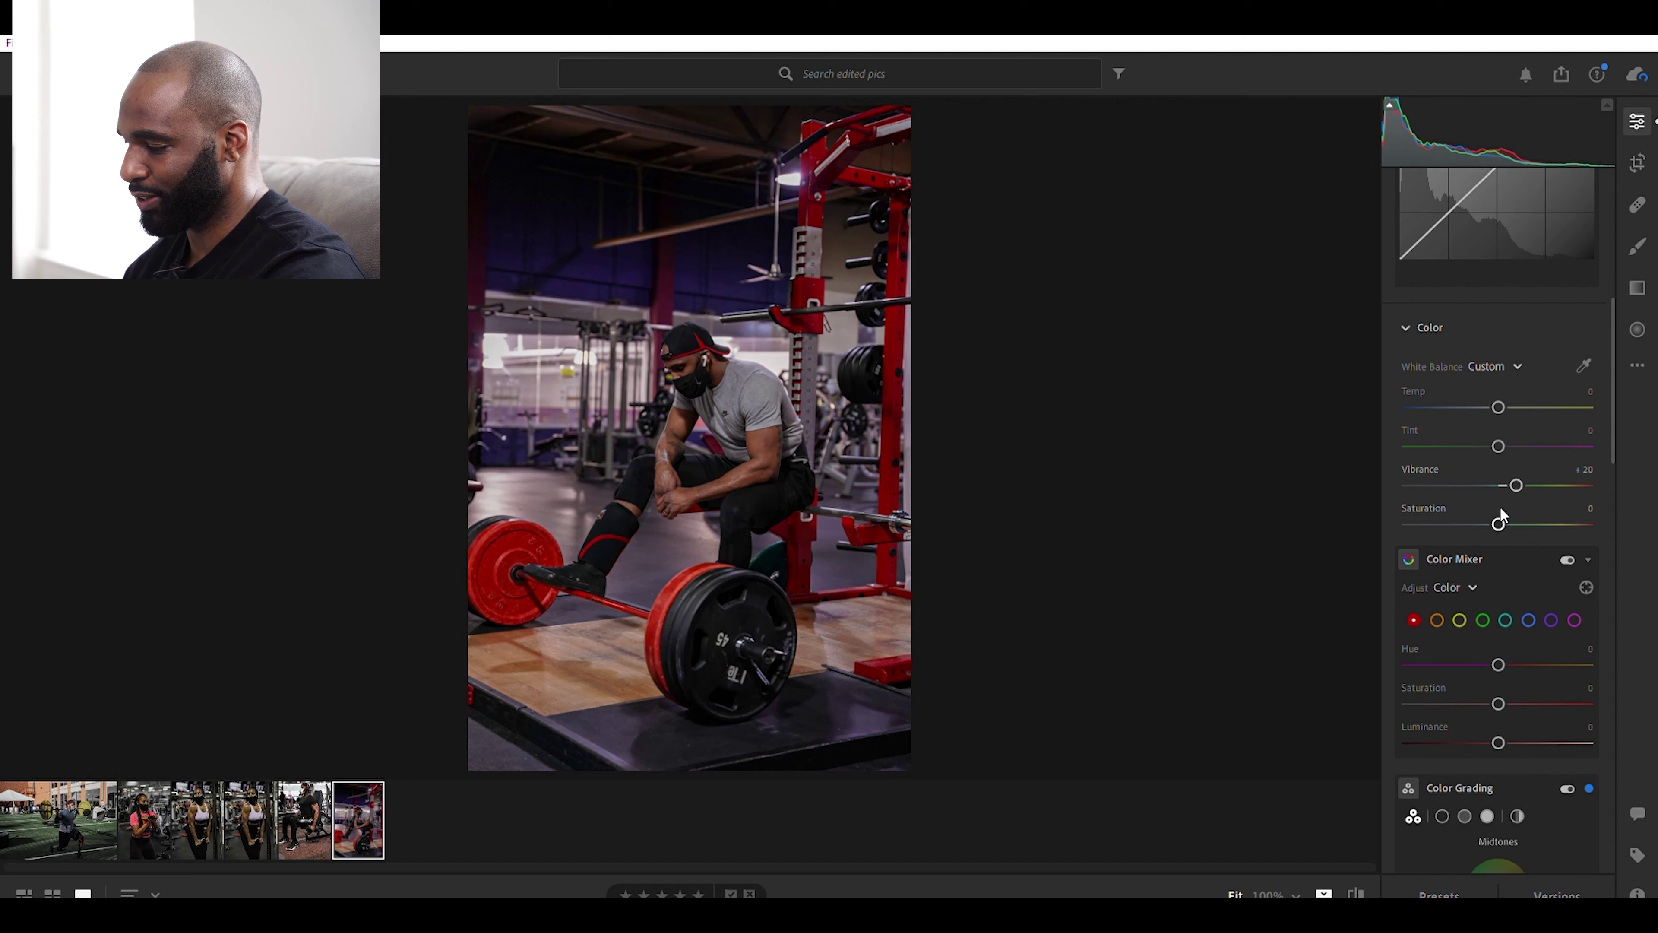
drag(1499, 522, 1345, 505)
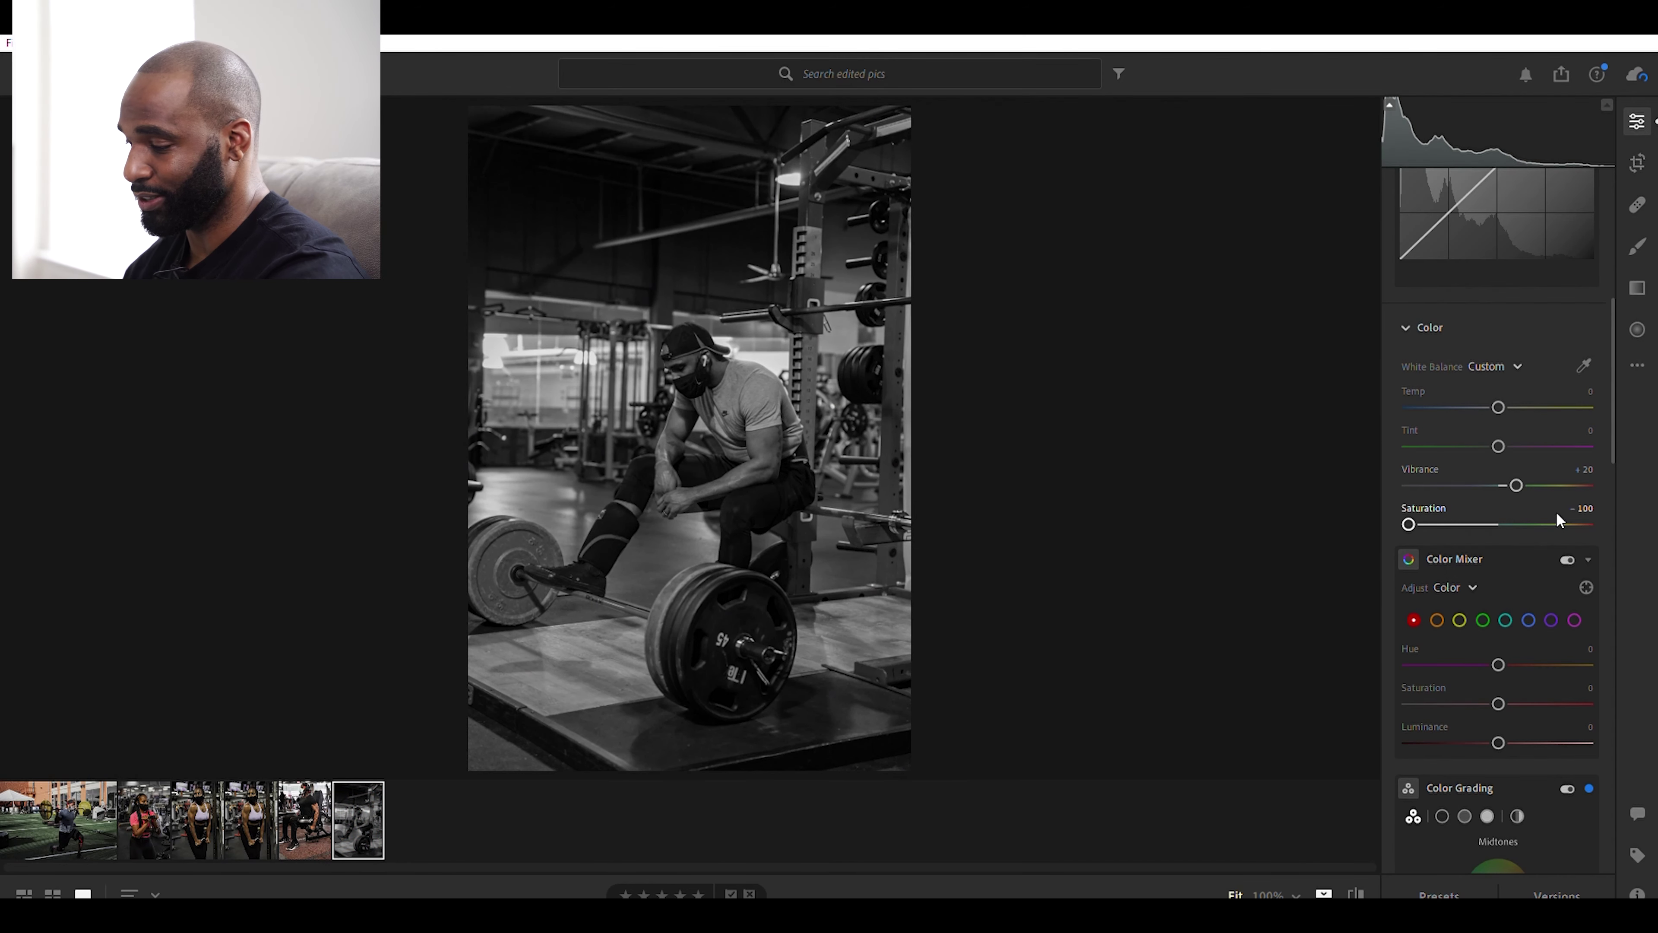
double_click(1415, 507)
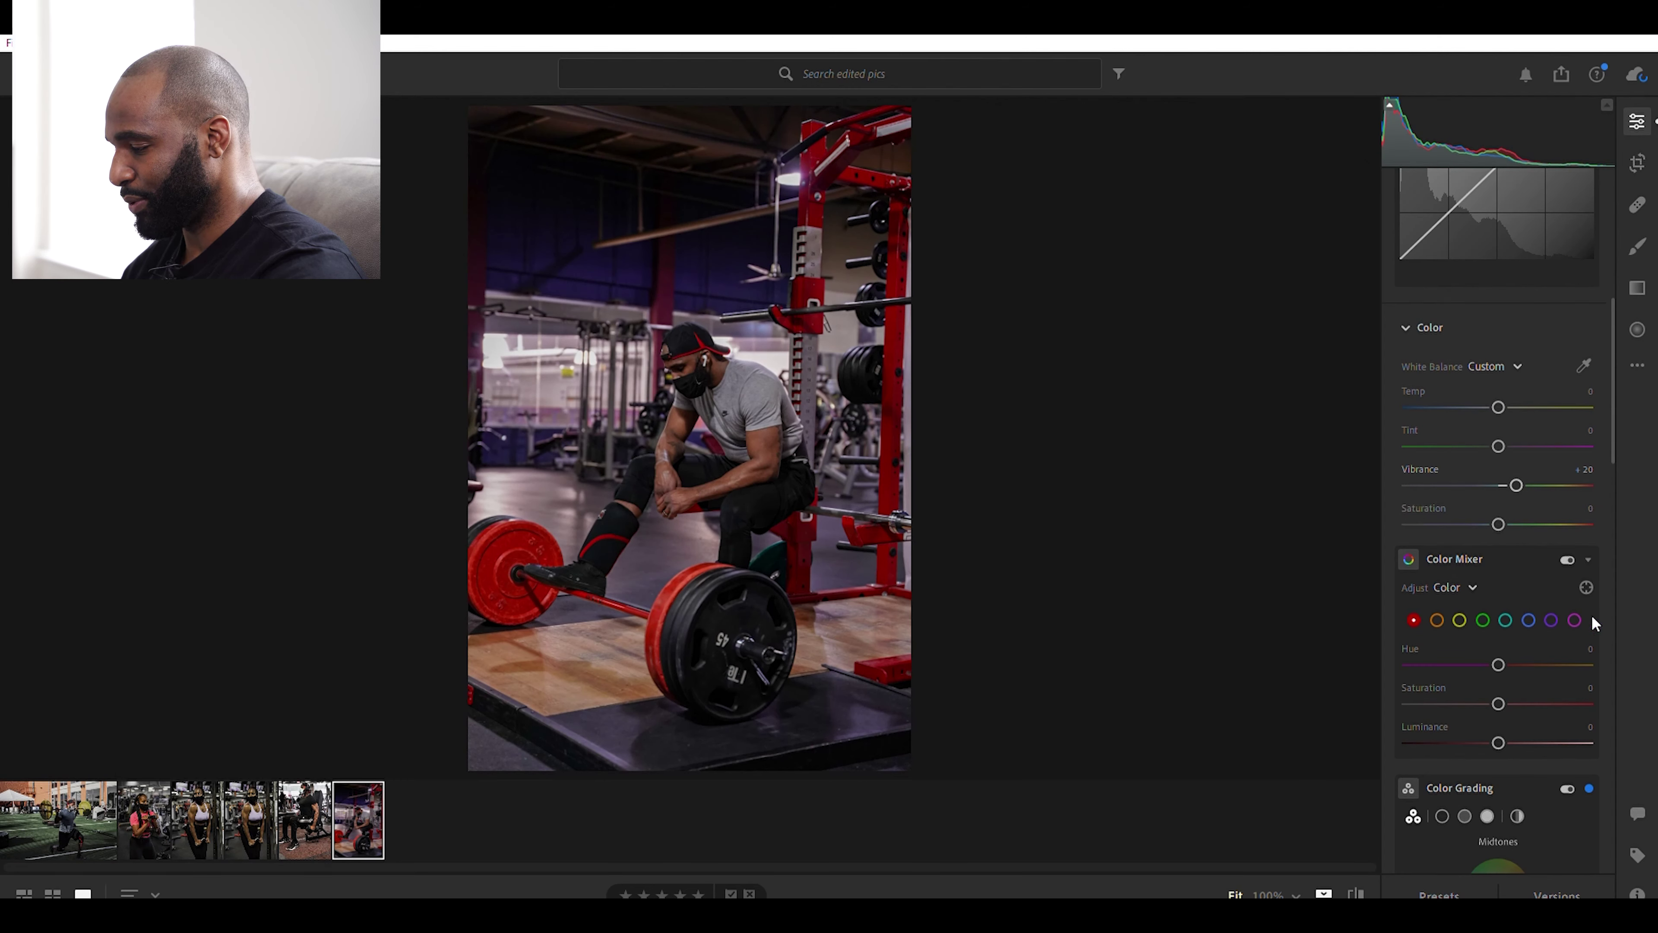
Try the blue Hue at −100 in the Color Mixer and reset it to 0.
scroll(1579, 656, down, 4)
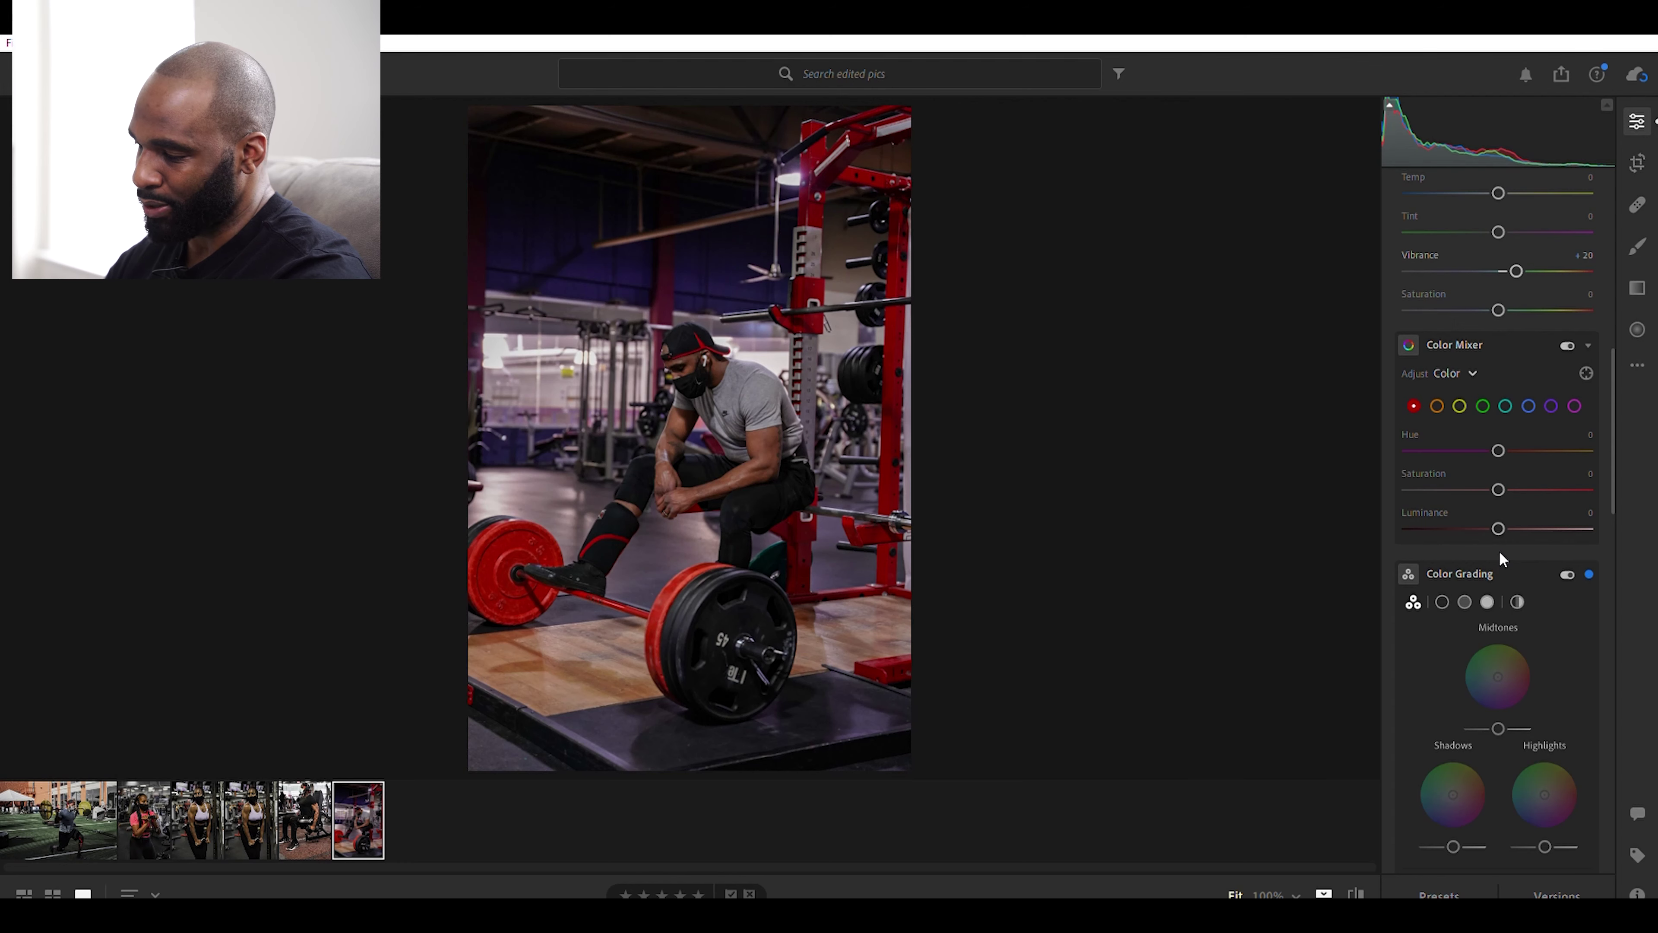
click(1607, 513)
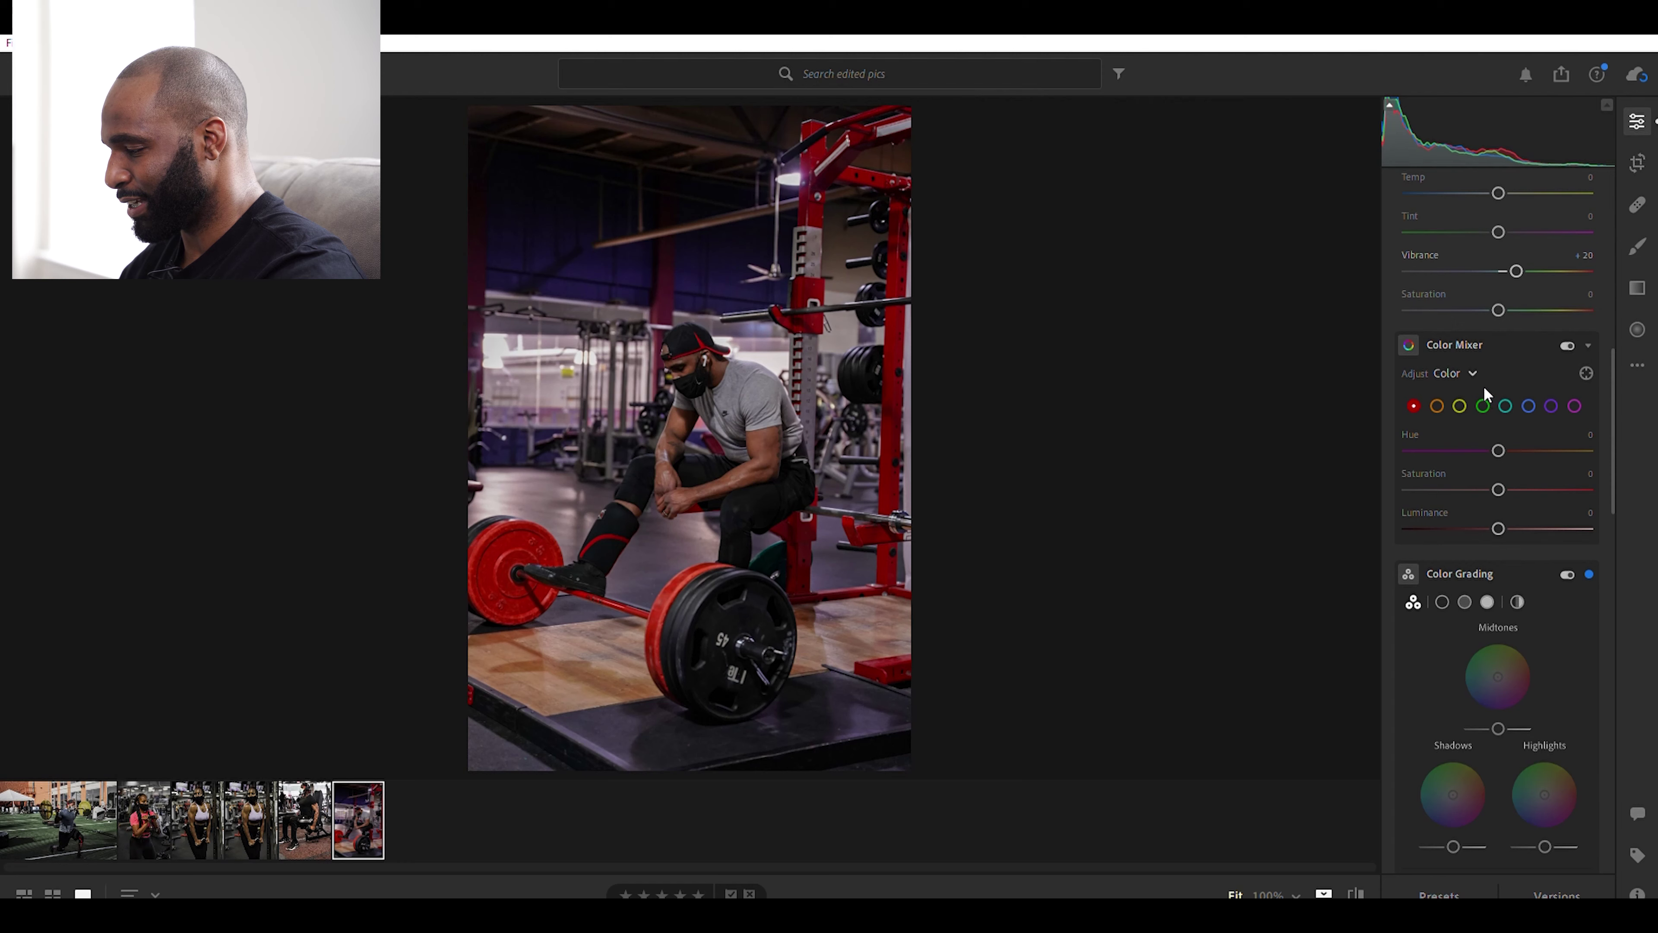
click(1482, 406)
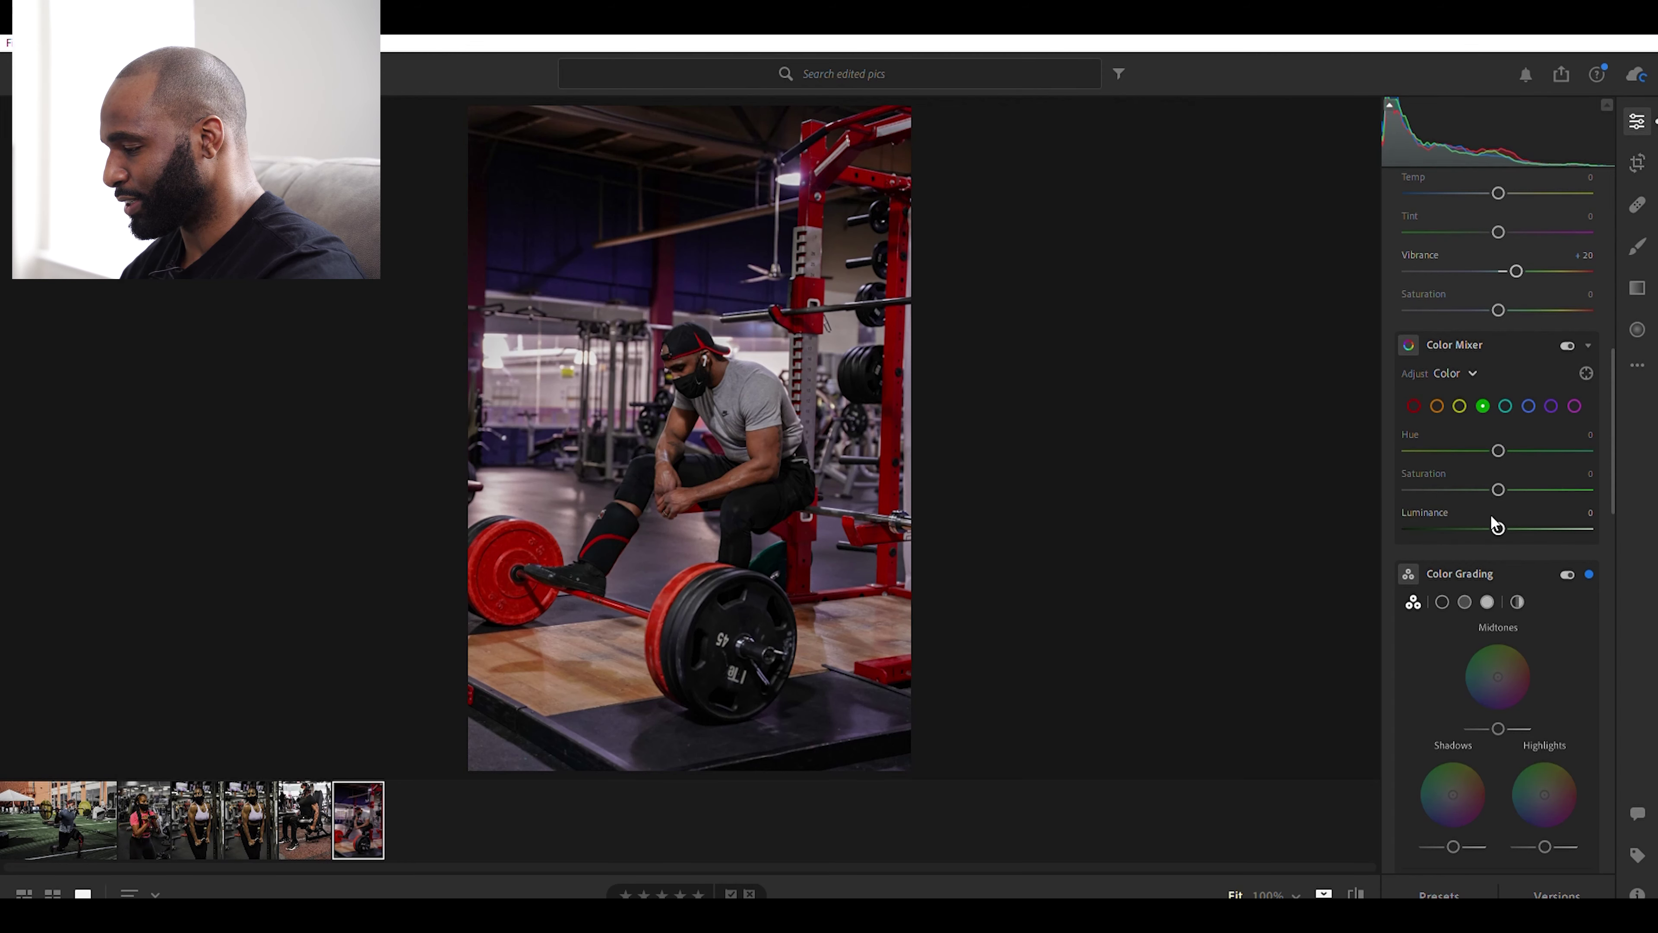
click(1528, 388)
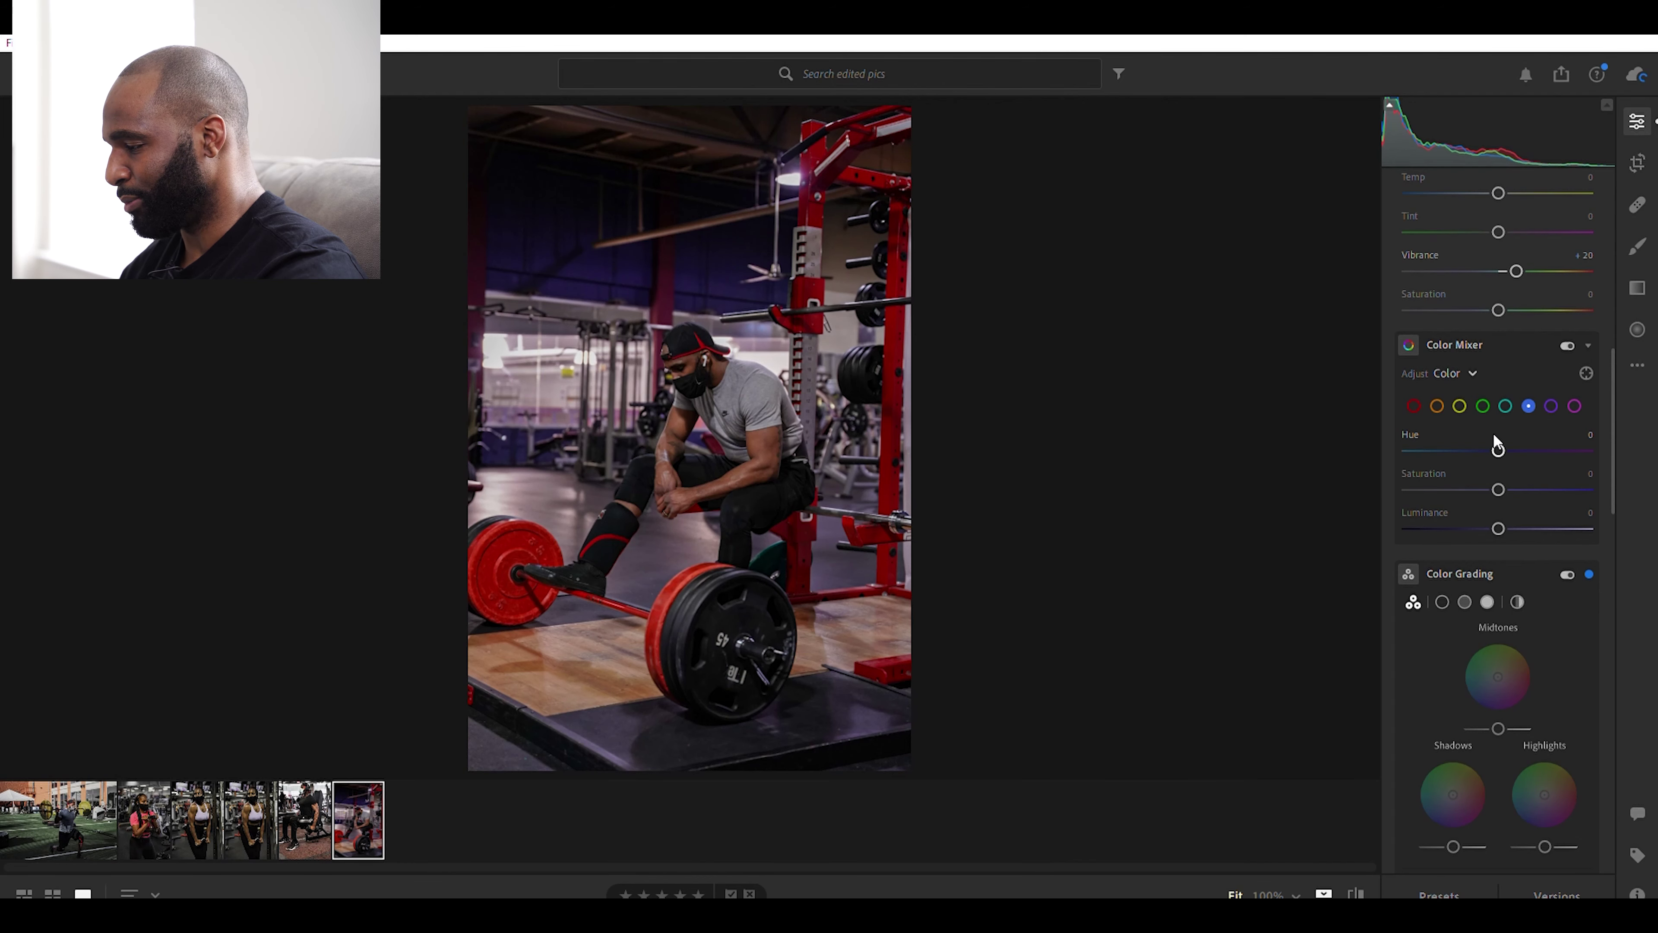
drag(1494, 436, 1366, 432)
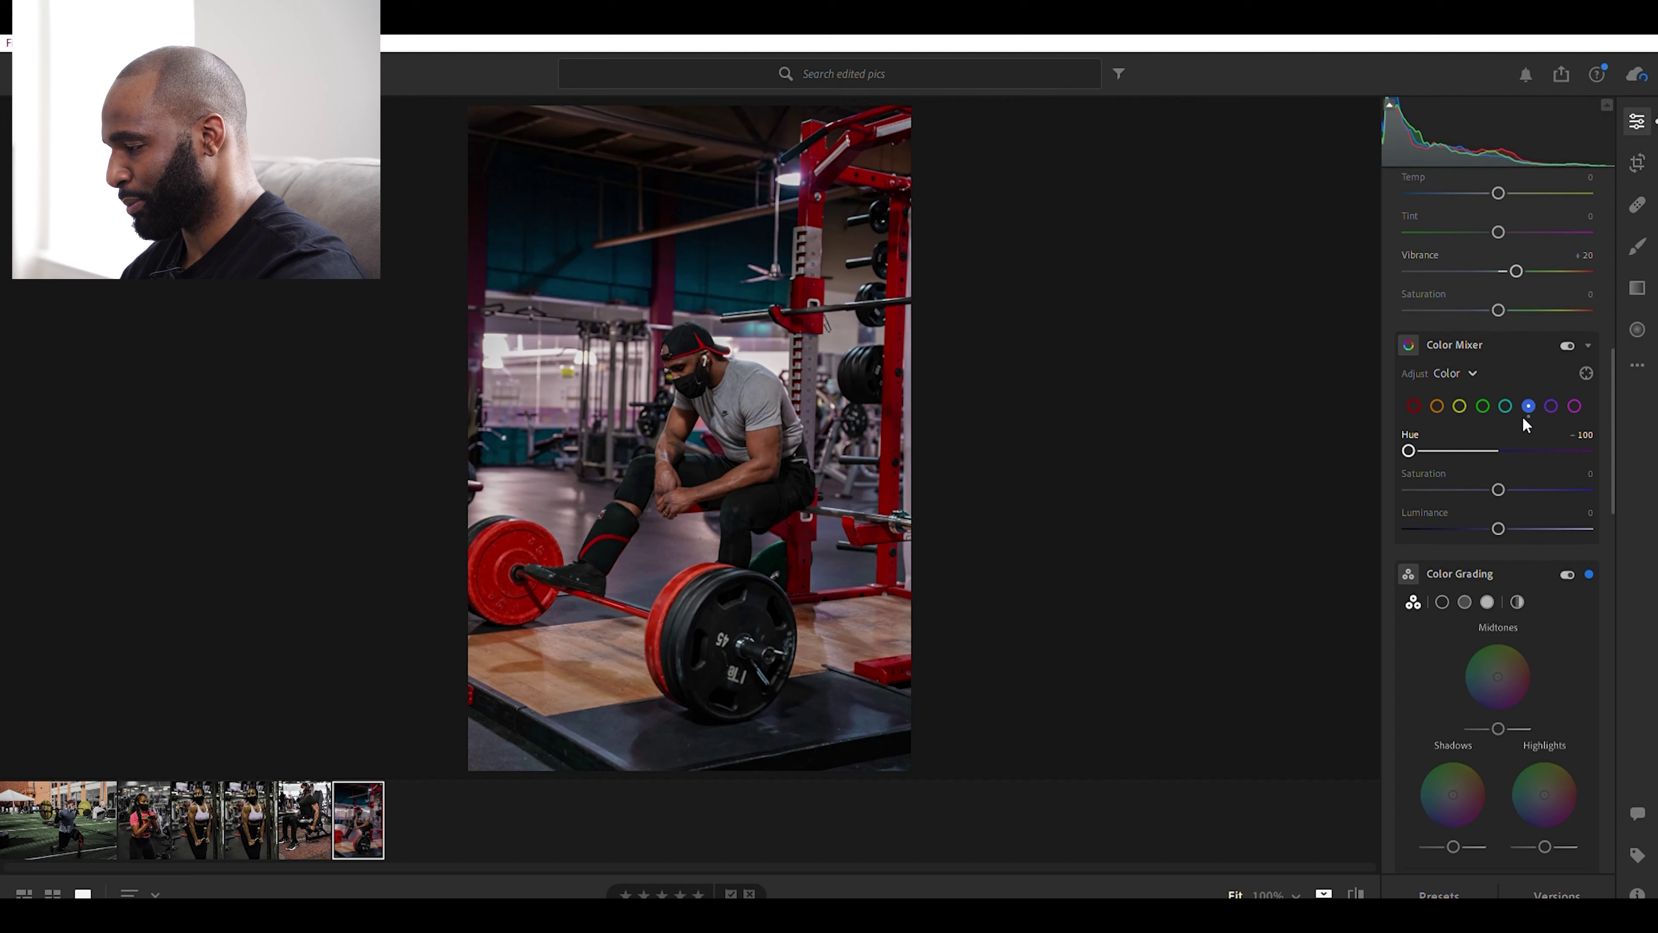
double_click(1416, 435)
key(ctrl+z)
double_click(1429, 433)
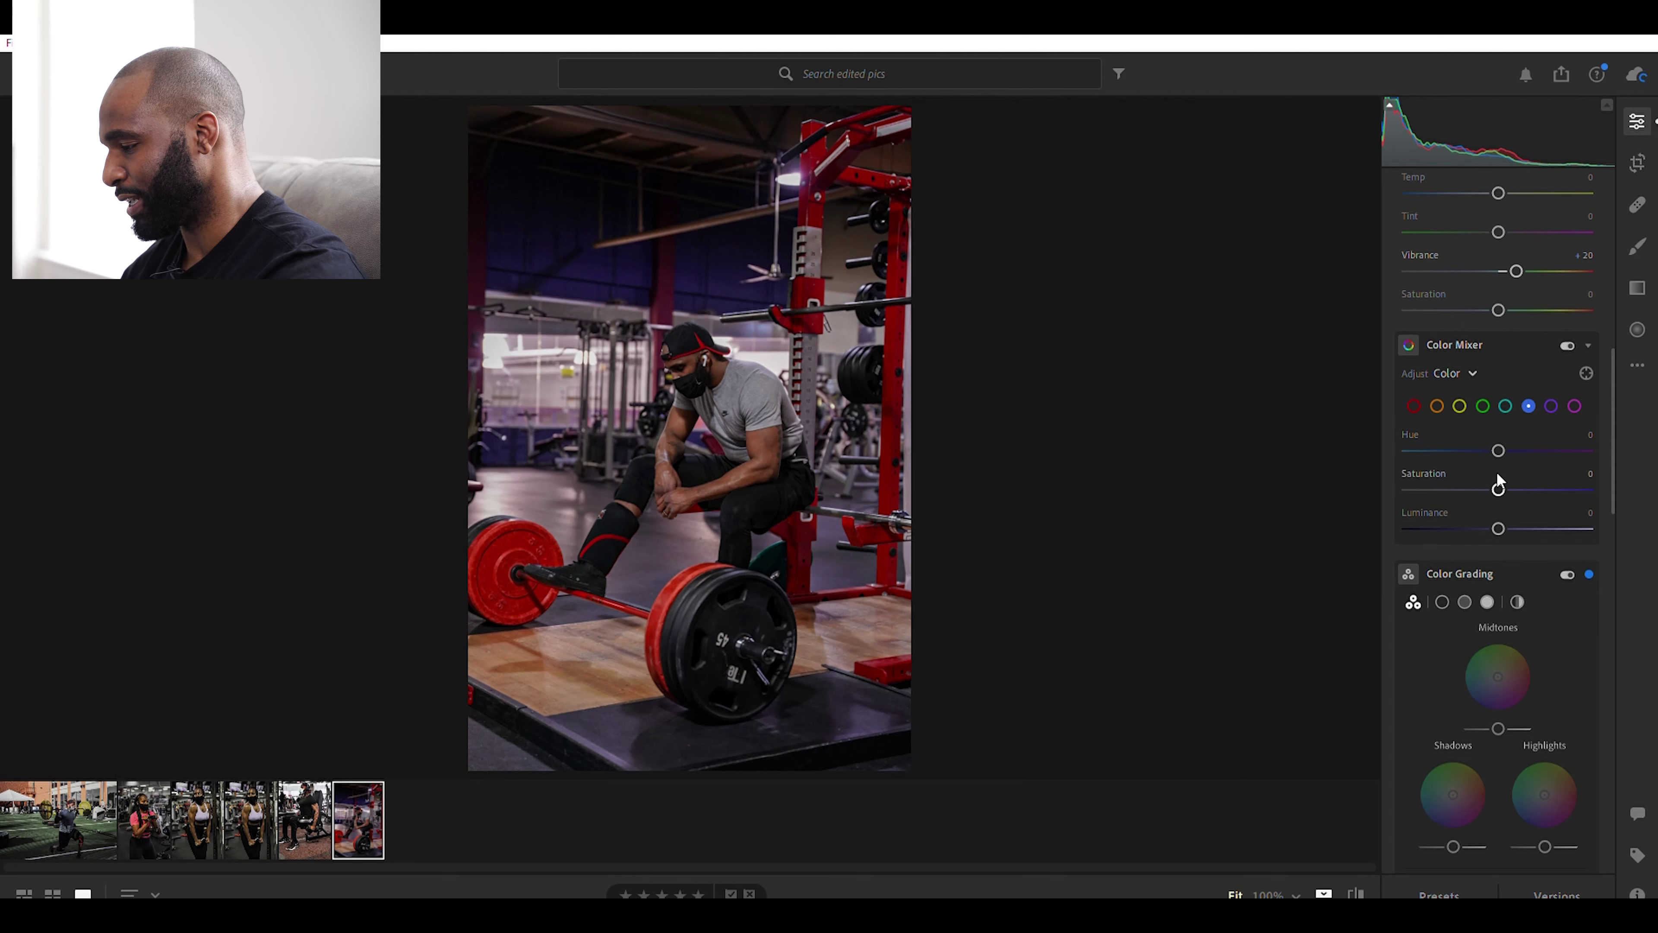
Try the blue Saturation at +100 and the blue Luminance at +18 and −100, resetting each to 0.
drag(1497, 487, 1634, 497)
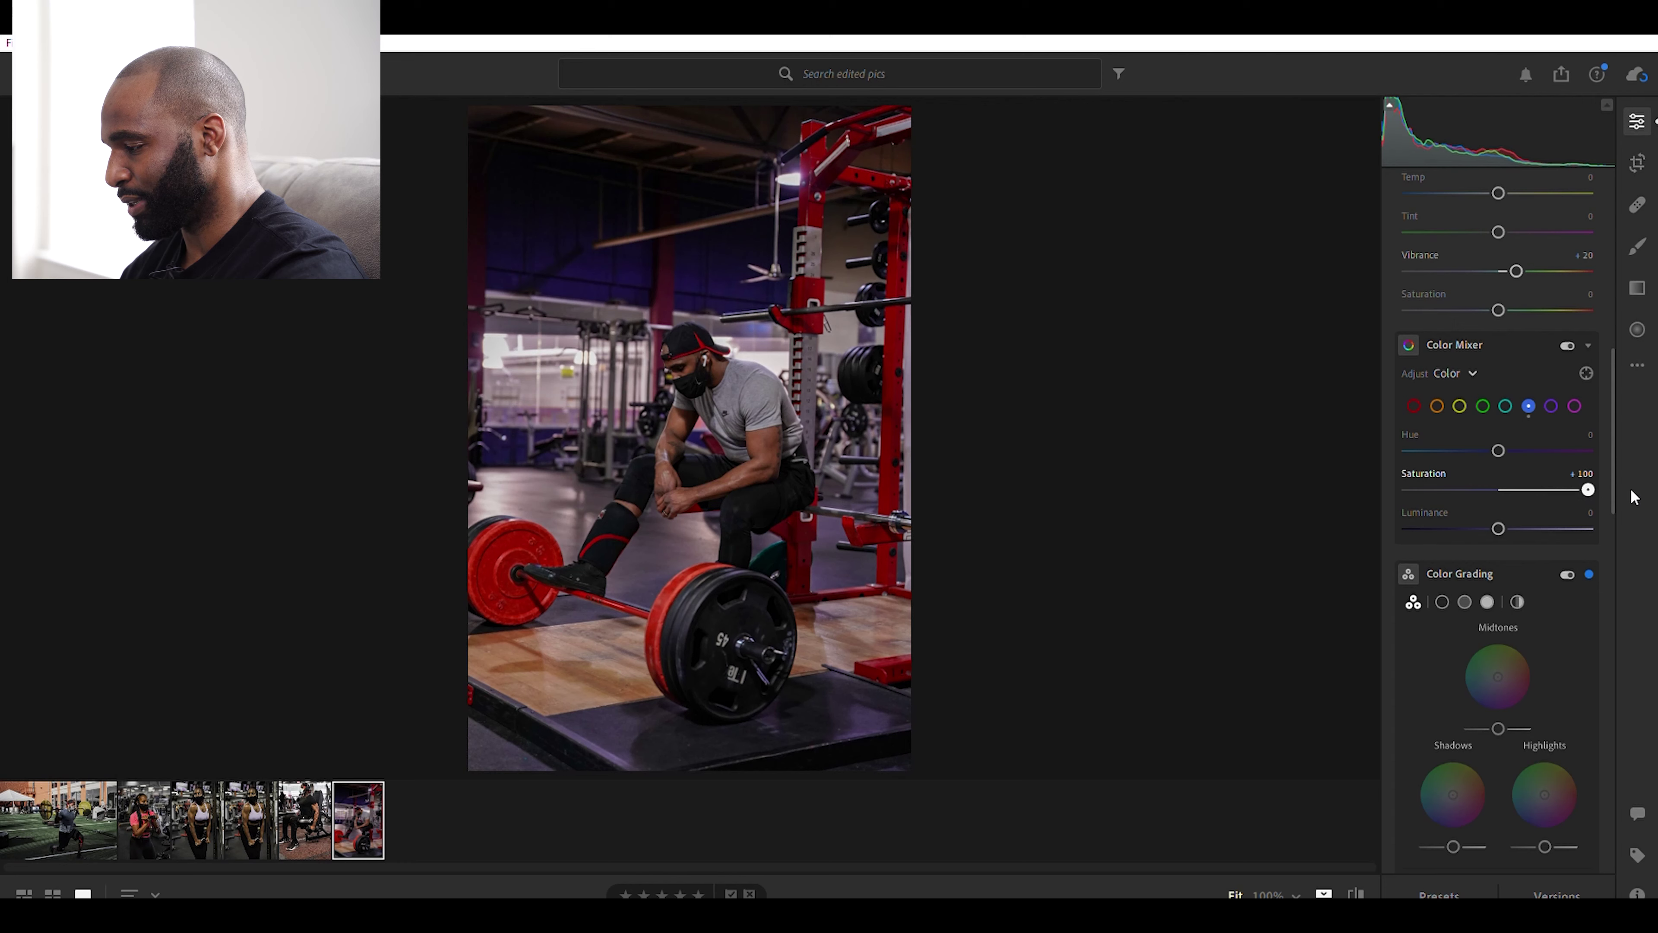
double_click(1587, 489)
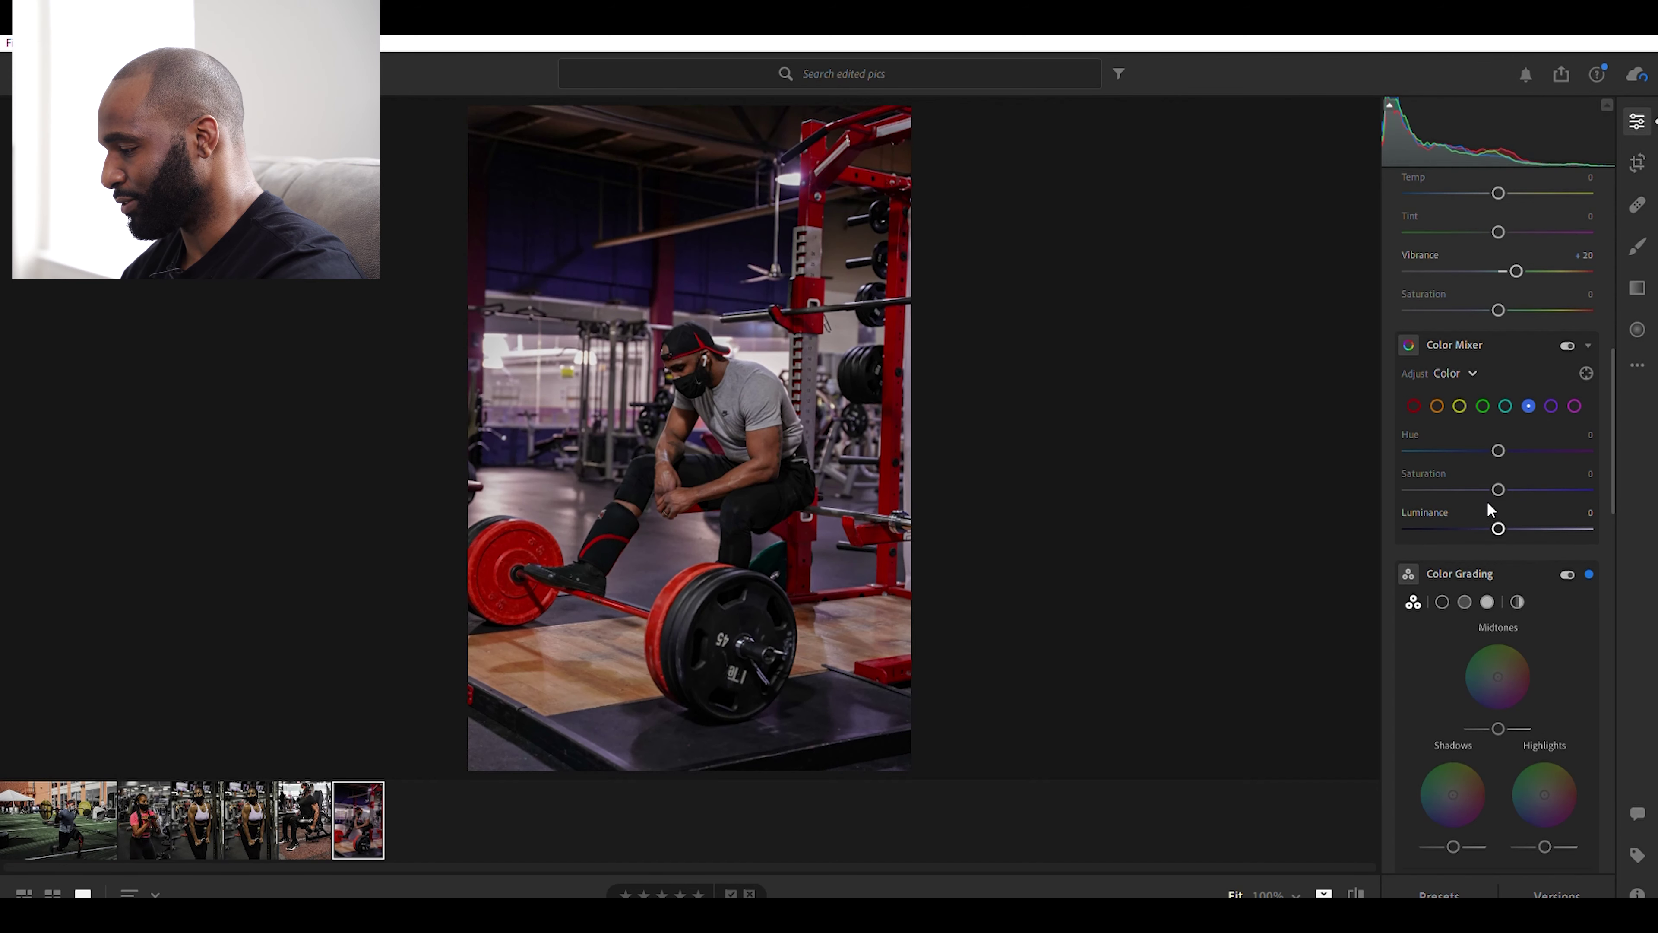
drag(1496, 512, 1609, 528)
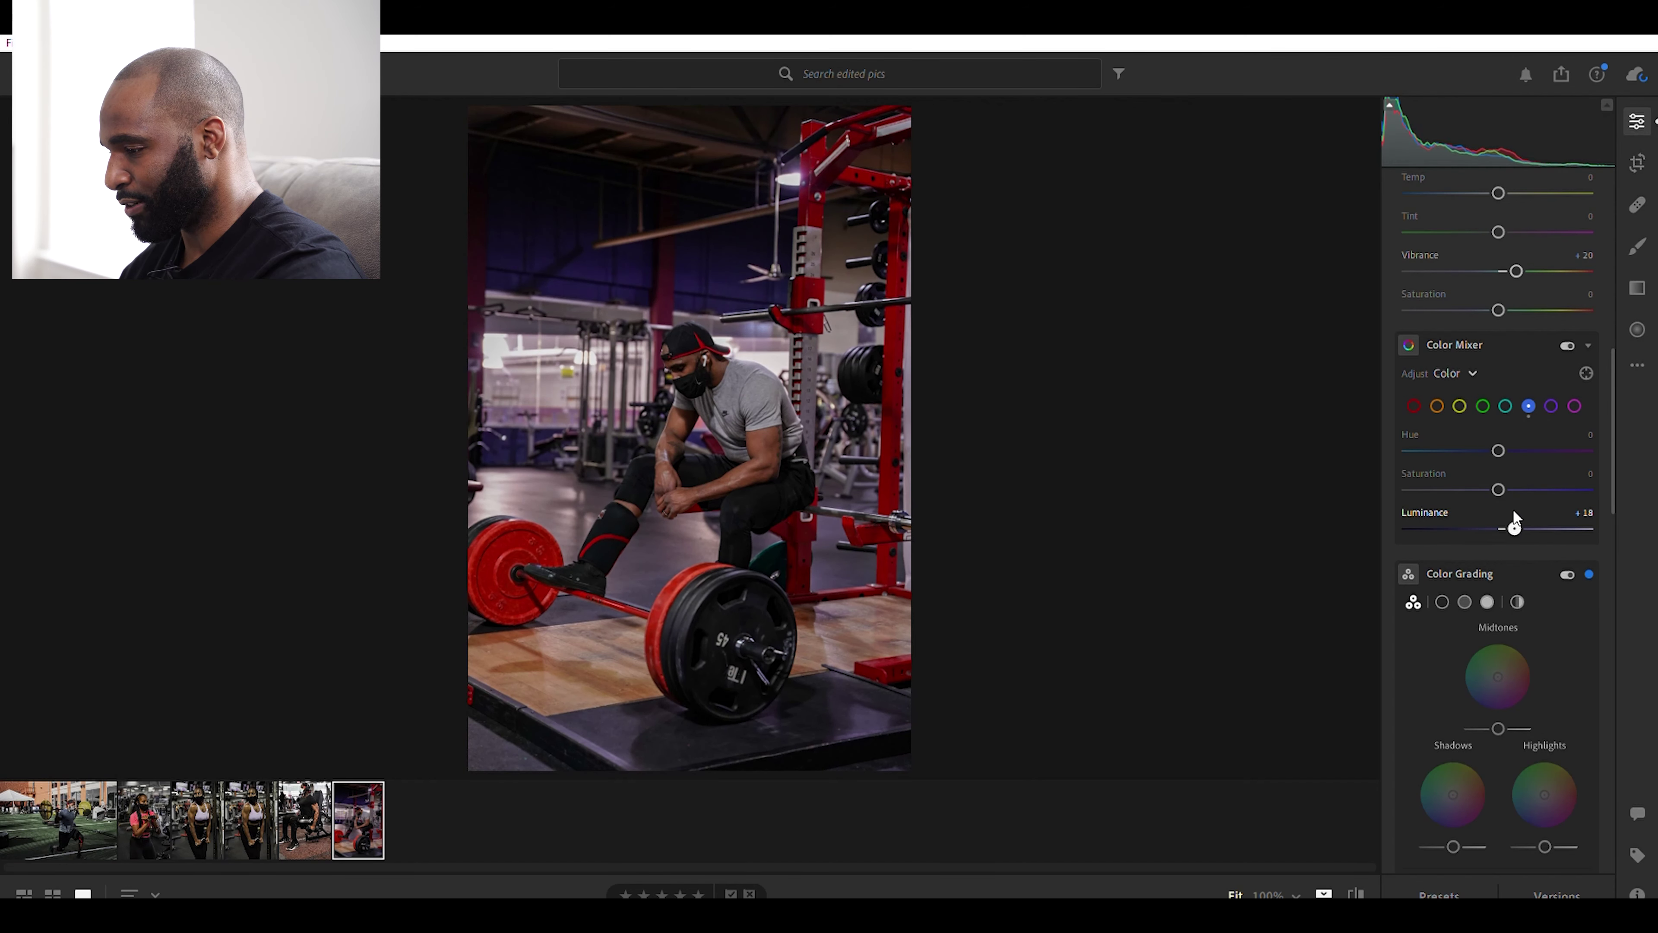
drag(1591, 517, 1389, 529)
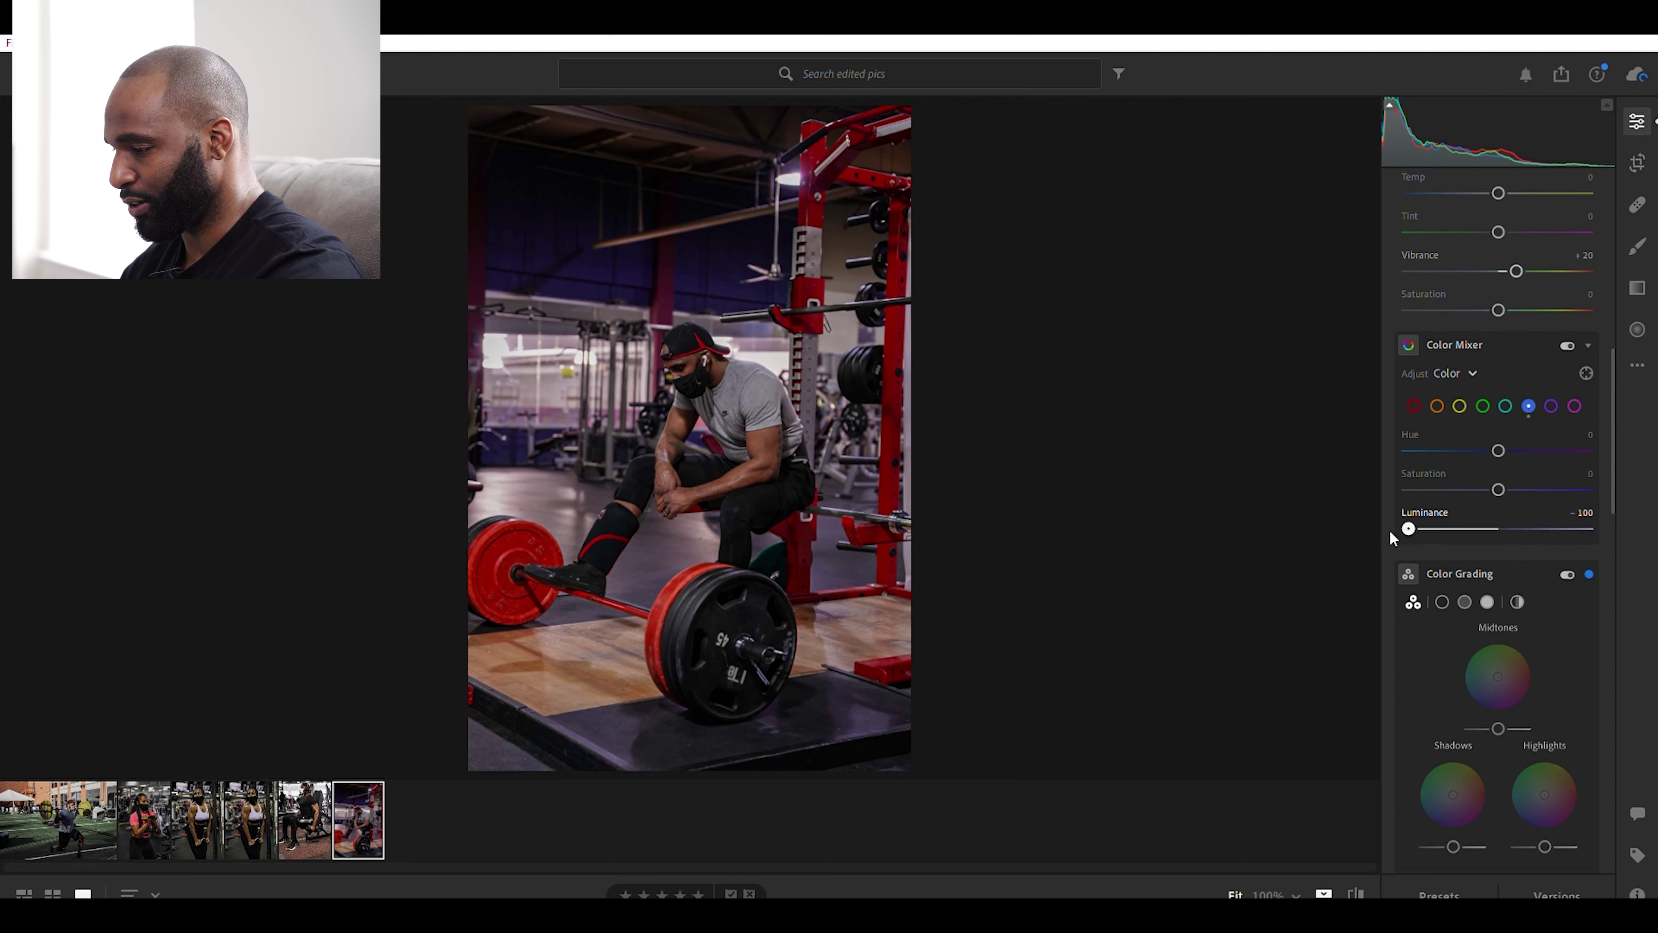
double_click(1410, 513)
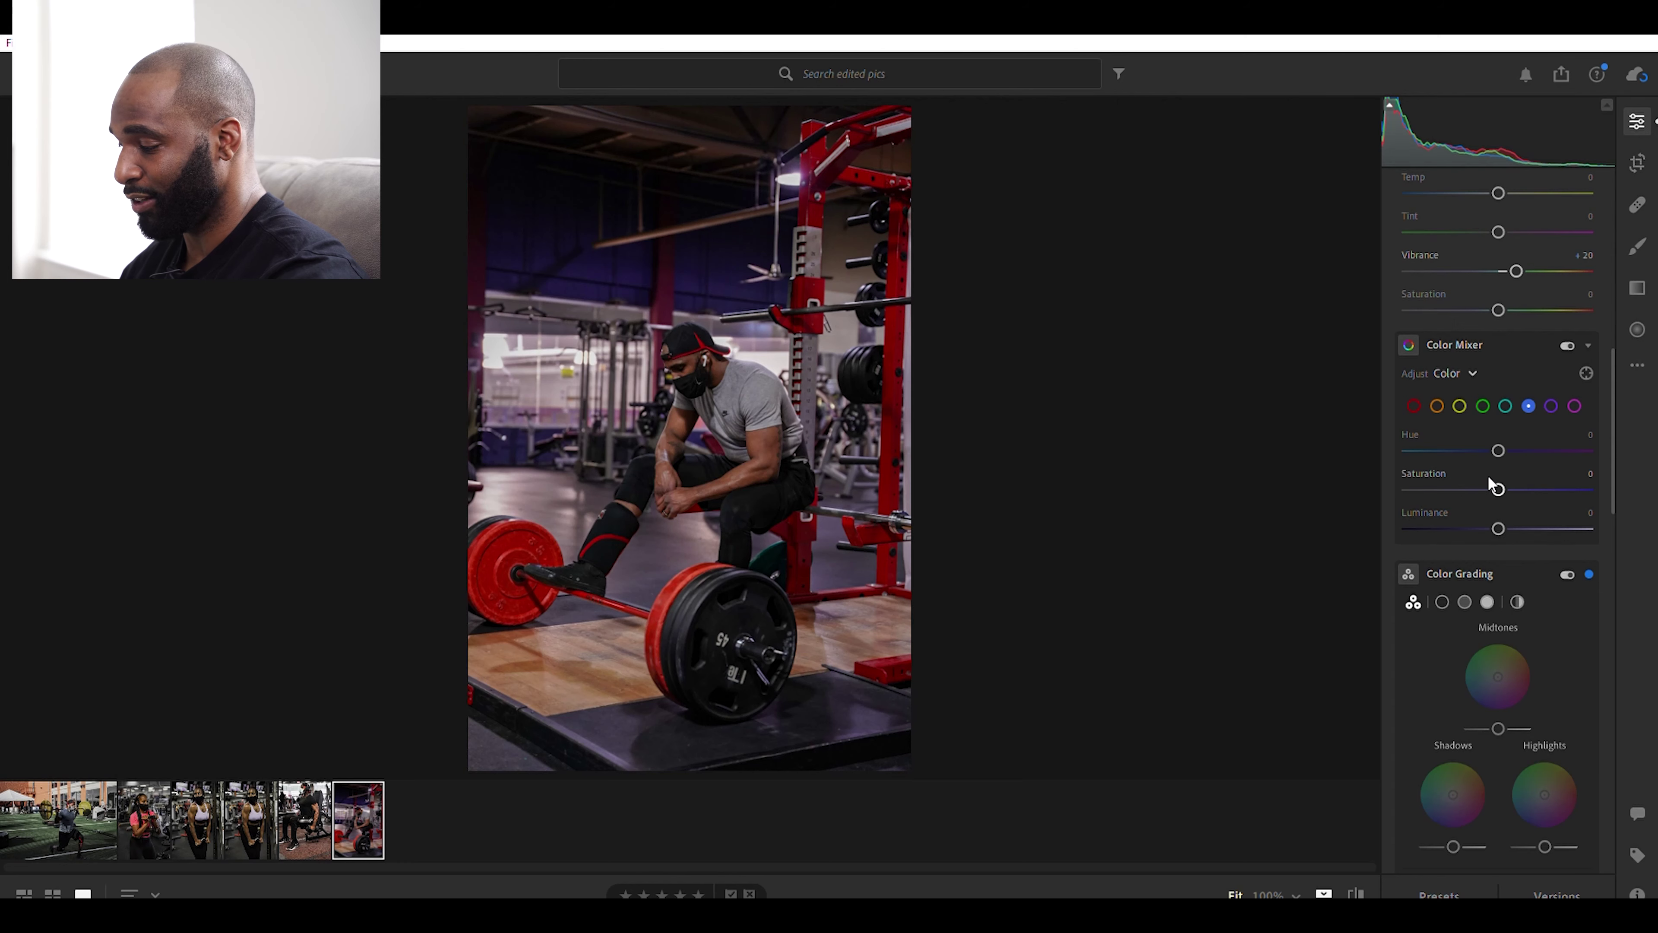
Set the blue Saturation to −100 in the Color Mixer and inspect the background wall up close.
drag(1498, 487, 1239, 489)
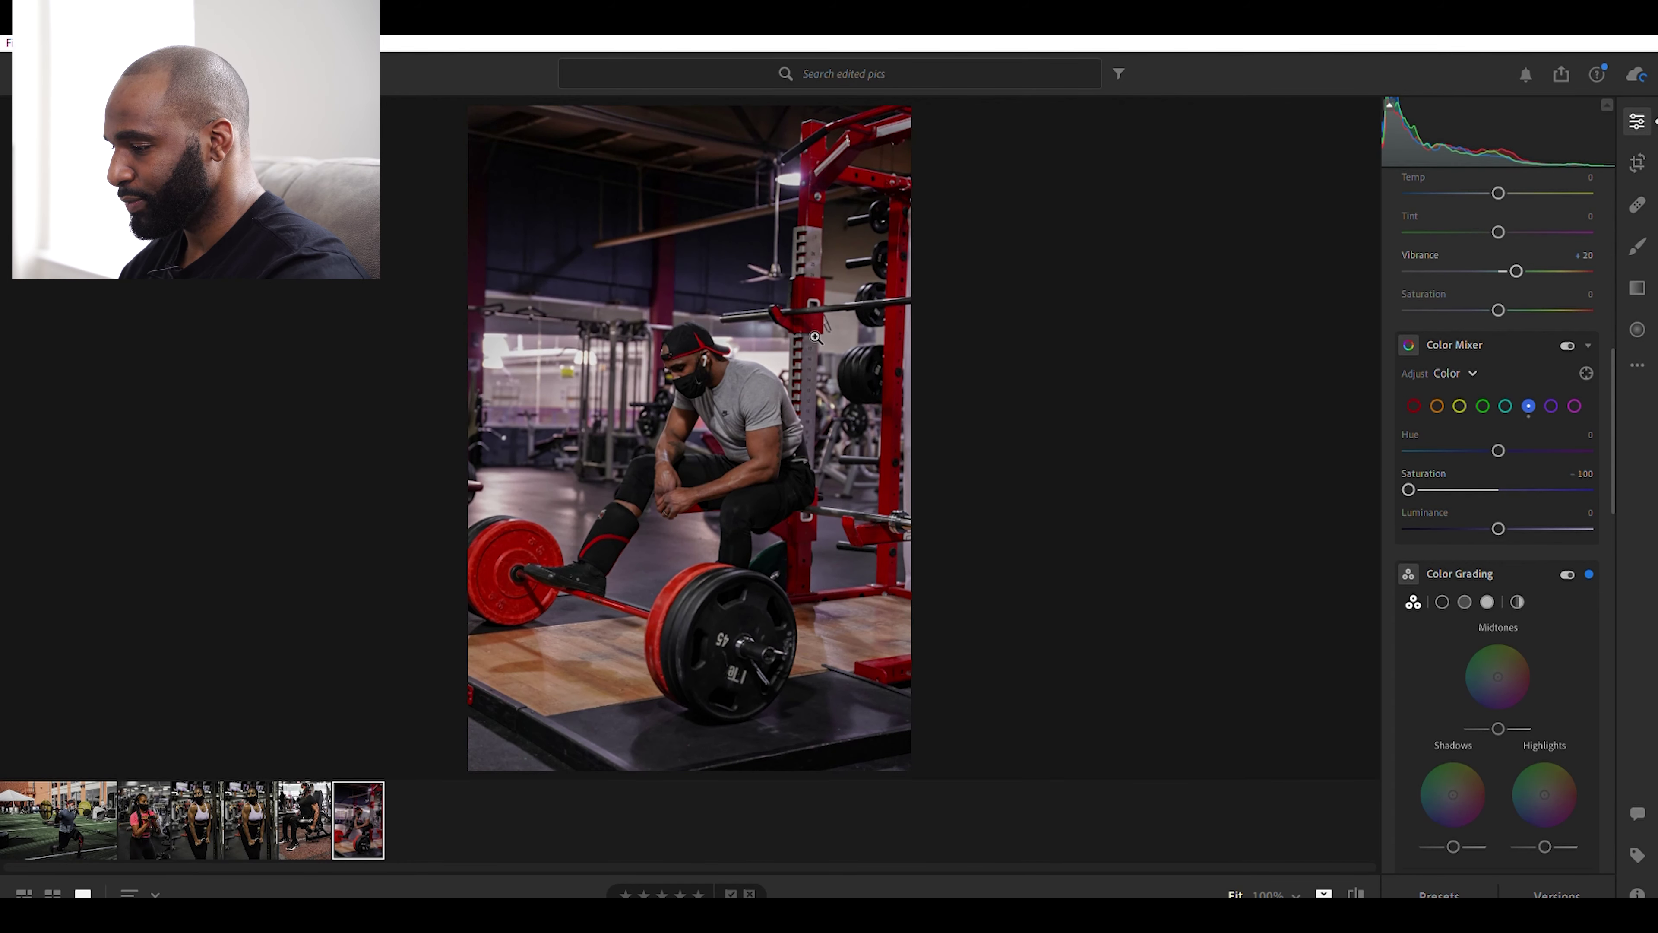
click(595, 253)
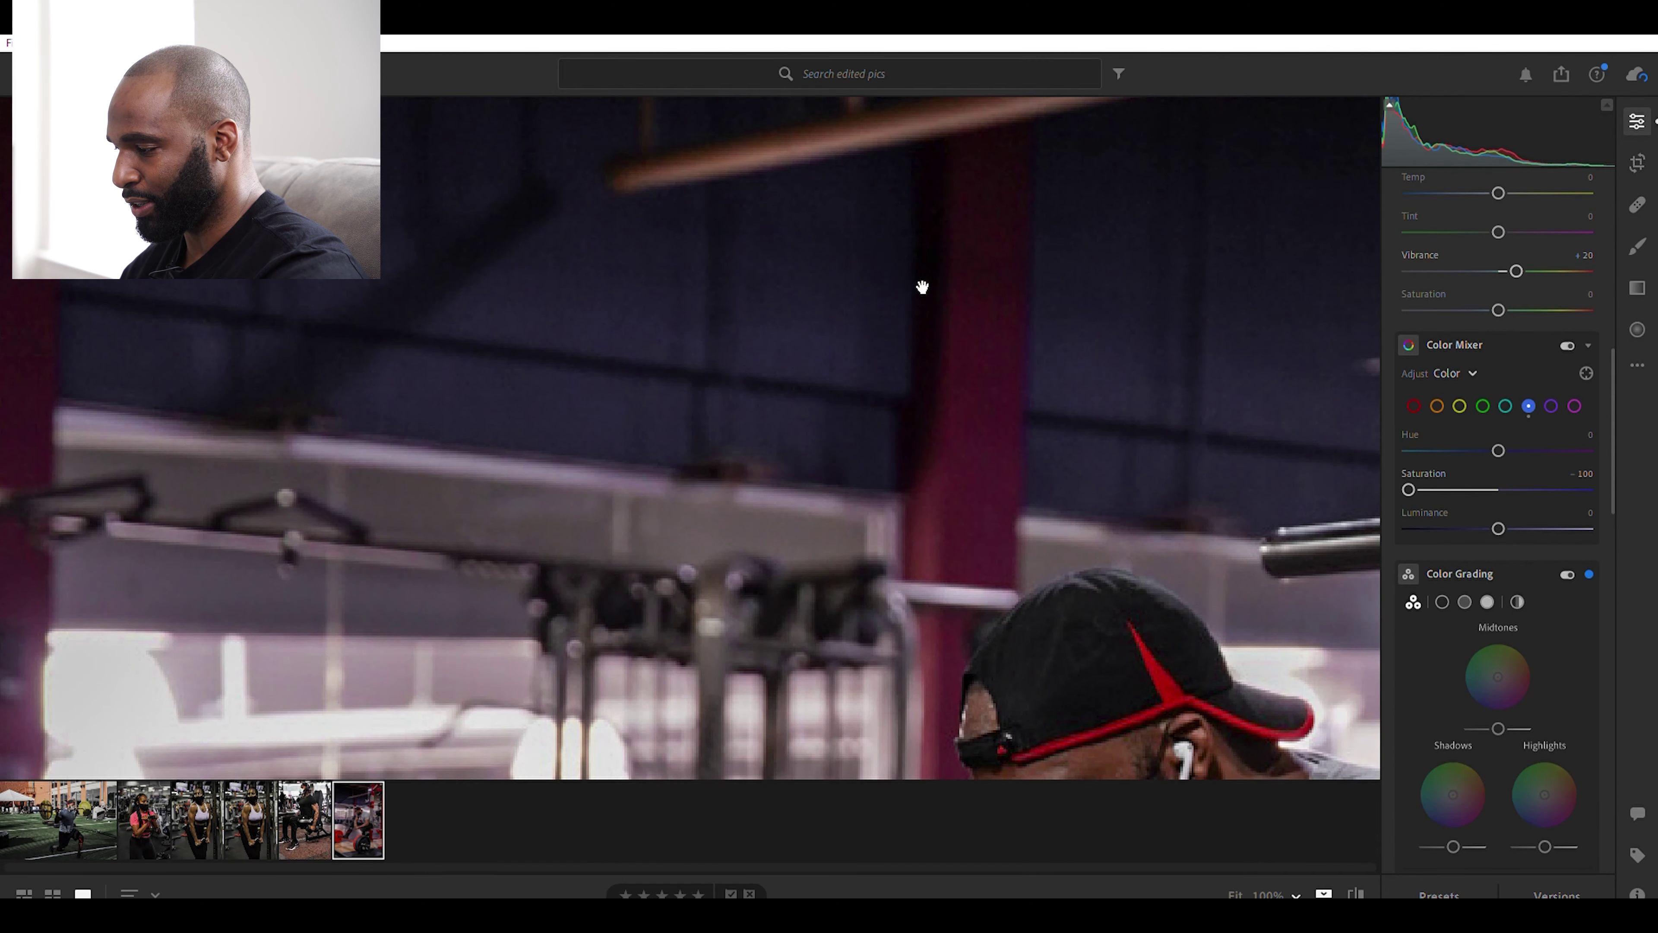
click(824, 228)
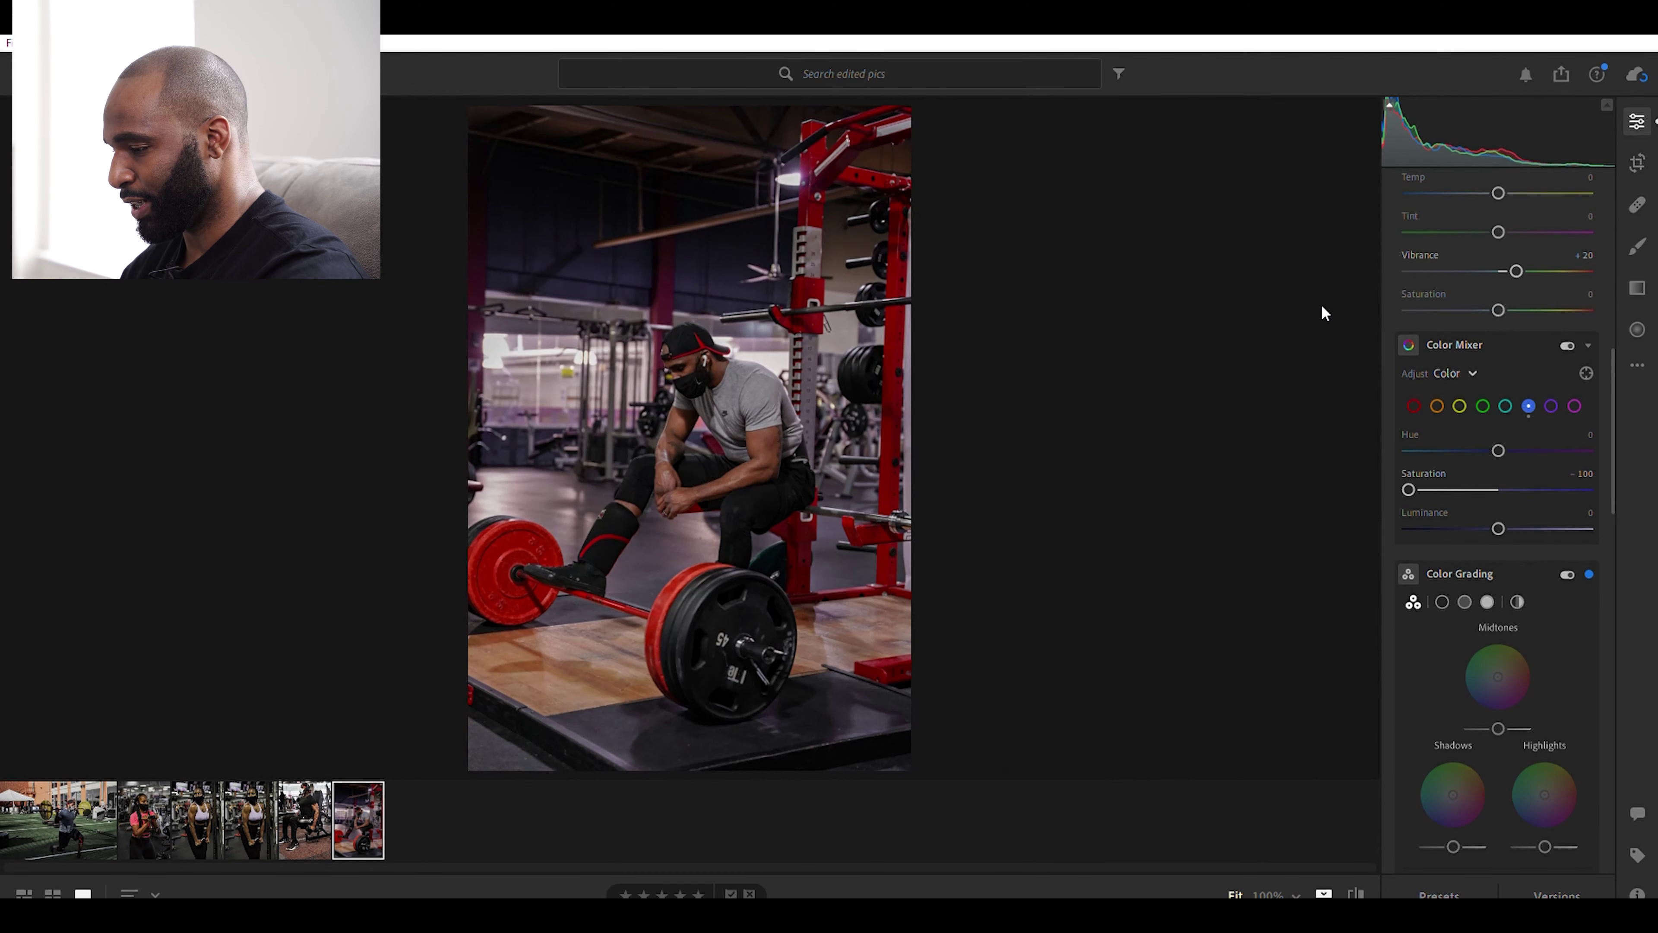
Set the purple Saturation to −100 in the Color Mixer and check the background wall up close.
click(1551, 406)
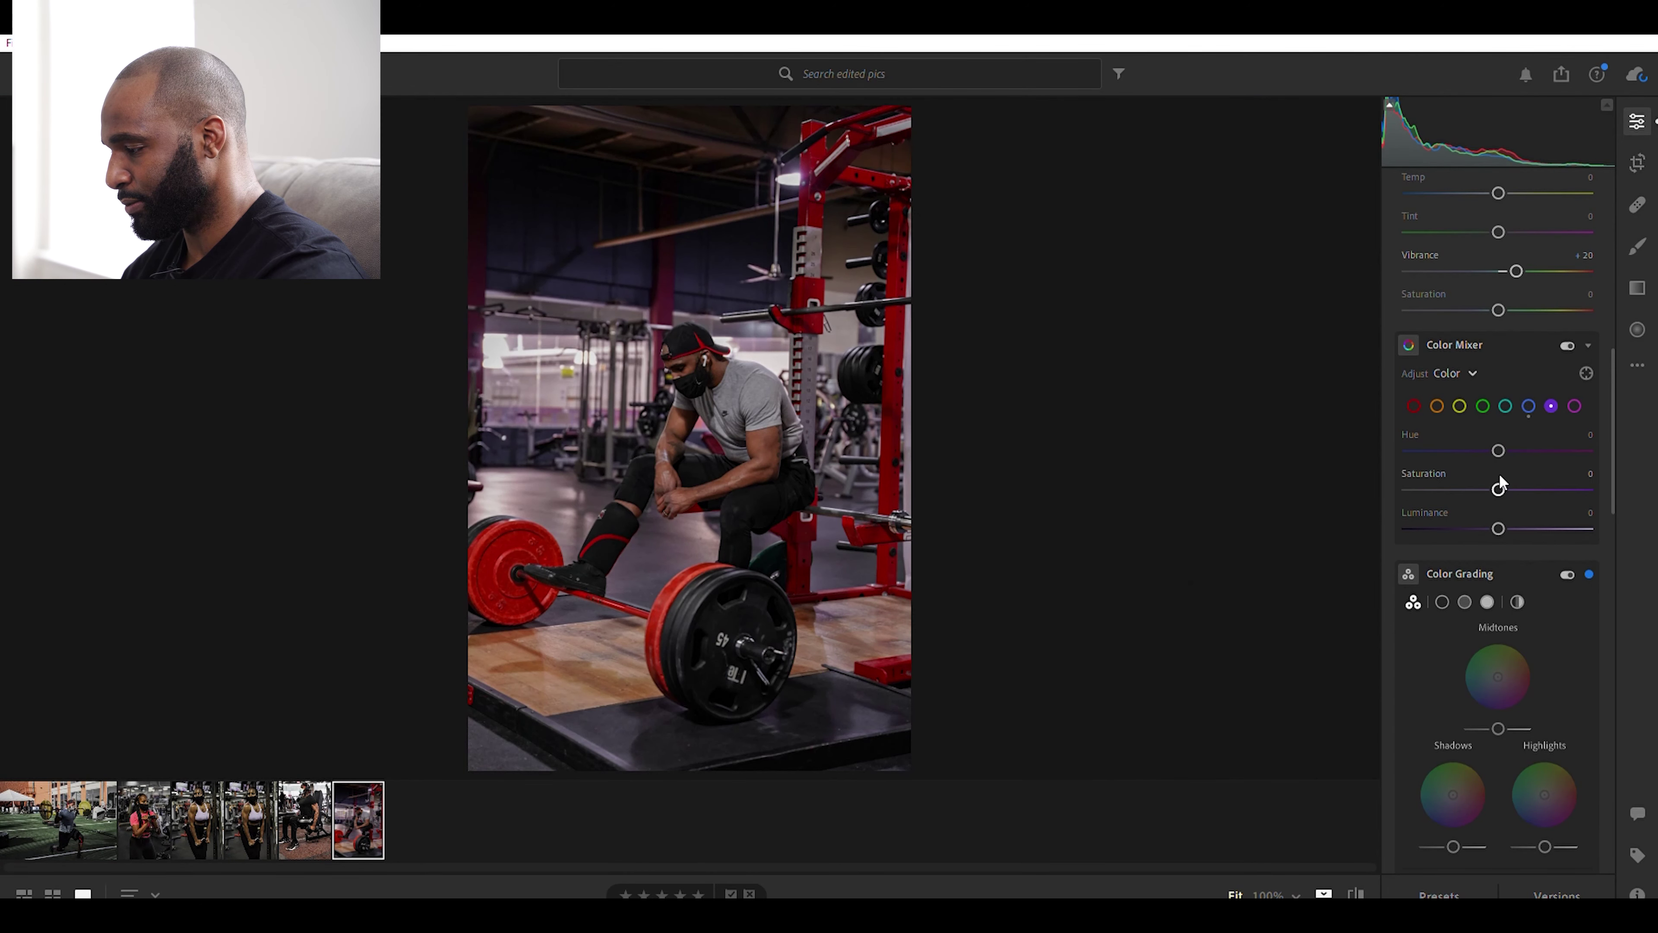
drag(1499, 489, 1360, 485)
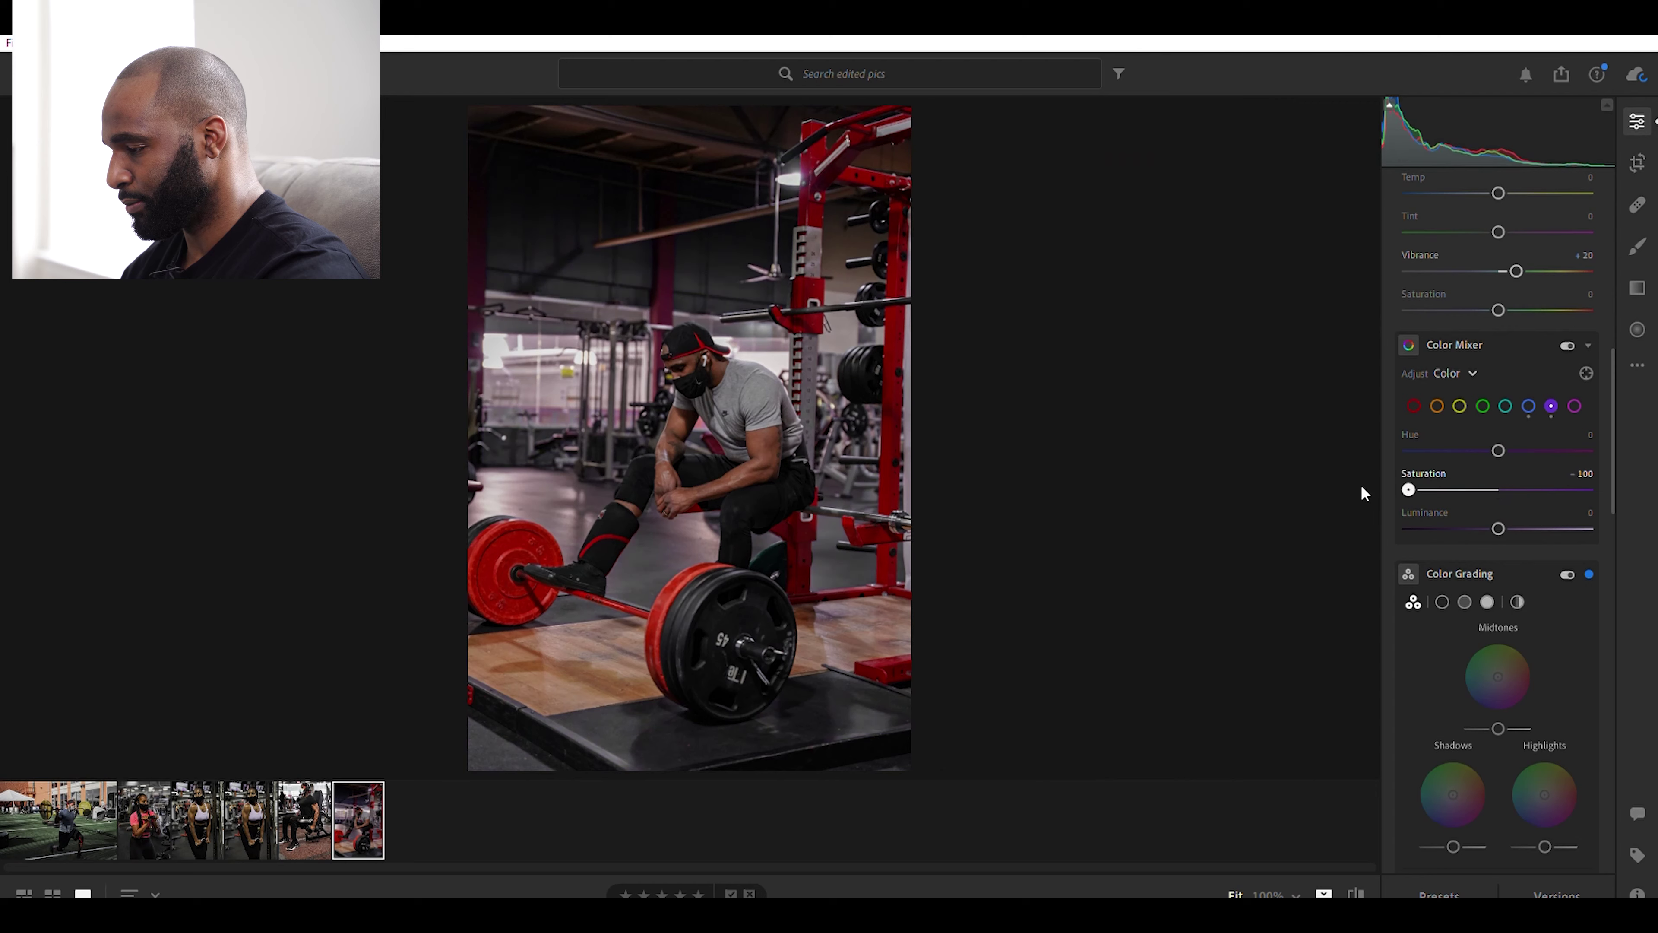
click(609, 251)
click(608, 252)
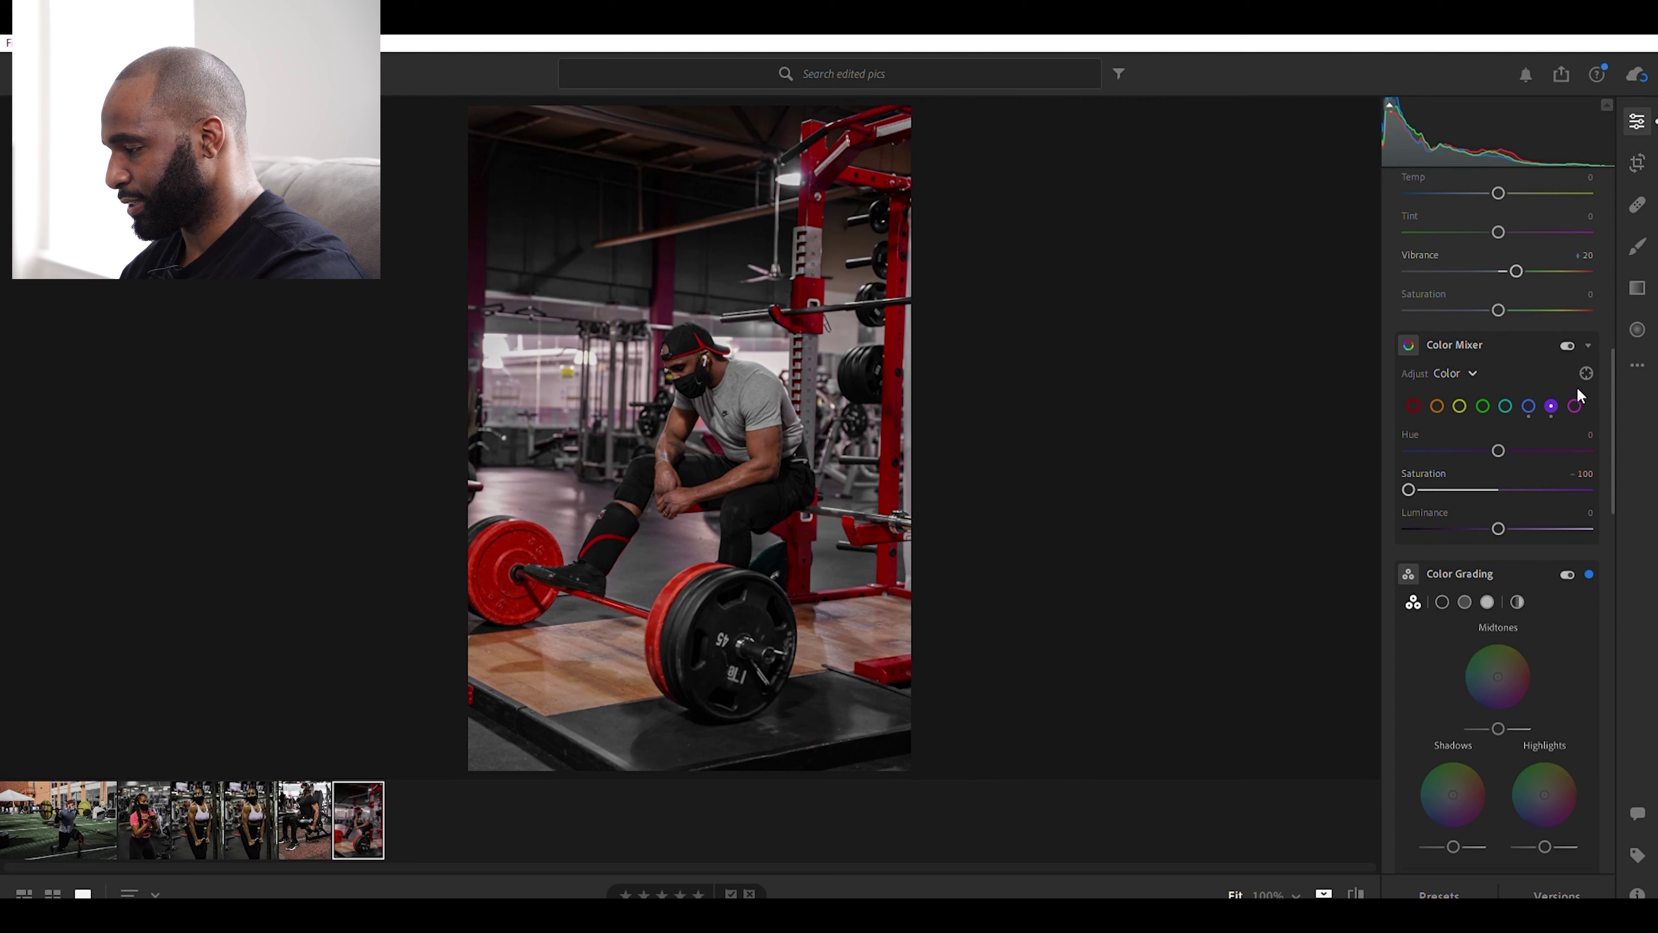
Set the magenta Saturation to −100 and lower the aqua Saturation to its minimum in the Color Mixer.
click(1574, 405)
drag(1499, 483, 1389, 455)
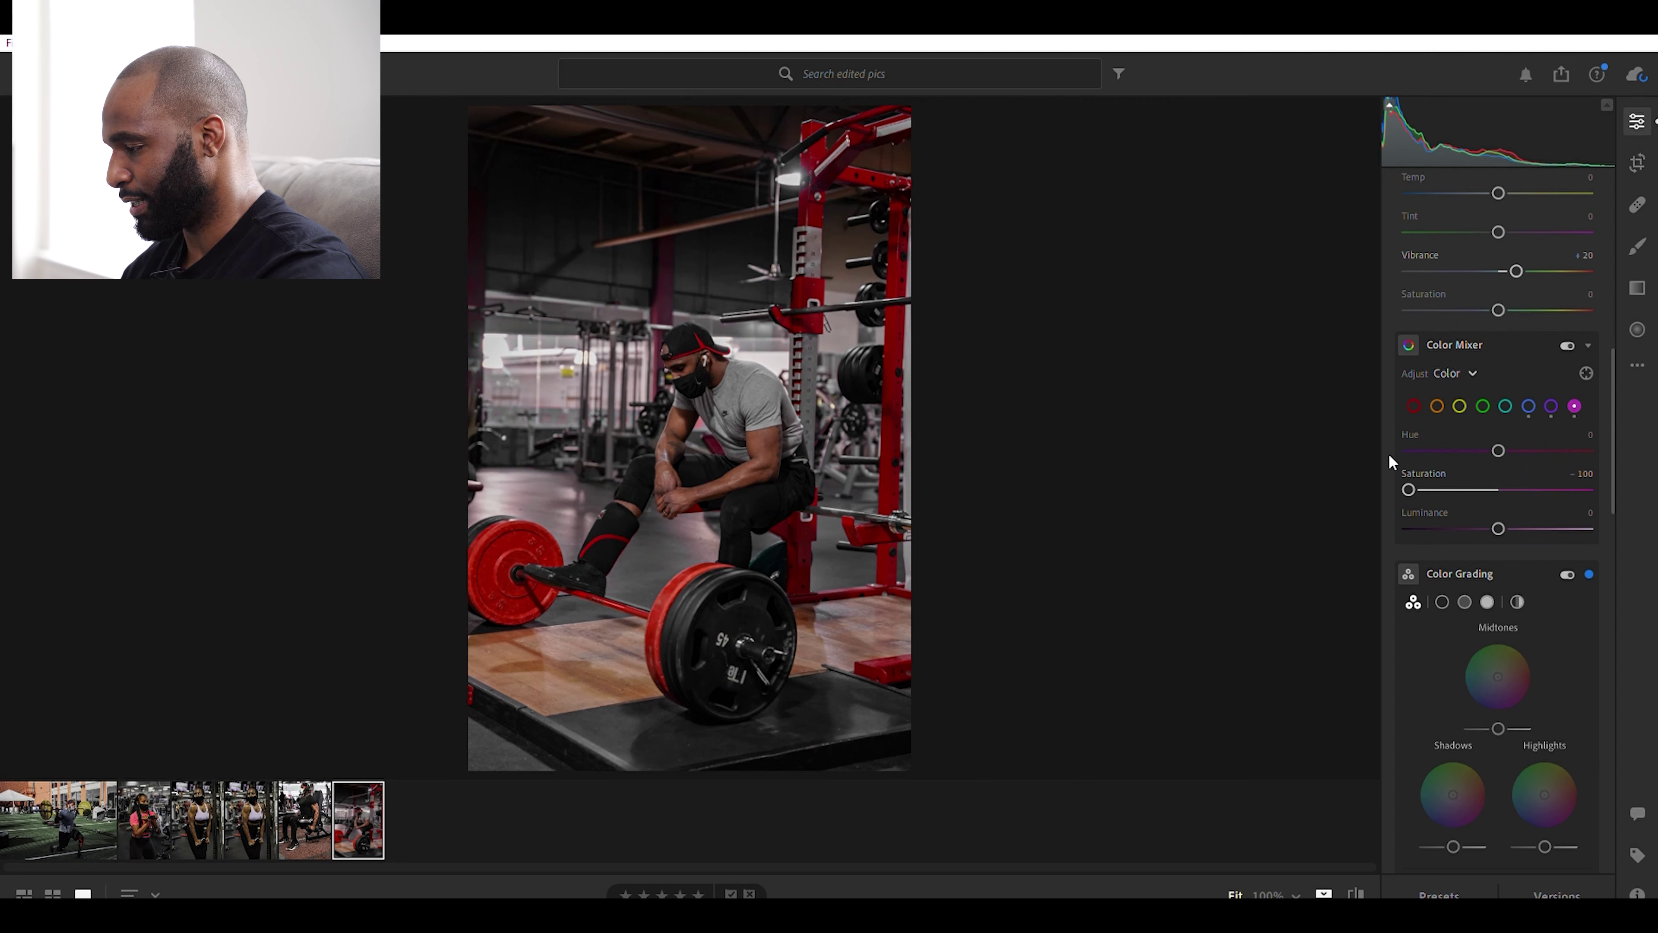
click(1504, 405)
drag(1497, 488, 1358, 490)
Set the green Saturation to −100 in the Color Mixer and inspect the man's arms and shirt up close.
click(1483, 404)
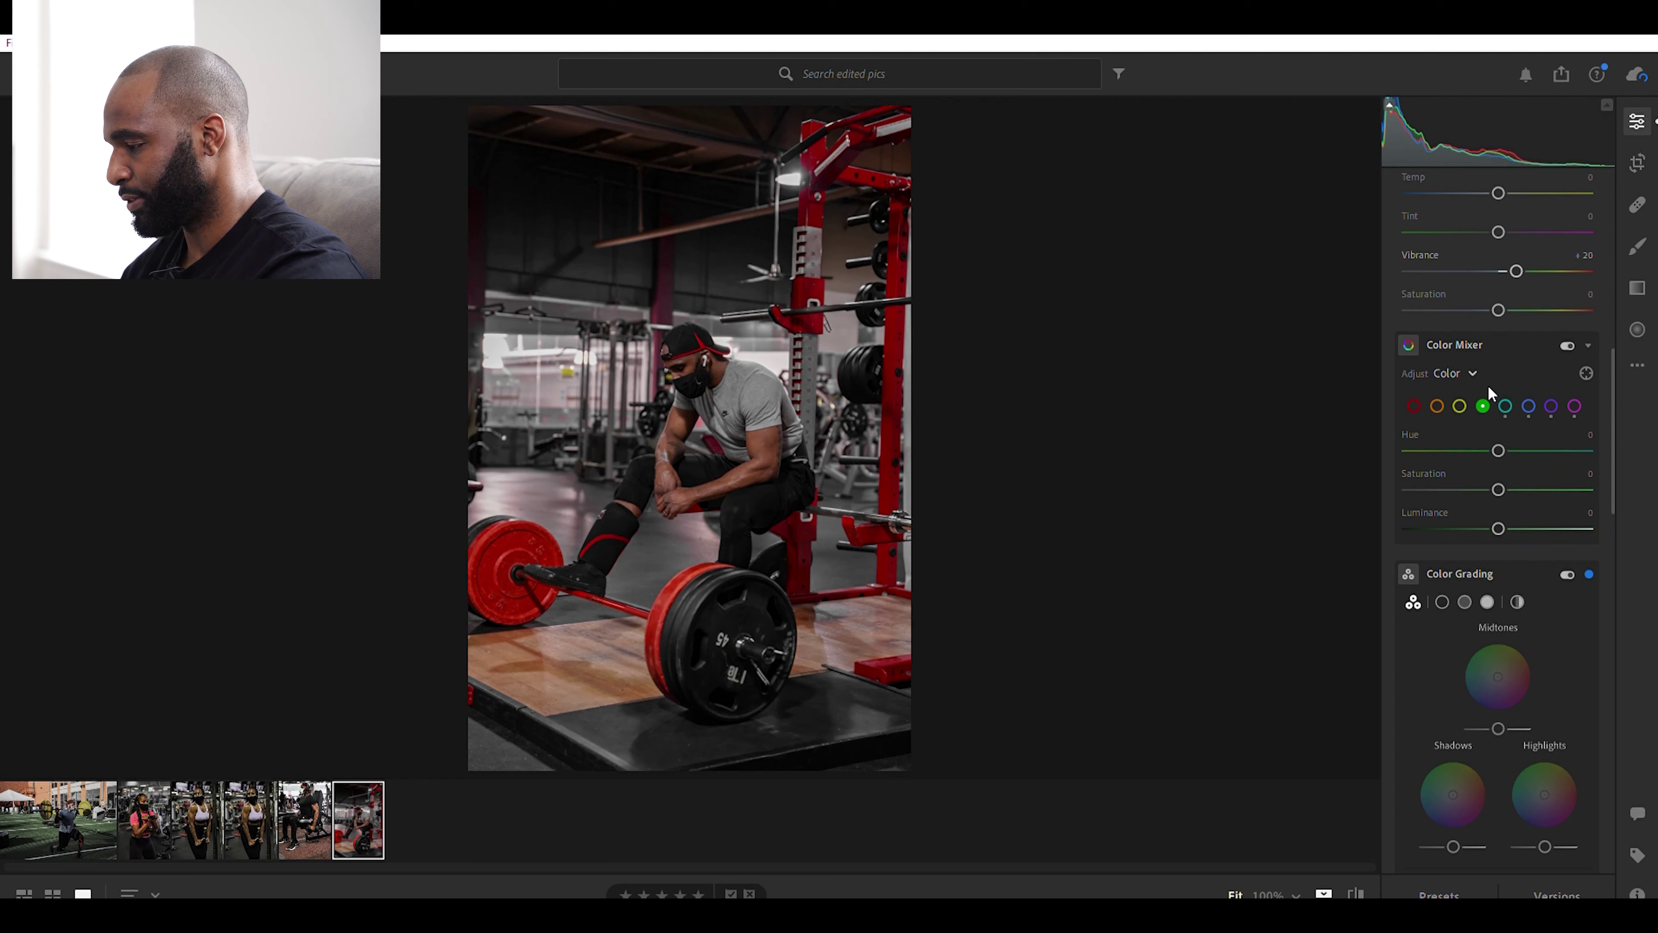
drag(1500, 476, 1373, 474)
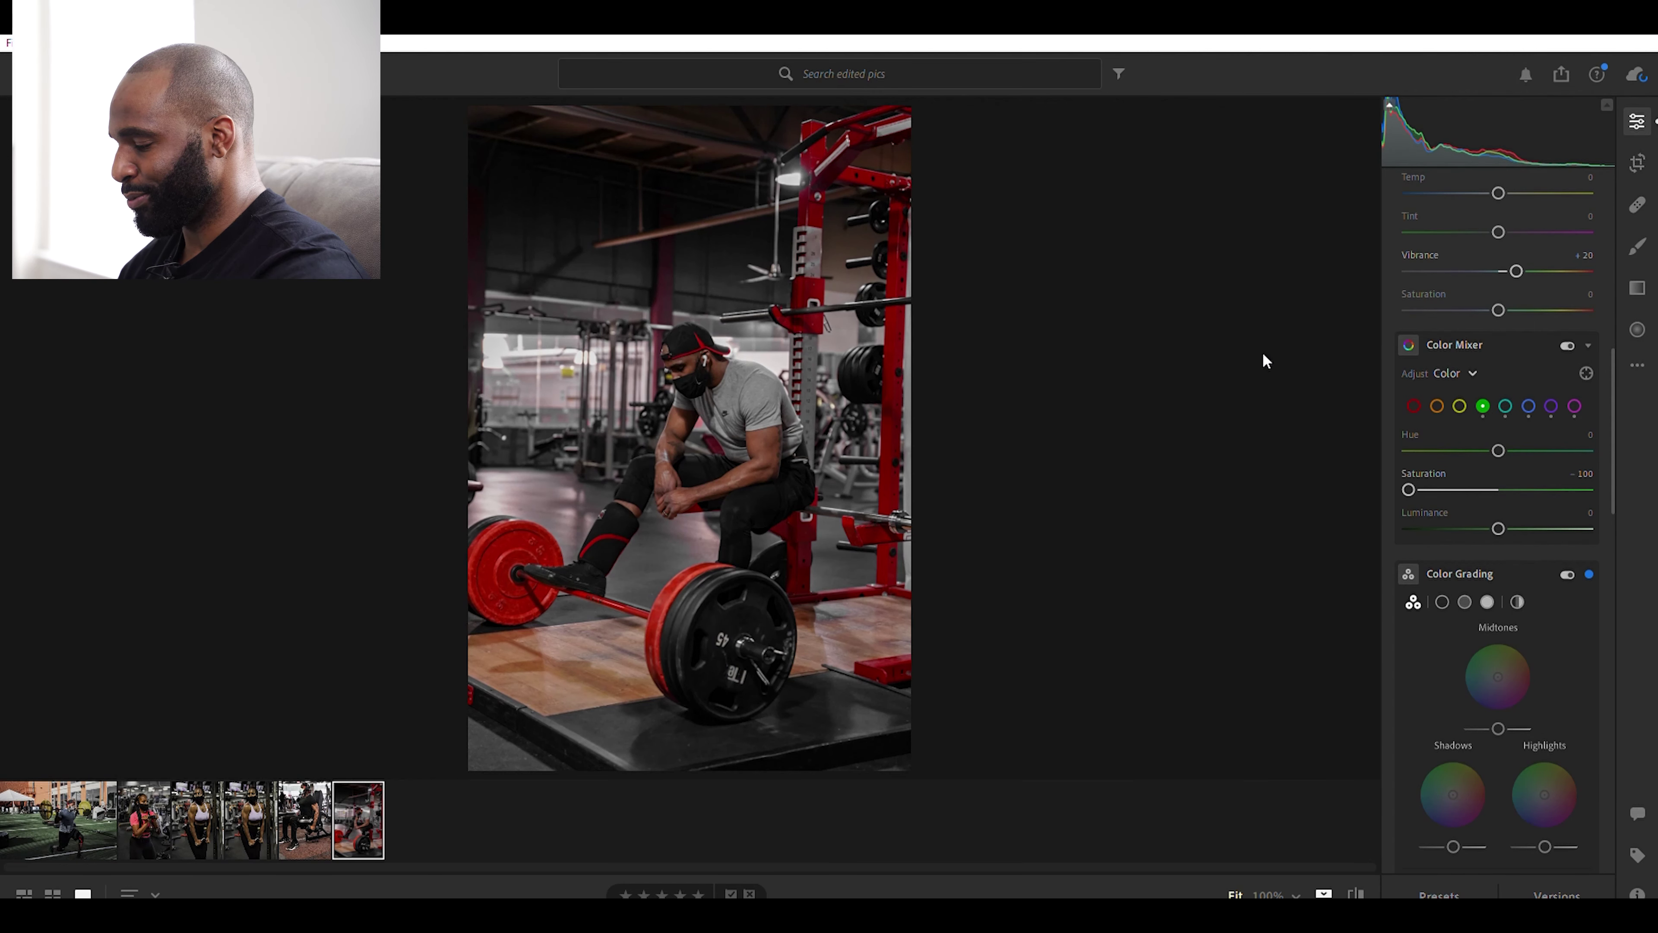
click(764, 475)
click(818, 297)
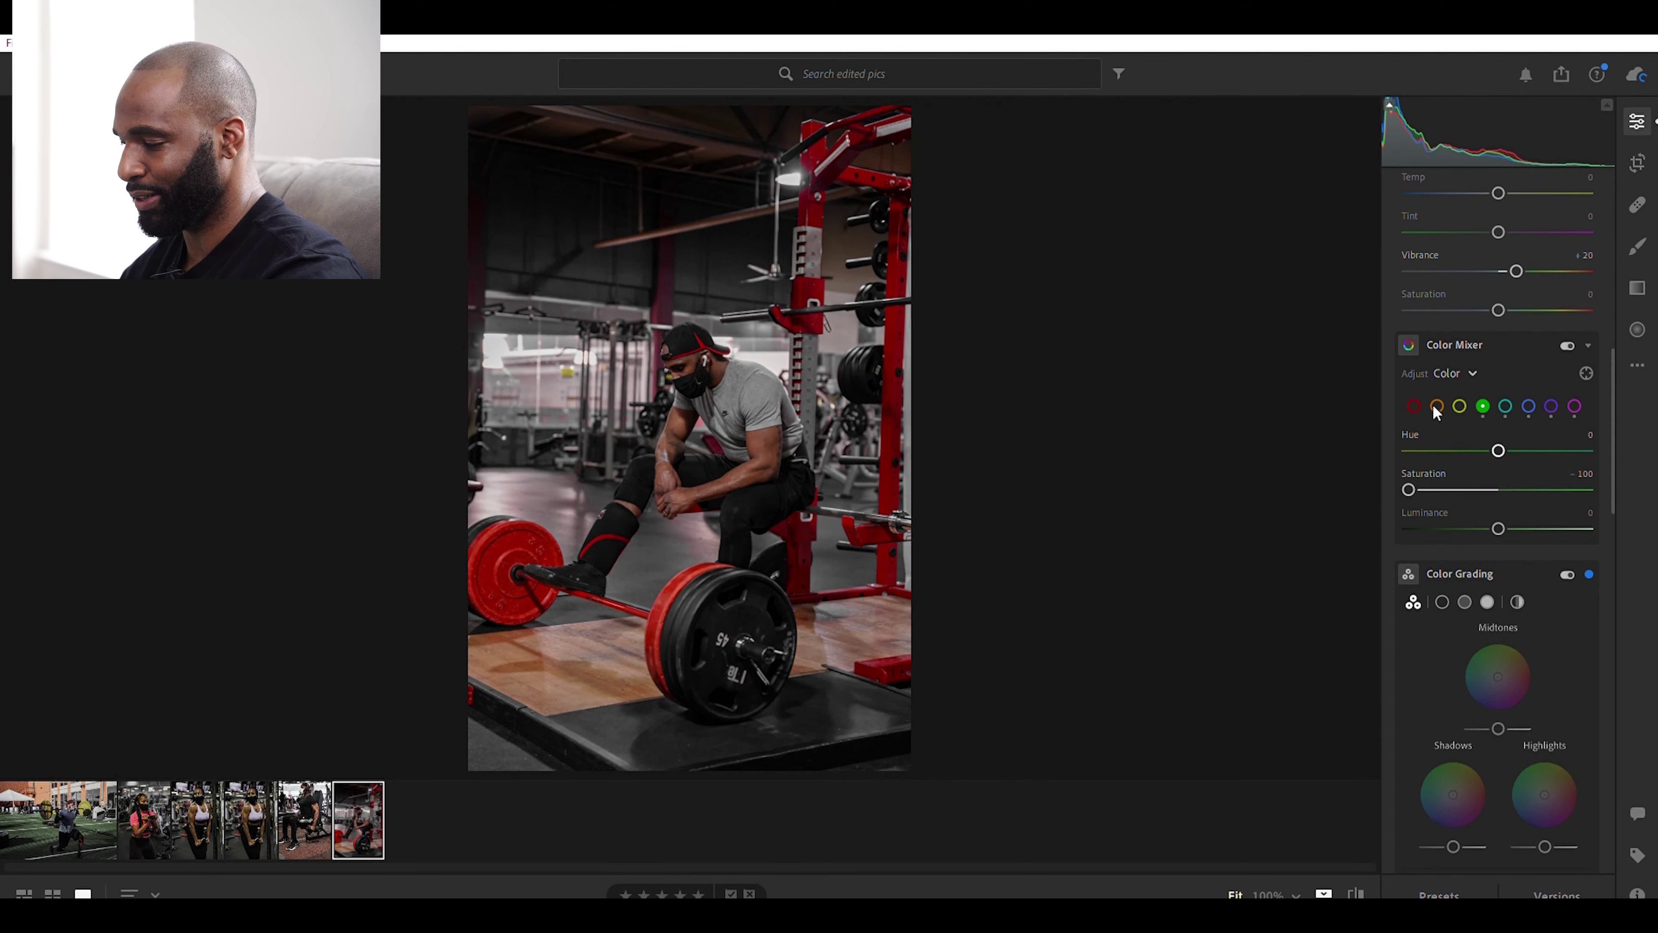
click(765, 434)
click(758, 433)
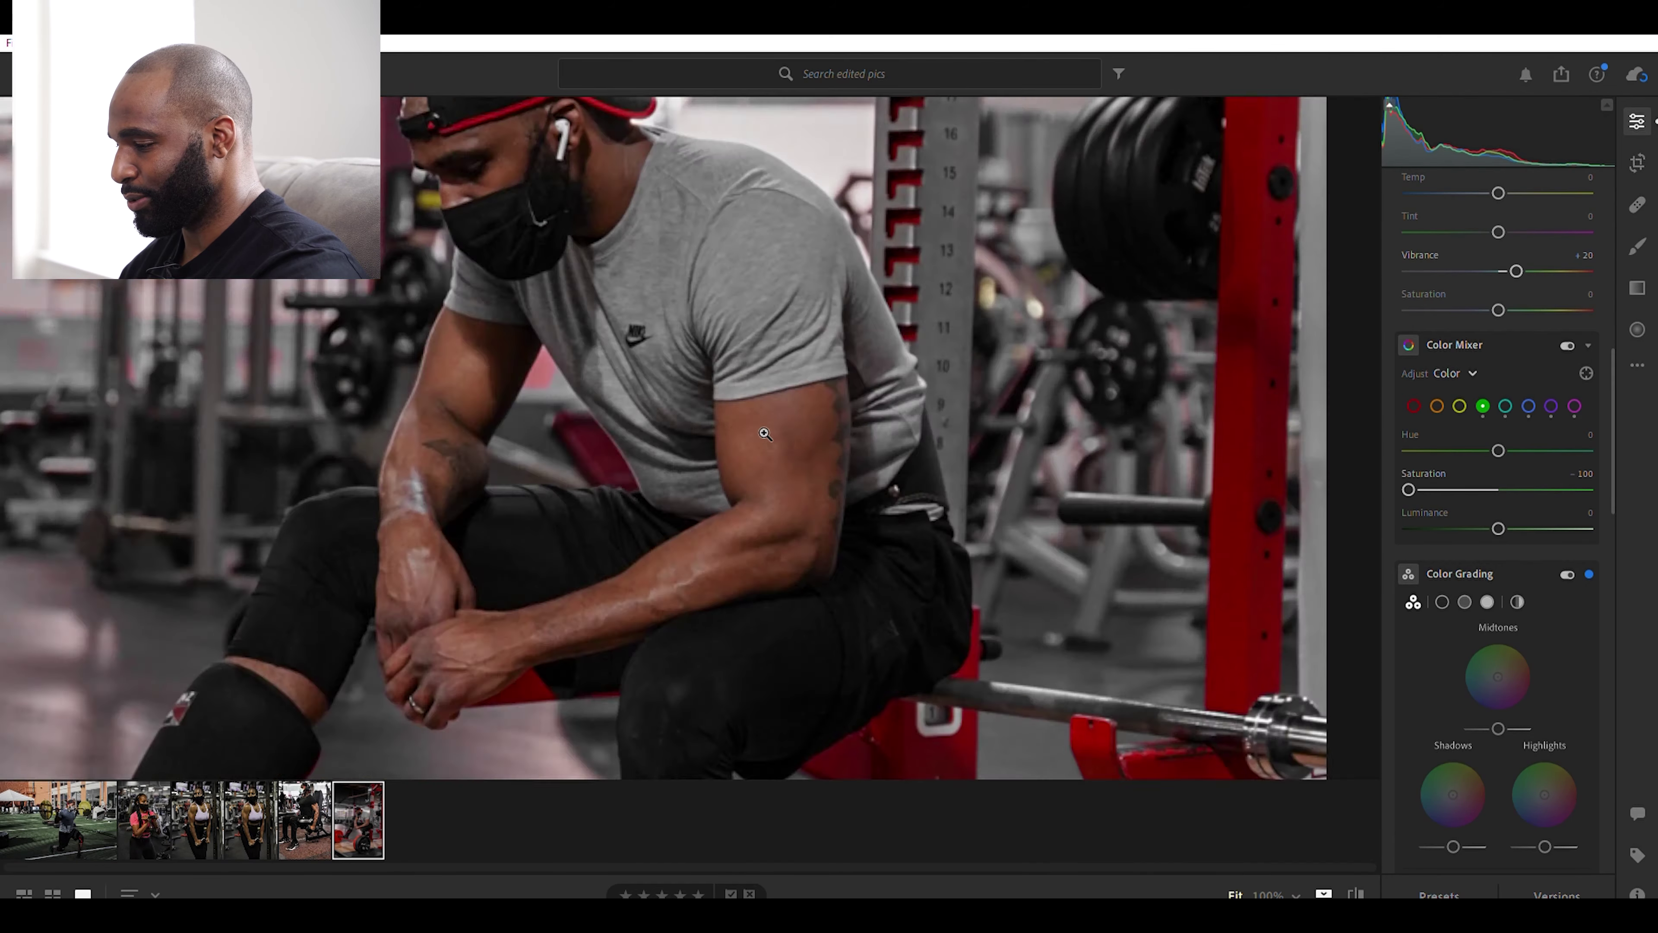
Try the orange Luminance at −100 and the orange Hue at +100 in the Color Mixer, resetting each to 0.
click(1462, 384)
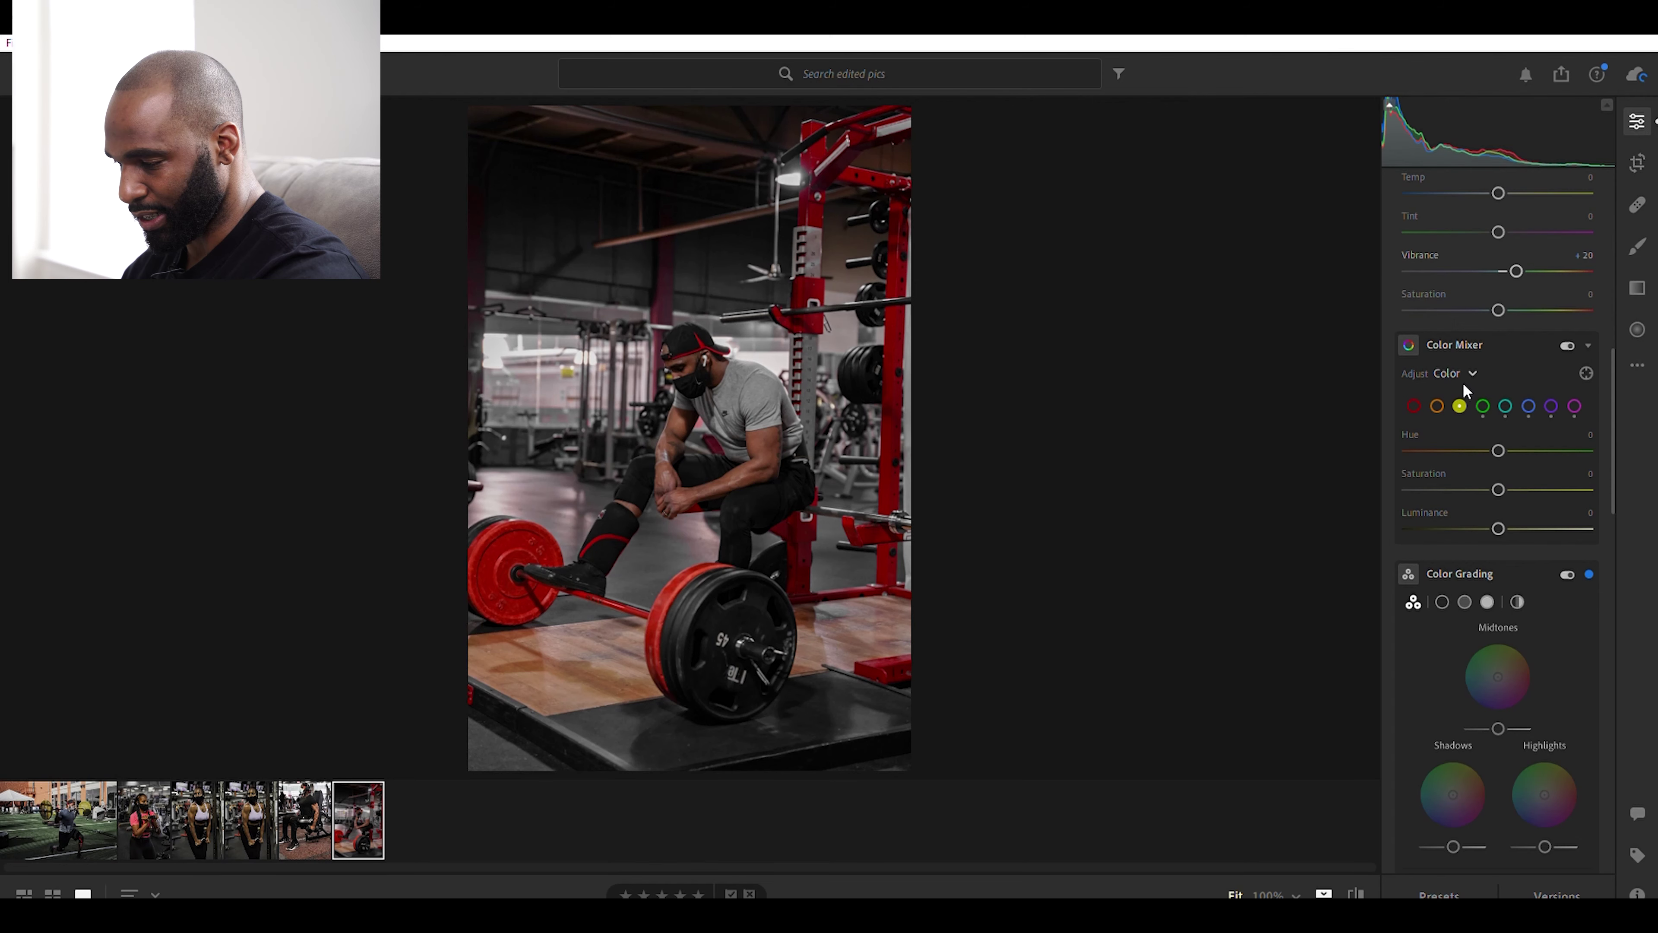
click(1438, 400)
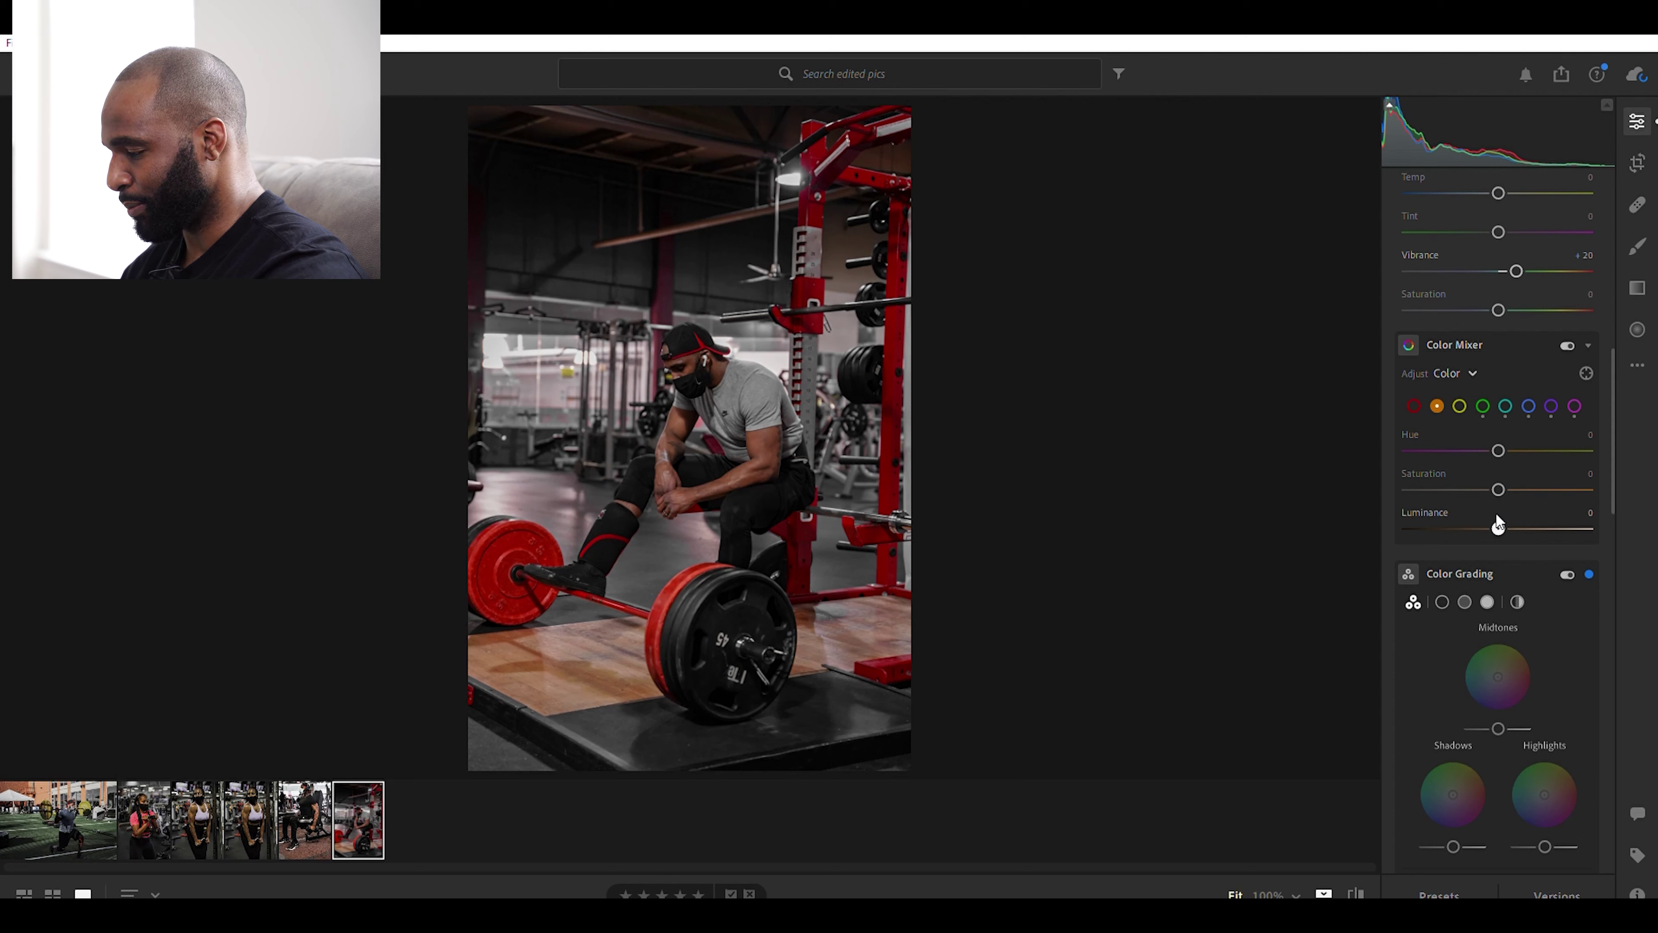
drag(1496, 515, 1345, 534)
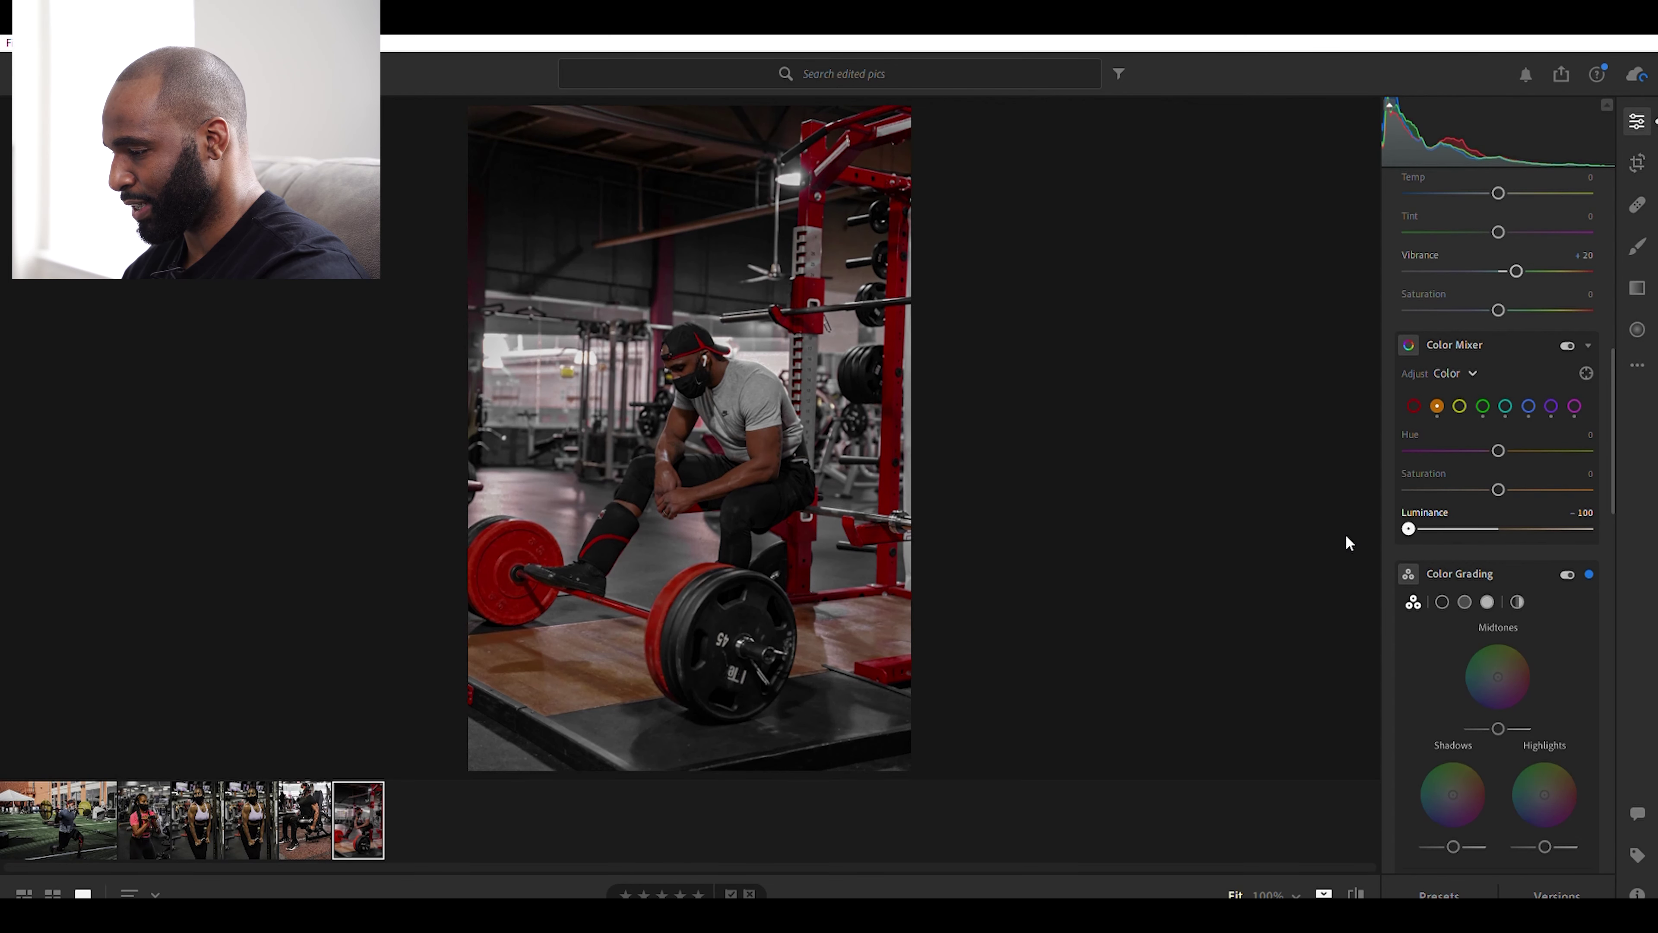
double_click(1412, 511)
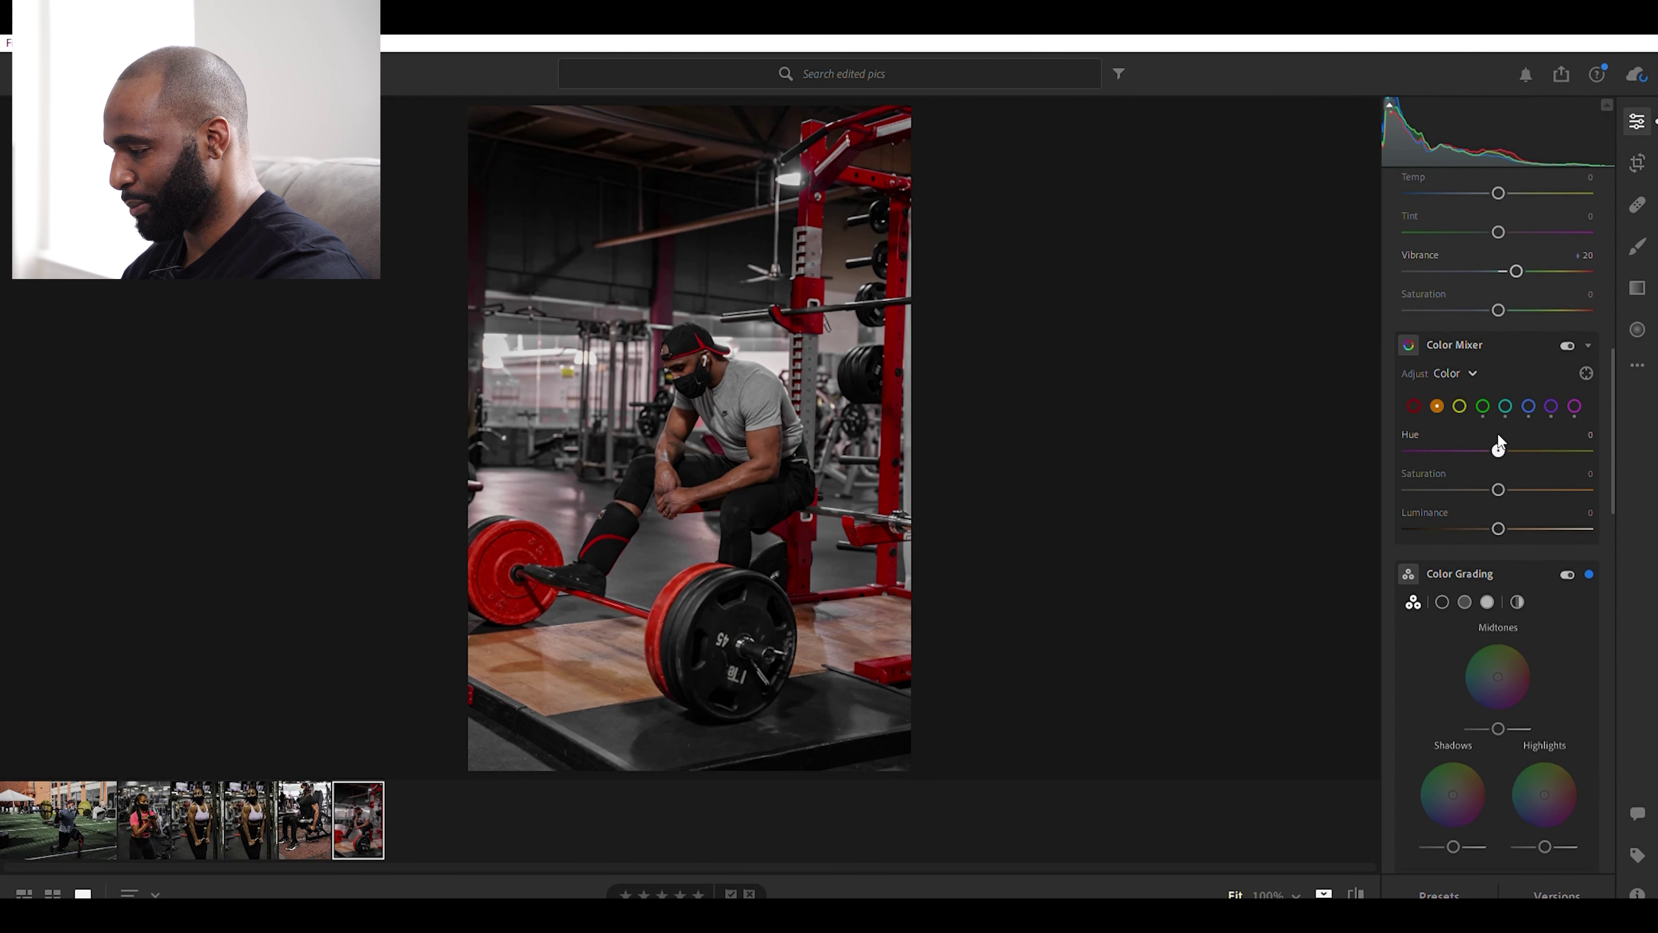
drag(1497, 450, 1588, 451)
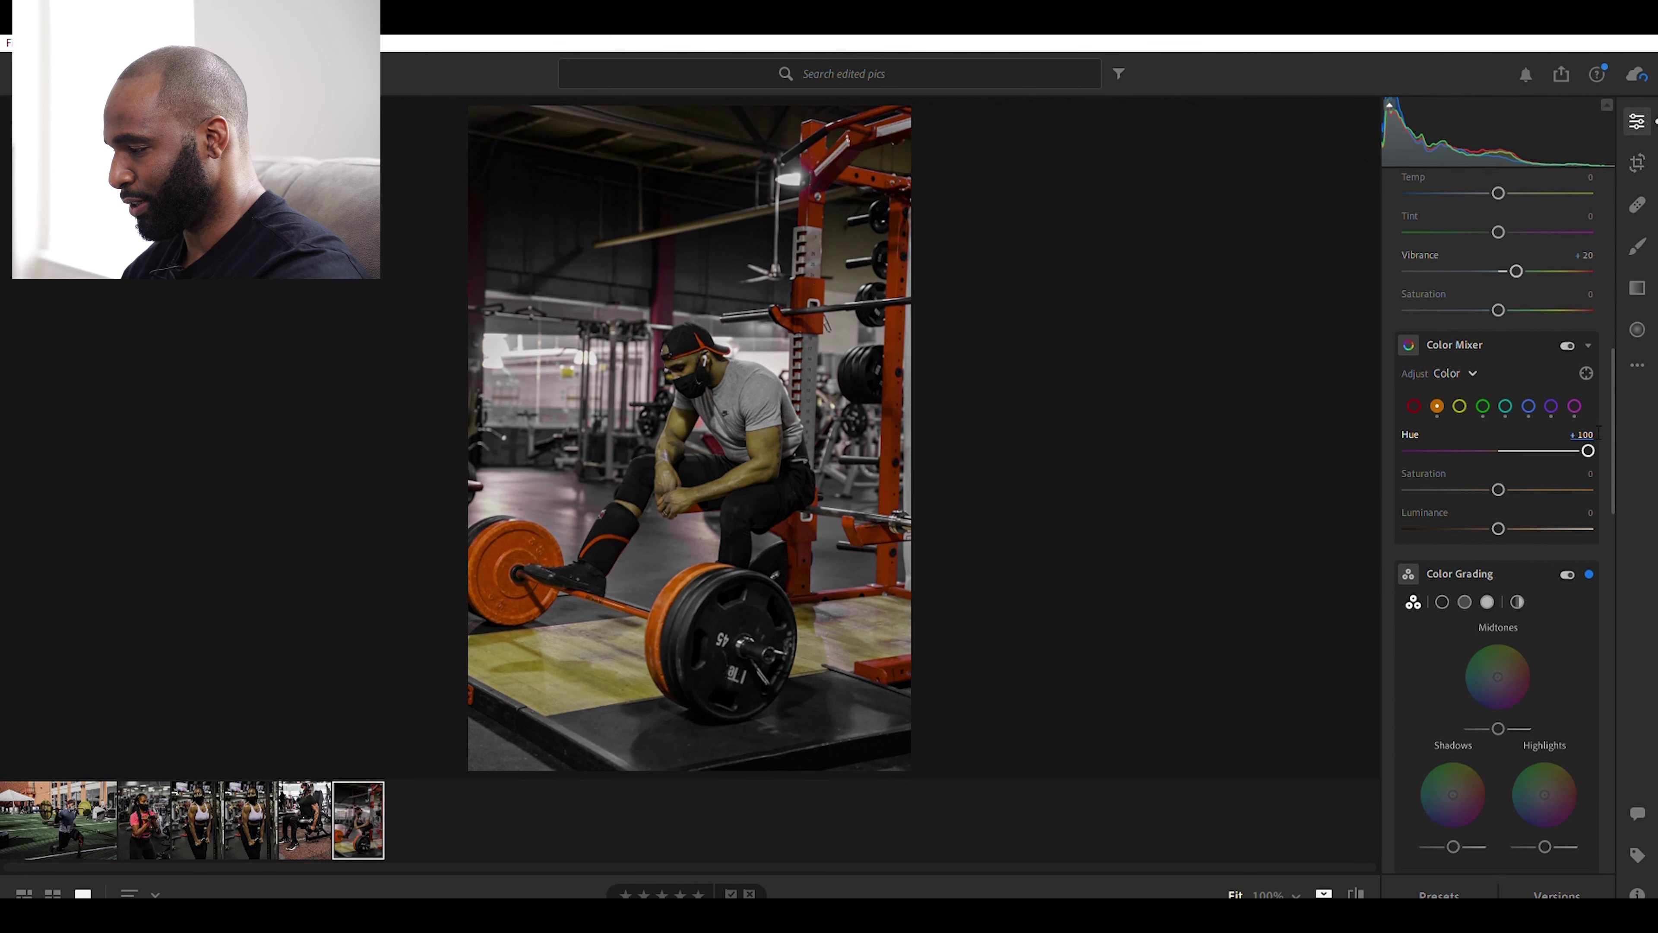
double_click(1591, 433)
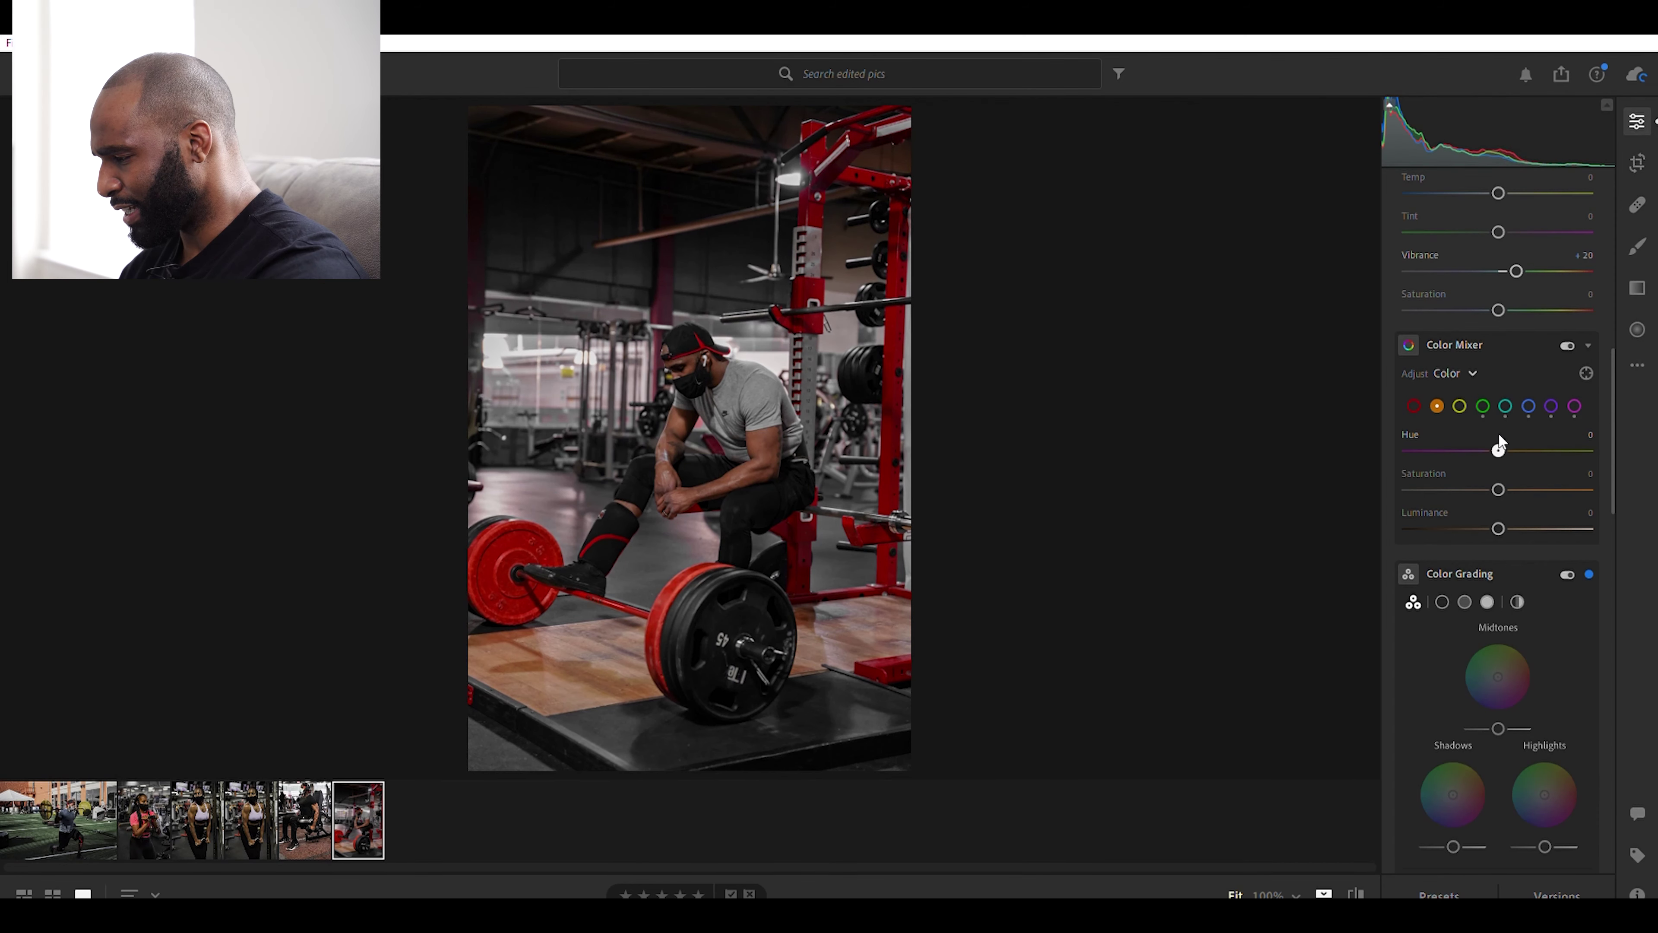
Set the orange Hue to +10, Saturation to −5 and Luminance to +16 in the Color Mixer.
drag(1499, 448, 1506, 448)
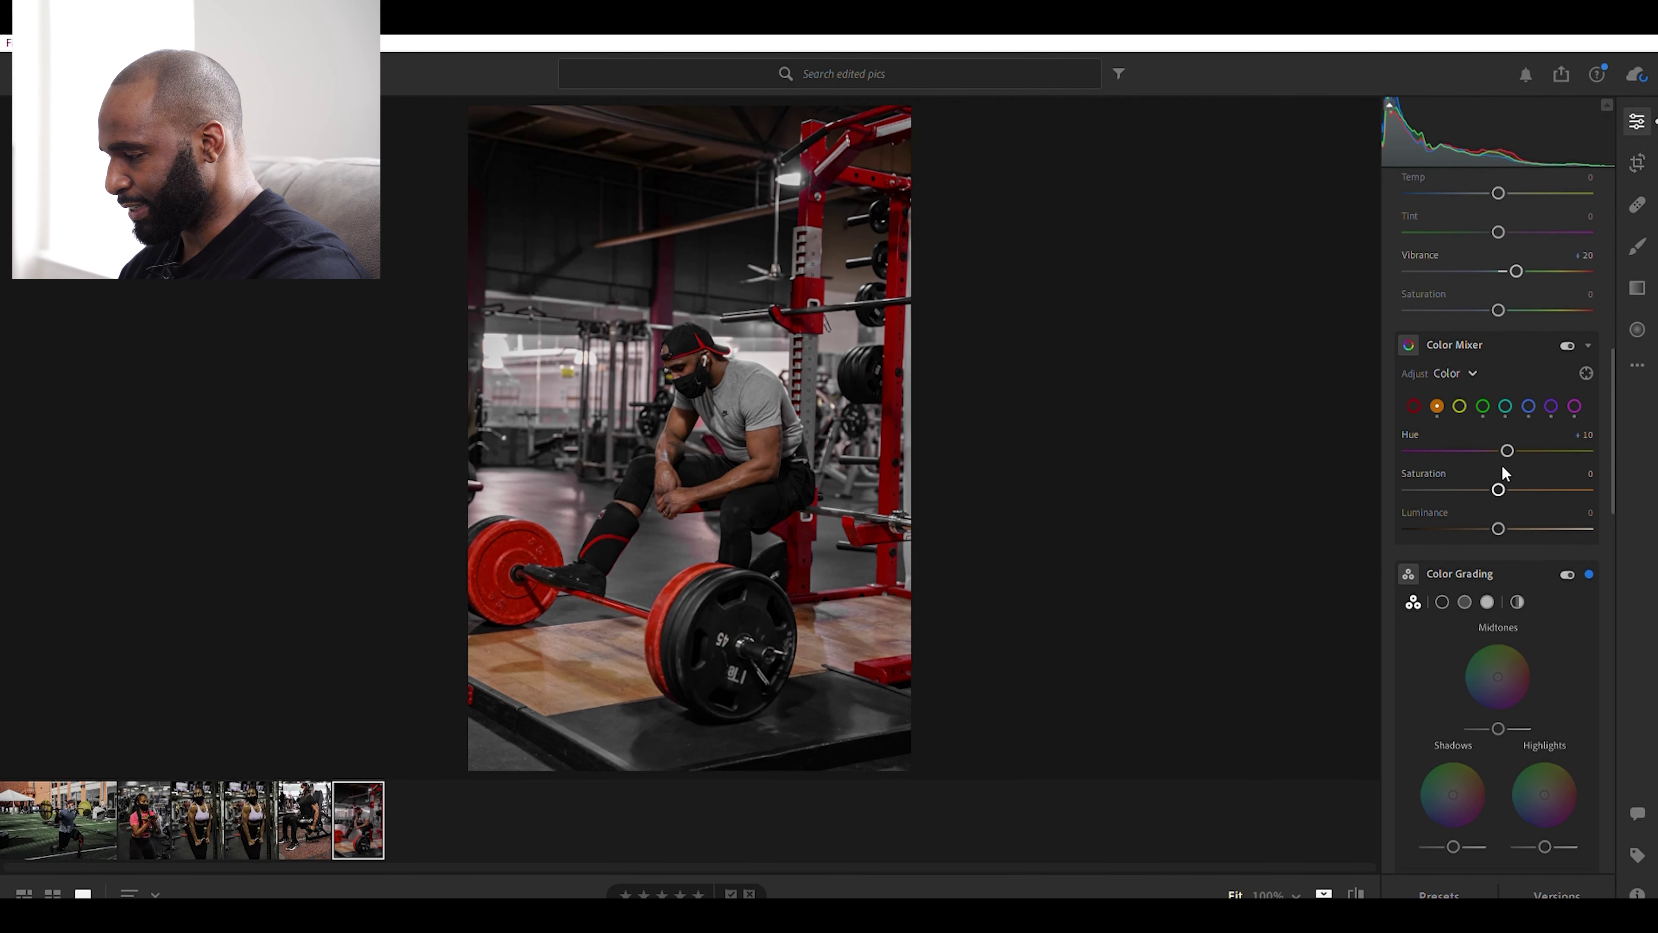
drag(1504, 472, 1501, 474)
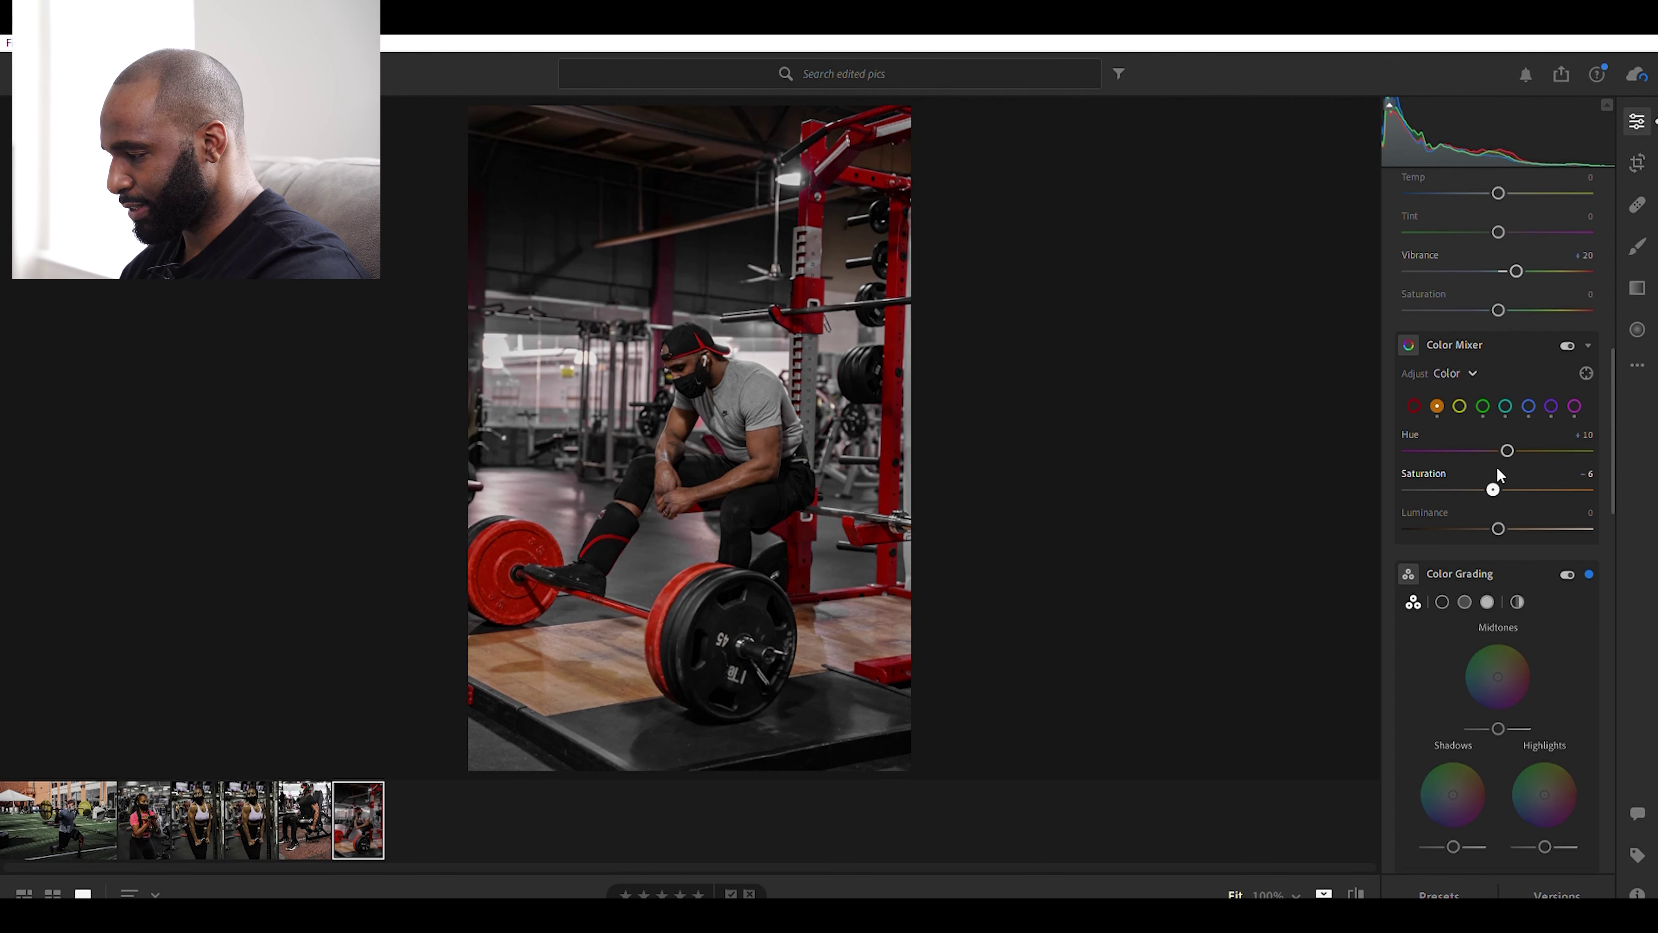
drag(1498, 468, 1497, 468)
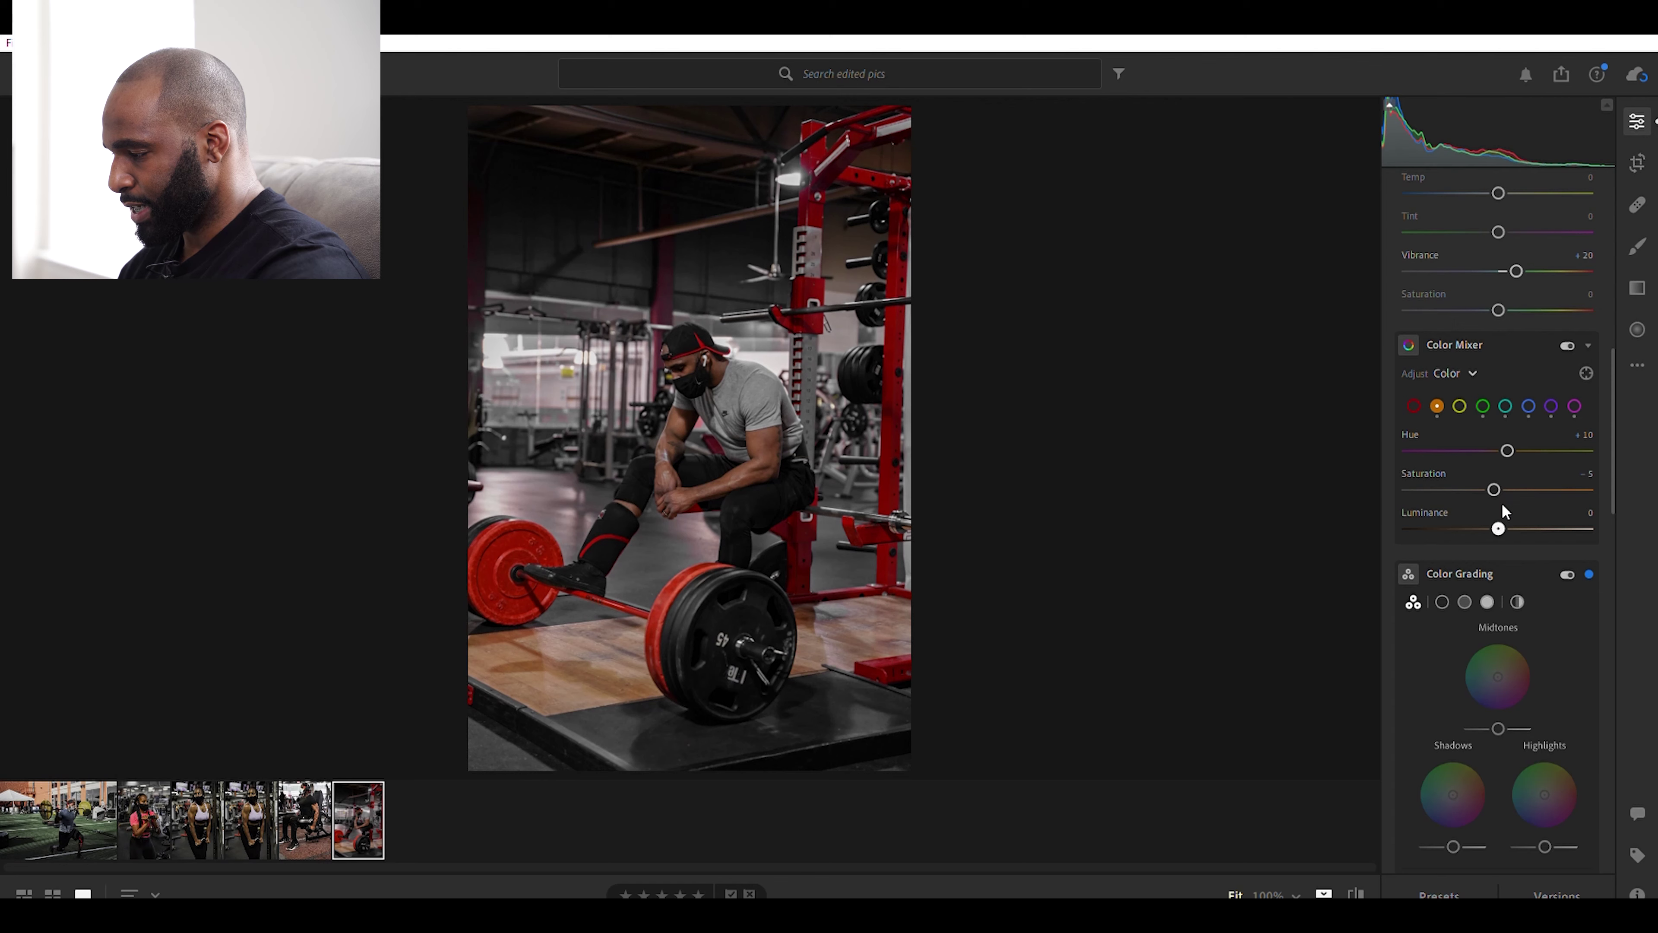
drag(1502, 507, 1513, 510)
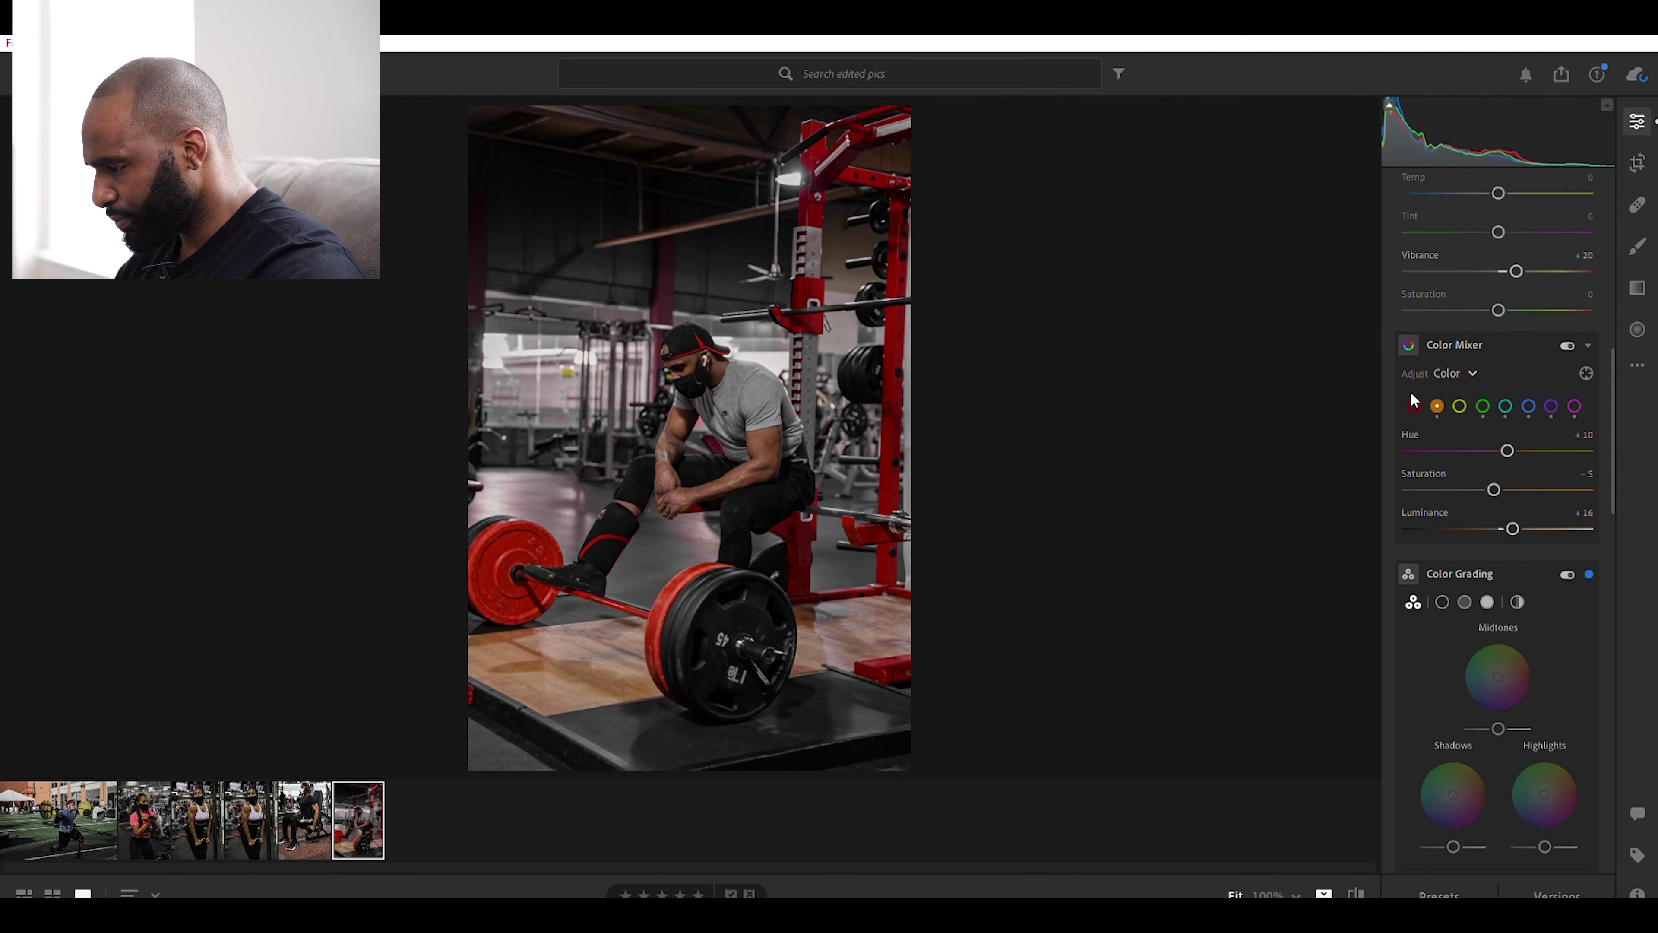
Try the red Saturation at −37 and +13 in the Color Mixer, resetting it to 0.
click(1413, 404)
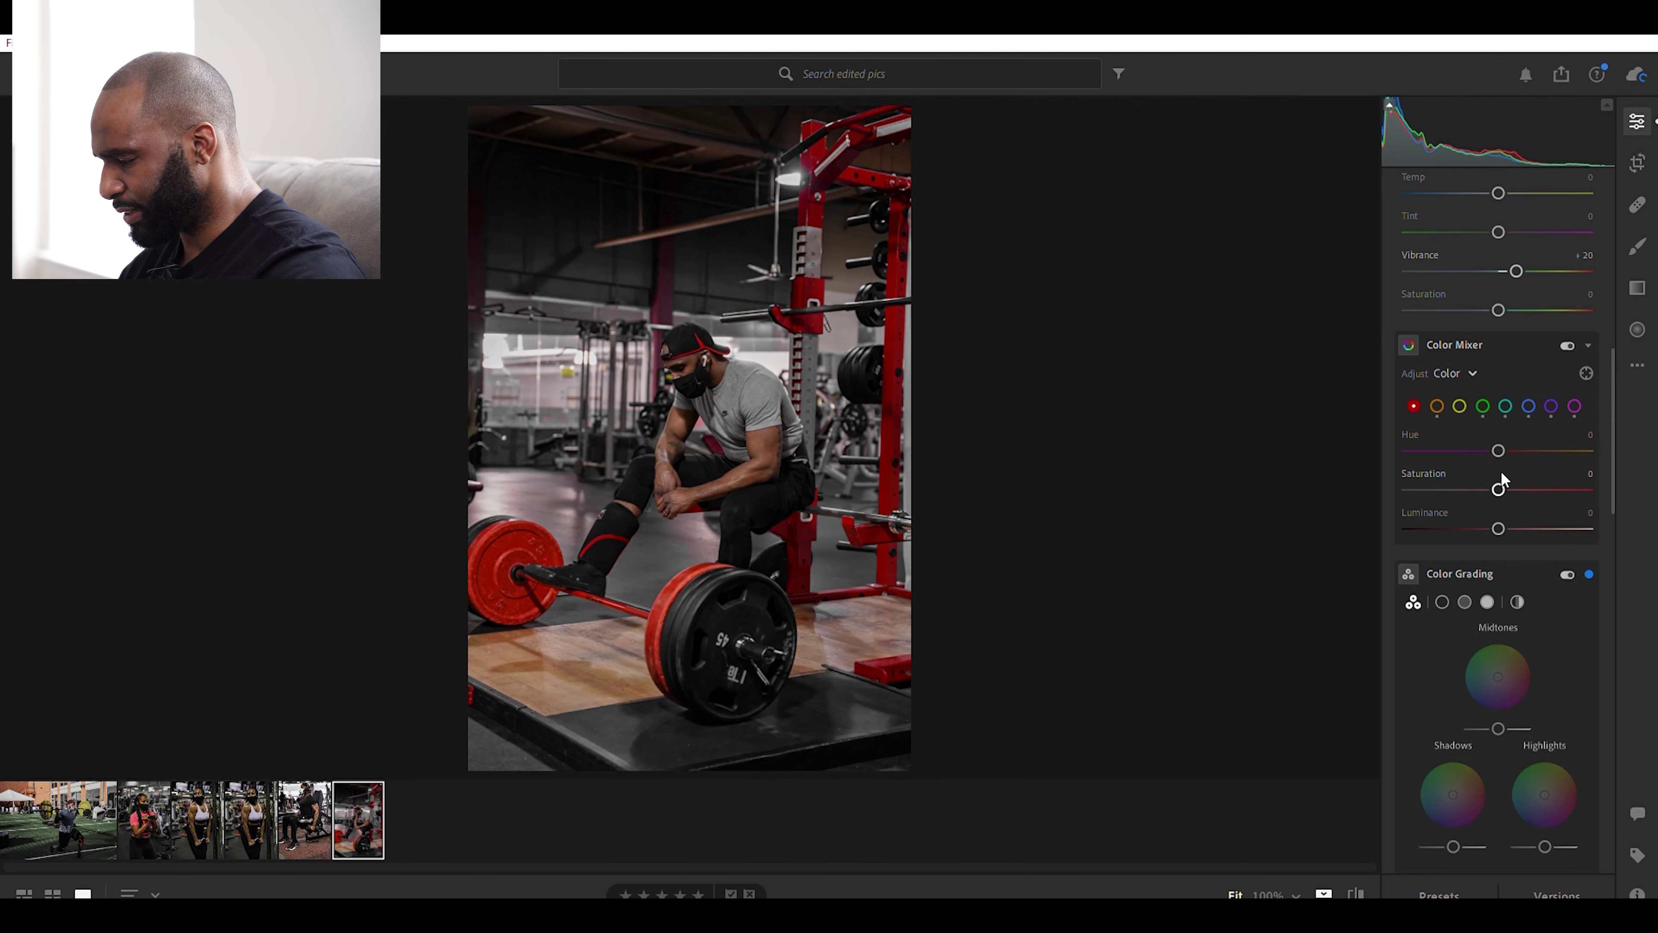
drag(1500, 472, 1466, 469)
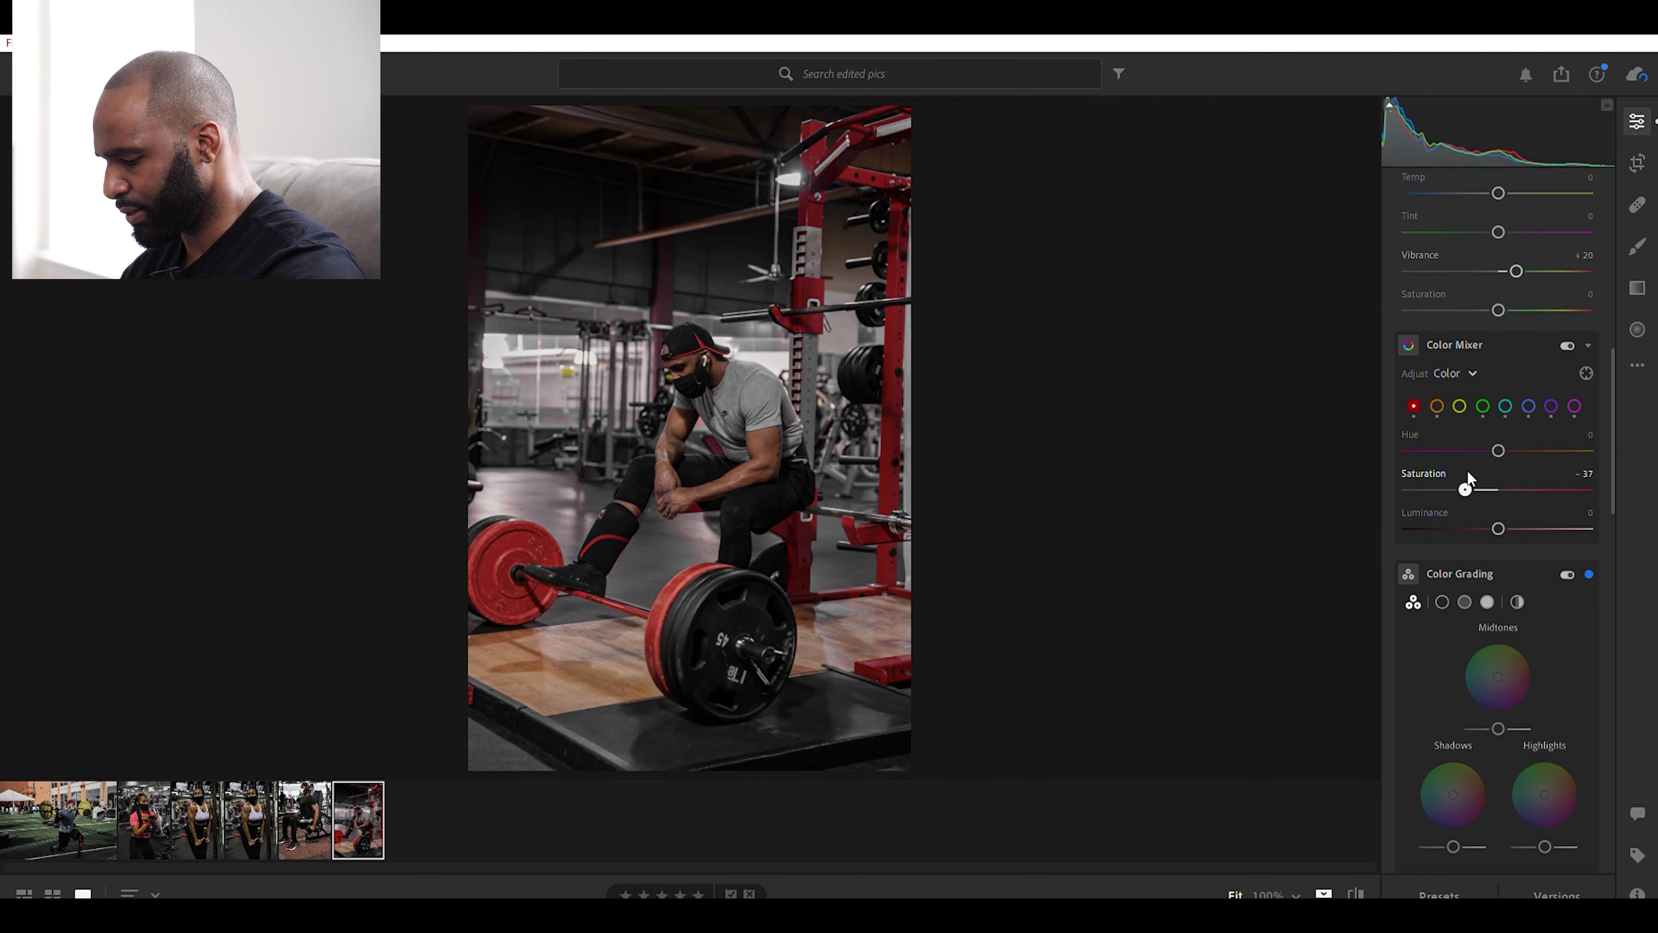
drag(1469, 478, 1512, 472)
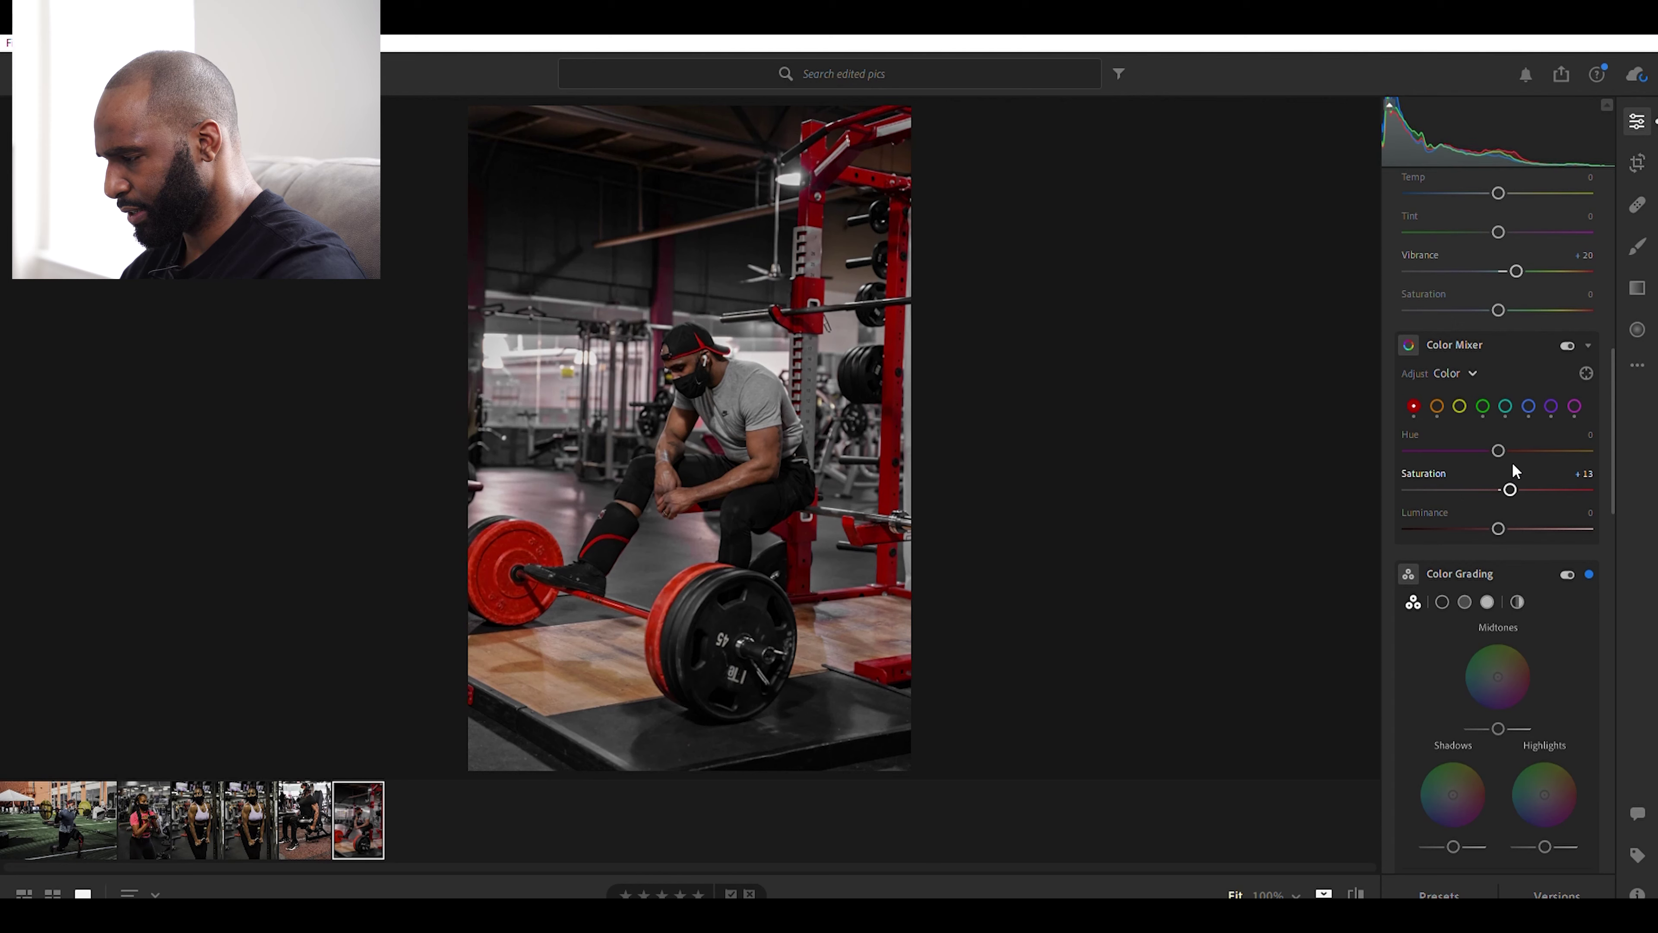
double_click(1511, 461)
Set the red Luminance to −30 in the Color Mixer and check the man's face and skin up close.
drag(1496, 522, 1470, 524)
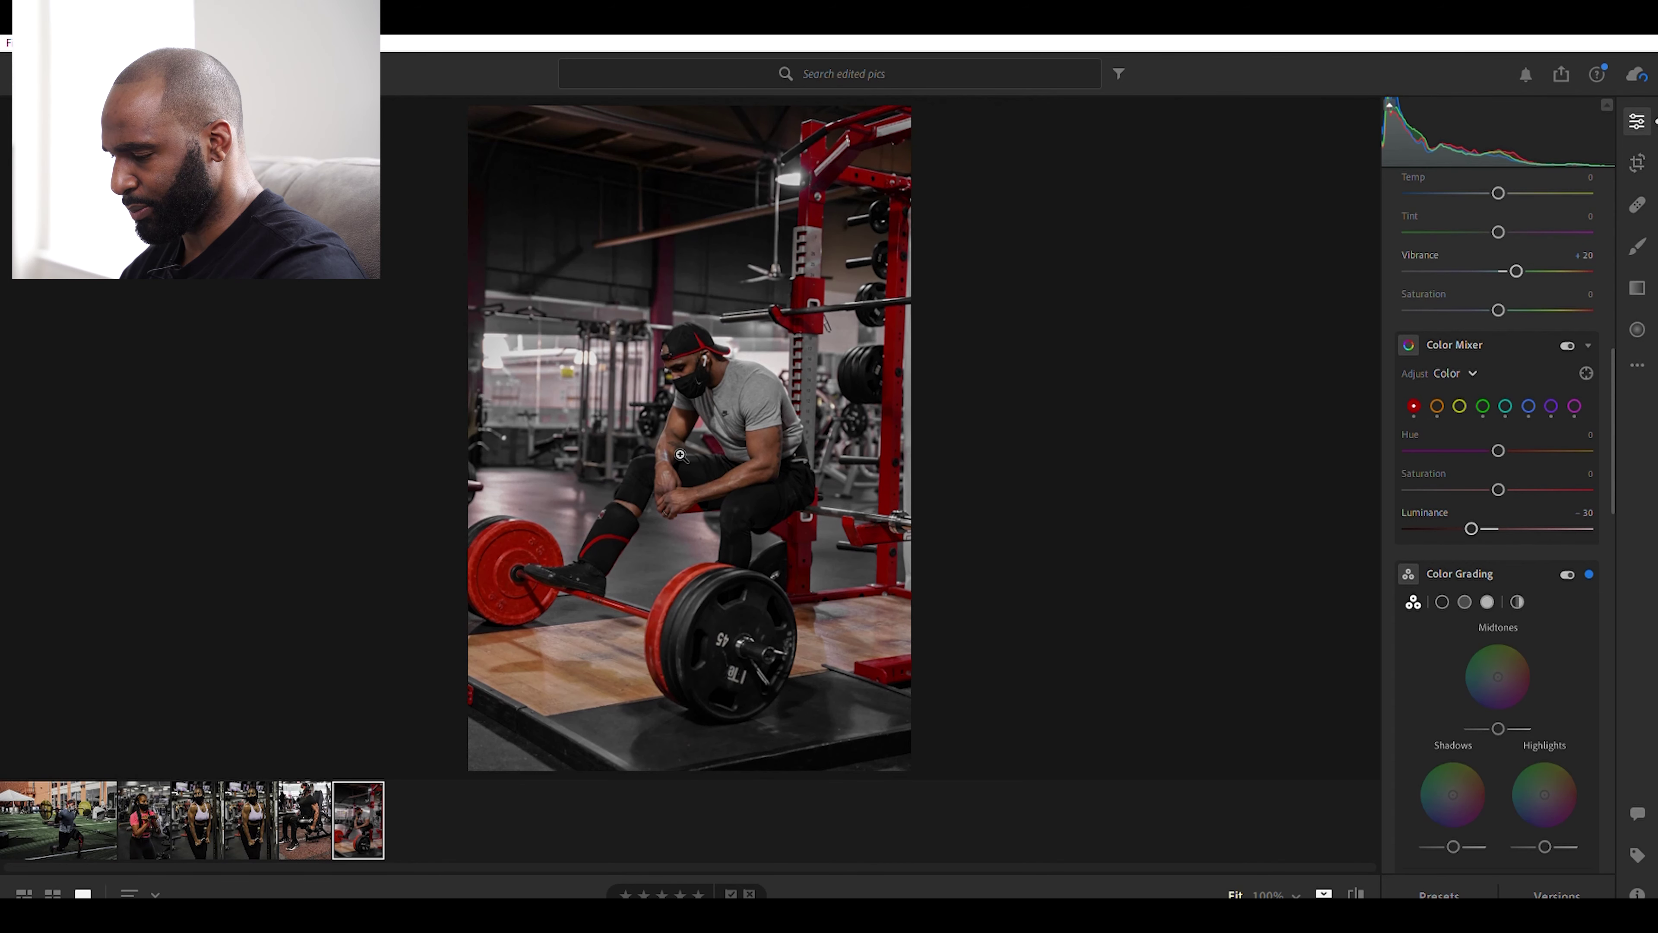
click(727, 368)
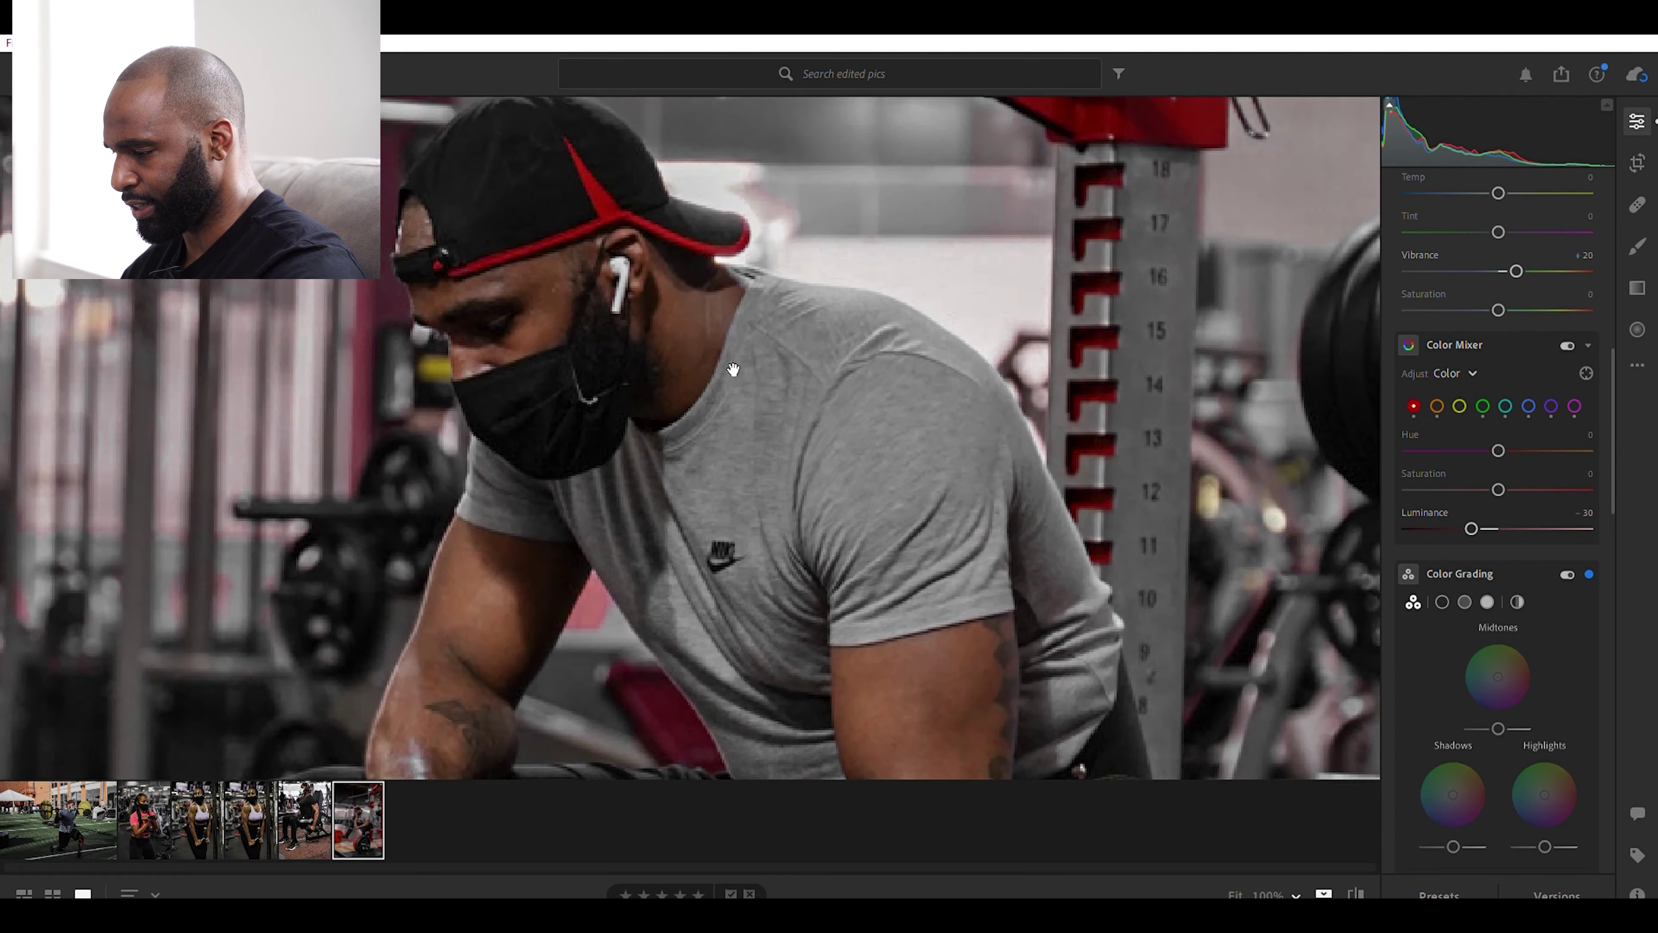
click(732, 369)
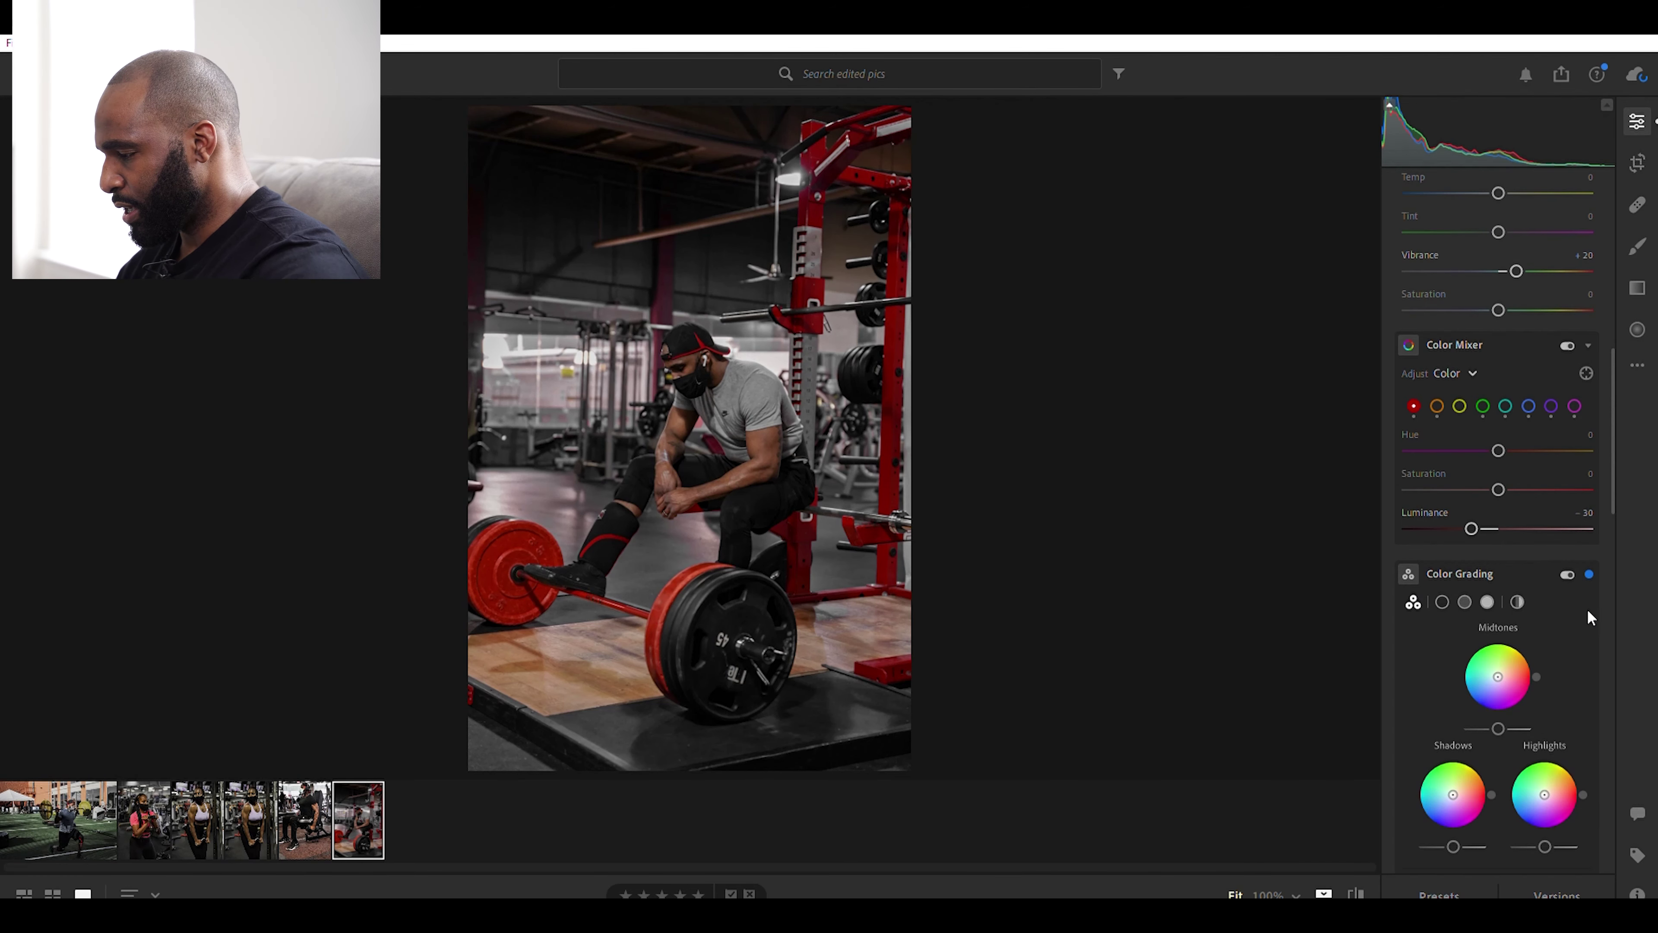
Try Sharpening at 150 while zoomed in on the man's face and shirt, resetting it to 0.
scroll(1596, 587, down, 5)
scroll(1601, 554, down, 3)
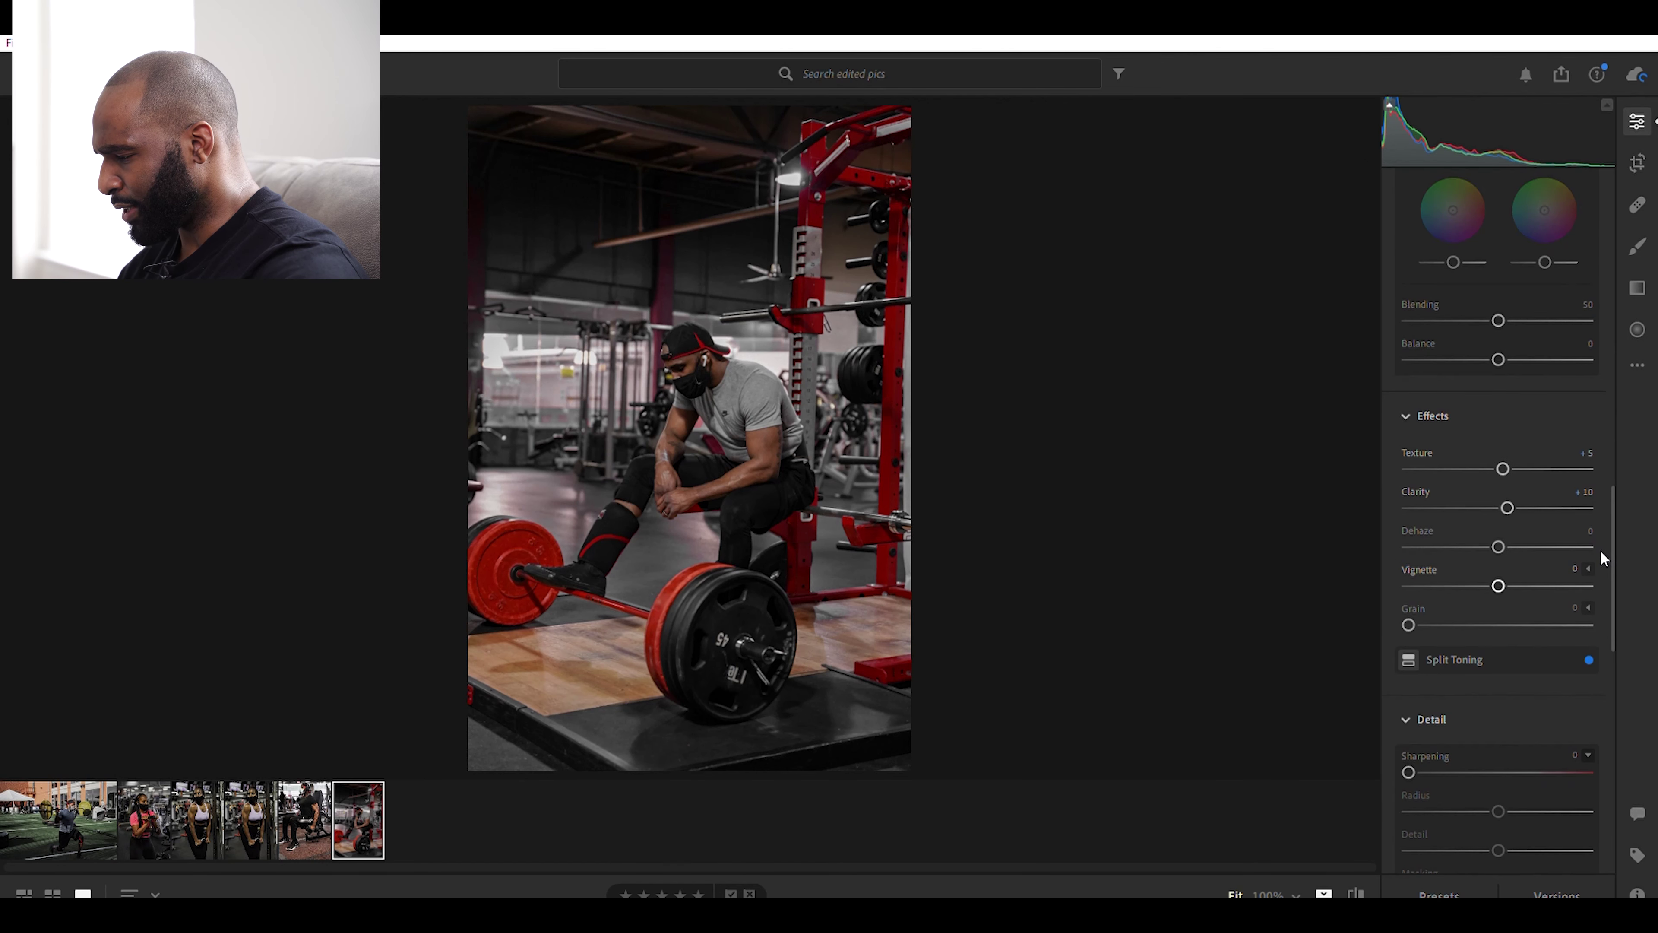
scroll(1600, 549, down, 6)
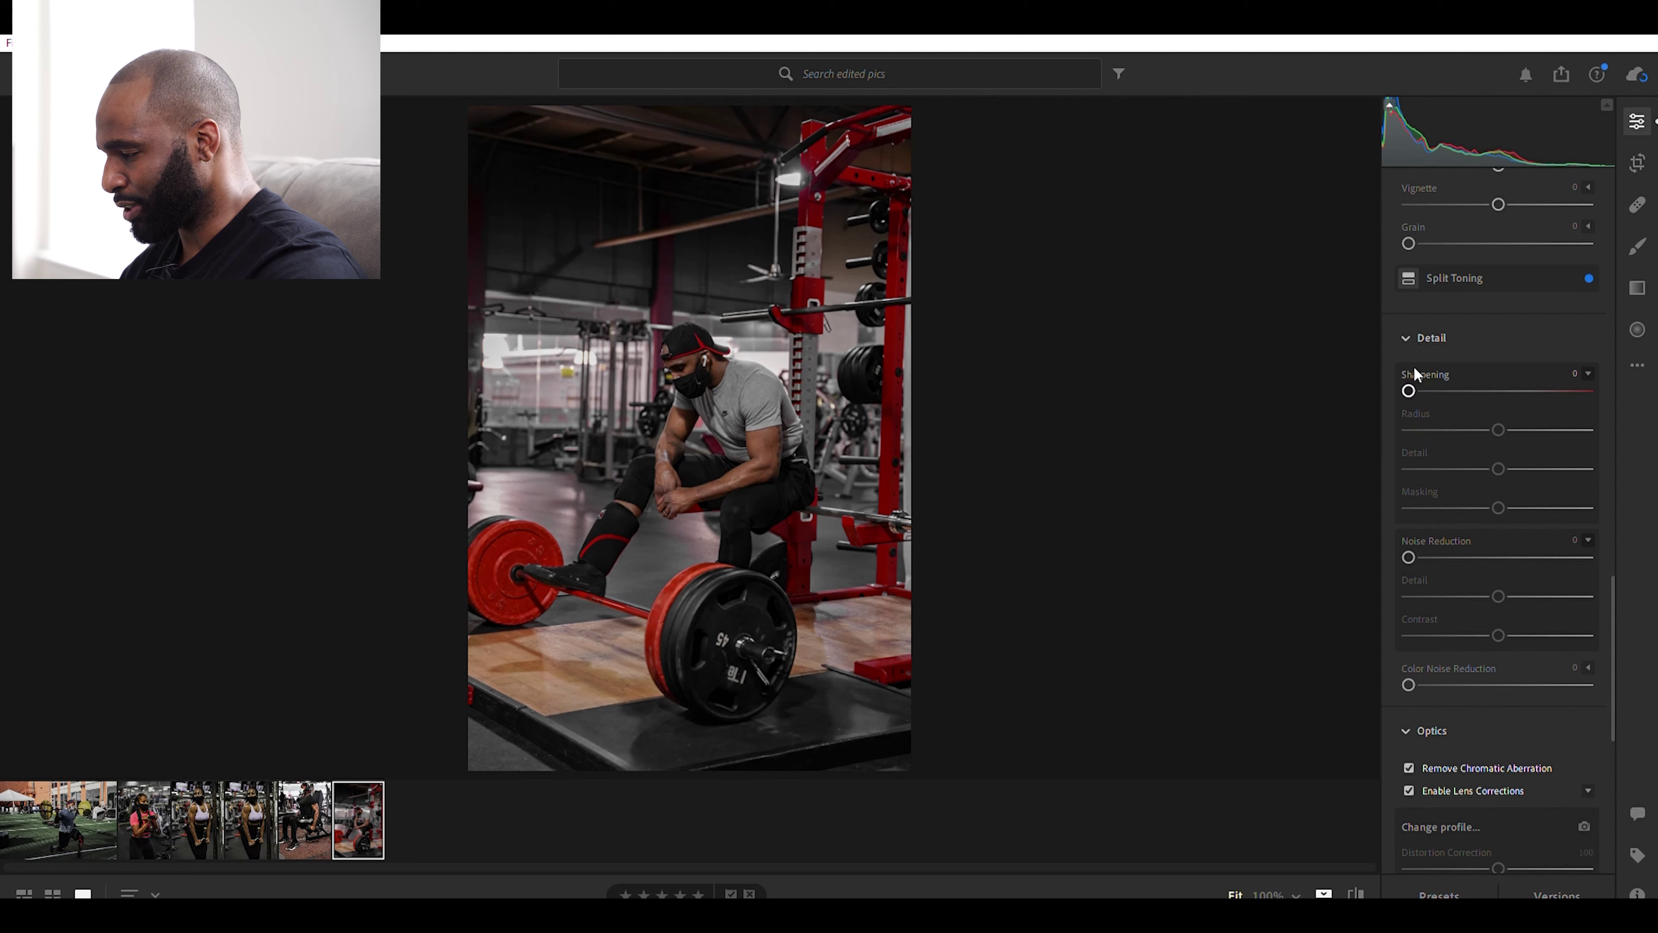
click(684, 364)
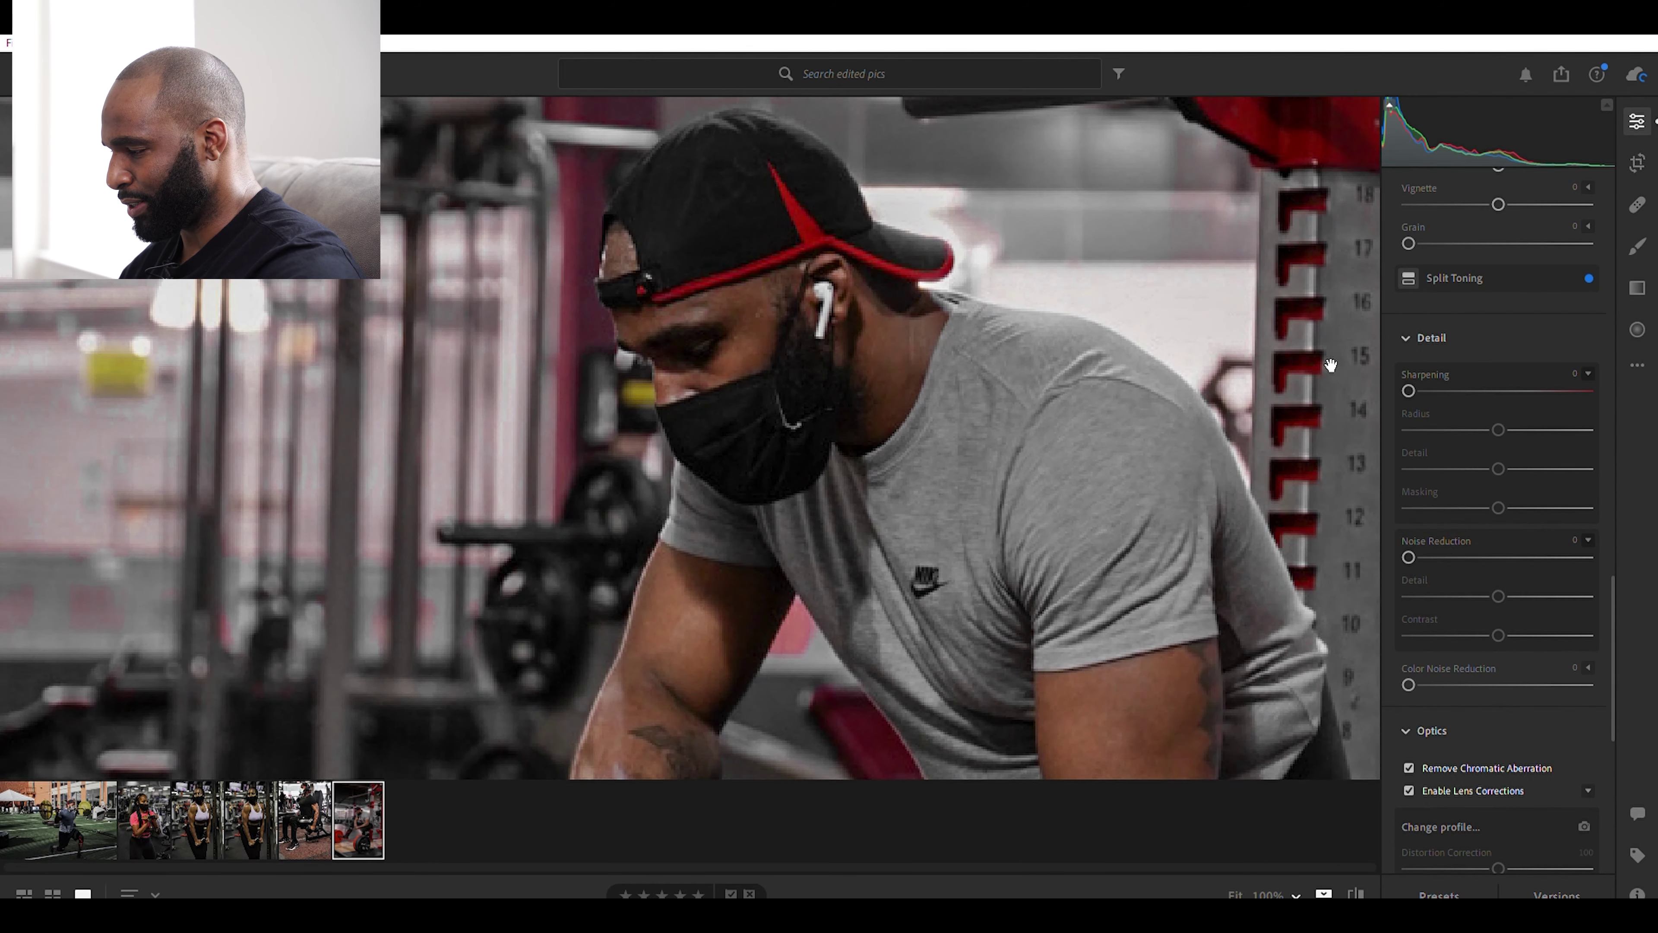
drag(1409, 389, 1588, 389)
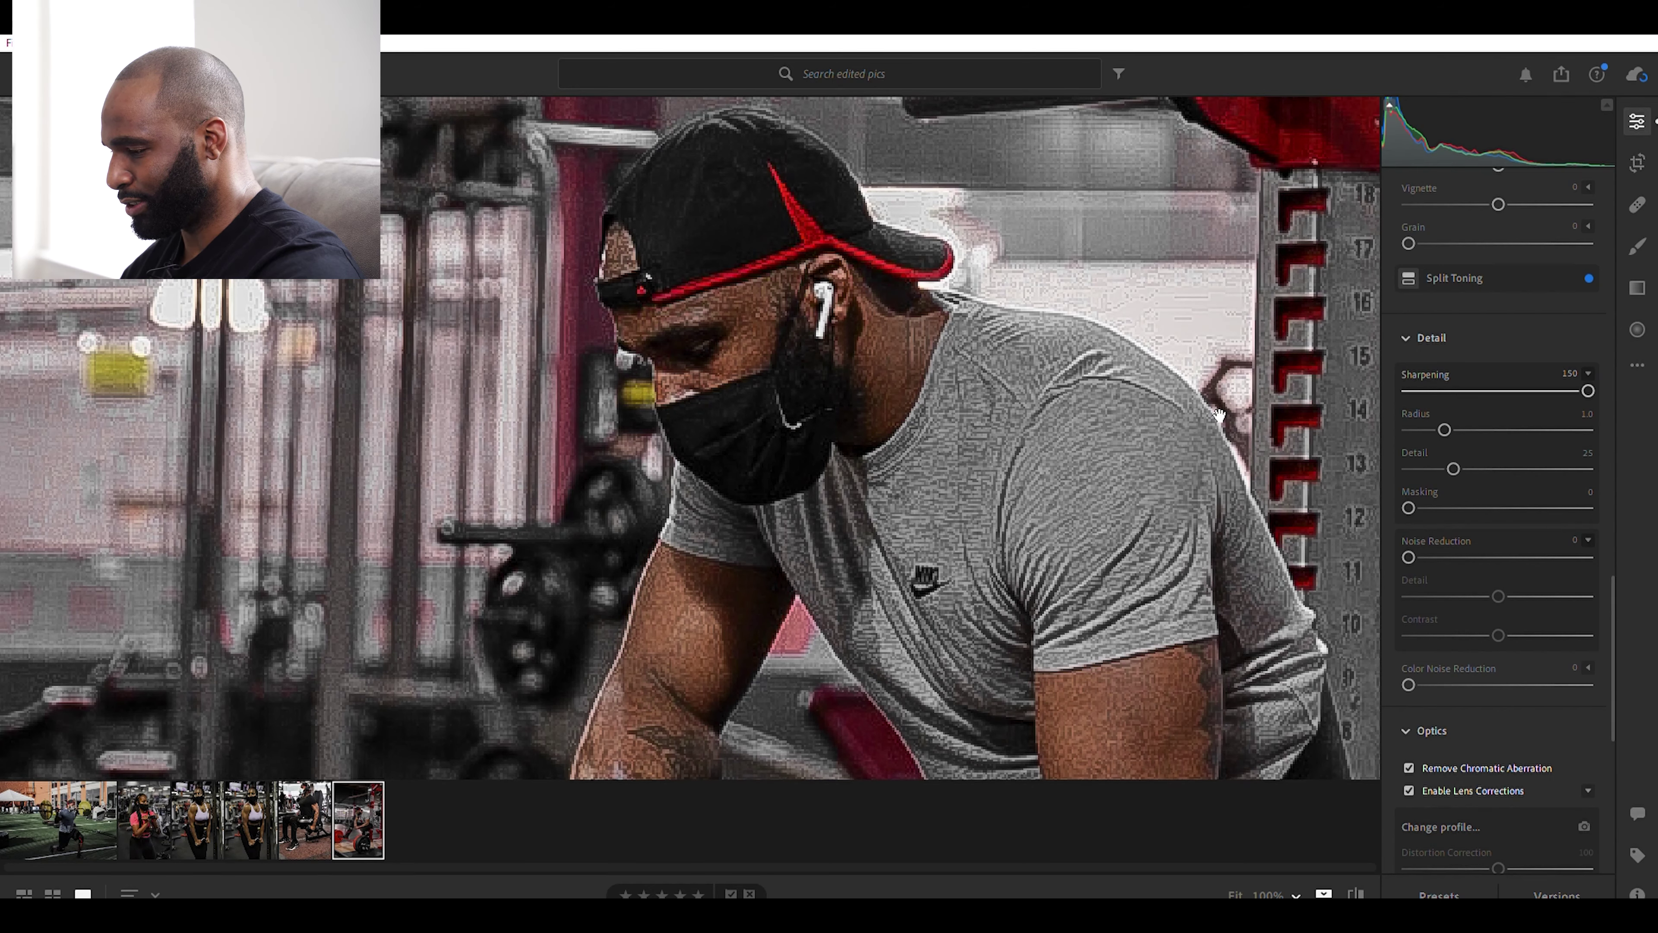
double_click(1594, 379)
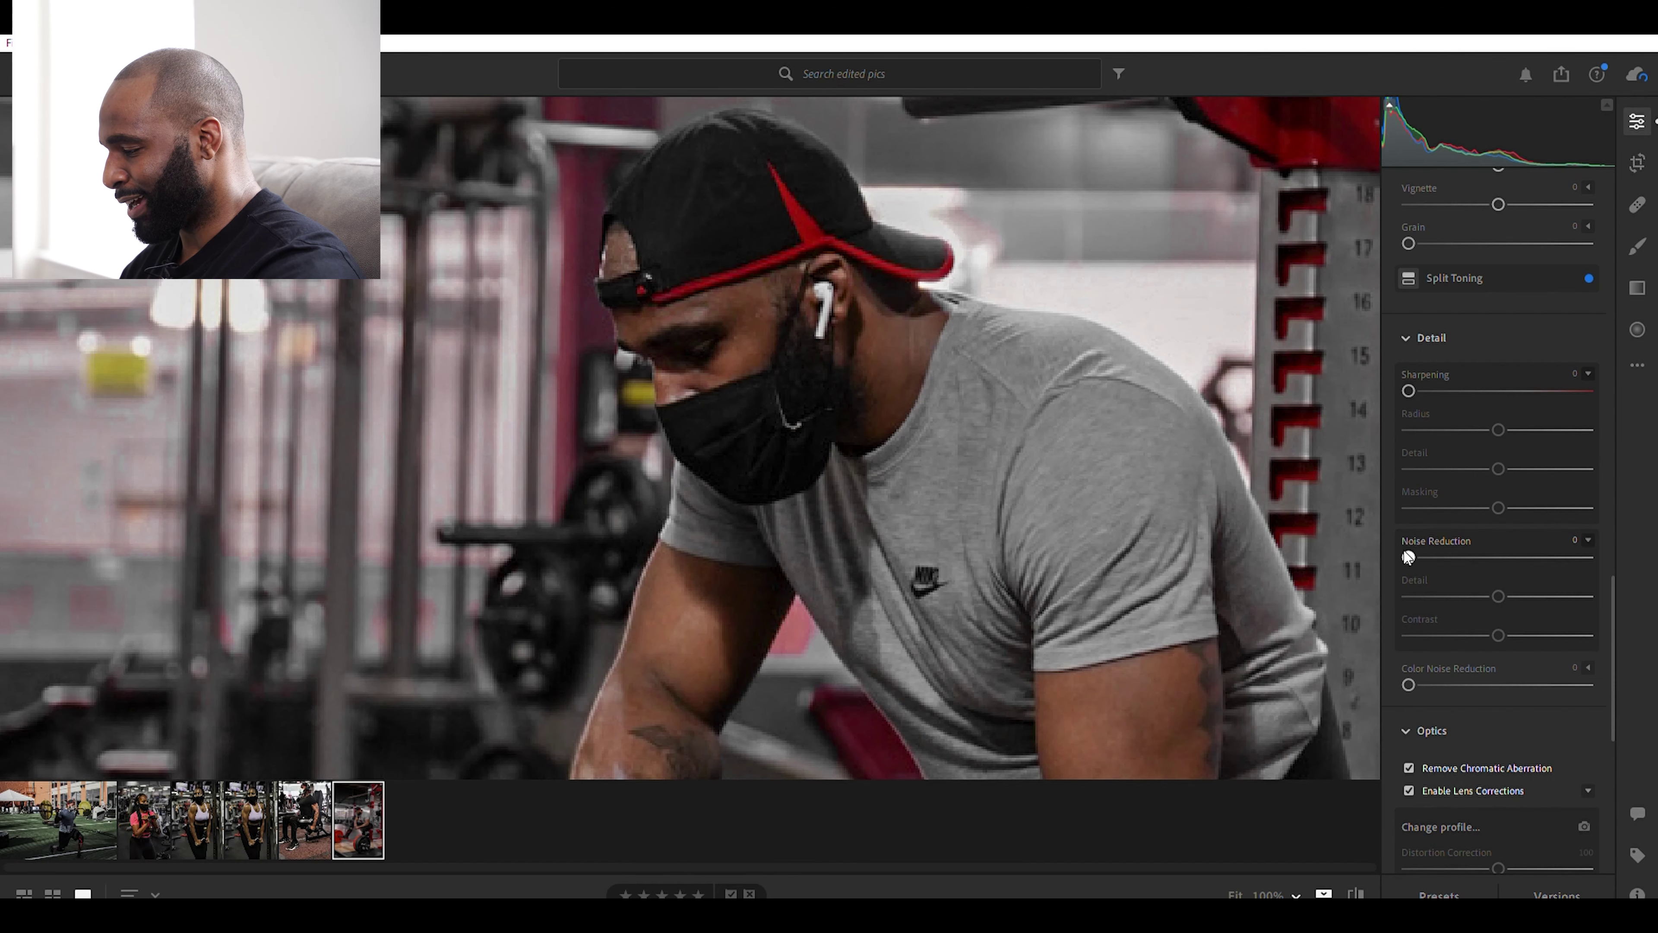
Try Noise Reduction at 100, comparing the whole photo with a close-up of the man's shirt.
drag(1408, 552, 1625, 548)
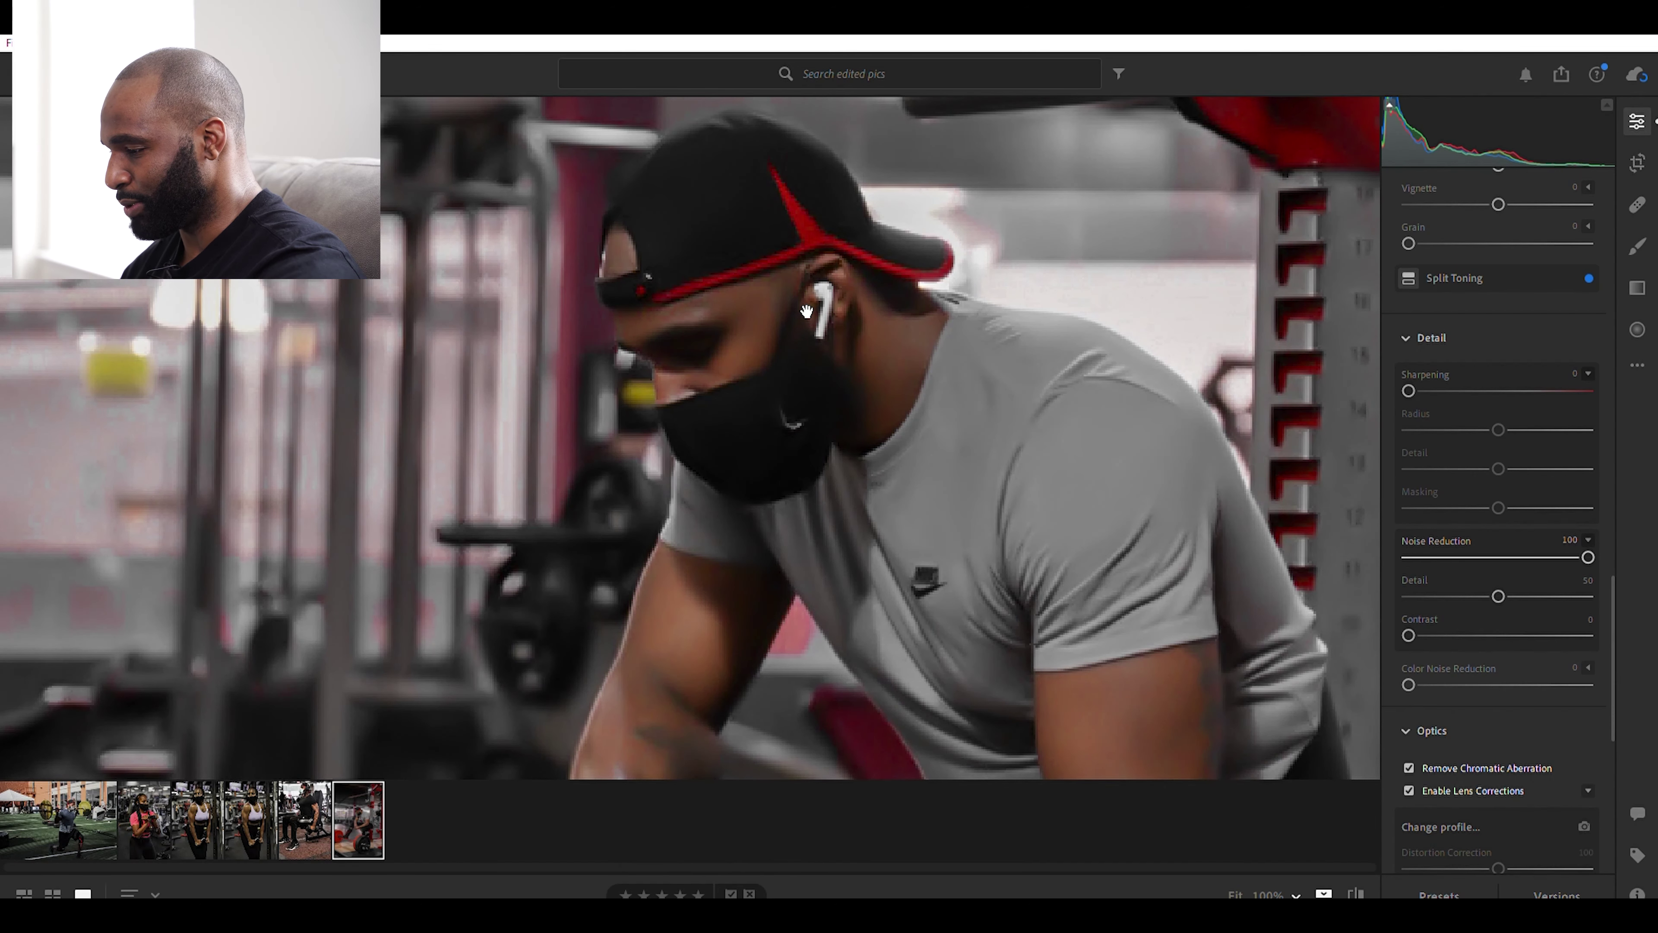
click(808, 335)
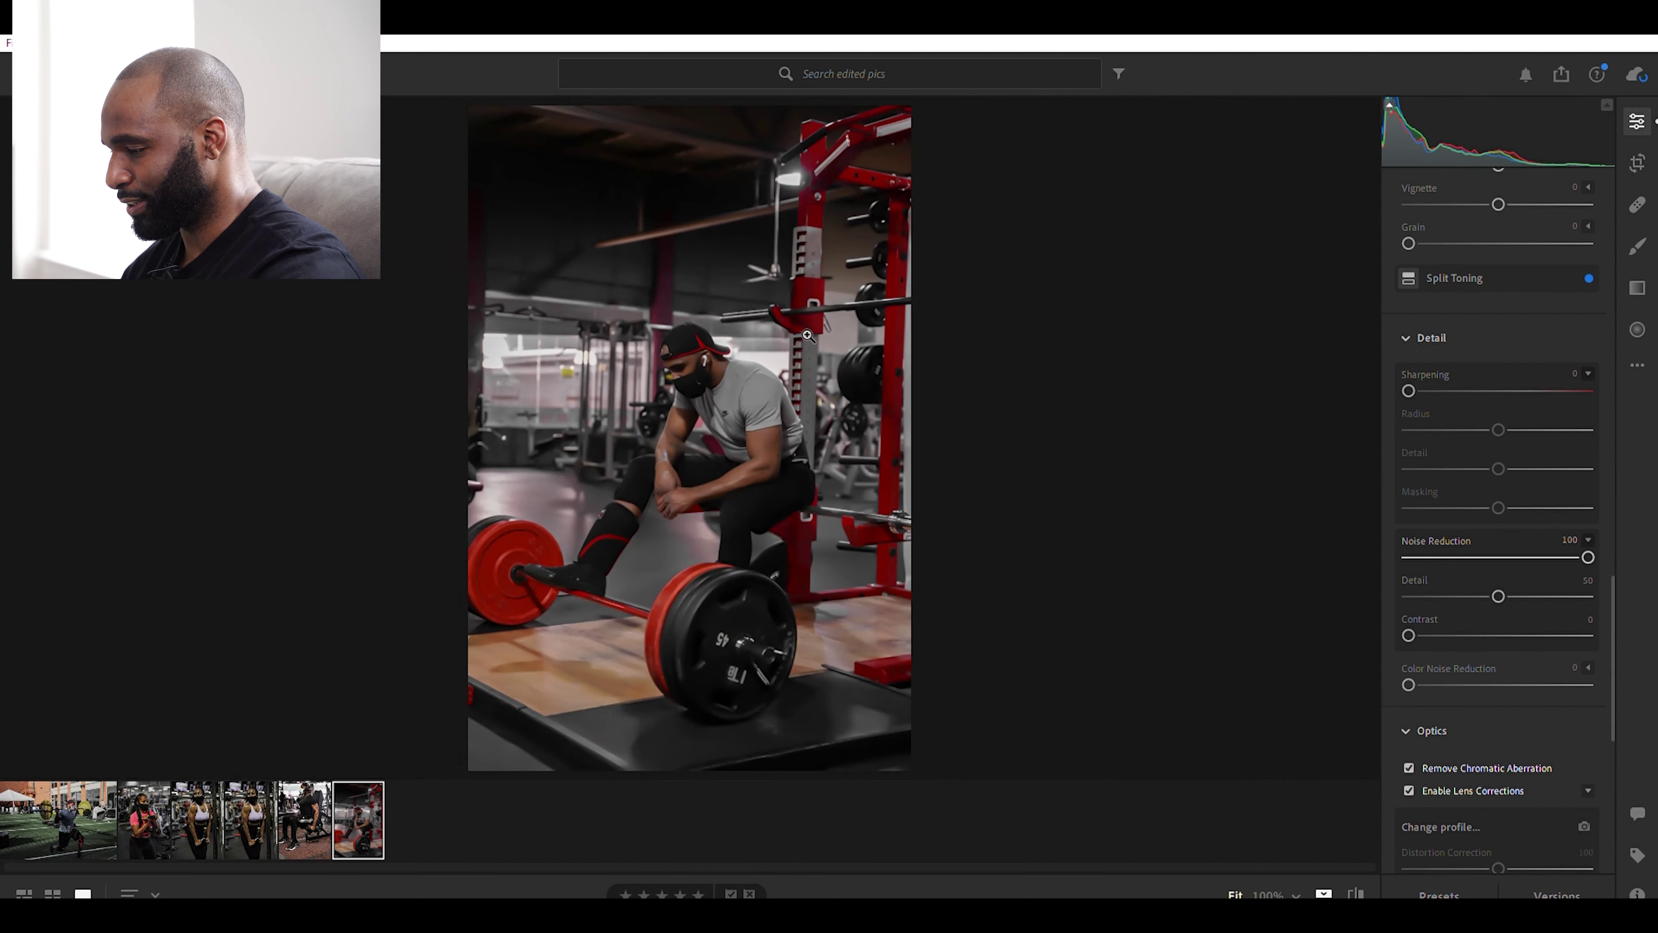
click(735, 384)
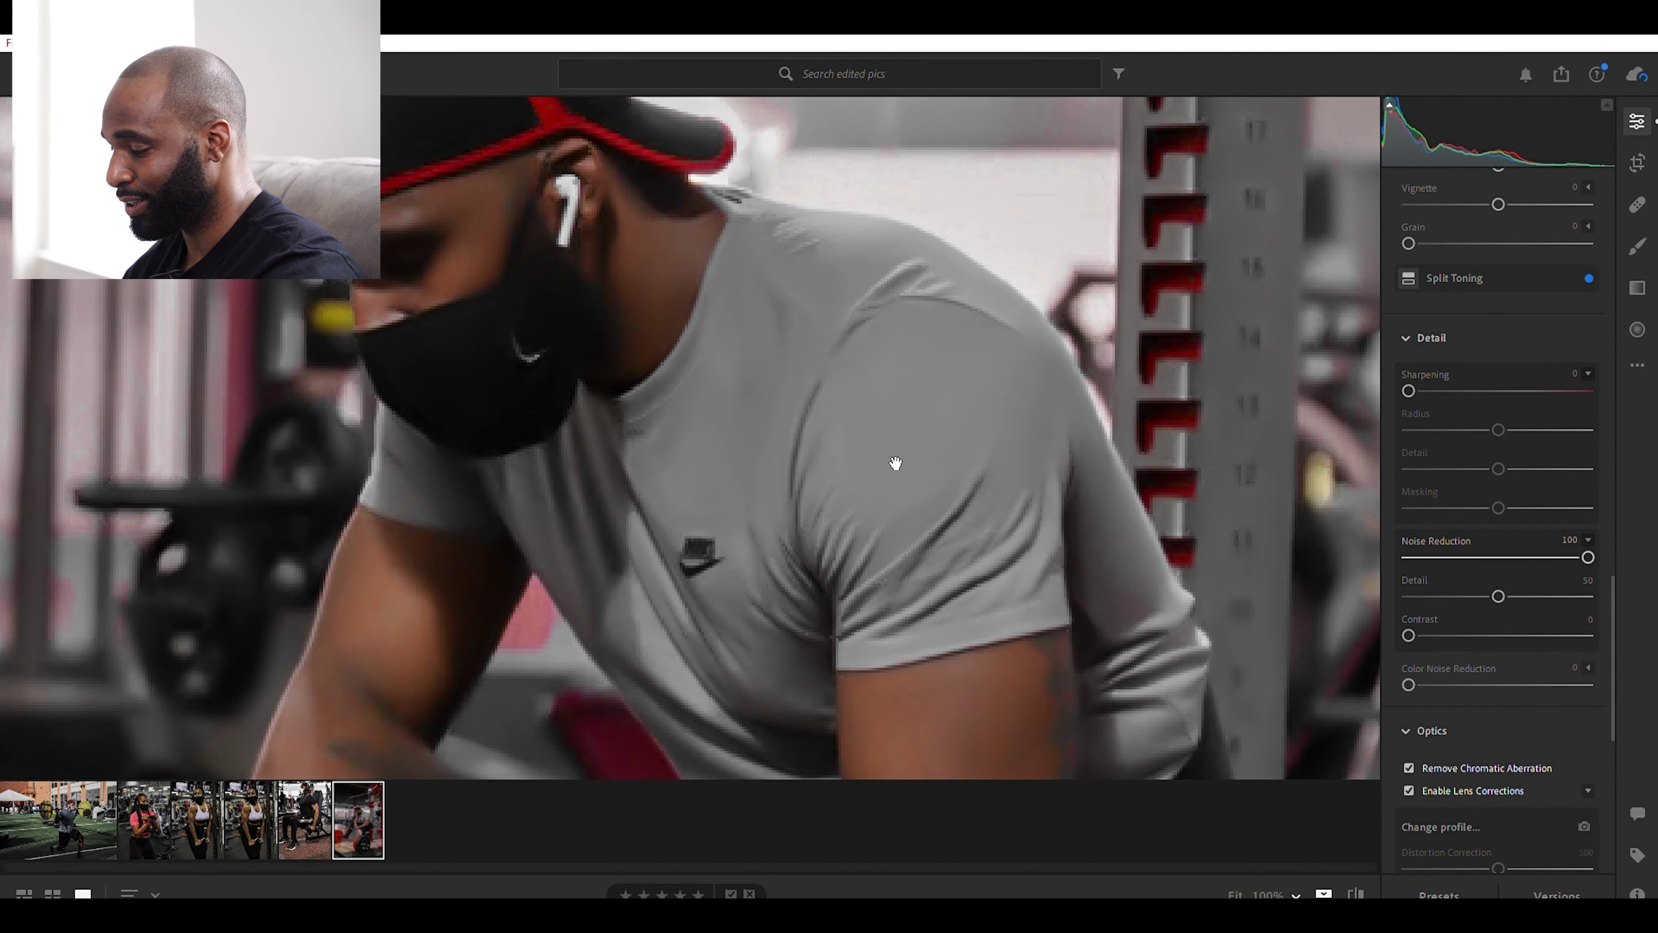
Set Noise Reduction to 11 and return to the view of the whole photo.
double_click(1589, 539)
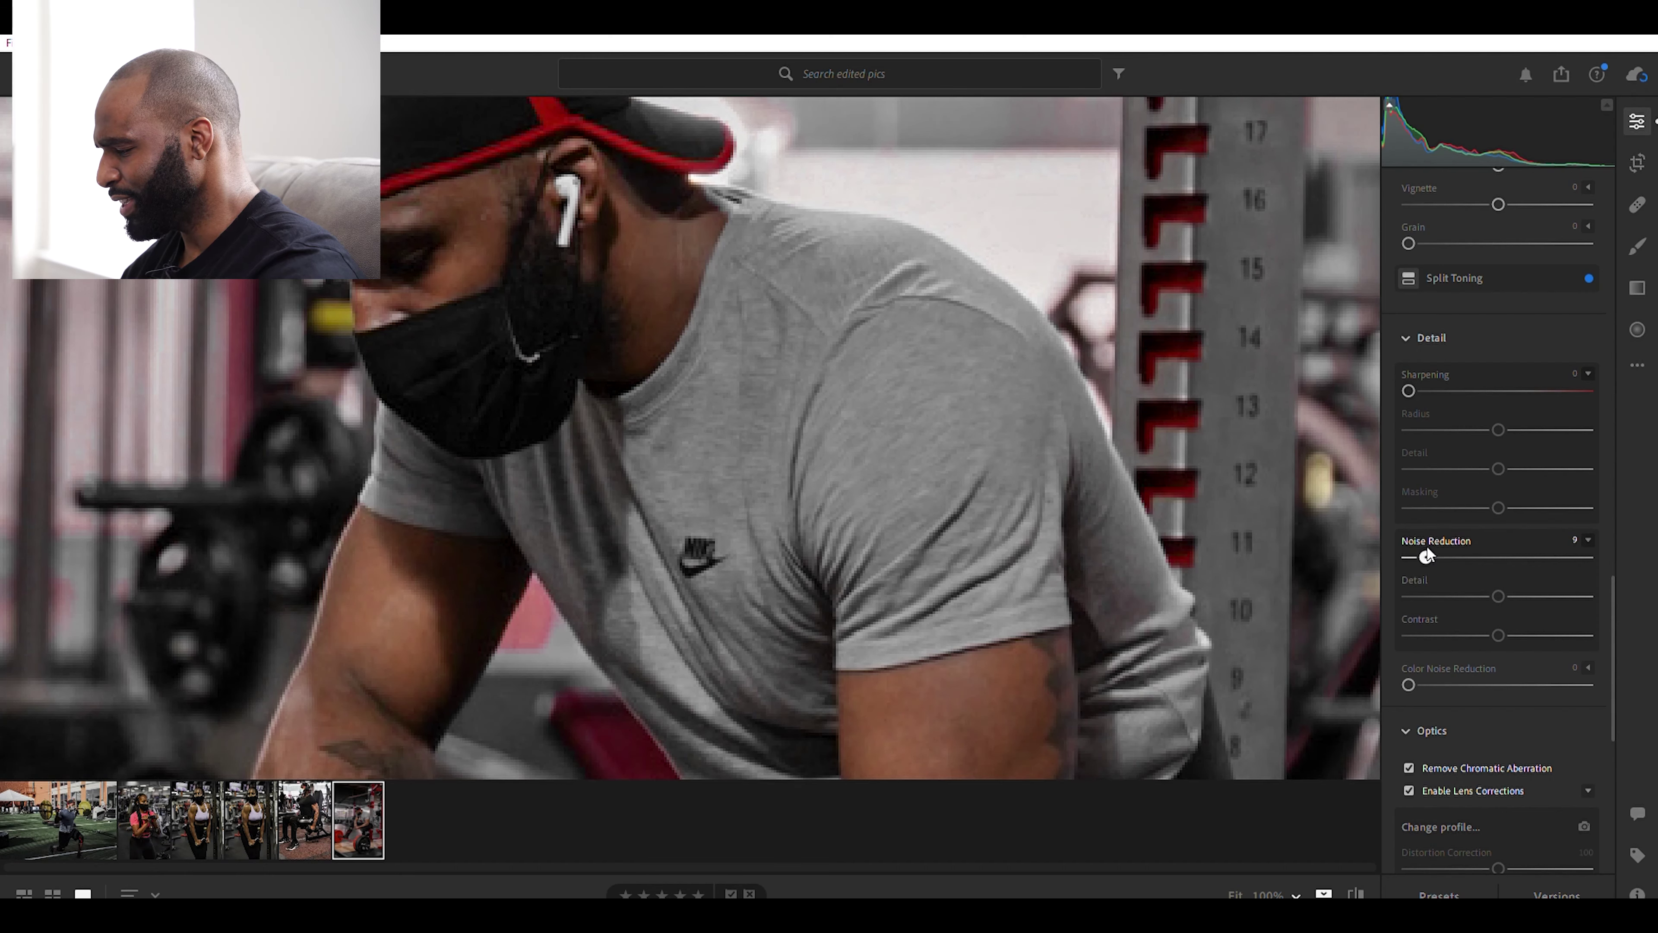
drag(1429, 546, 1430, 545)
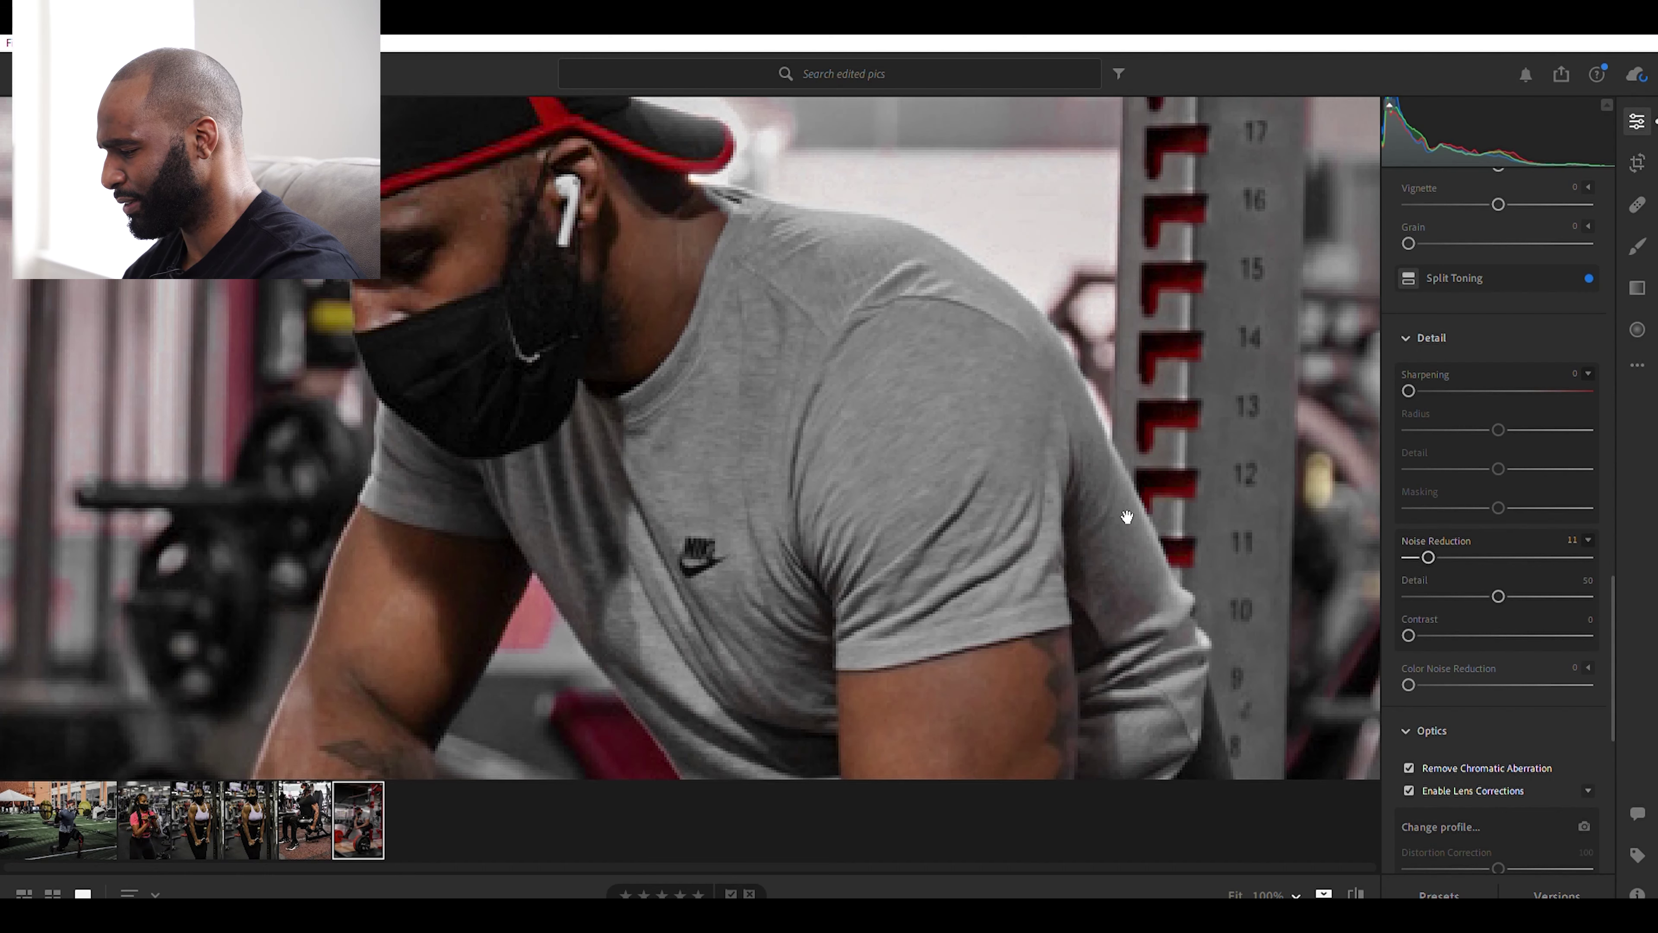
click(1055, 470)
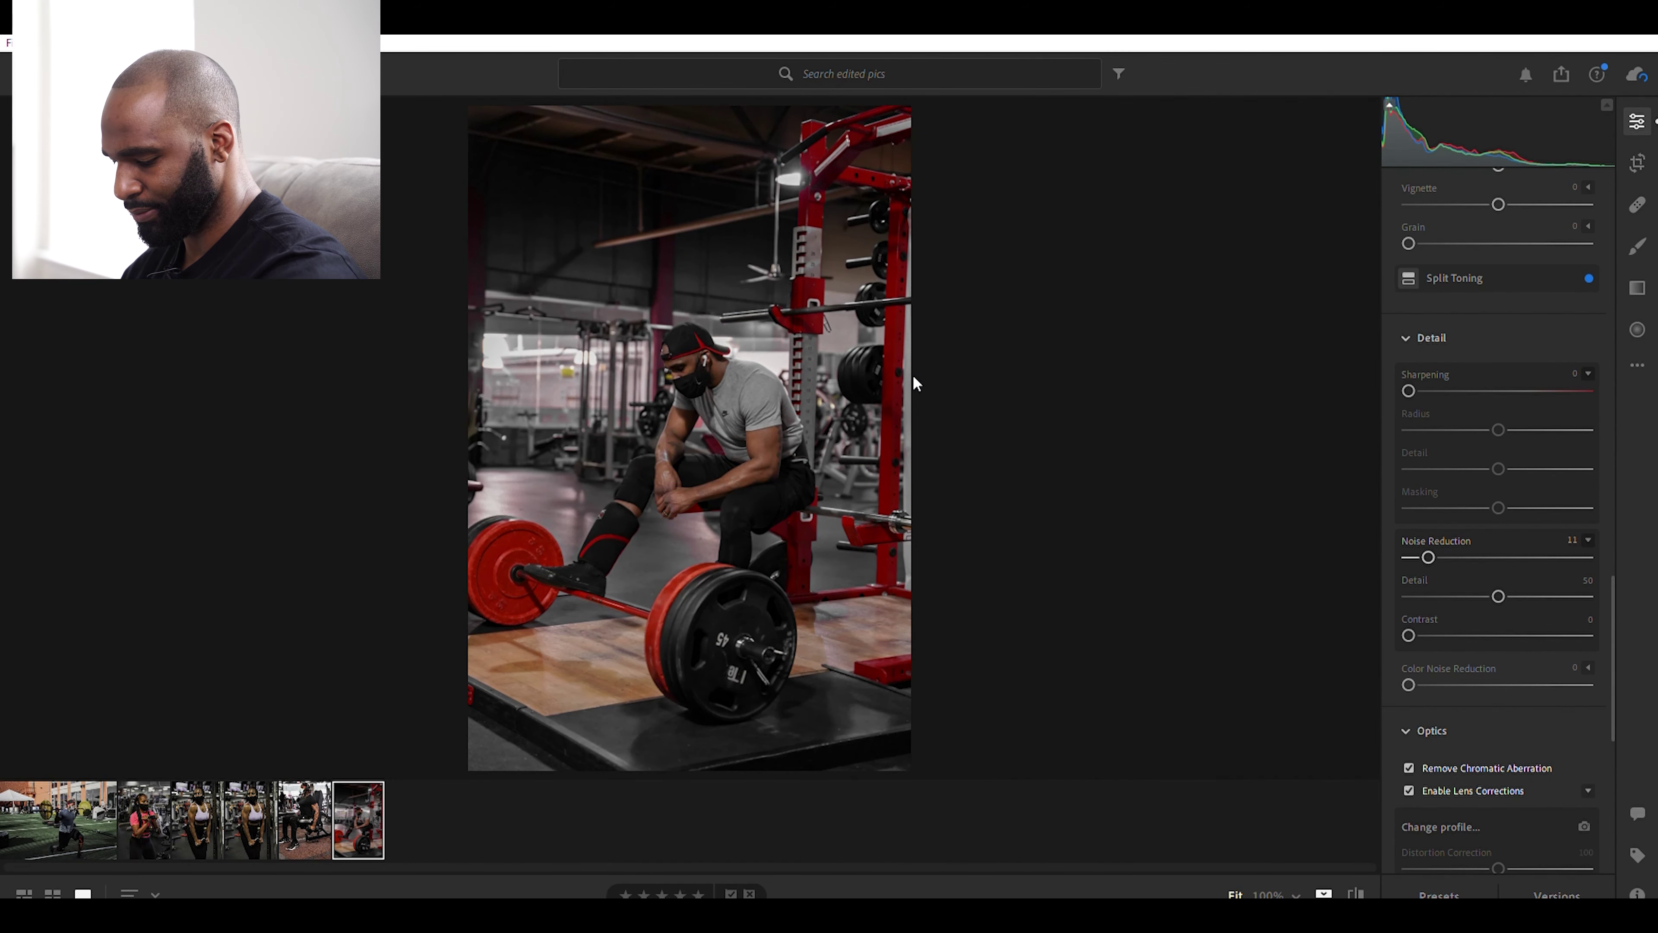
Compare the edited photo with its original version, ending on the edited one.
click(1355, 881)
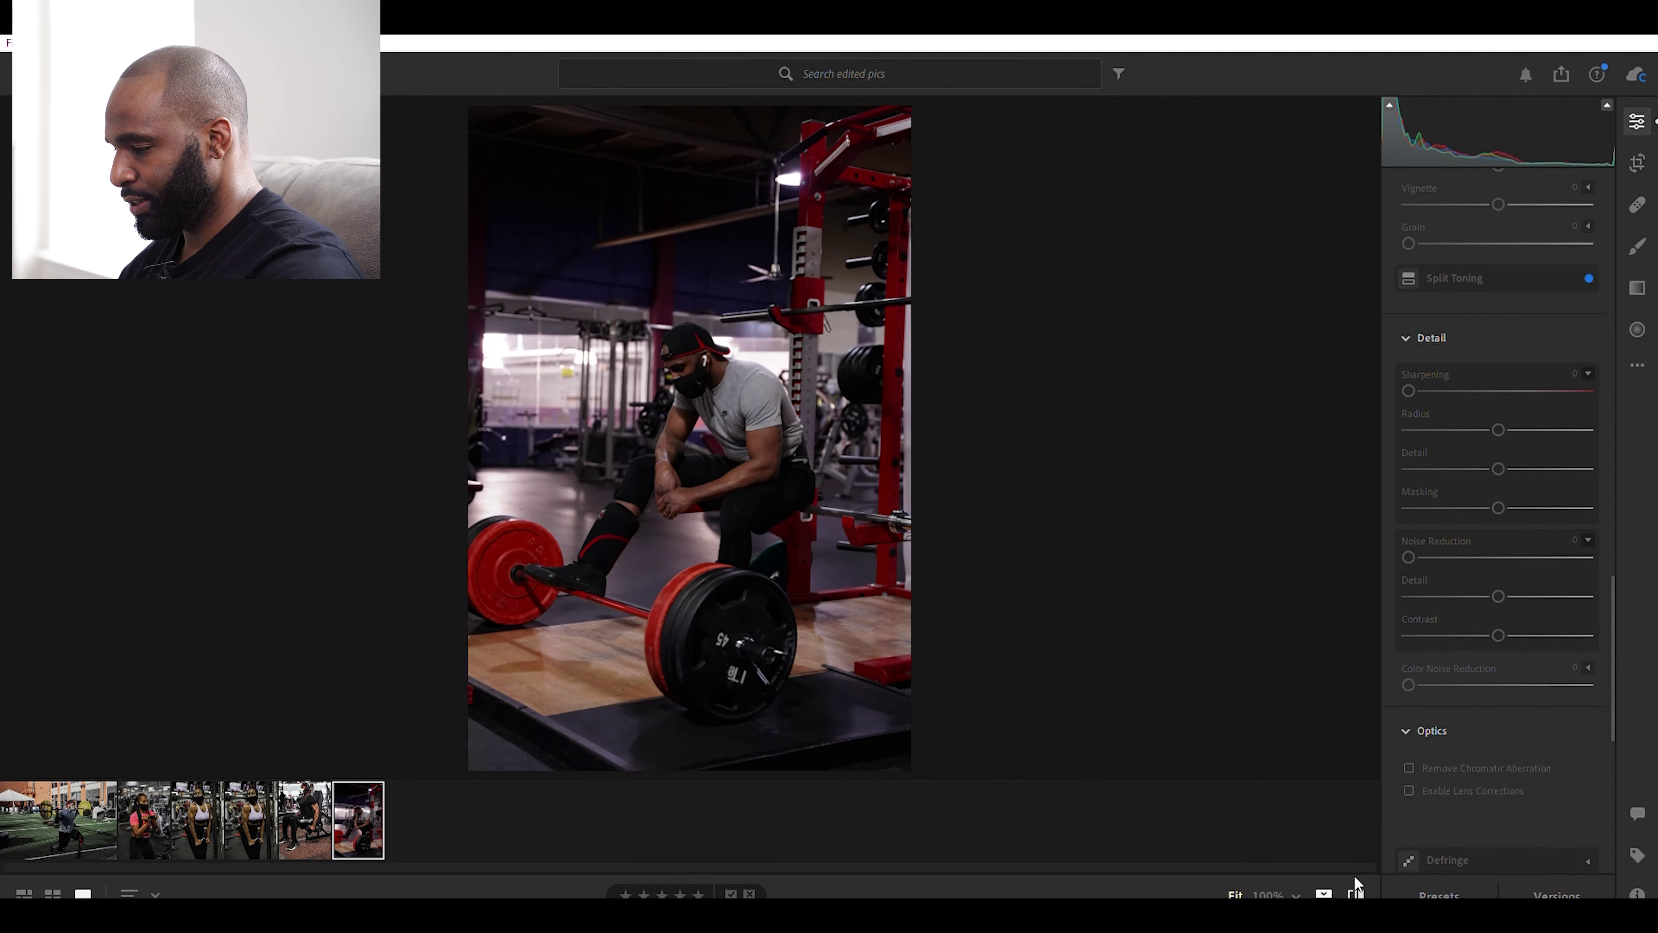
click(1353, 874)
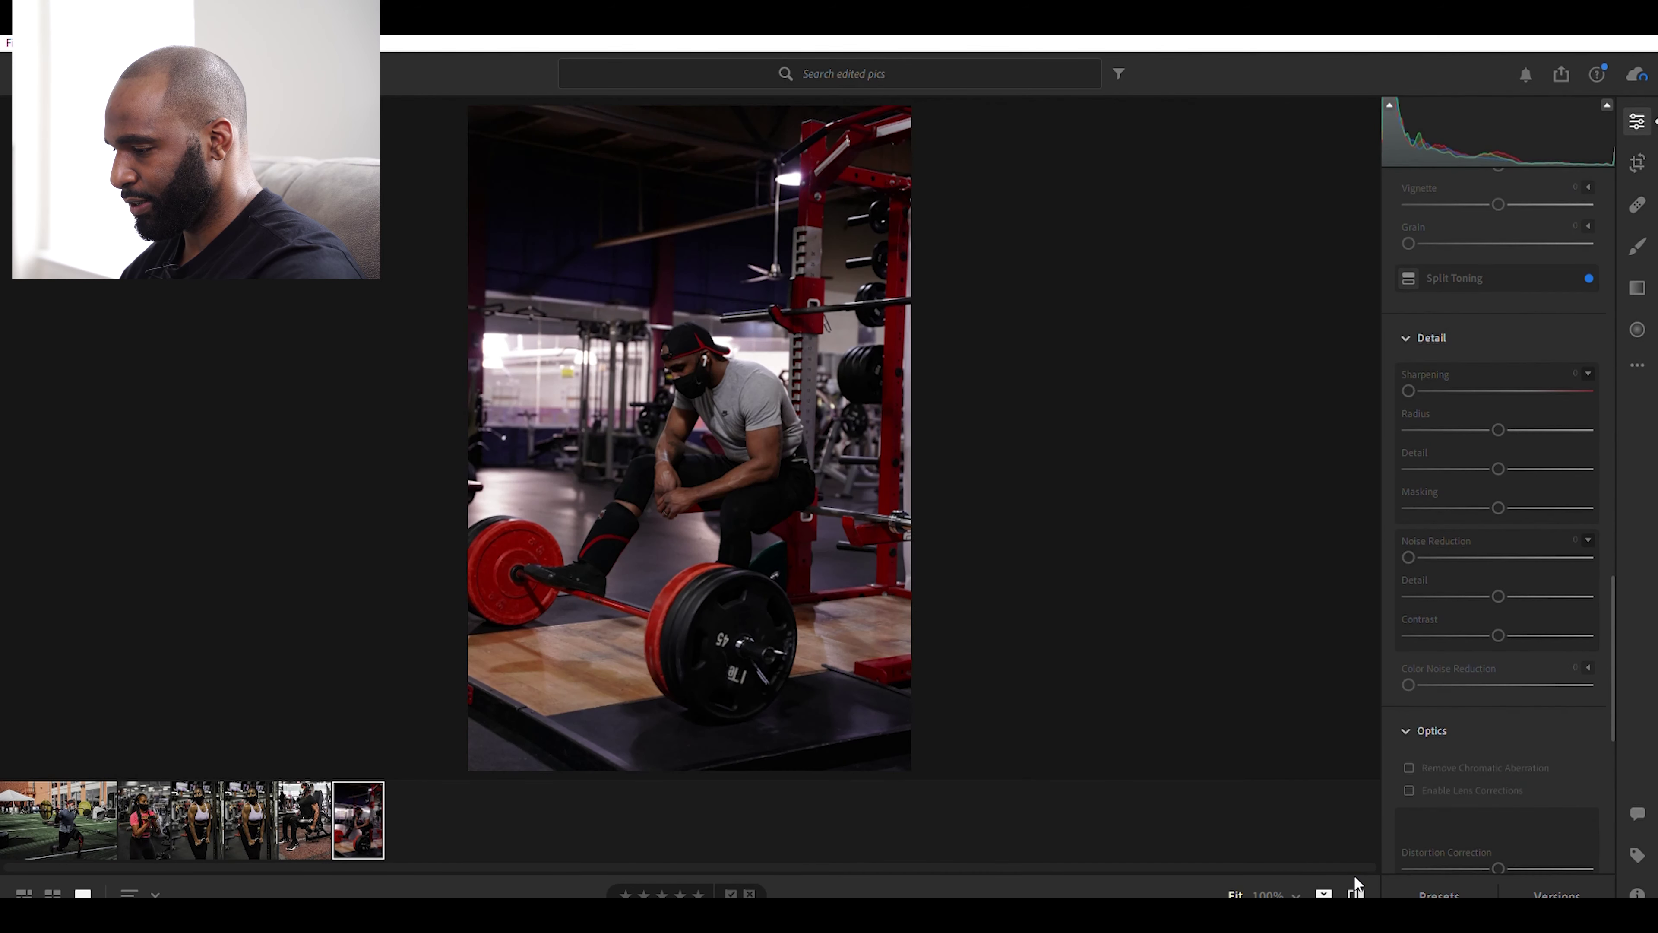
click(1353, 875)
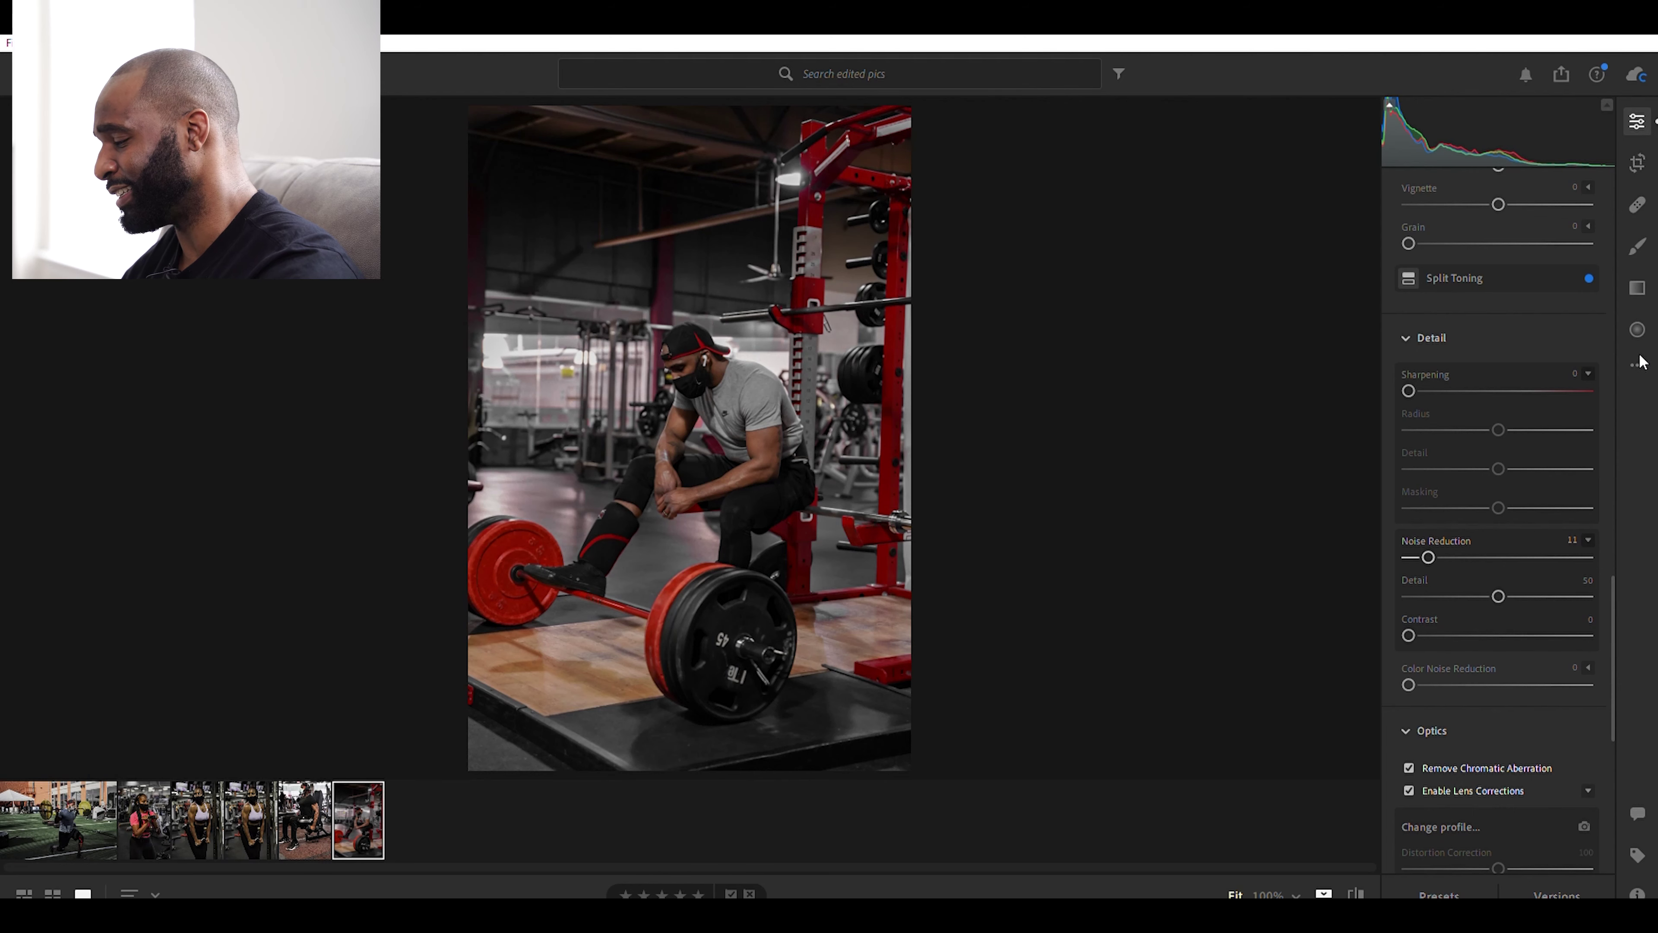
Add a small circular radial gradient around the man's head.
click(1640, 325)
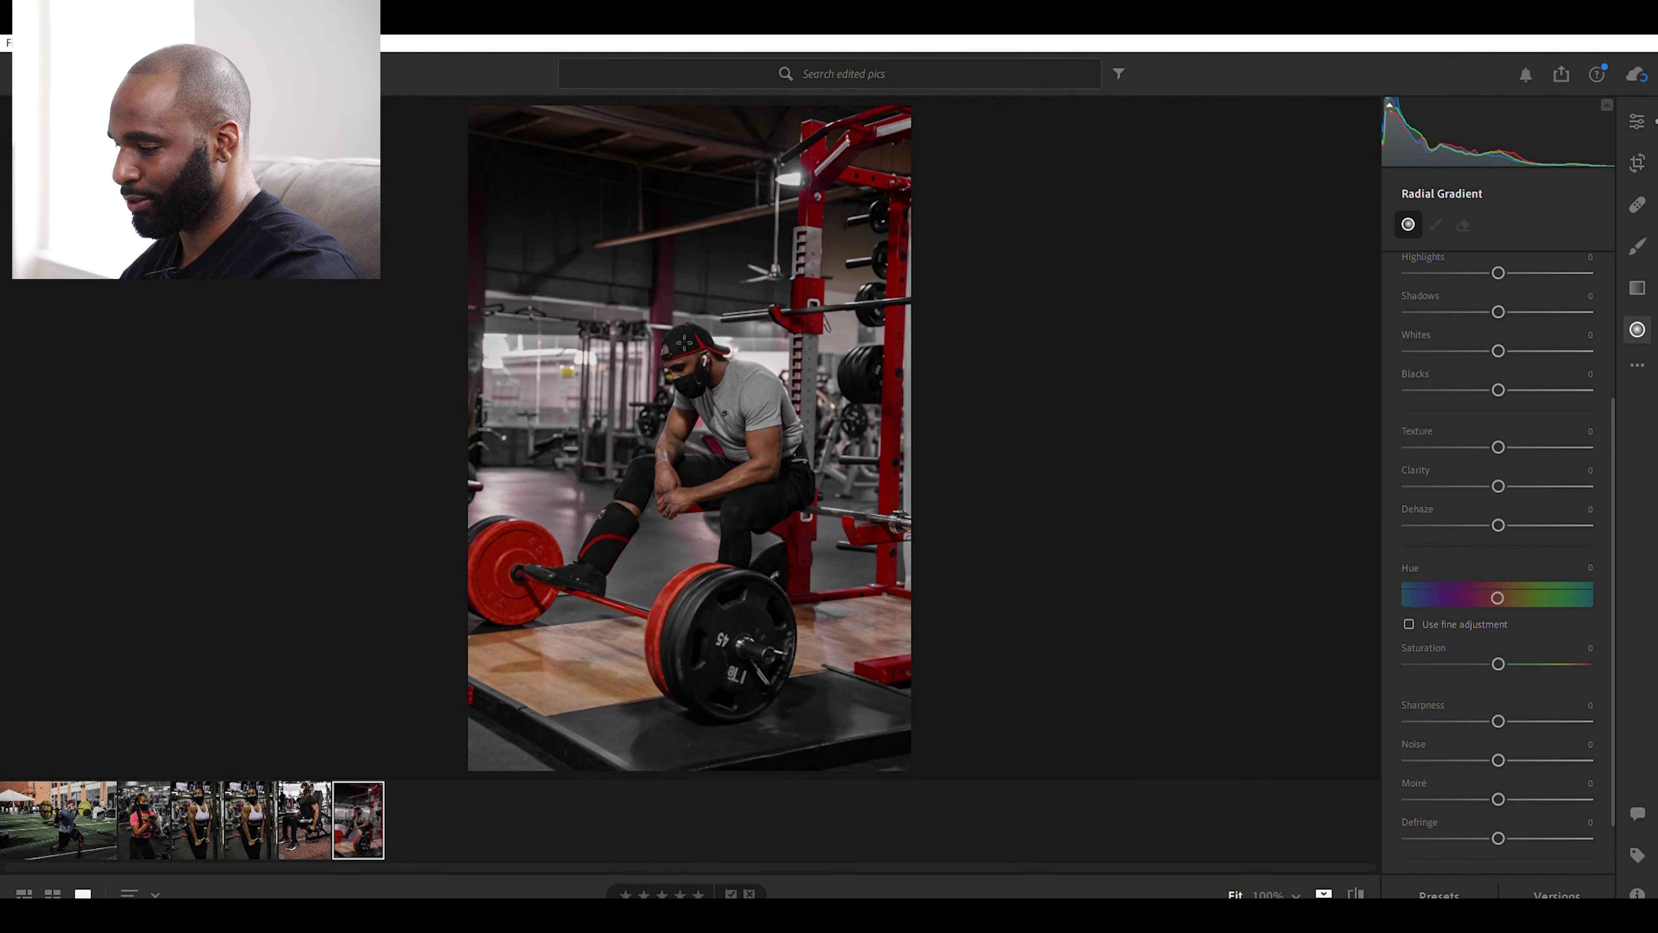
drag(686, 364, 720, 364)
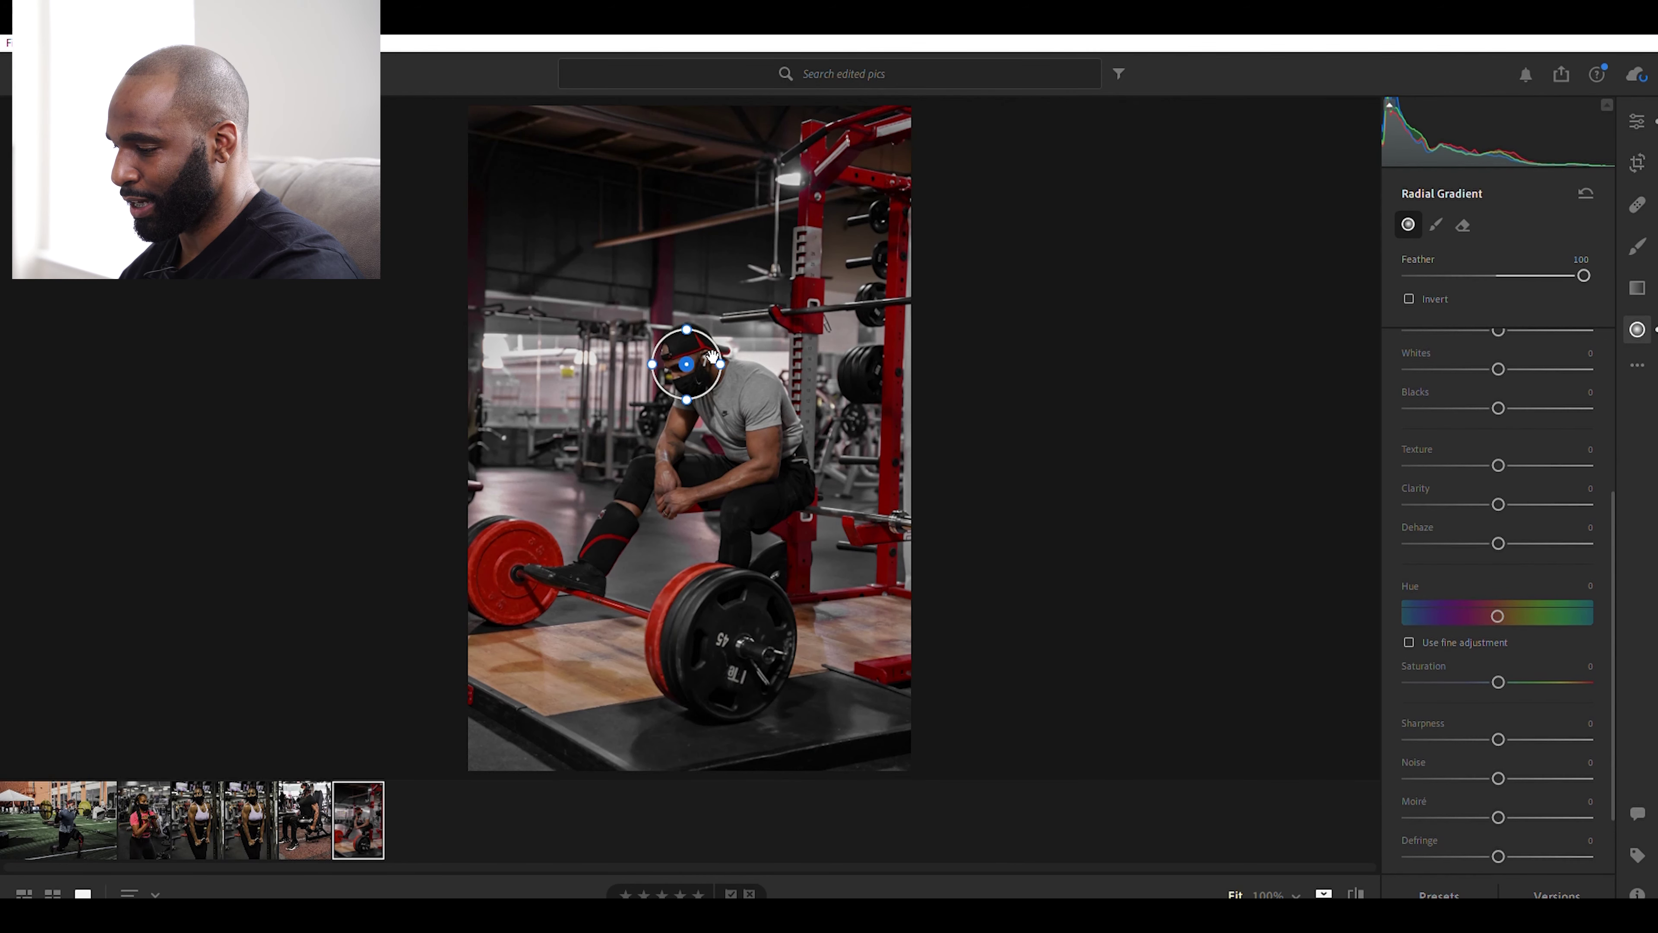
Try Exposure at -4.00 and Shadows at +100 on the head's radial gradient, undoing each change.
scroll(1498, 369, up, 4)
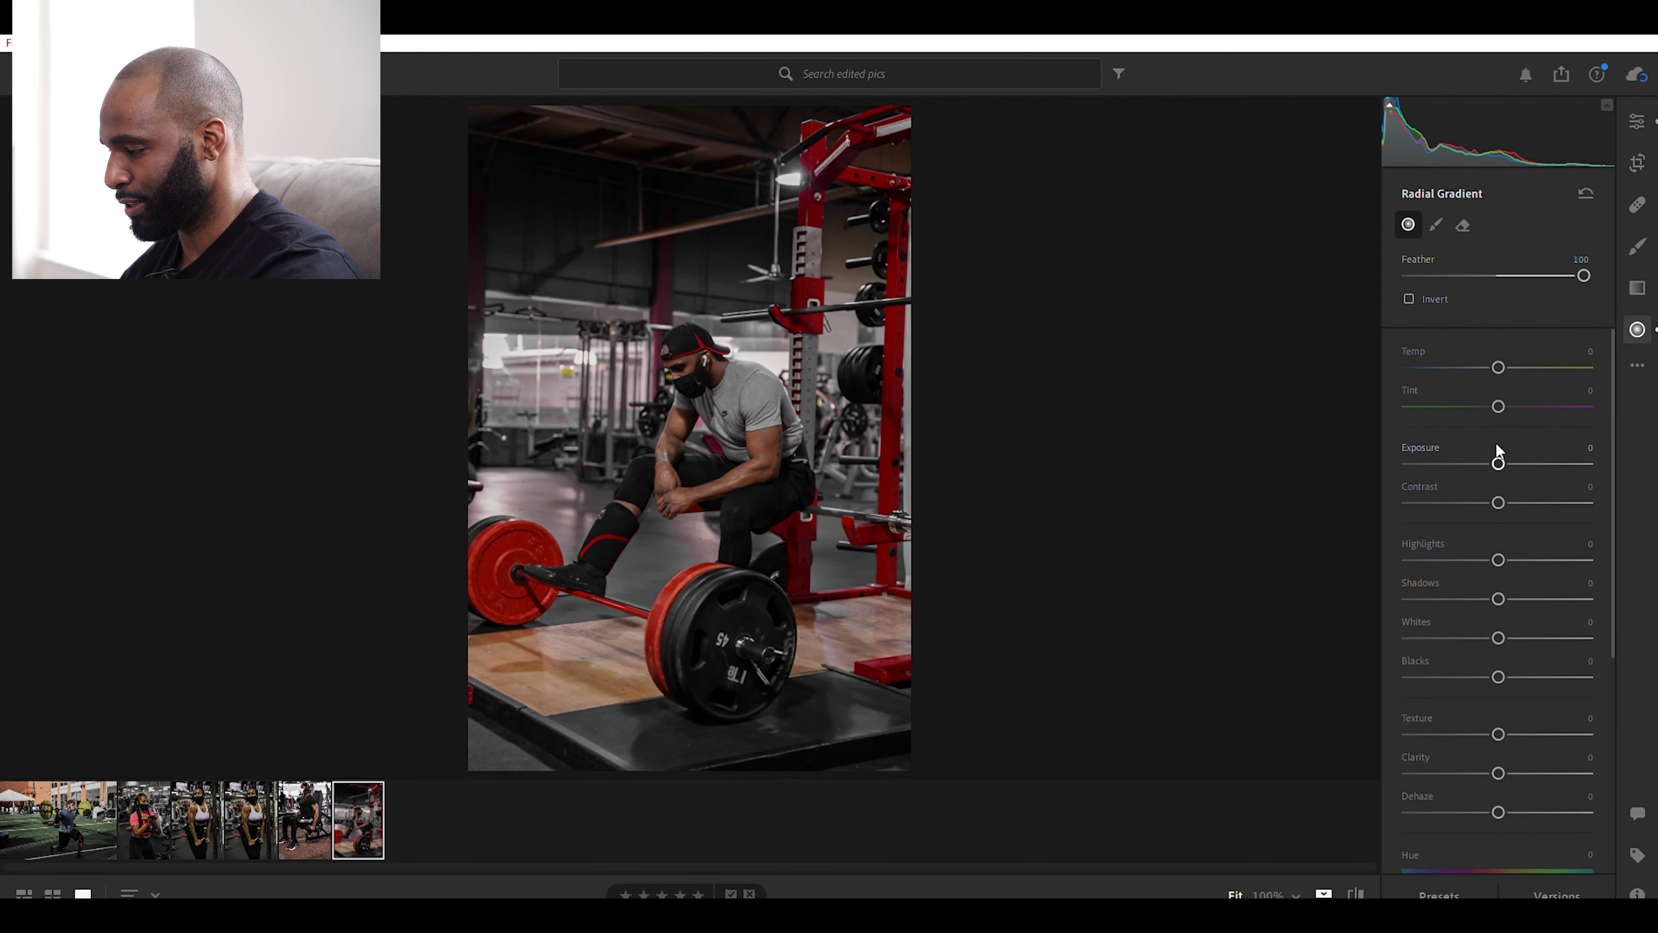
drag(1485, 452, 1325, 448)
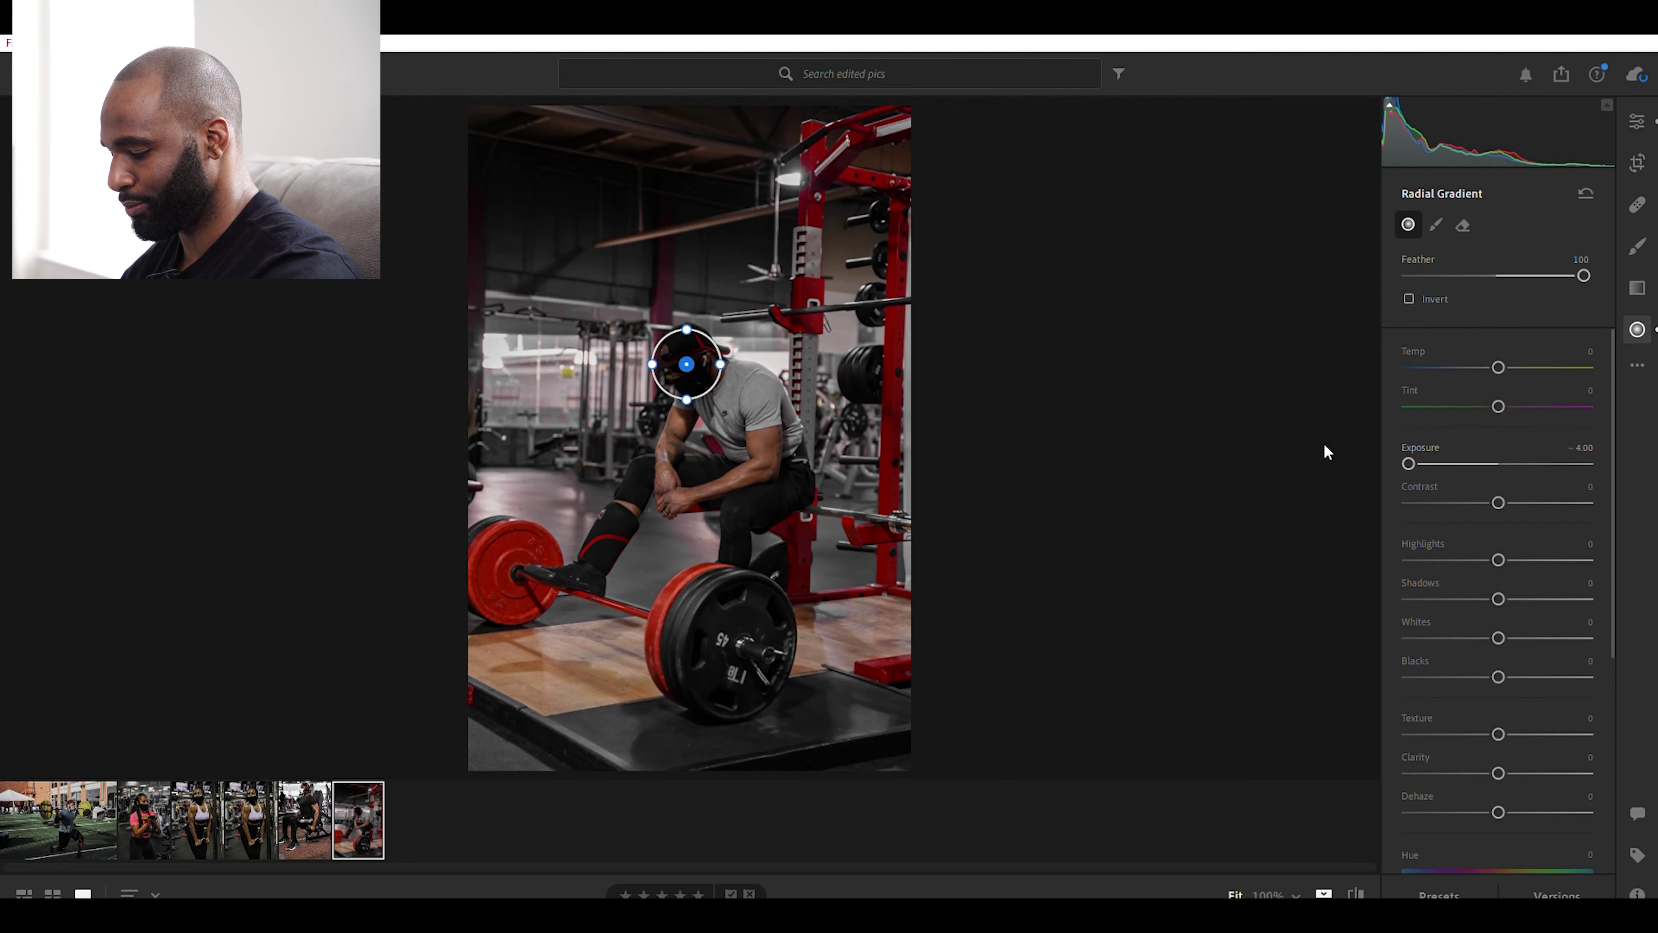
key(ctrl+z)
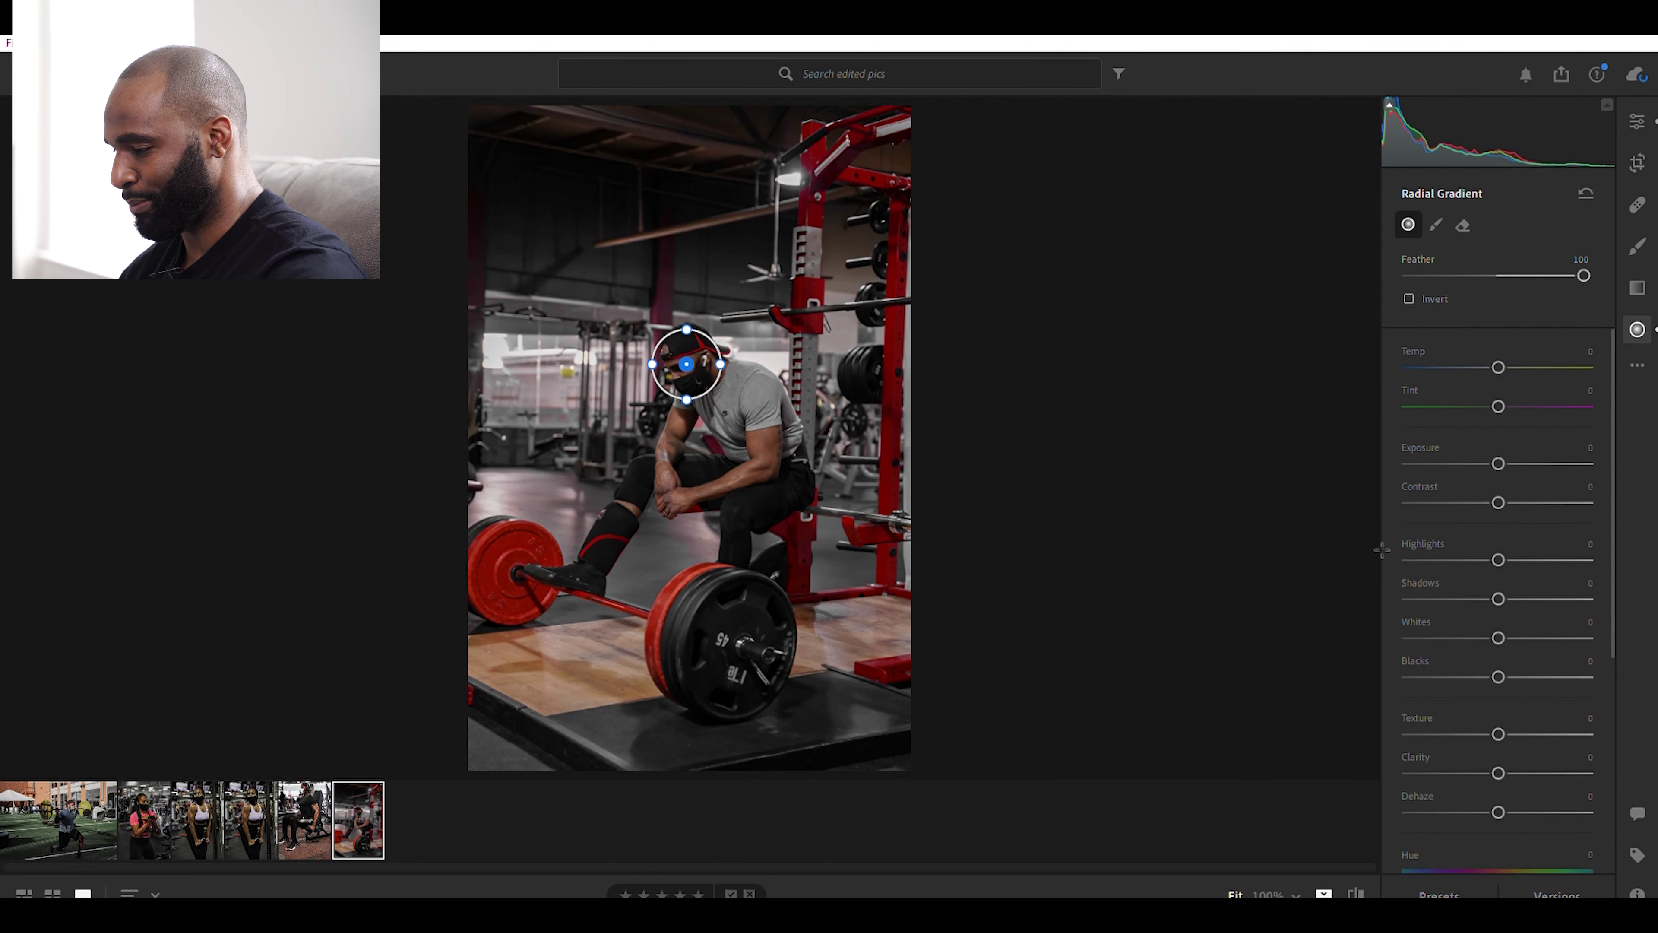
drag(1499, 583, 1579, 605)
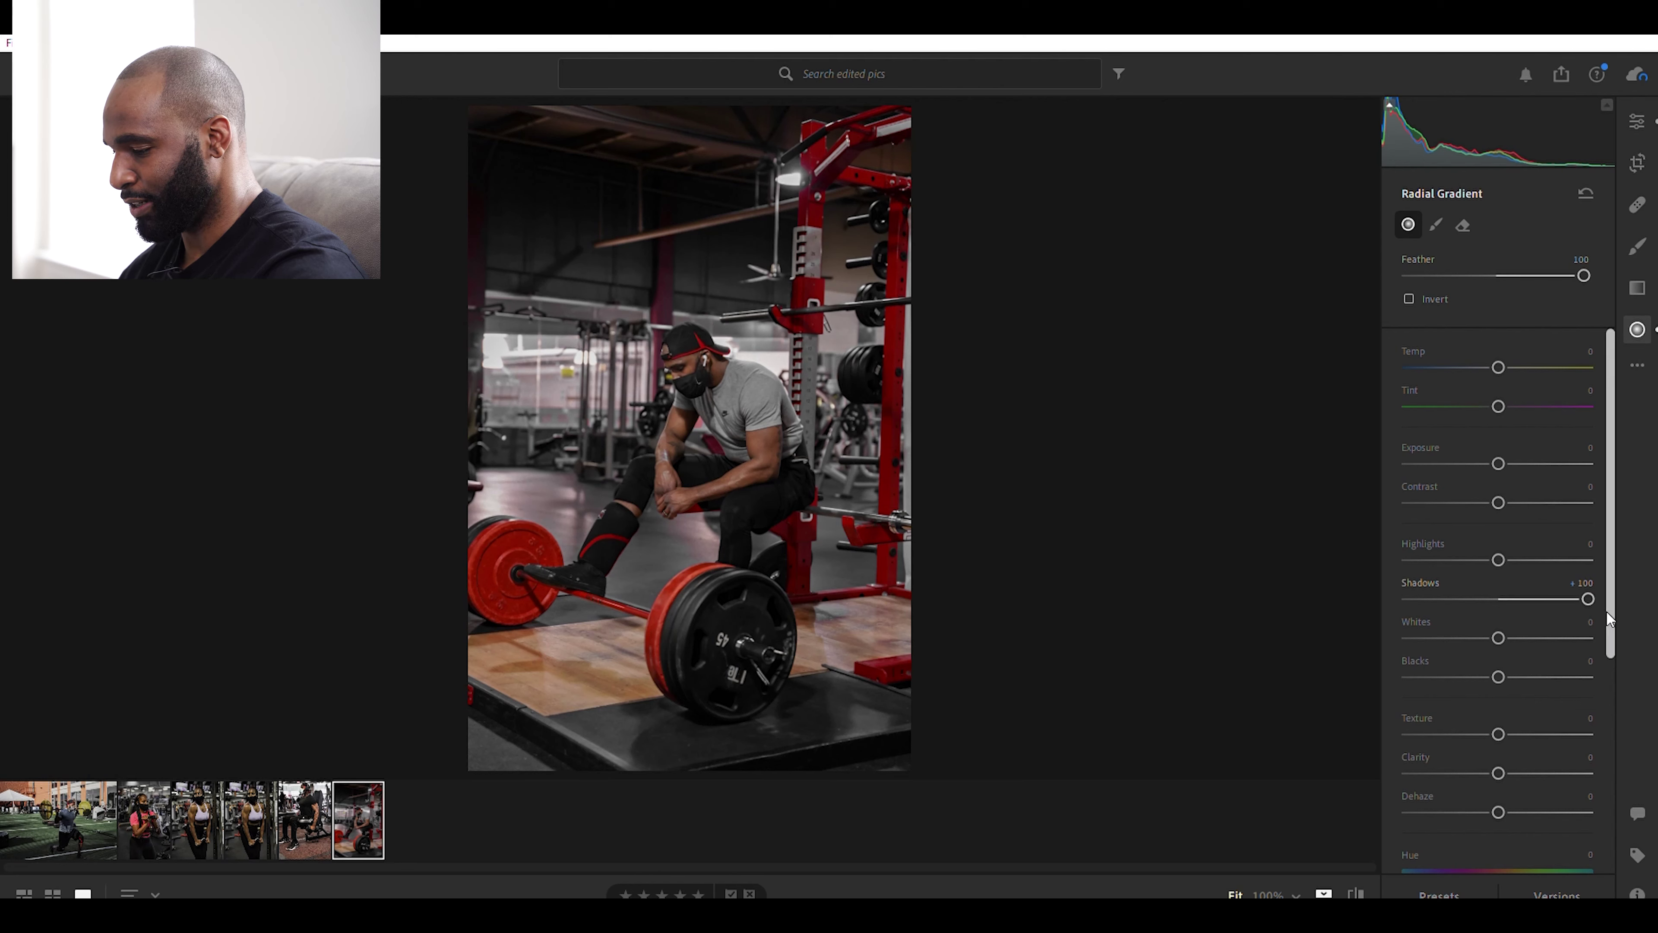
key(ctrl+z)
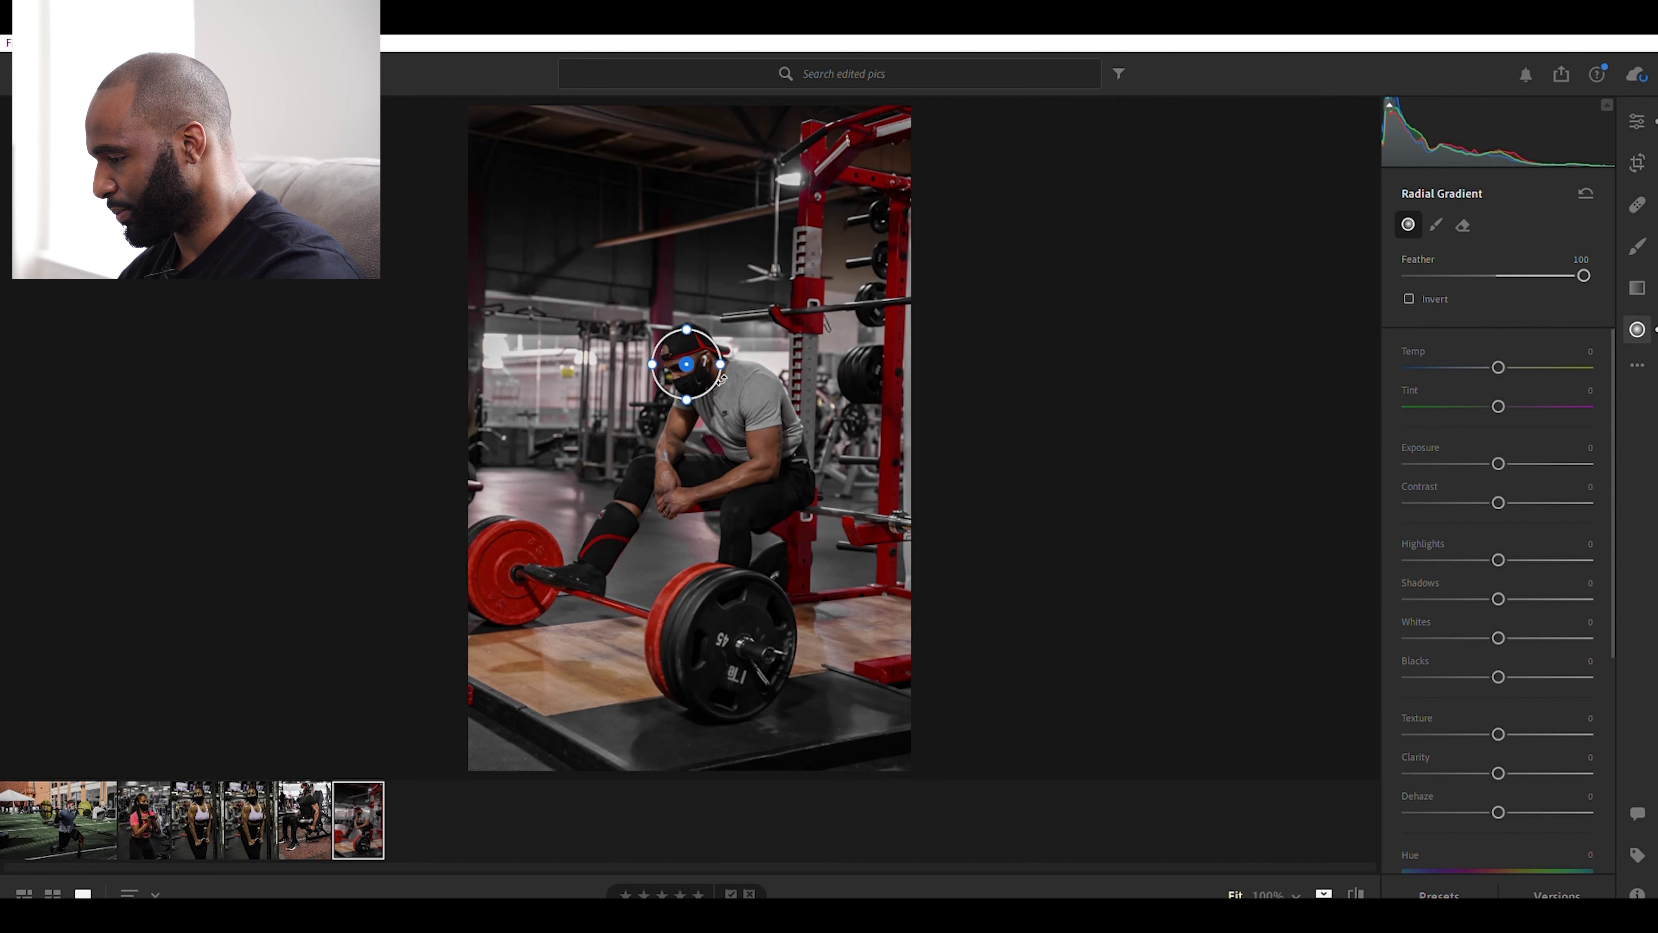
Enlarge the head's radial gradient slightly, set its Exposure to +0.60 and return to the general edit settings.
drag(729, 350, 692, 317)
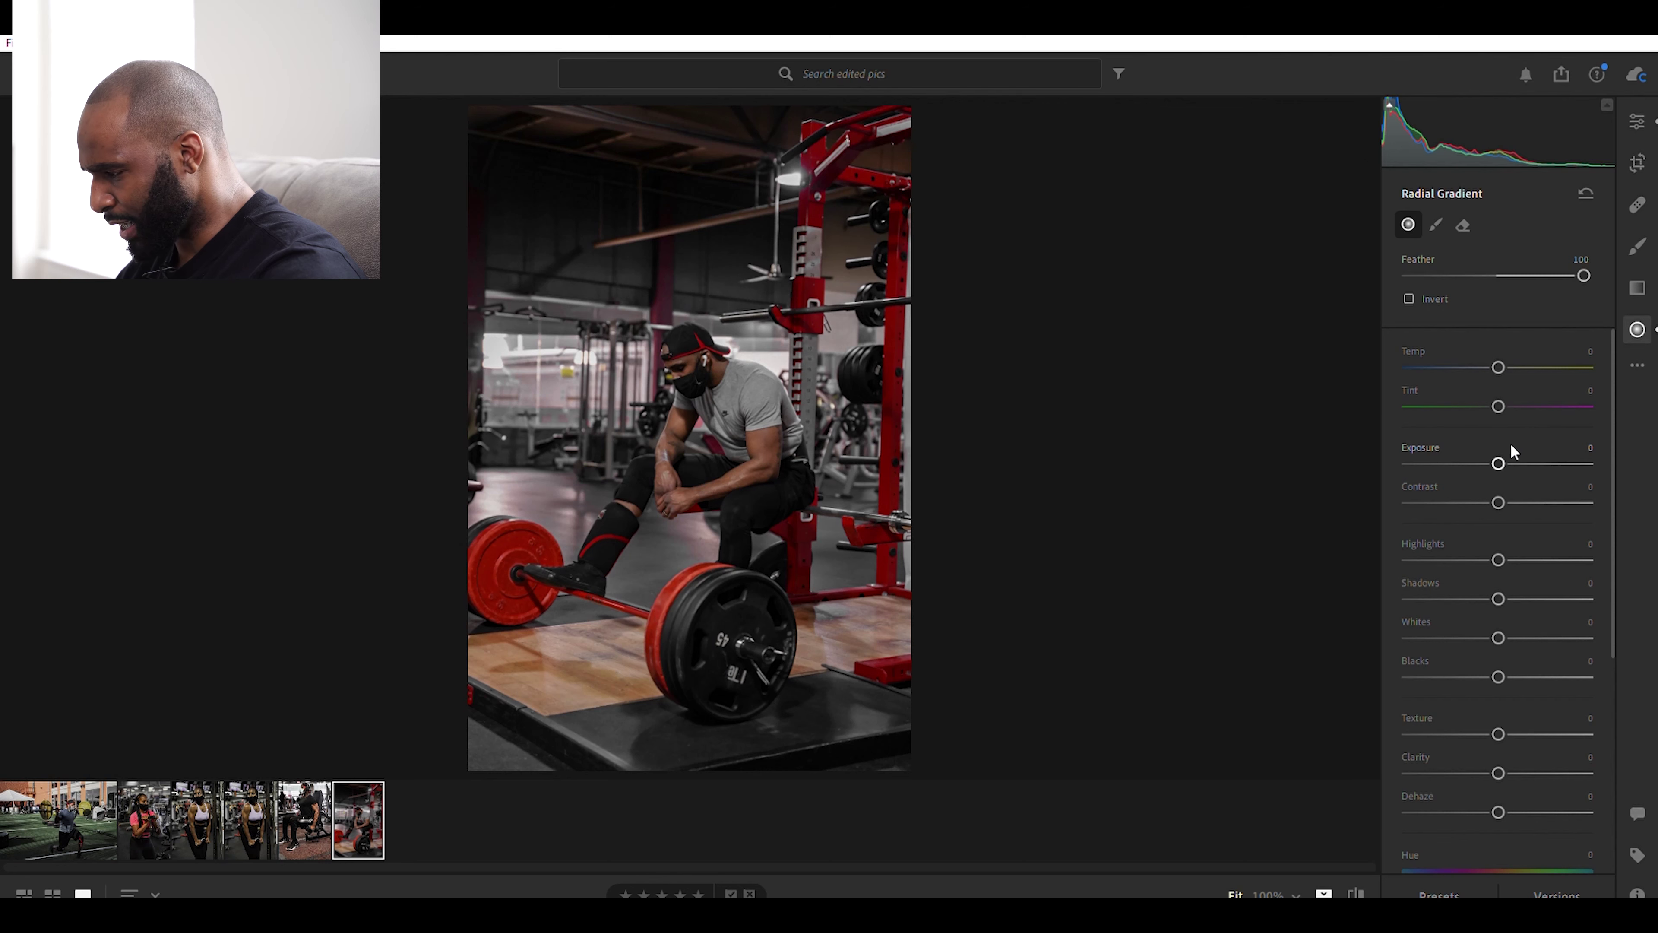
drag(1499, 449, 1512, 461)
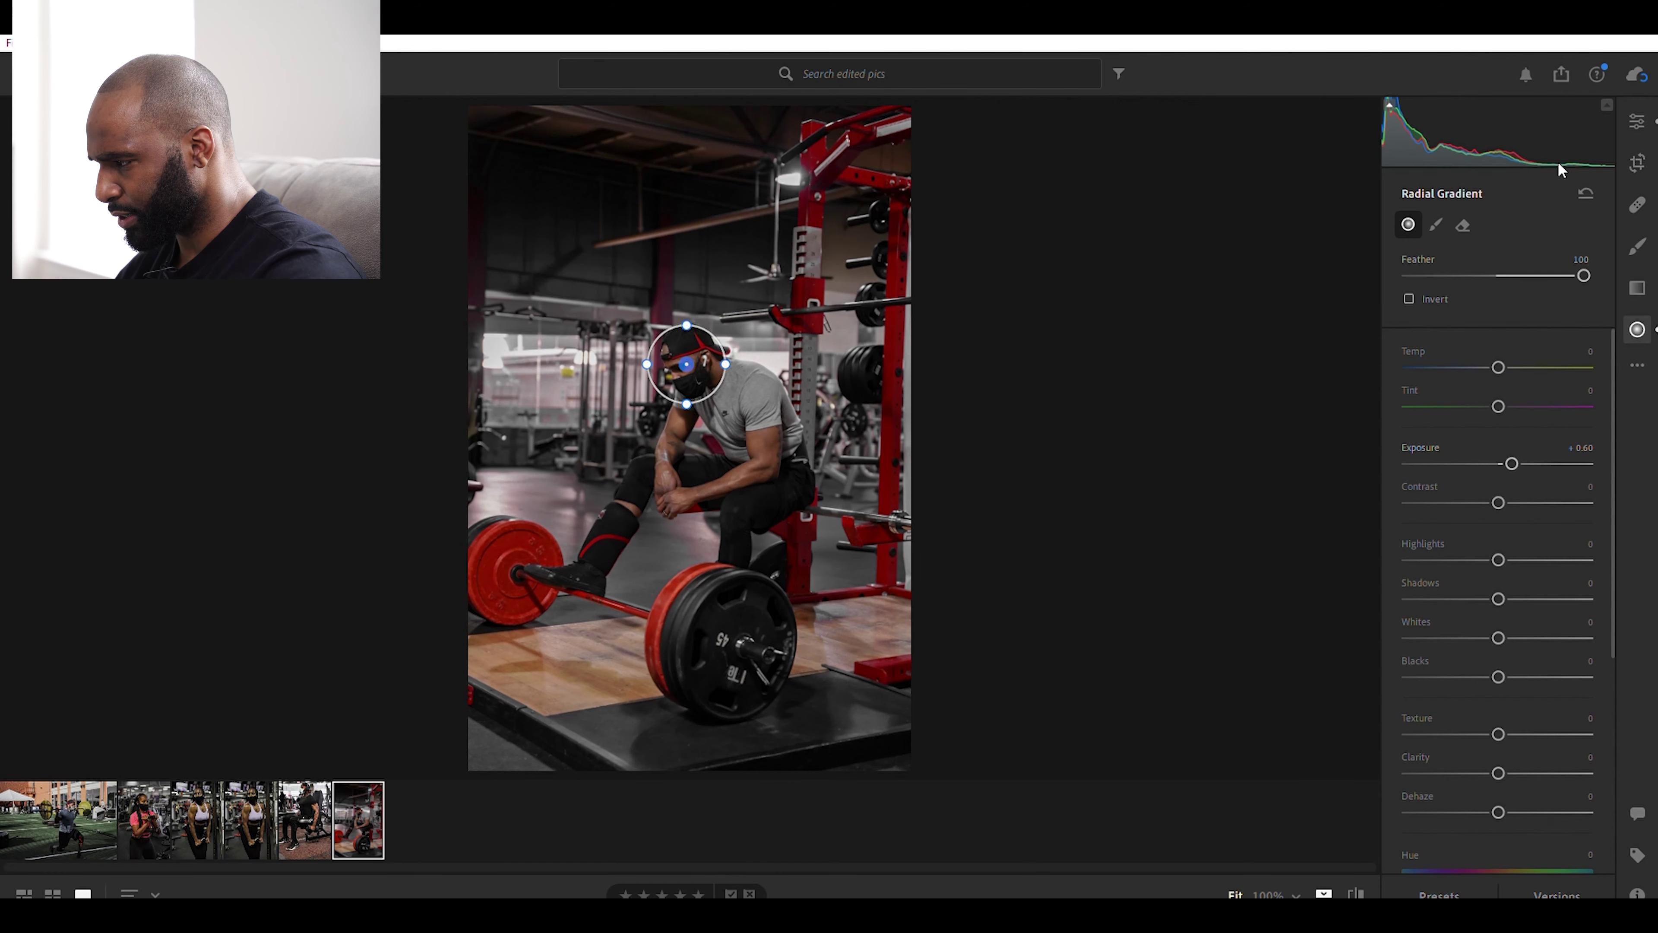
click(1636, 121)
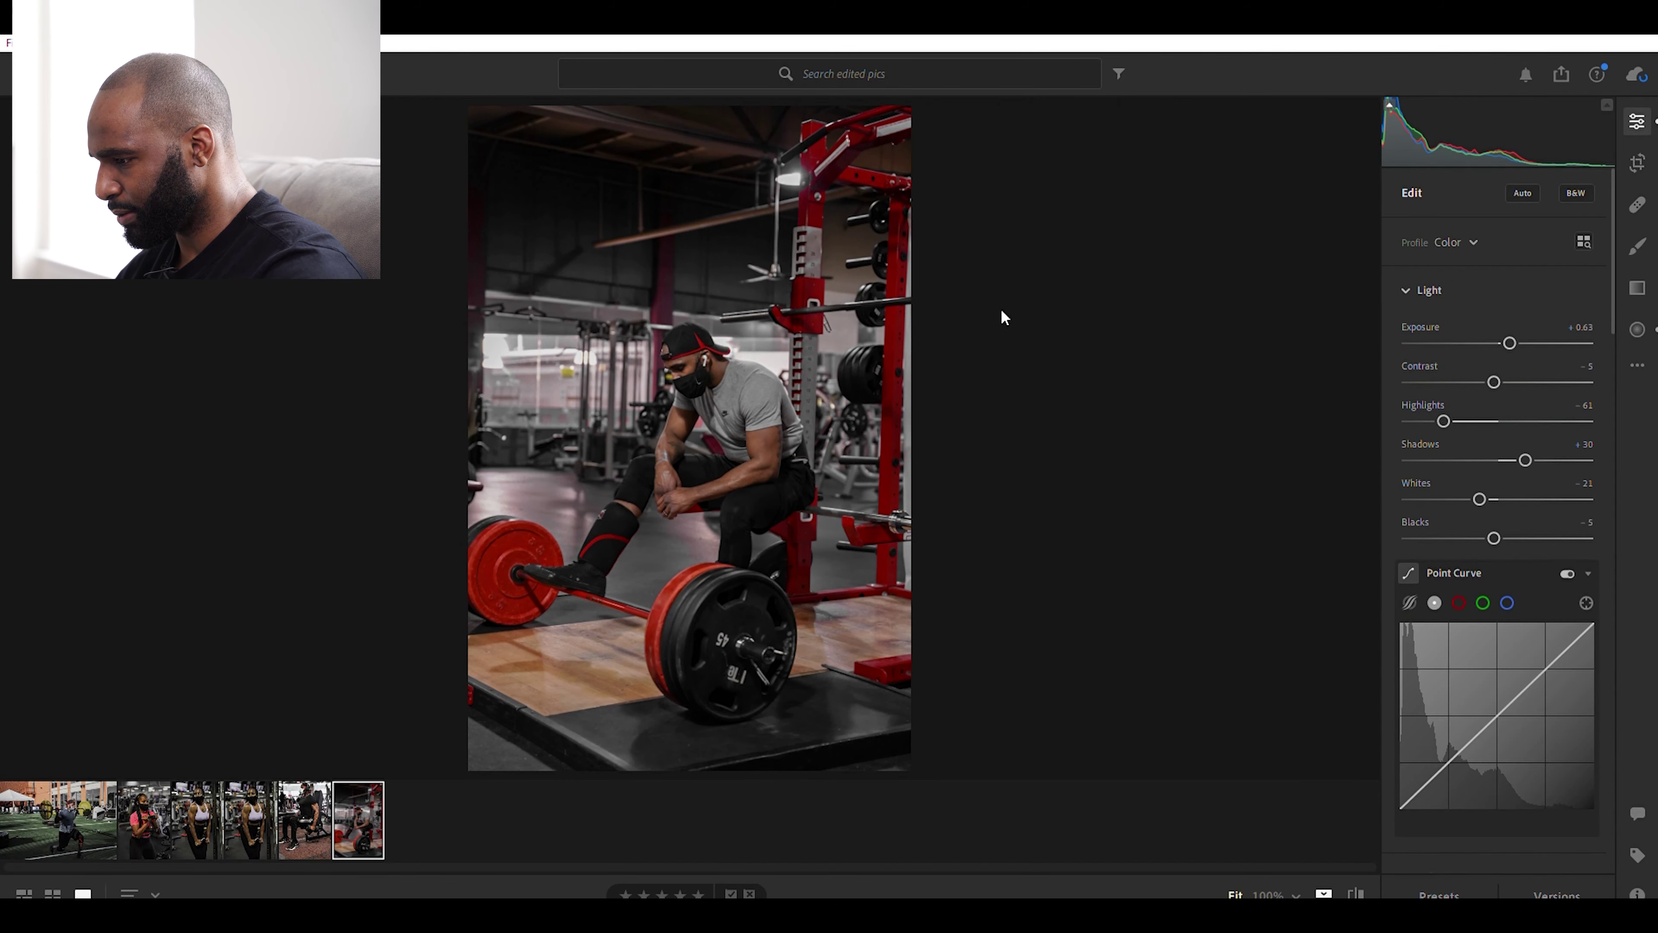
Examine the brightened face in close-up and within the whole photo.
click(706, 354)
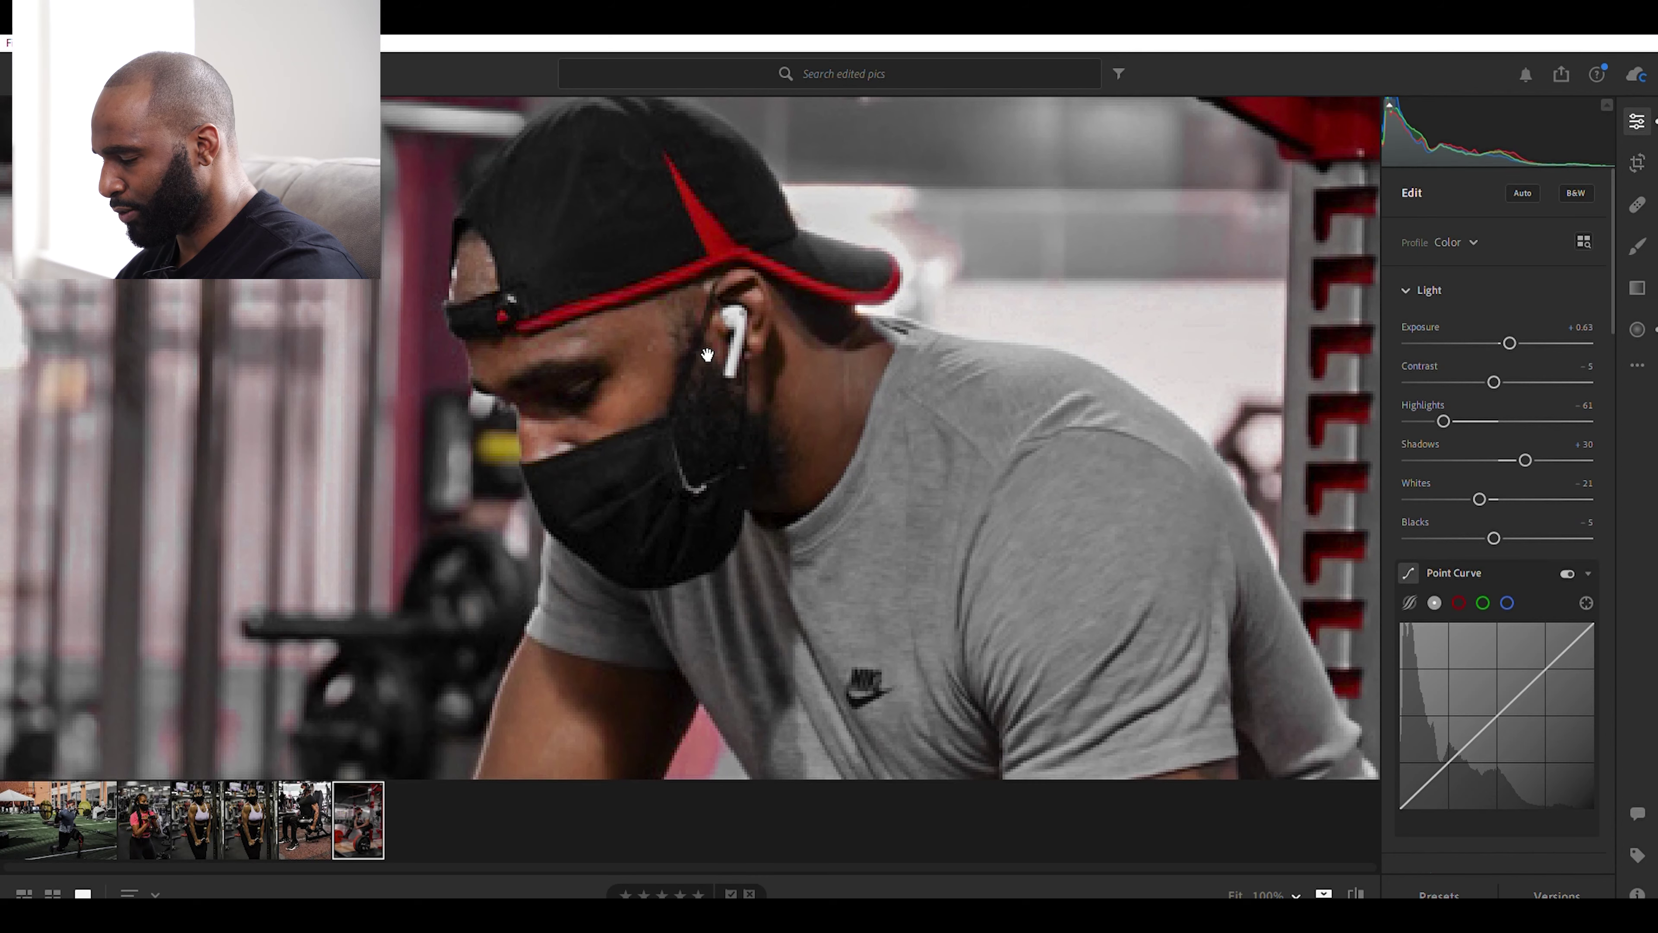
click(654, 340)
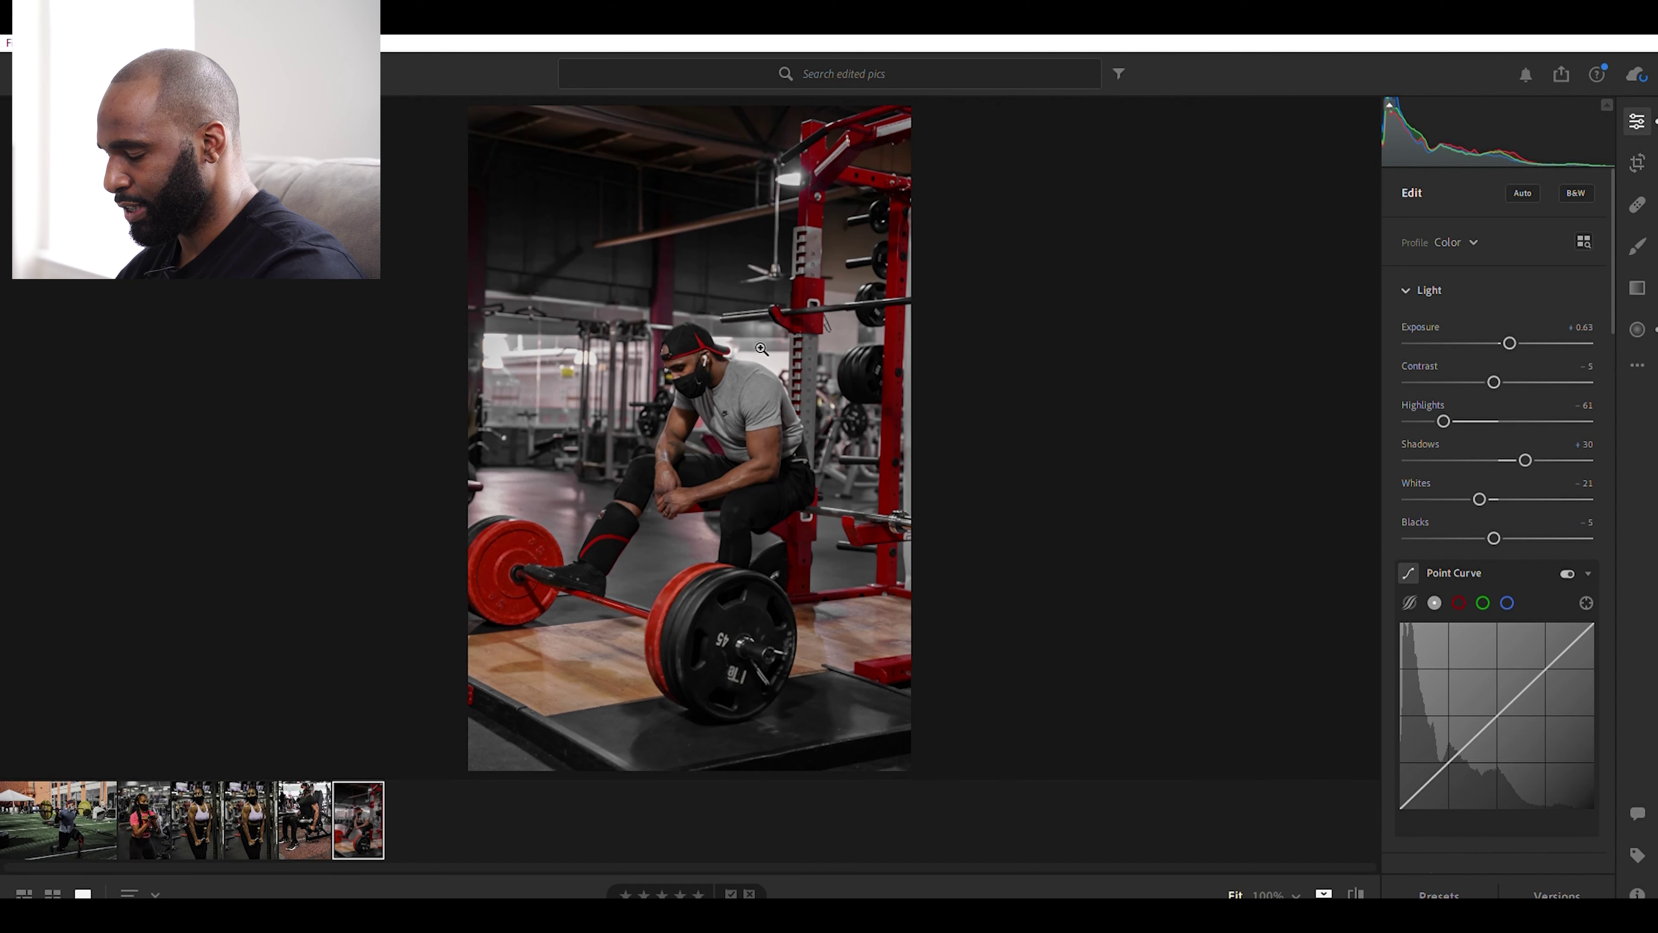
click(693, 357)
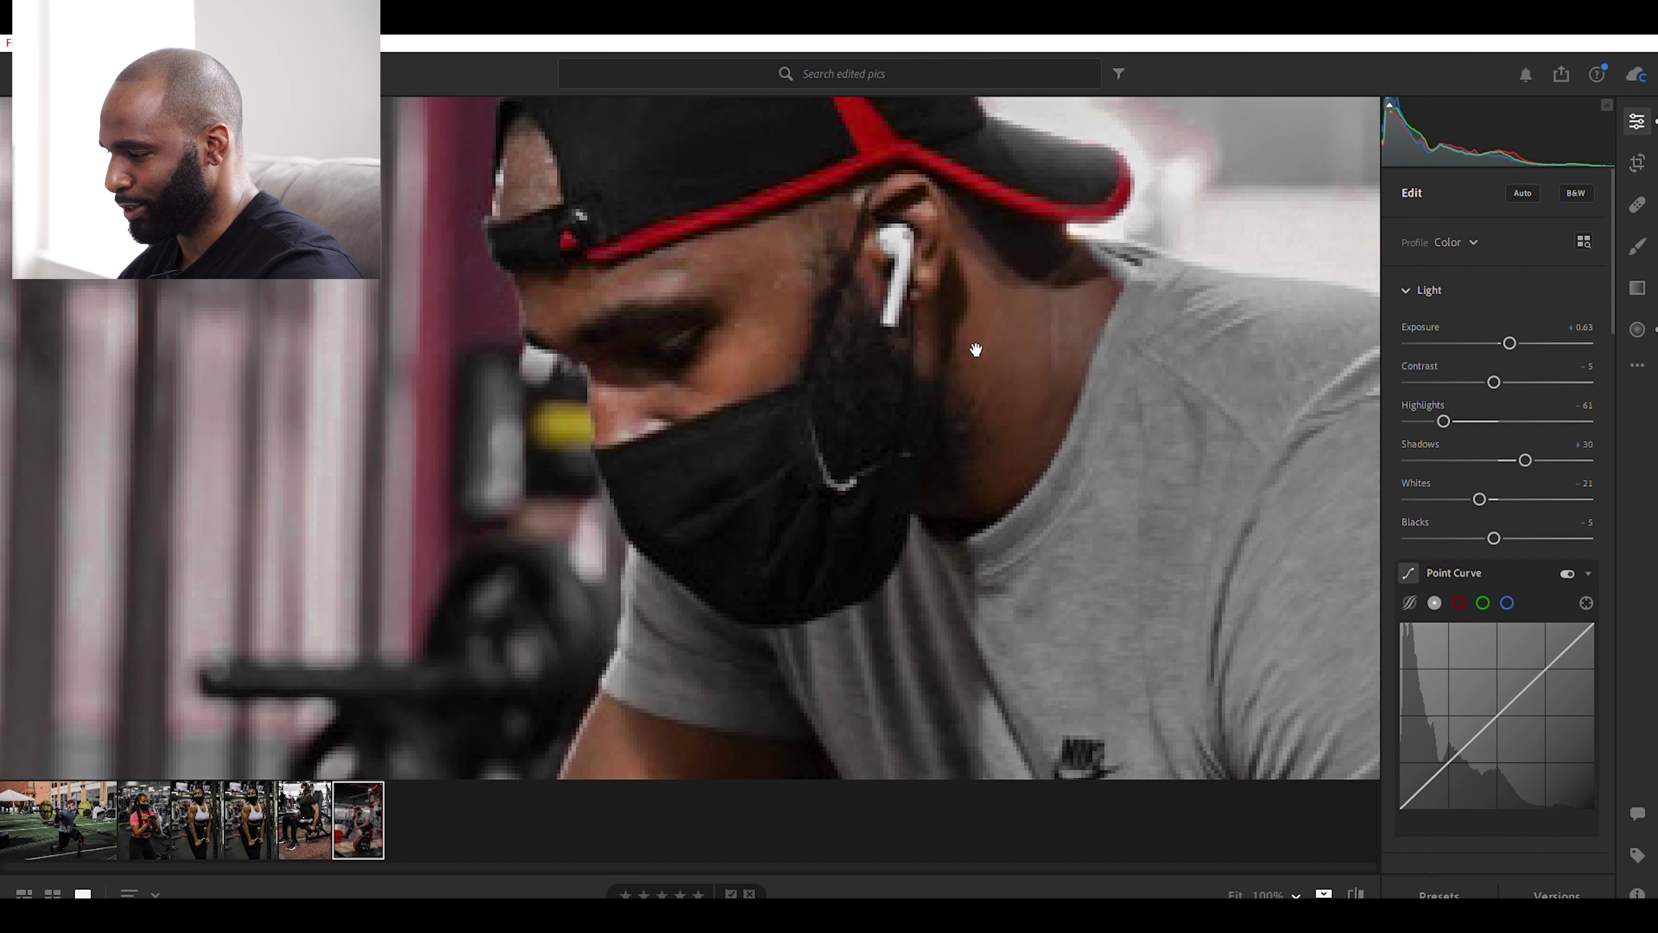
Add a second, oval radial gradient around the man's eye and shape it to cover the eye area.
click(1637, 328)
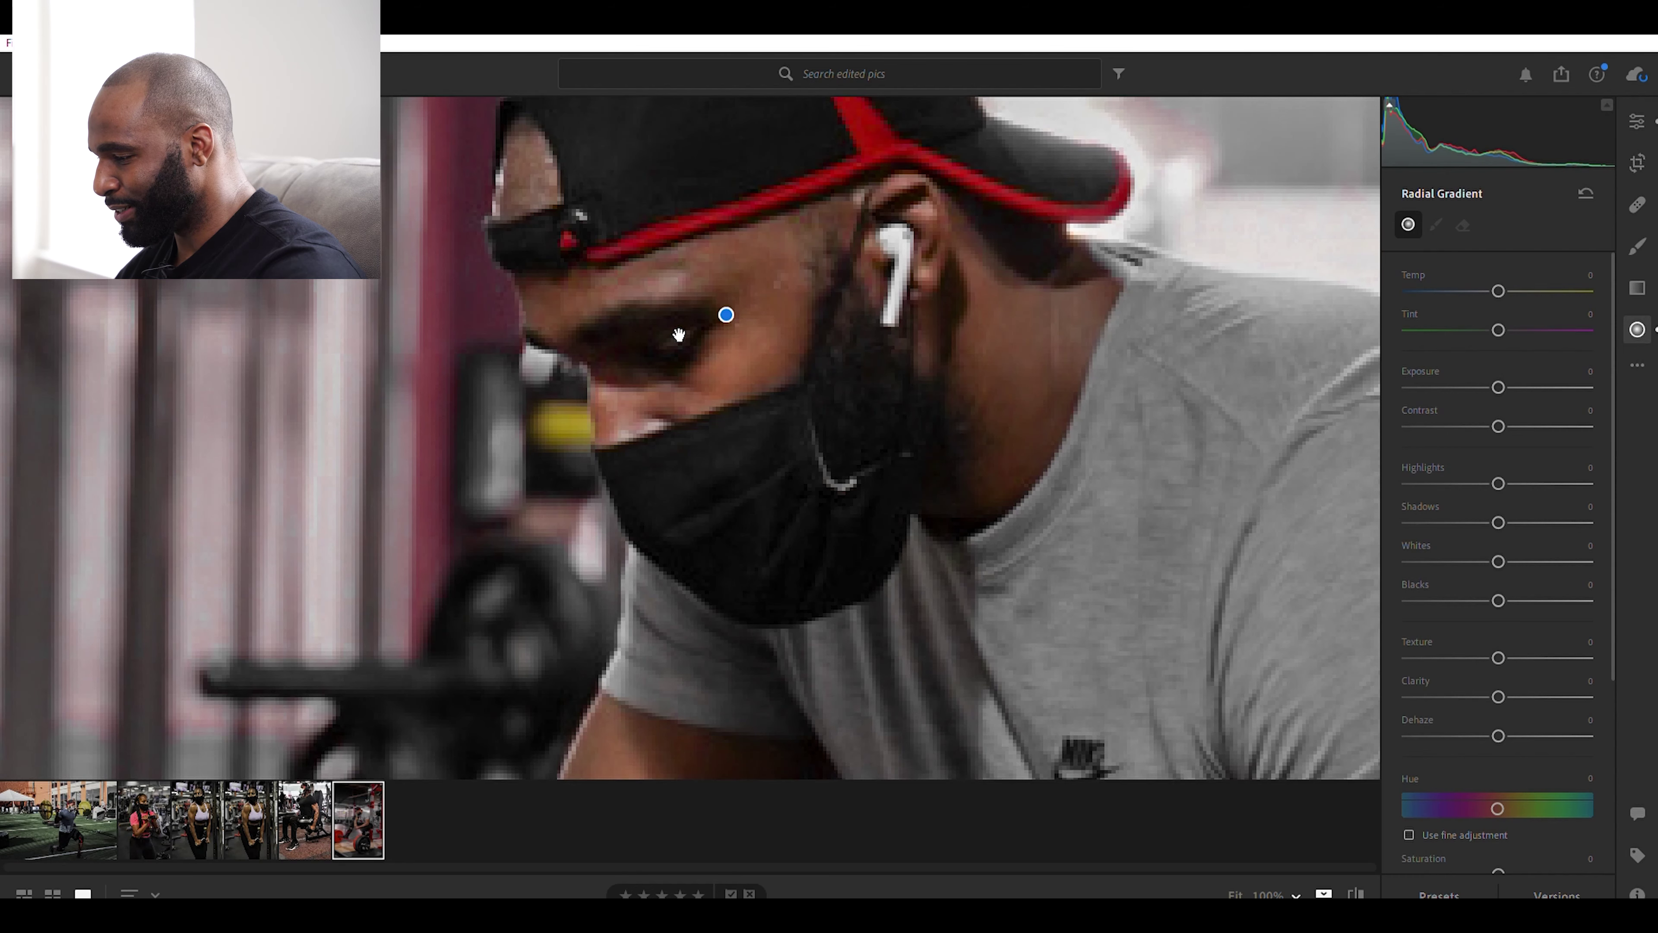
drag(670, 344, 705, 379)
drag(629, 330, 663, 315)
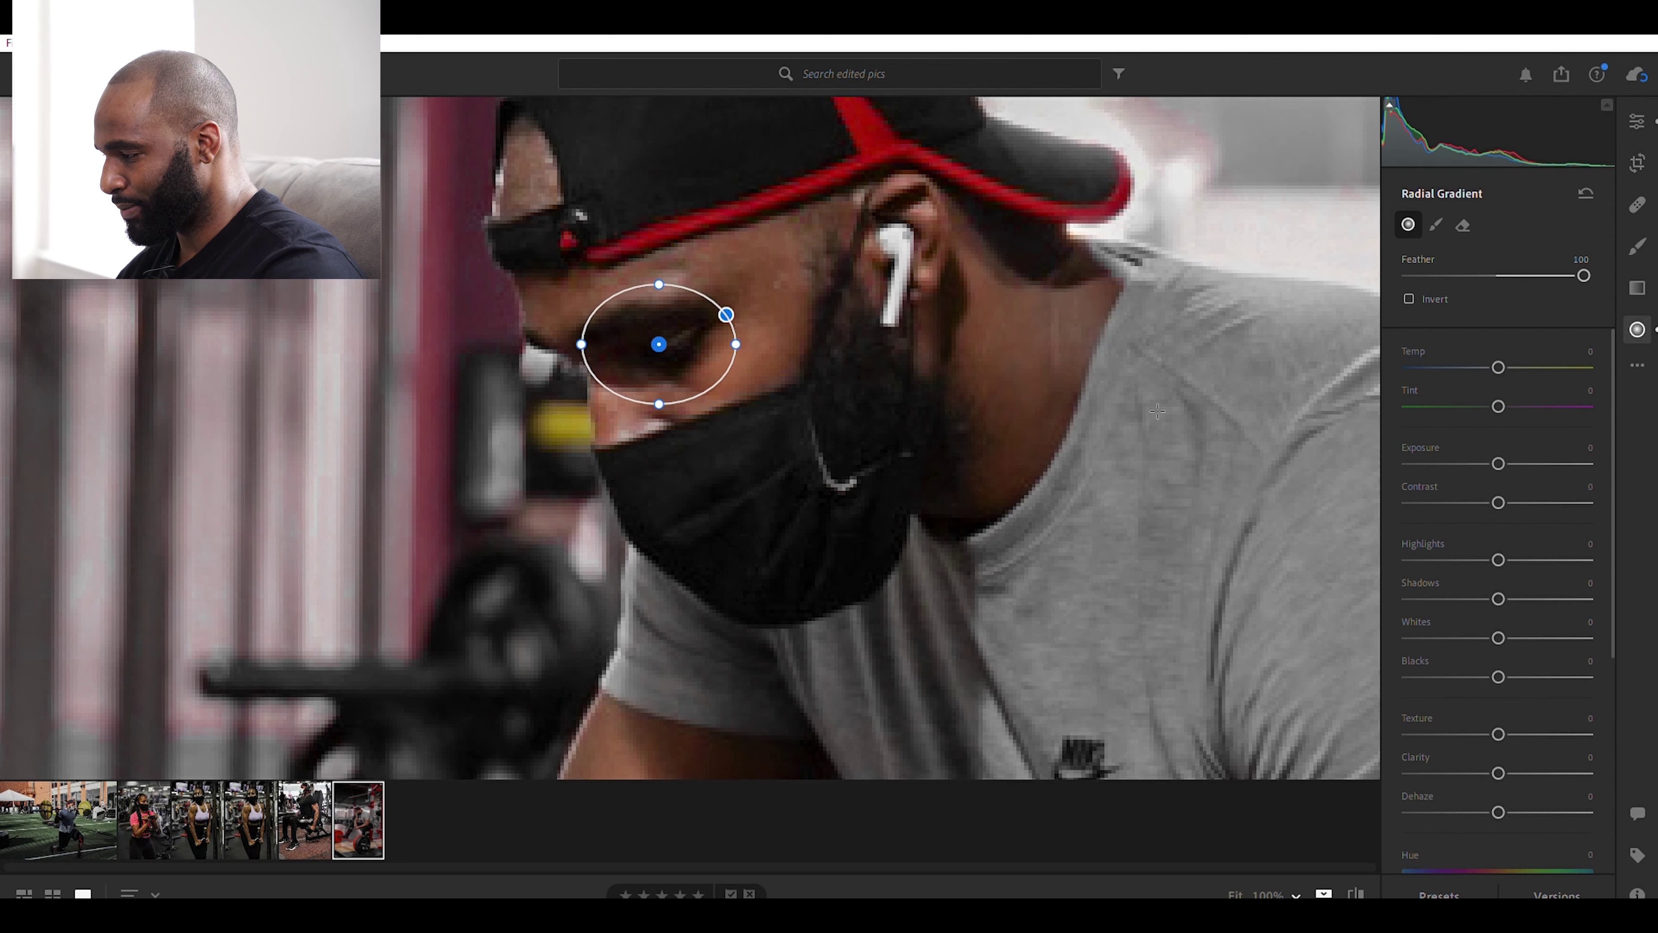
Set the eye gradient's Shadows to +38 and return to the general edit settings with the whole photo in view.
drag(1498, 598, 1537, 600)
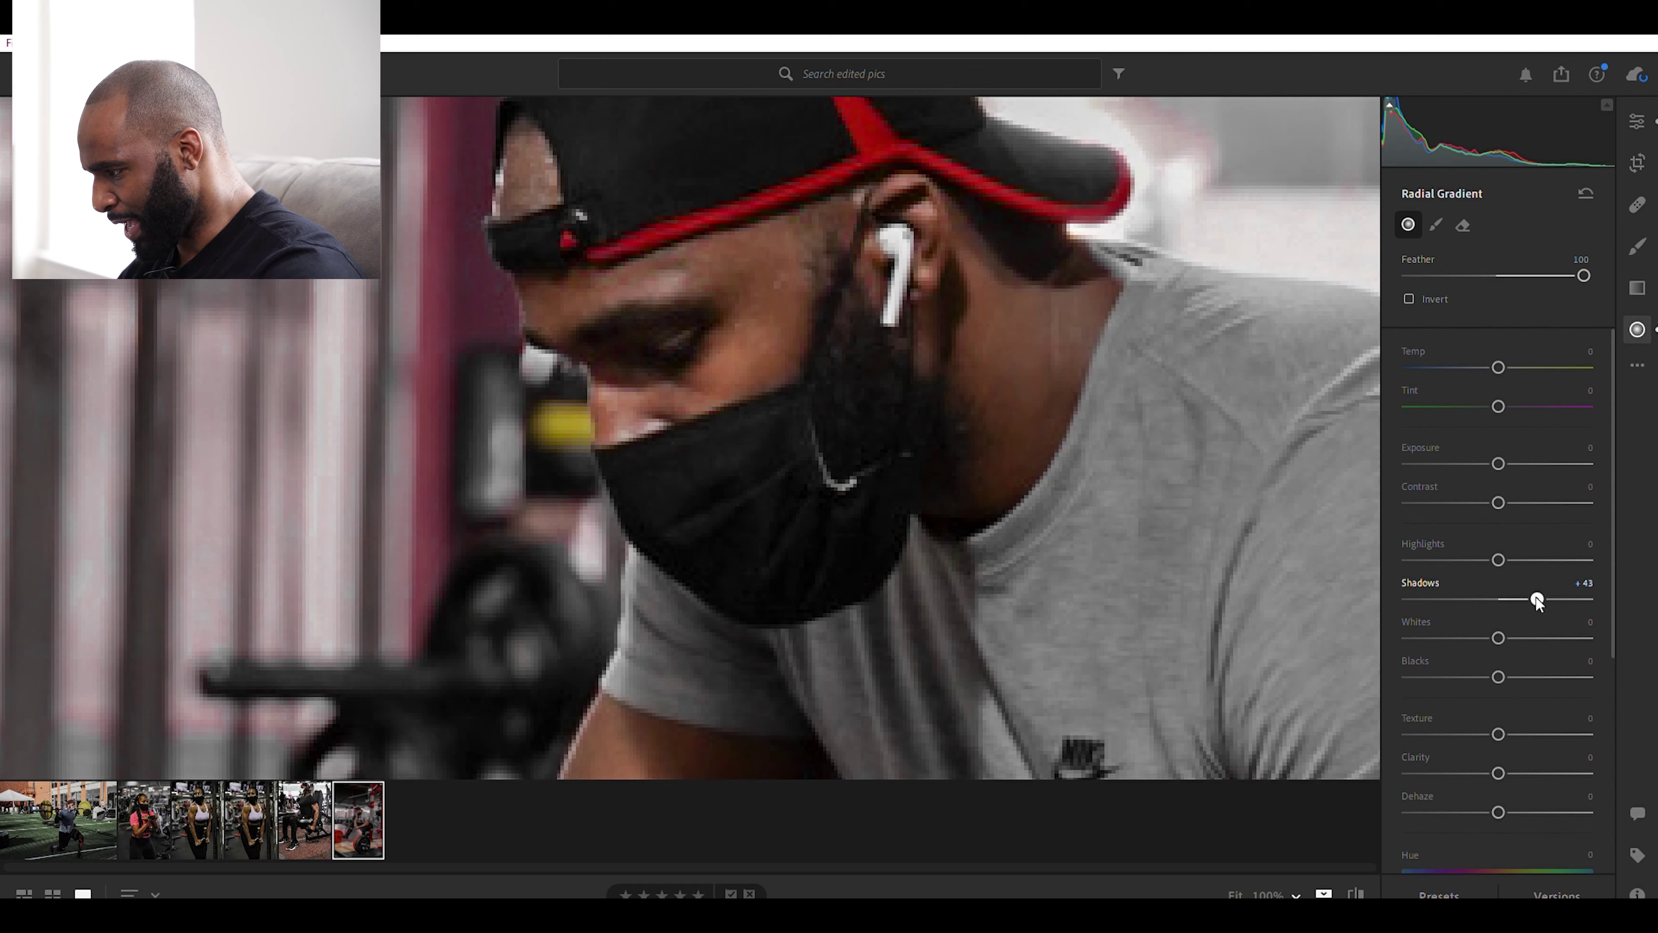
double_click(1535, 580)
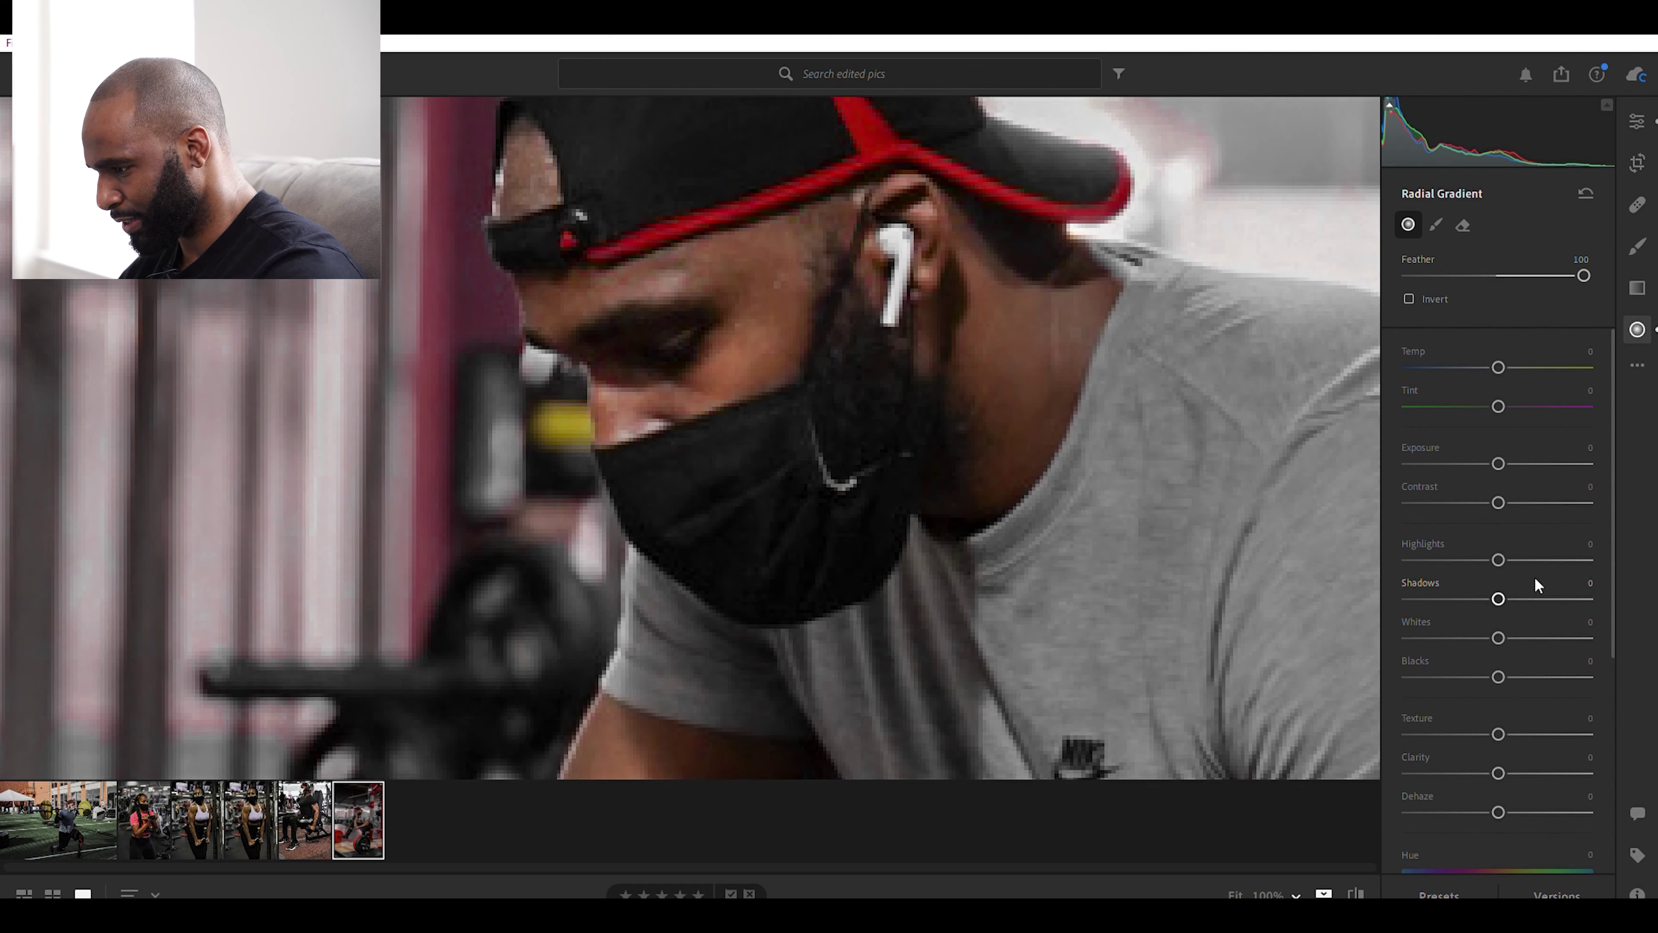
drag(1497, 594, 1532, 597)
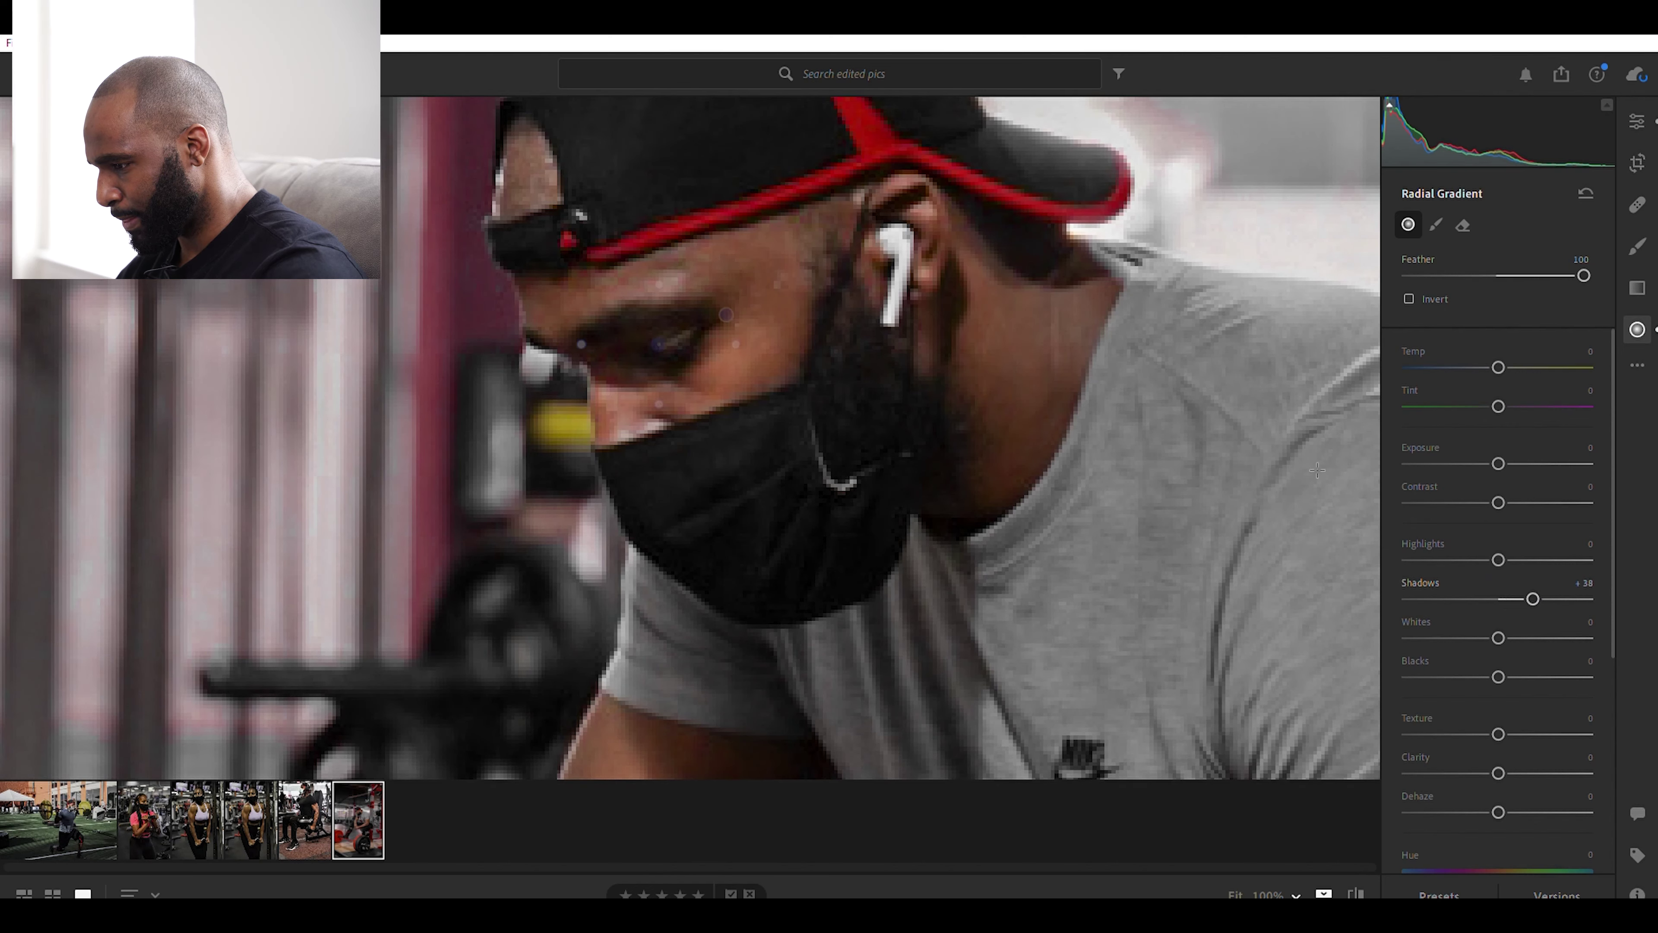
click(1637, 111)
click(1101, 244)
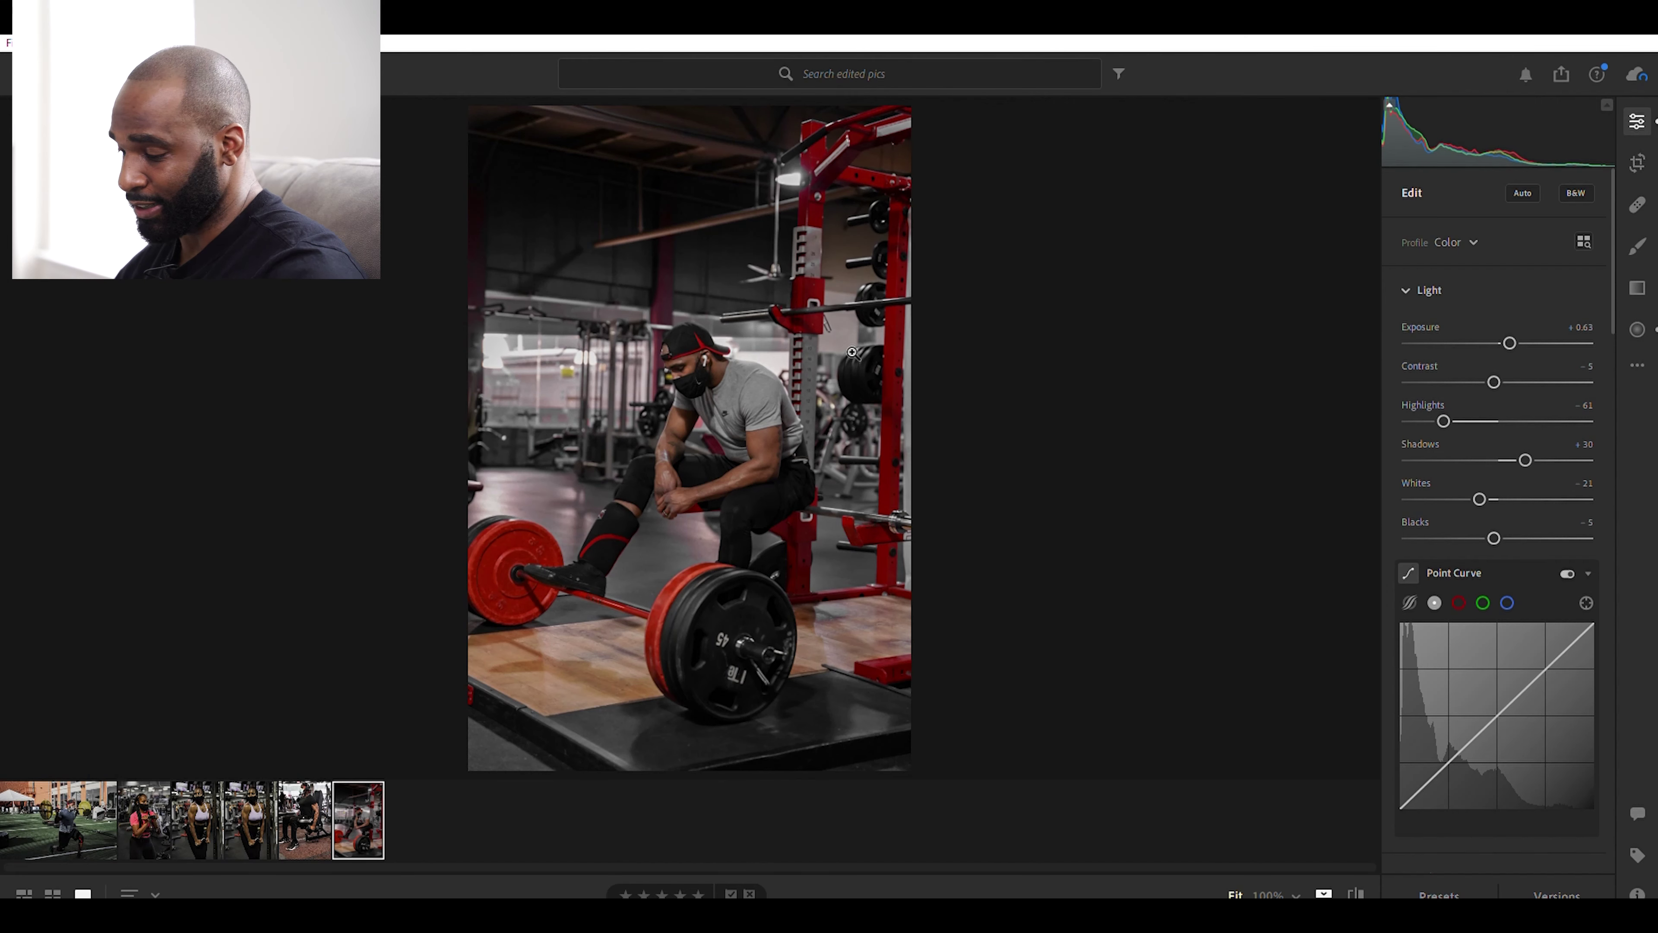
Compare the locally adjusted photo with its original twice, ending on the edited version.
click(1356, 882)
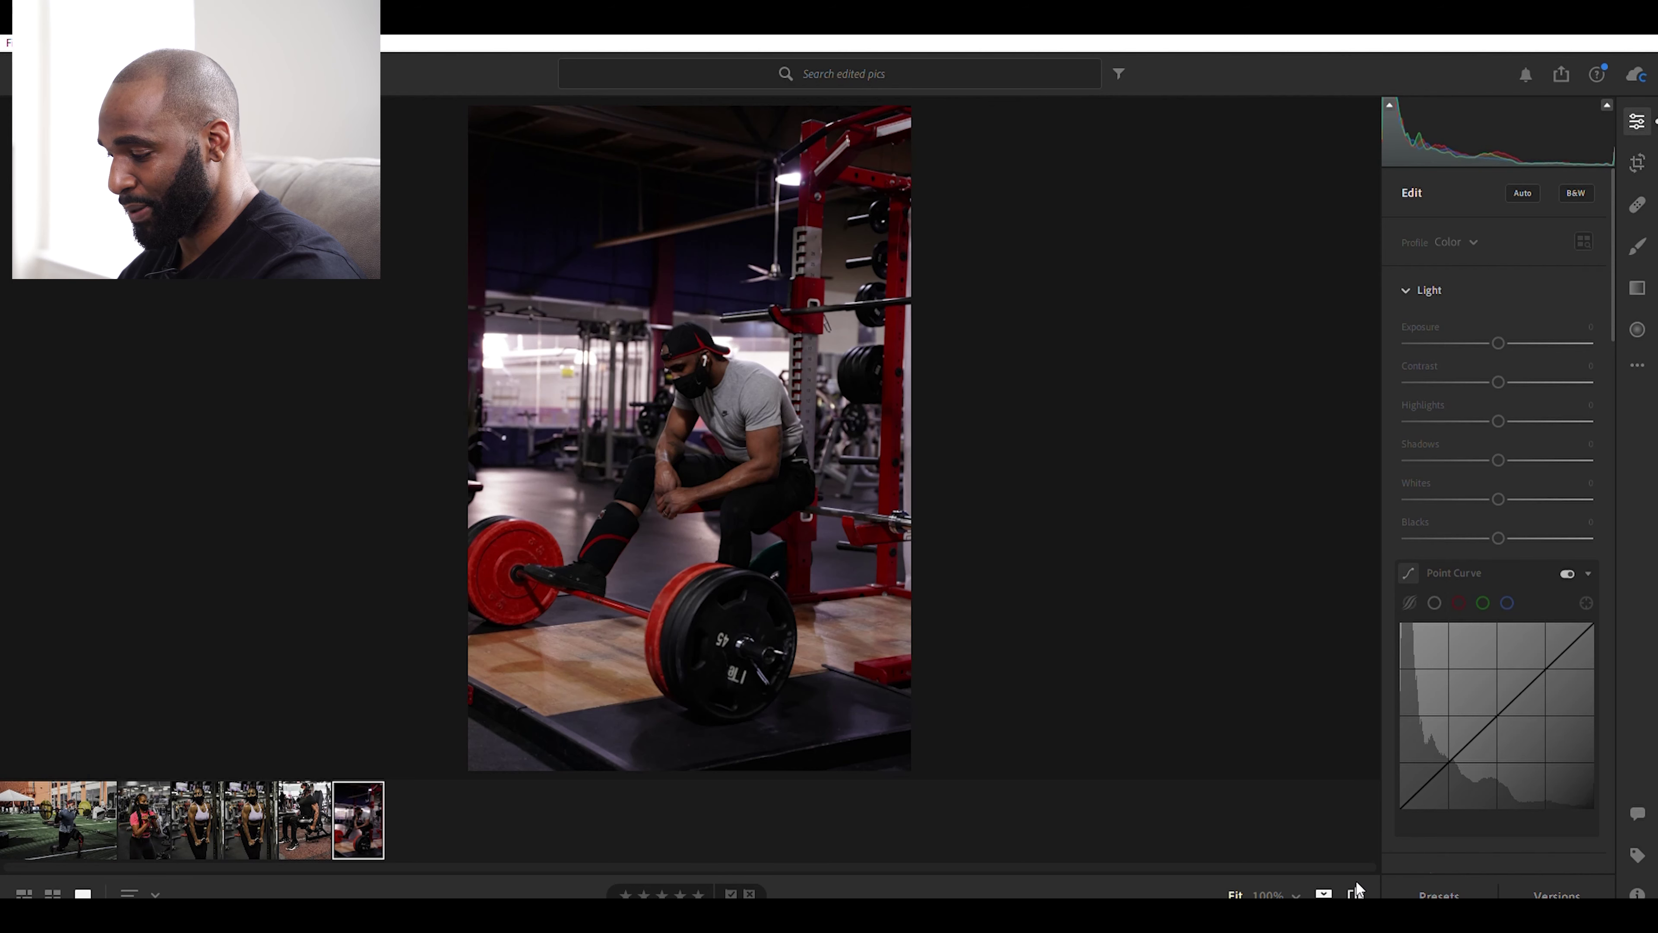
click(1356, 879)
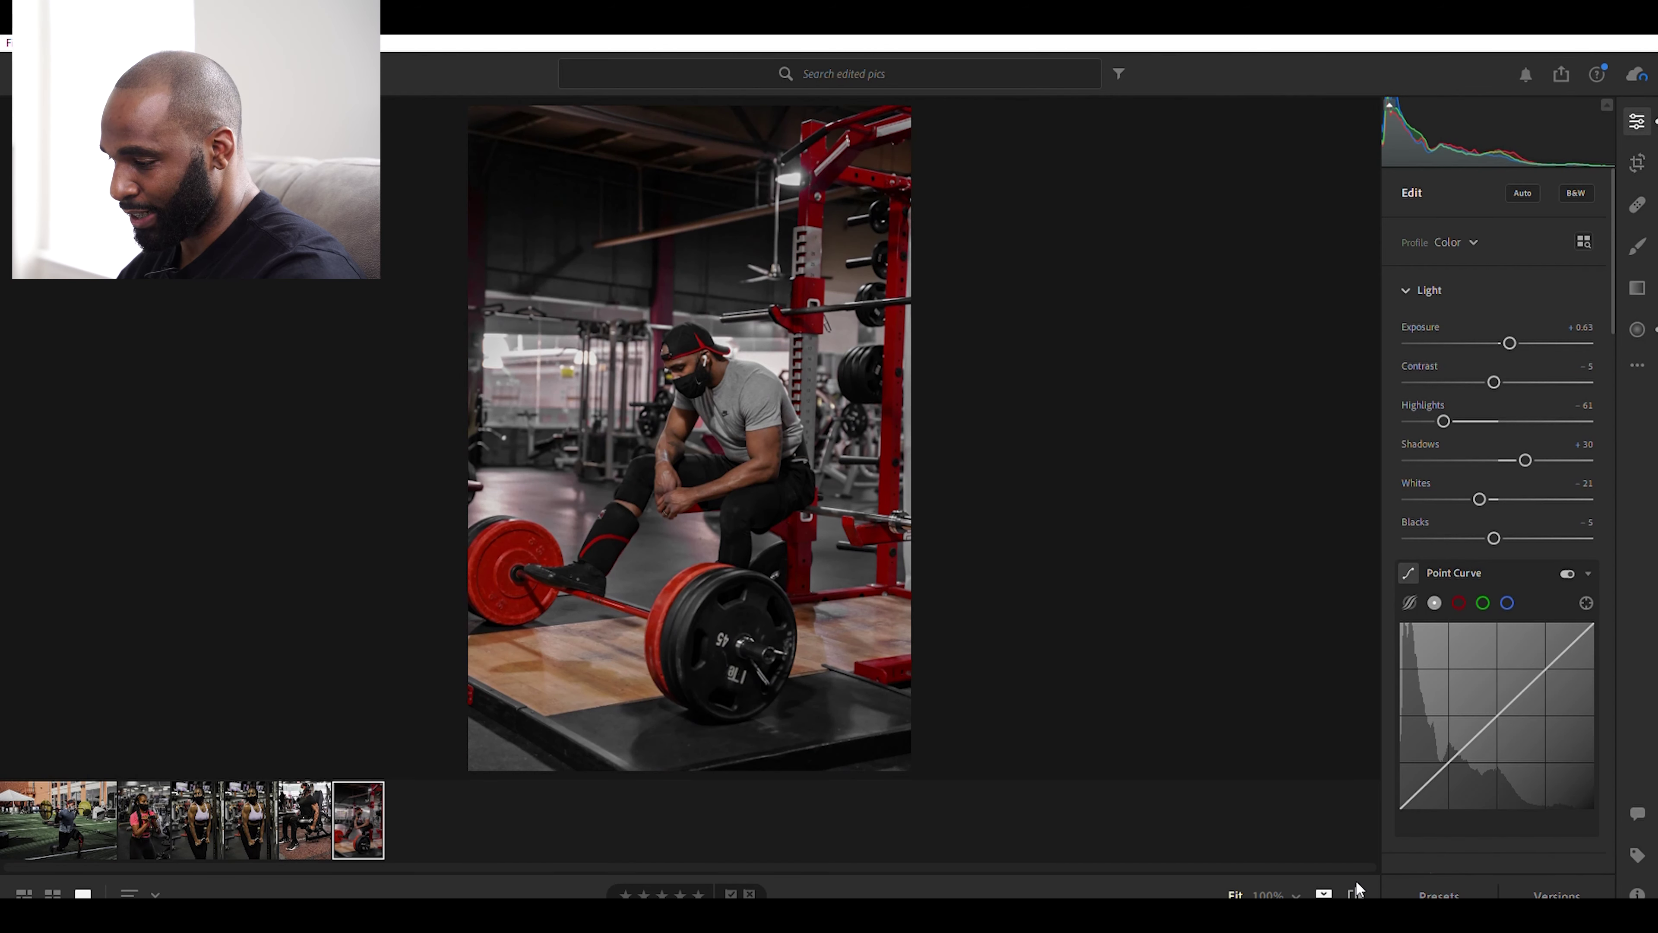
click(1357, 879)
click(1356, 880)
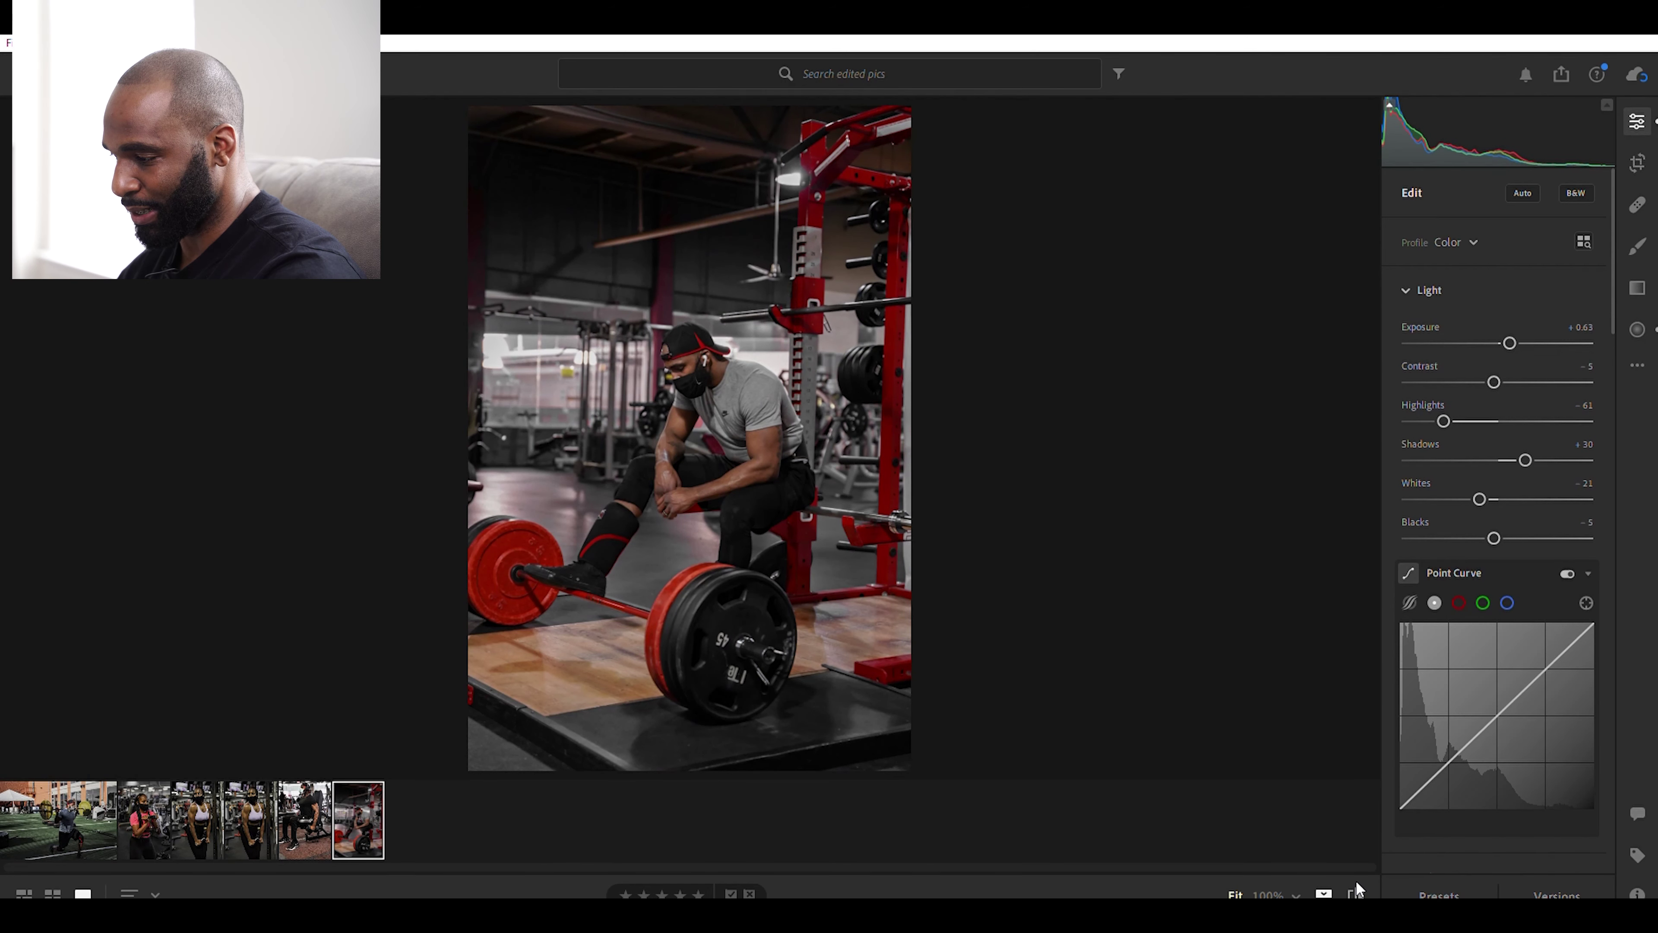